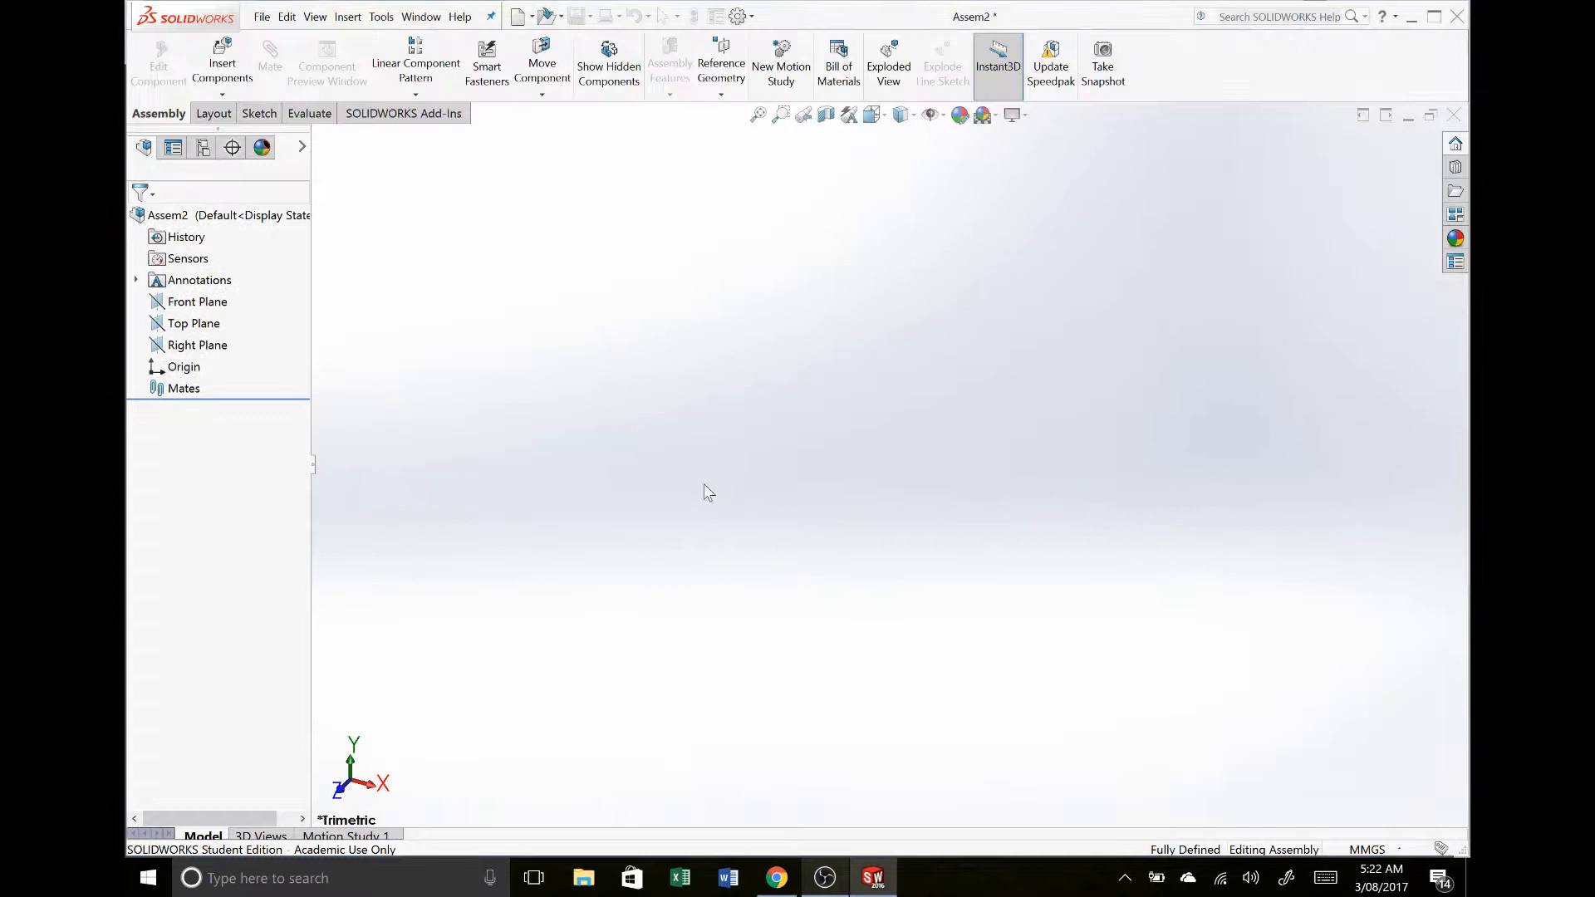
Step: Save the new assembly as GA-01 in the Assignment ONE folder, leaving it empty for now
key(ctrl+s)
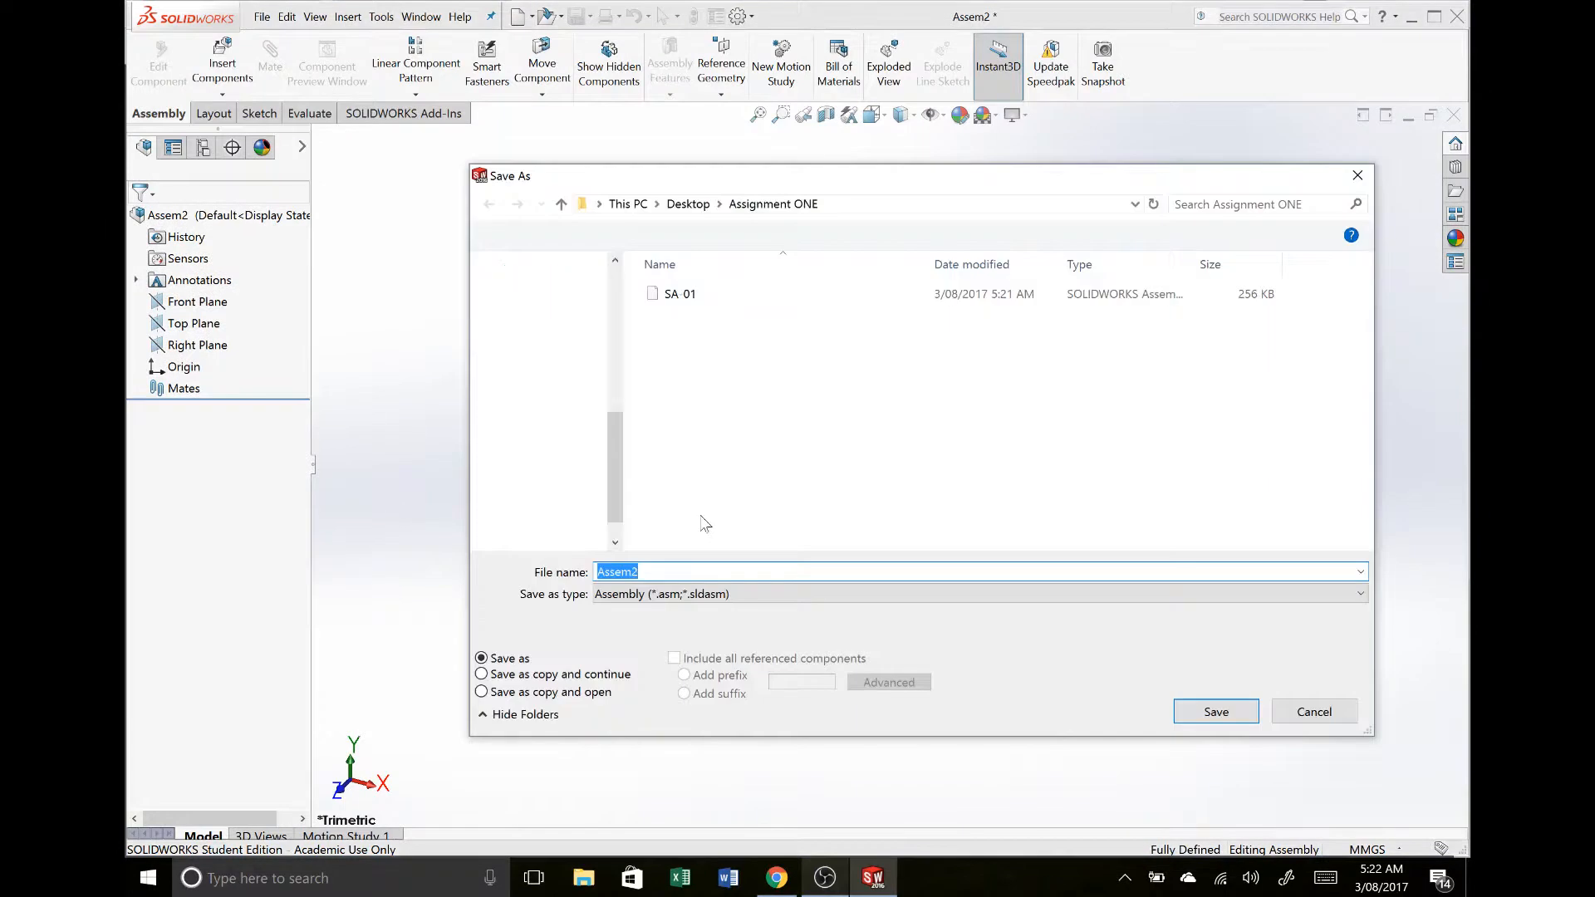
text(GA)
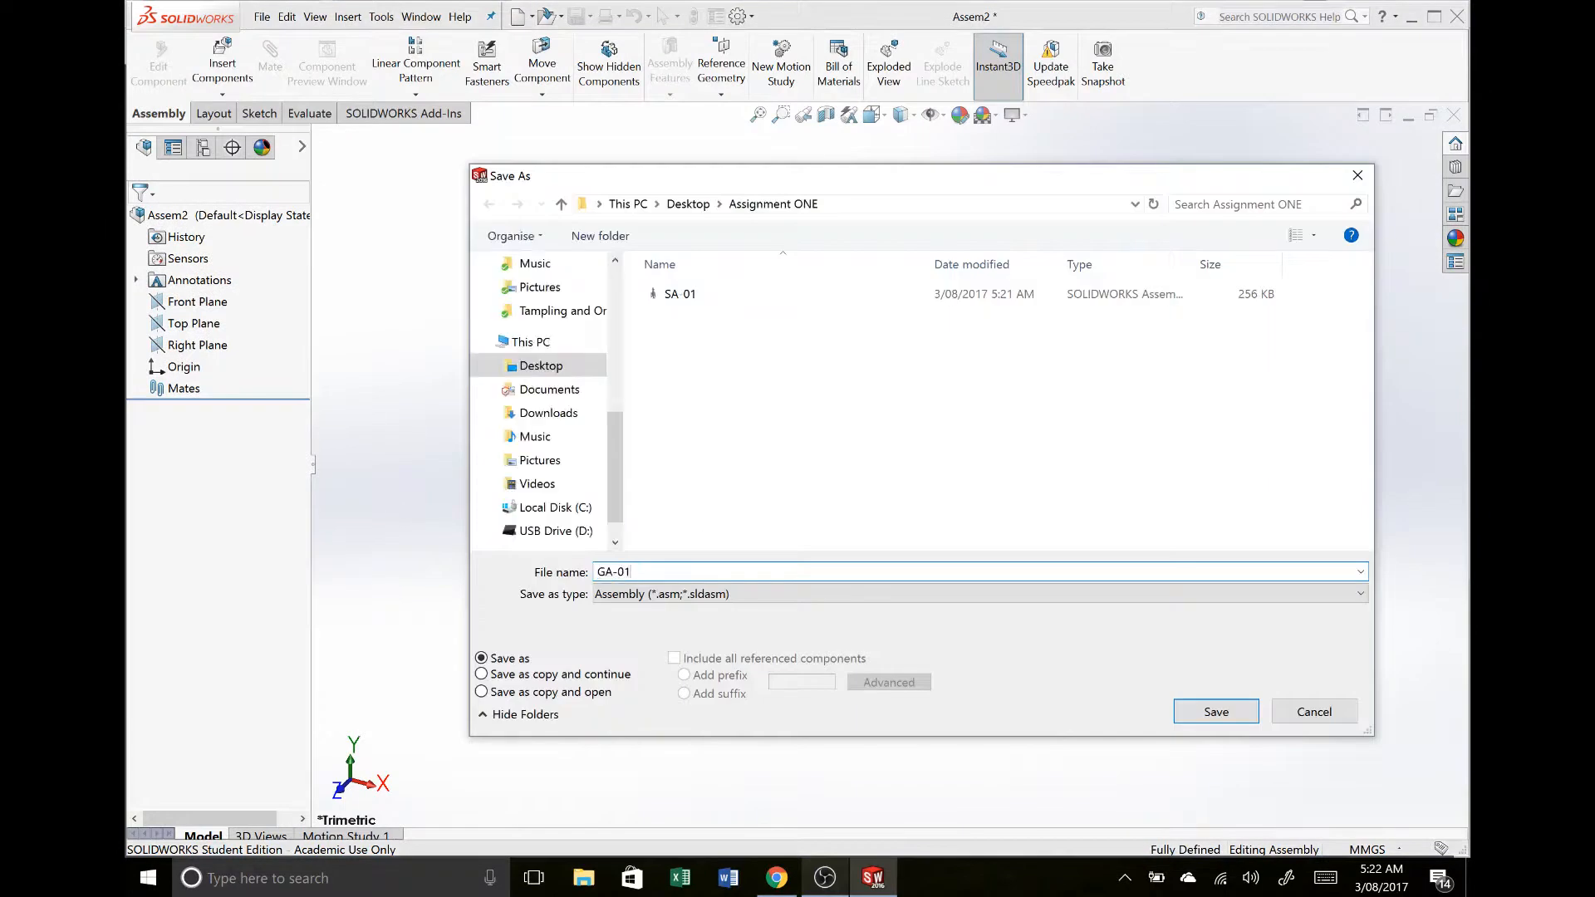
text(-01)
click(1197, 716)
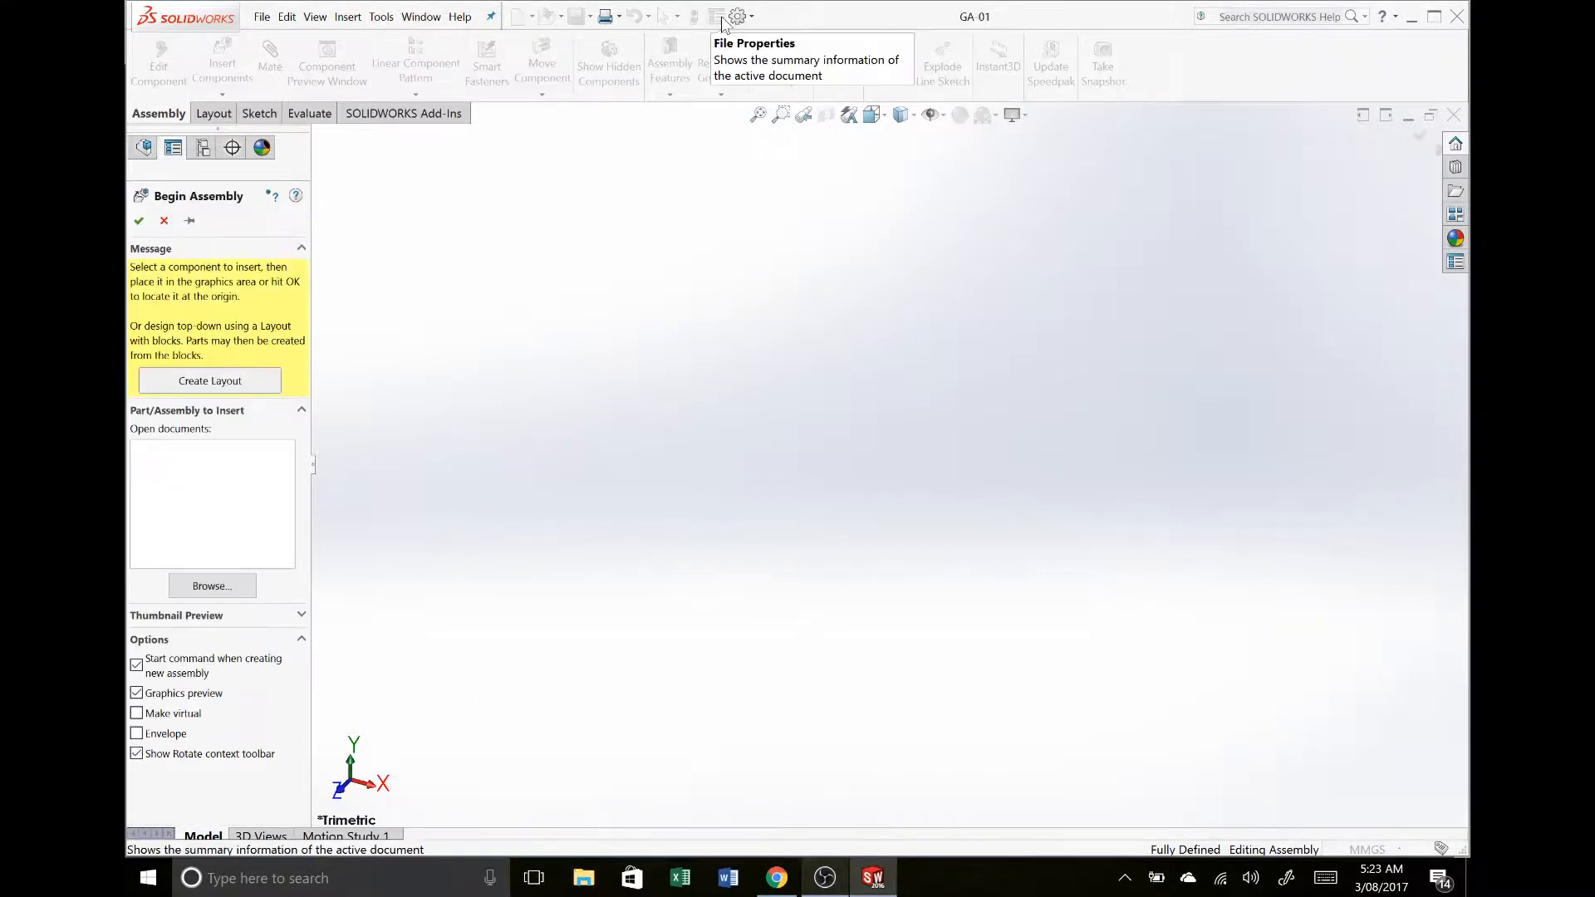
key(Escape)
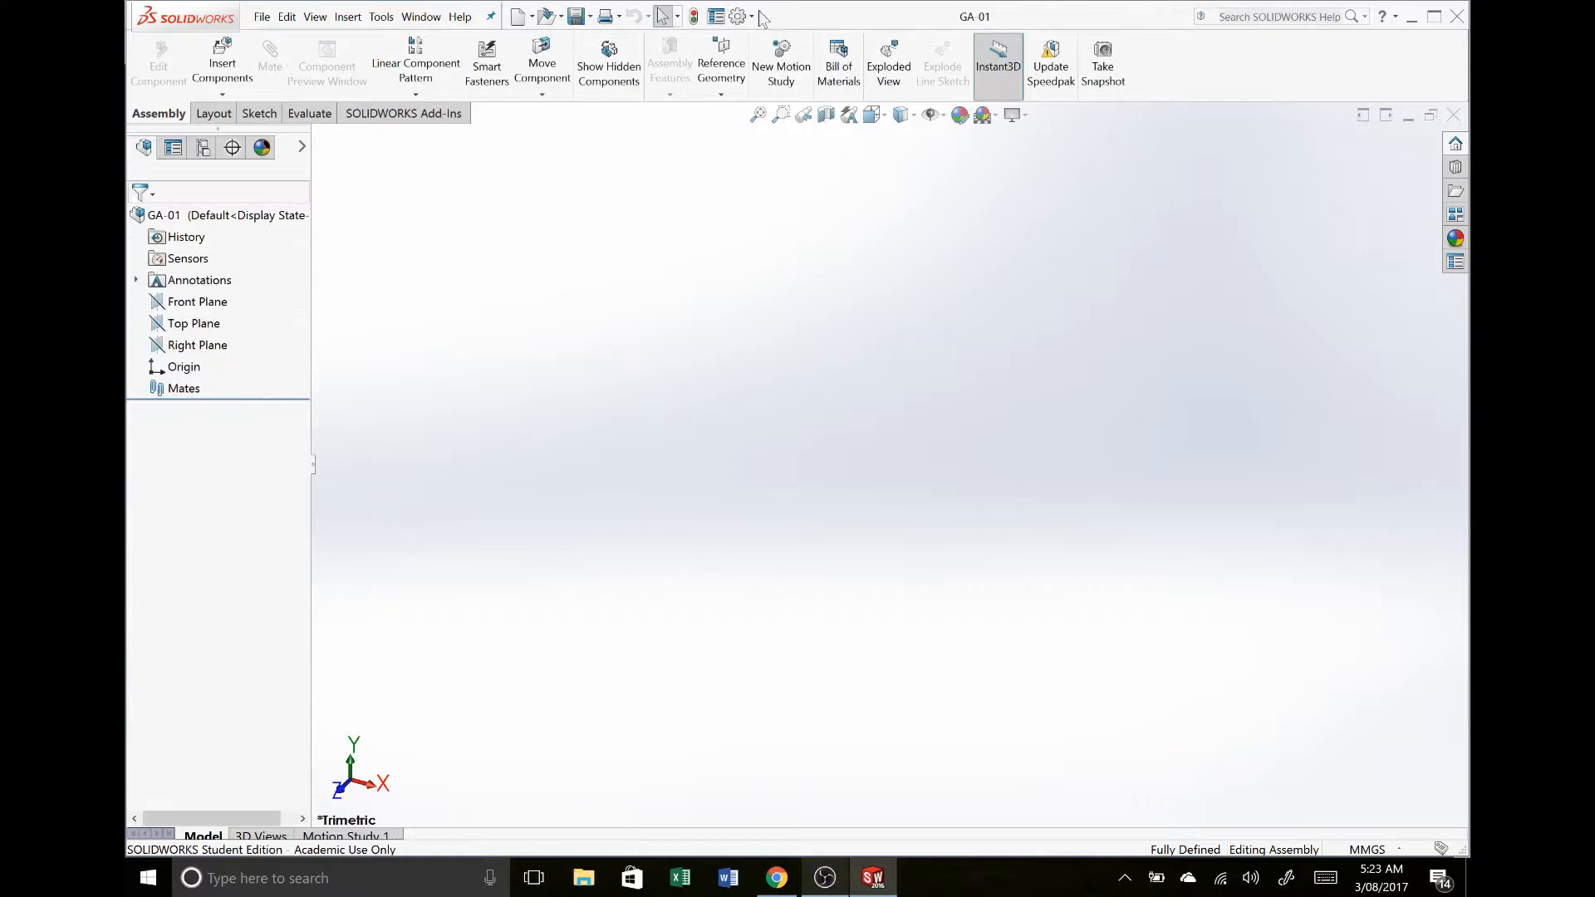
Step: Add a custom file property Description with the text value "General Assembly" and save the assembly
click(717, 16)
click(535, 190)
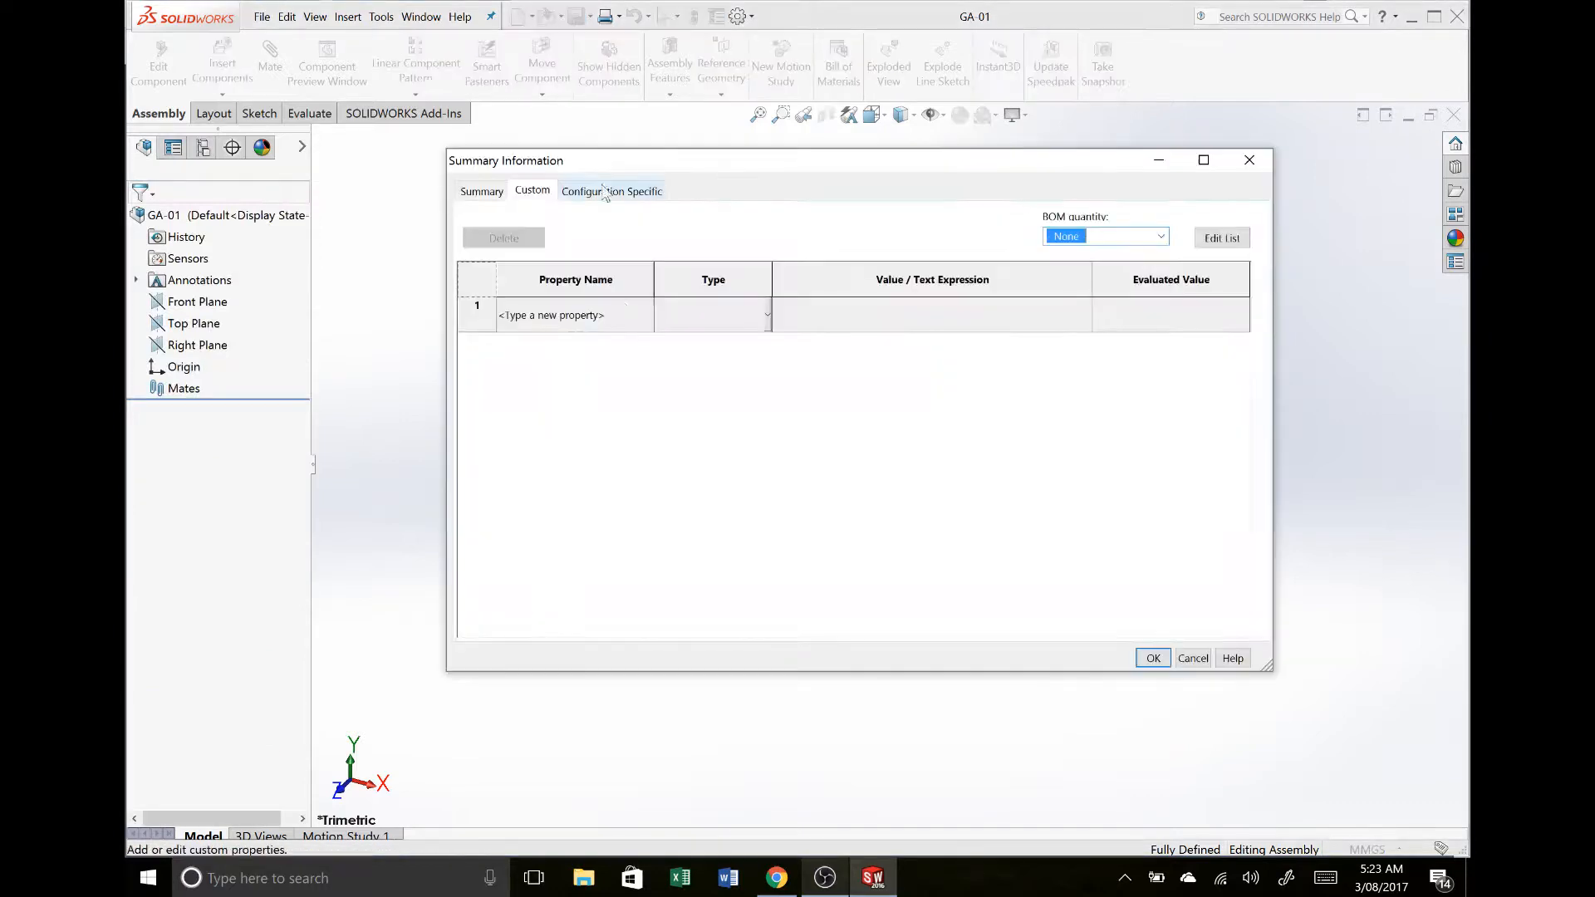
click(598, 314)
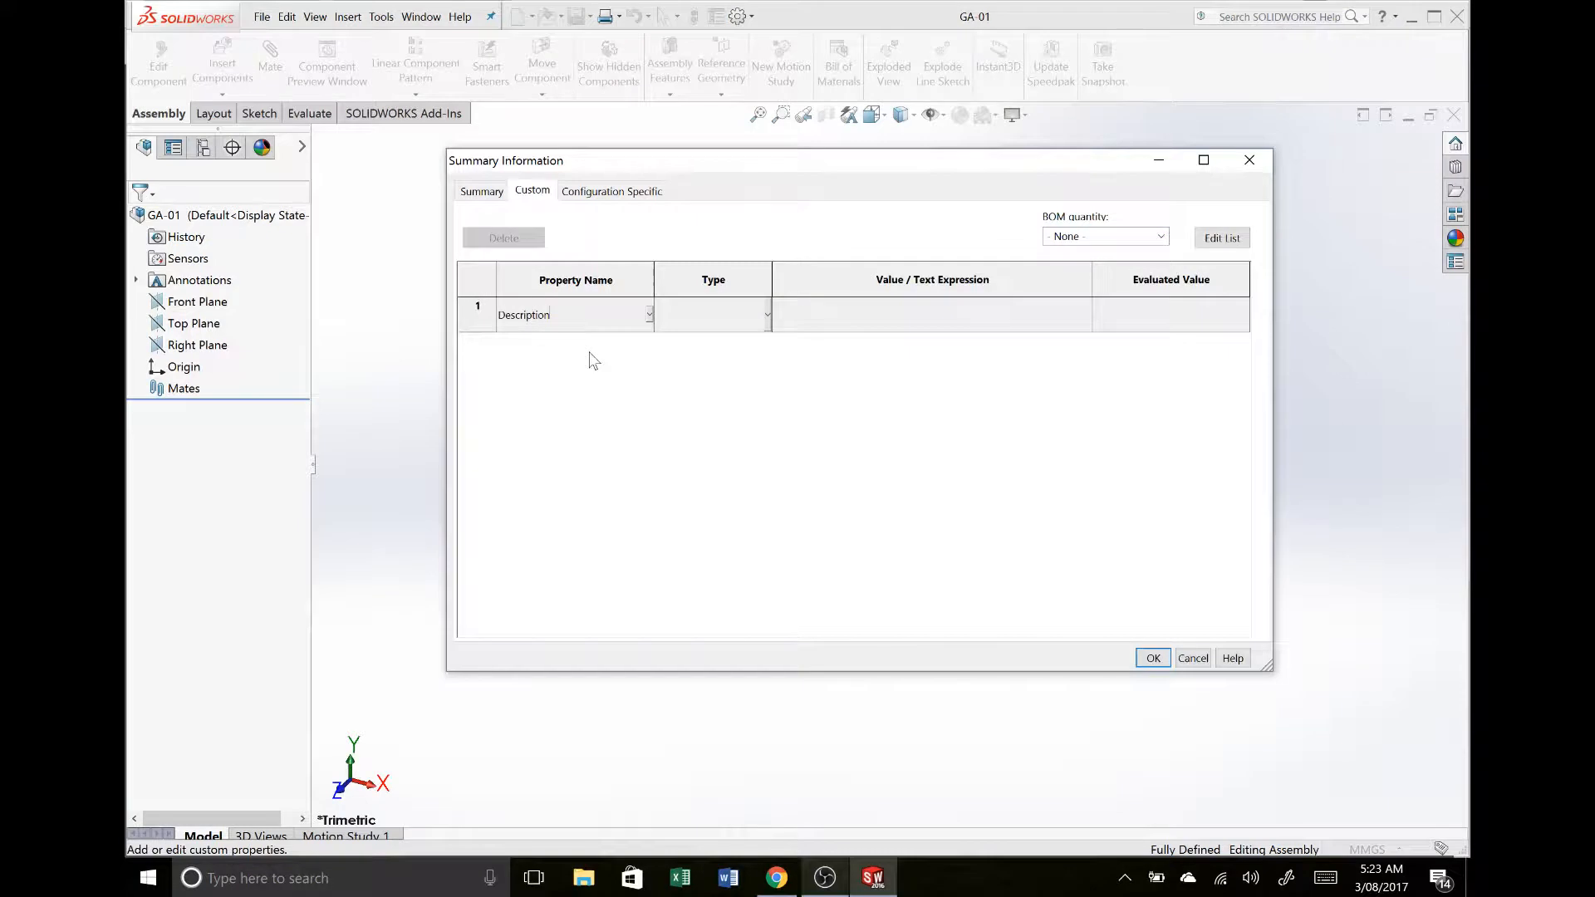
click(846, 324)
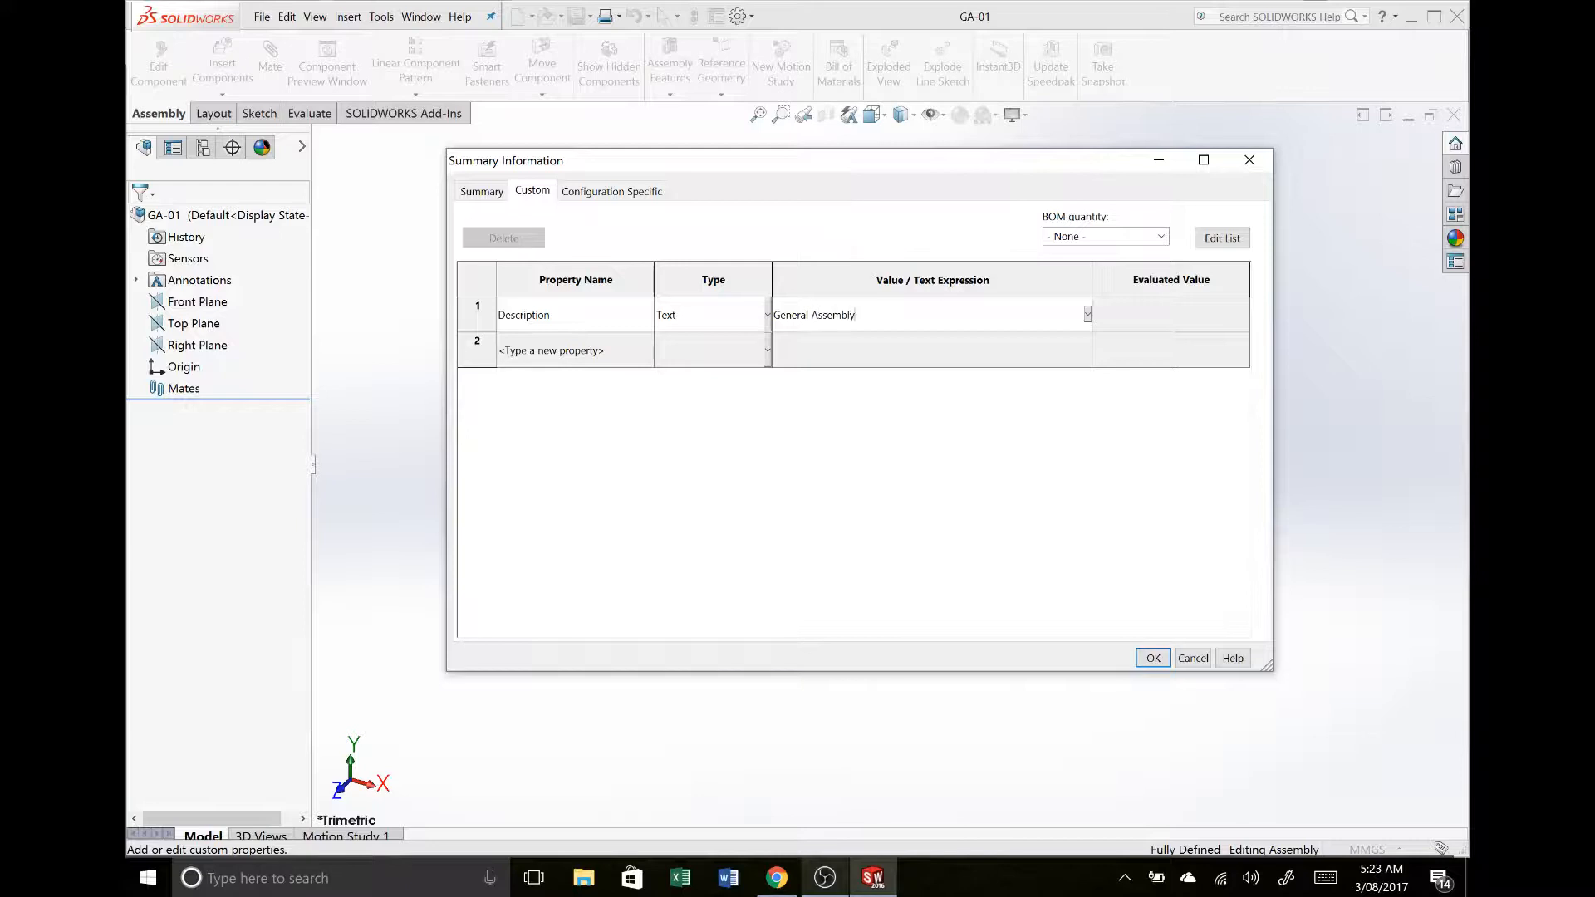
click(1154, 657)
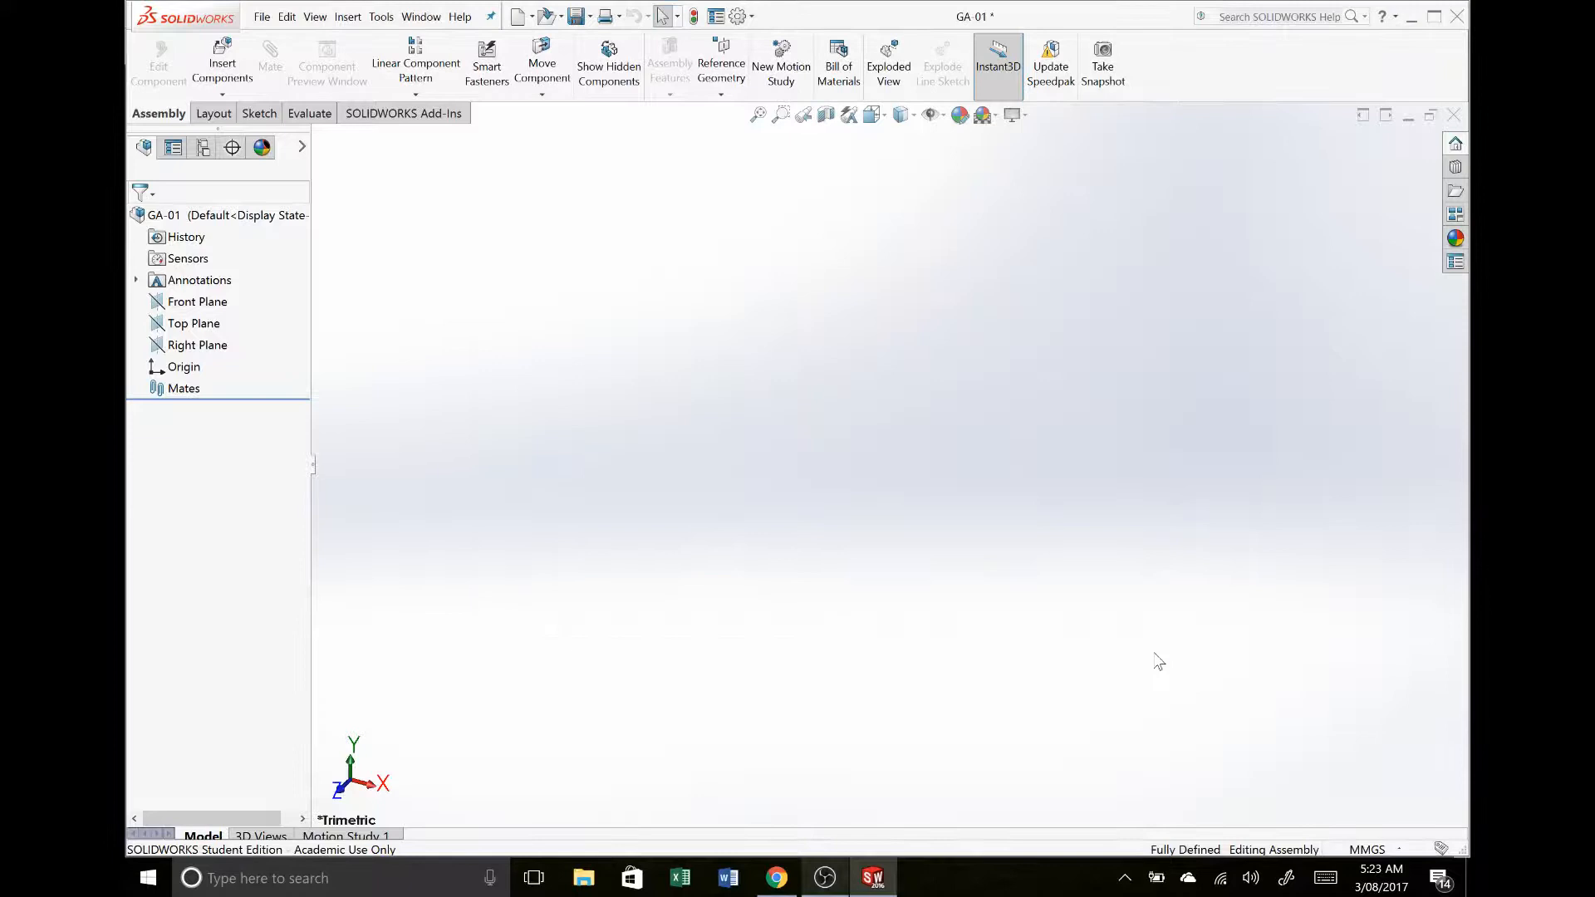
key(ctrl+s)
Step: Insert the wheel part P07 from the Assignment ONE folder, fixed at the assembly origin
click(226, 82)
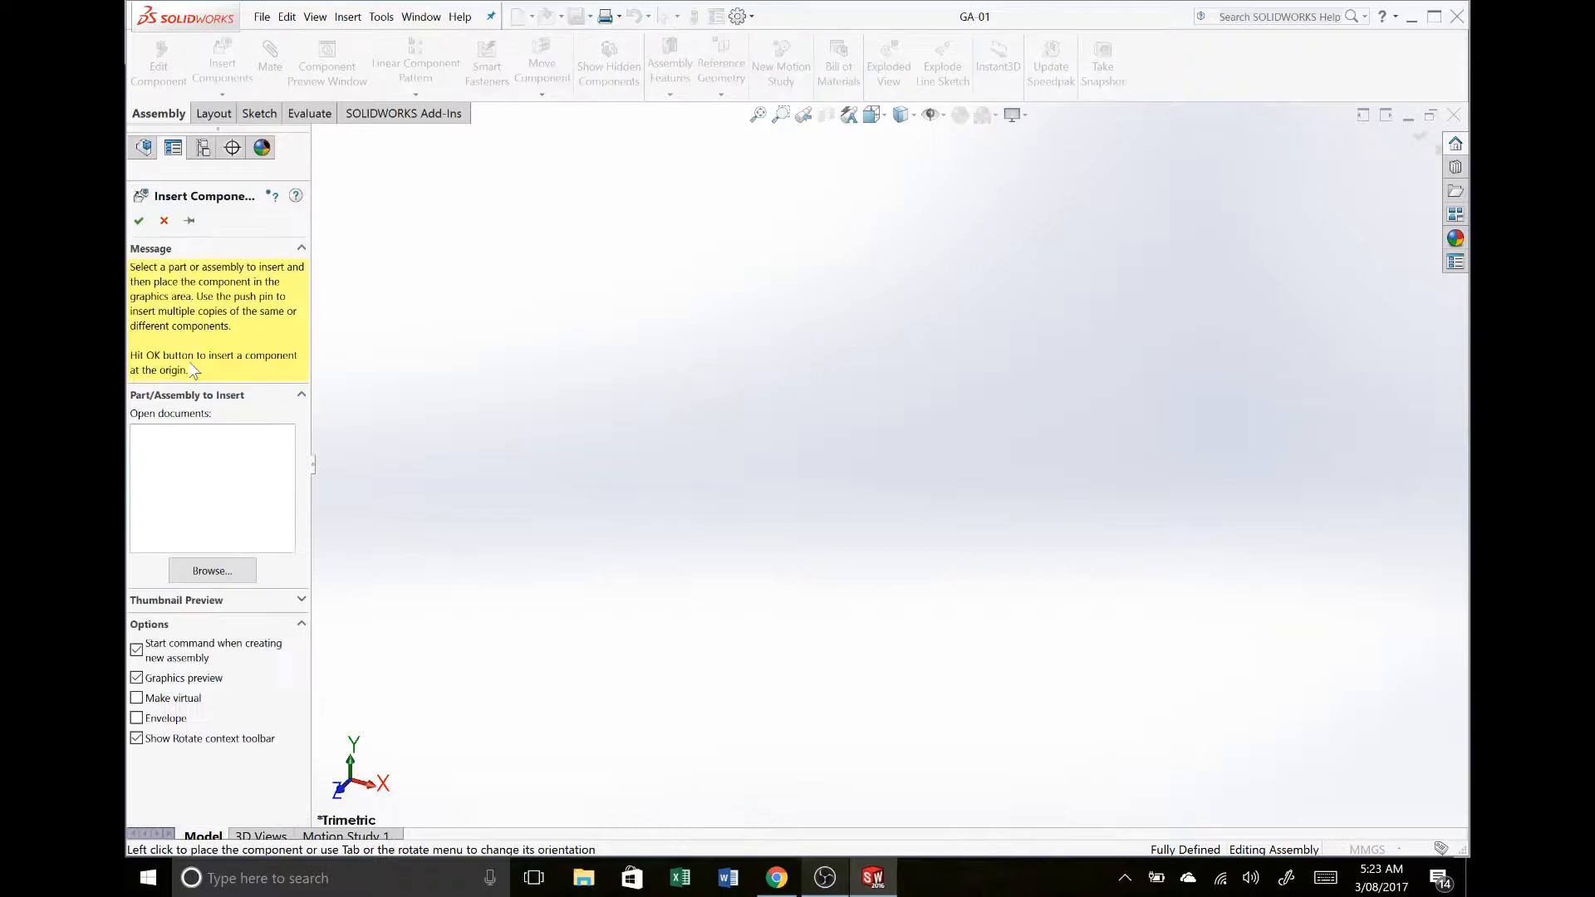
click(212, 570)
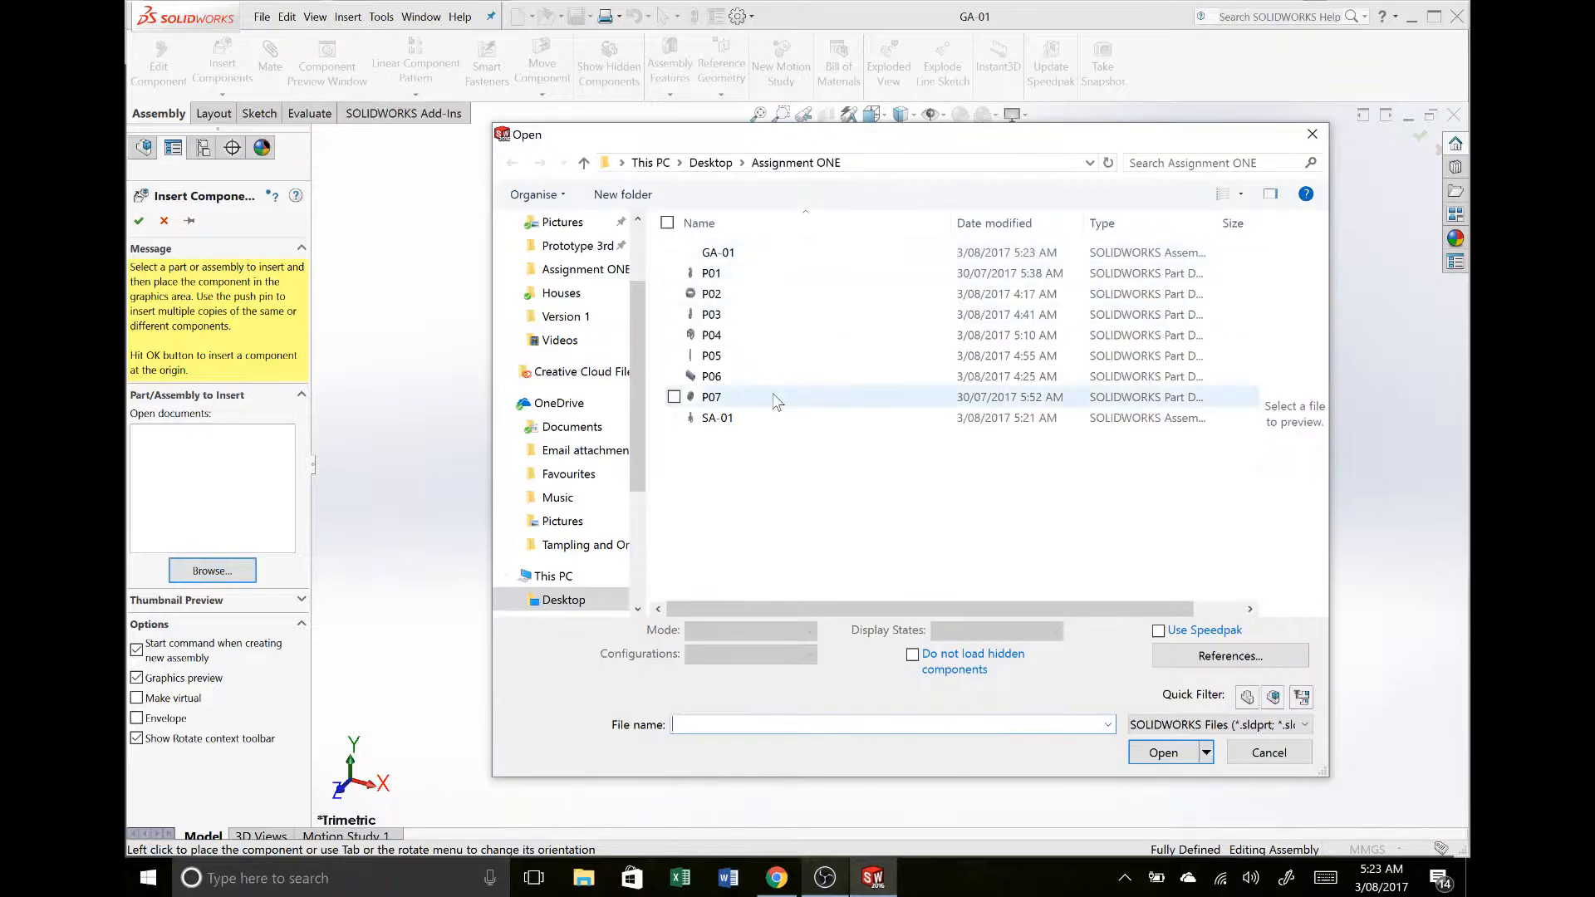
click(784, 397)
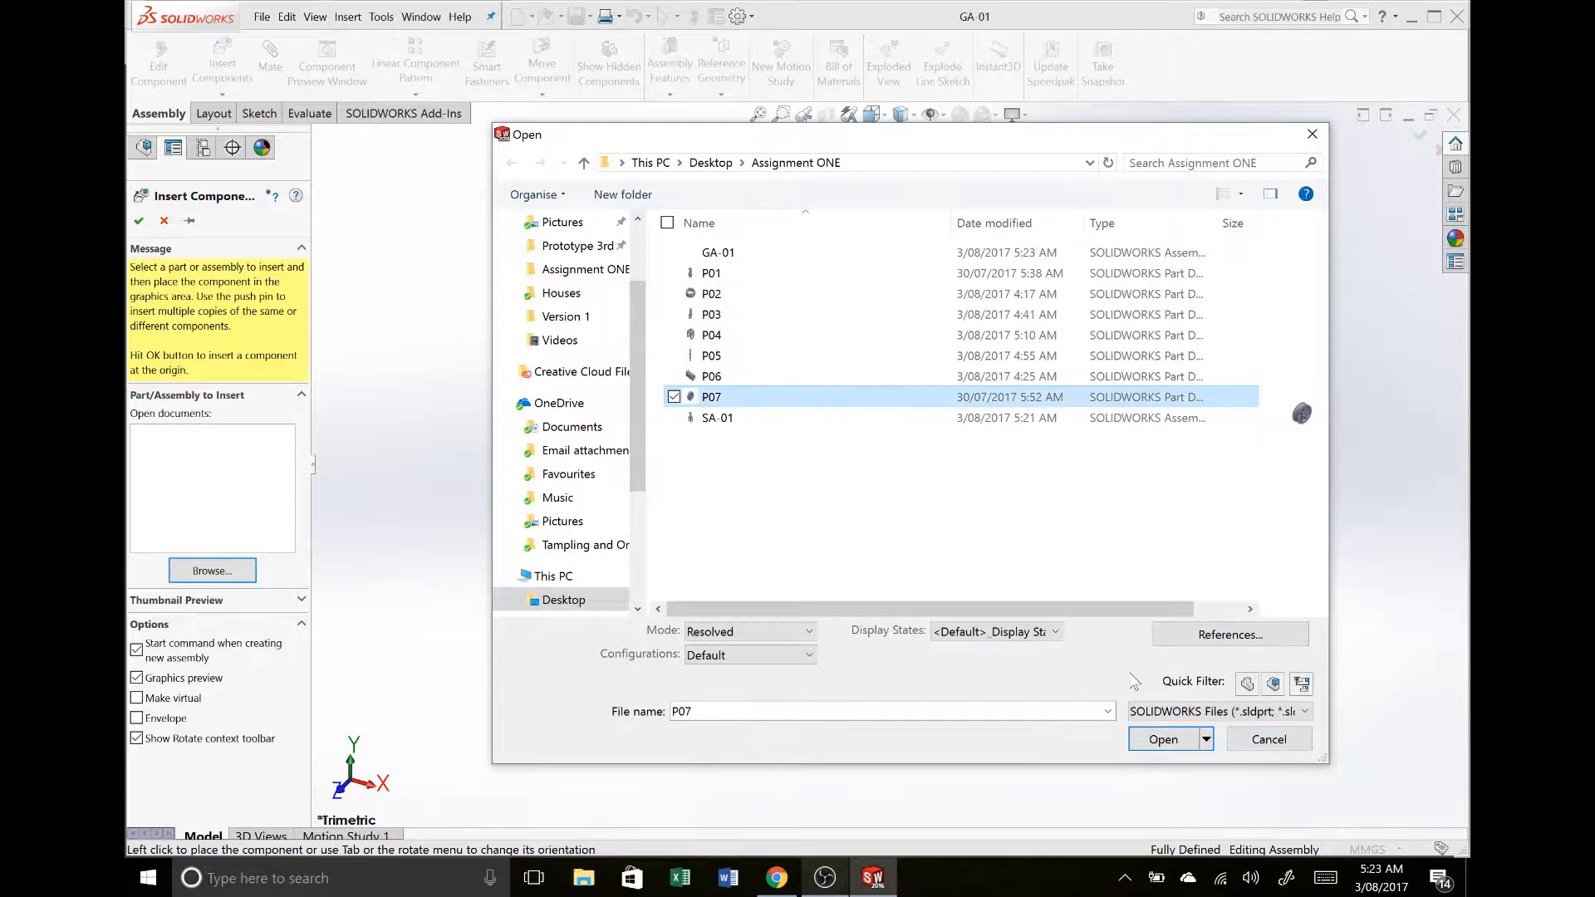
click(1163, 739)
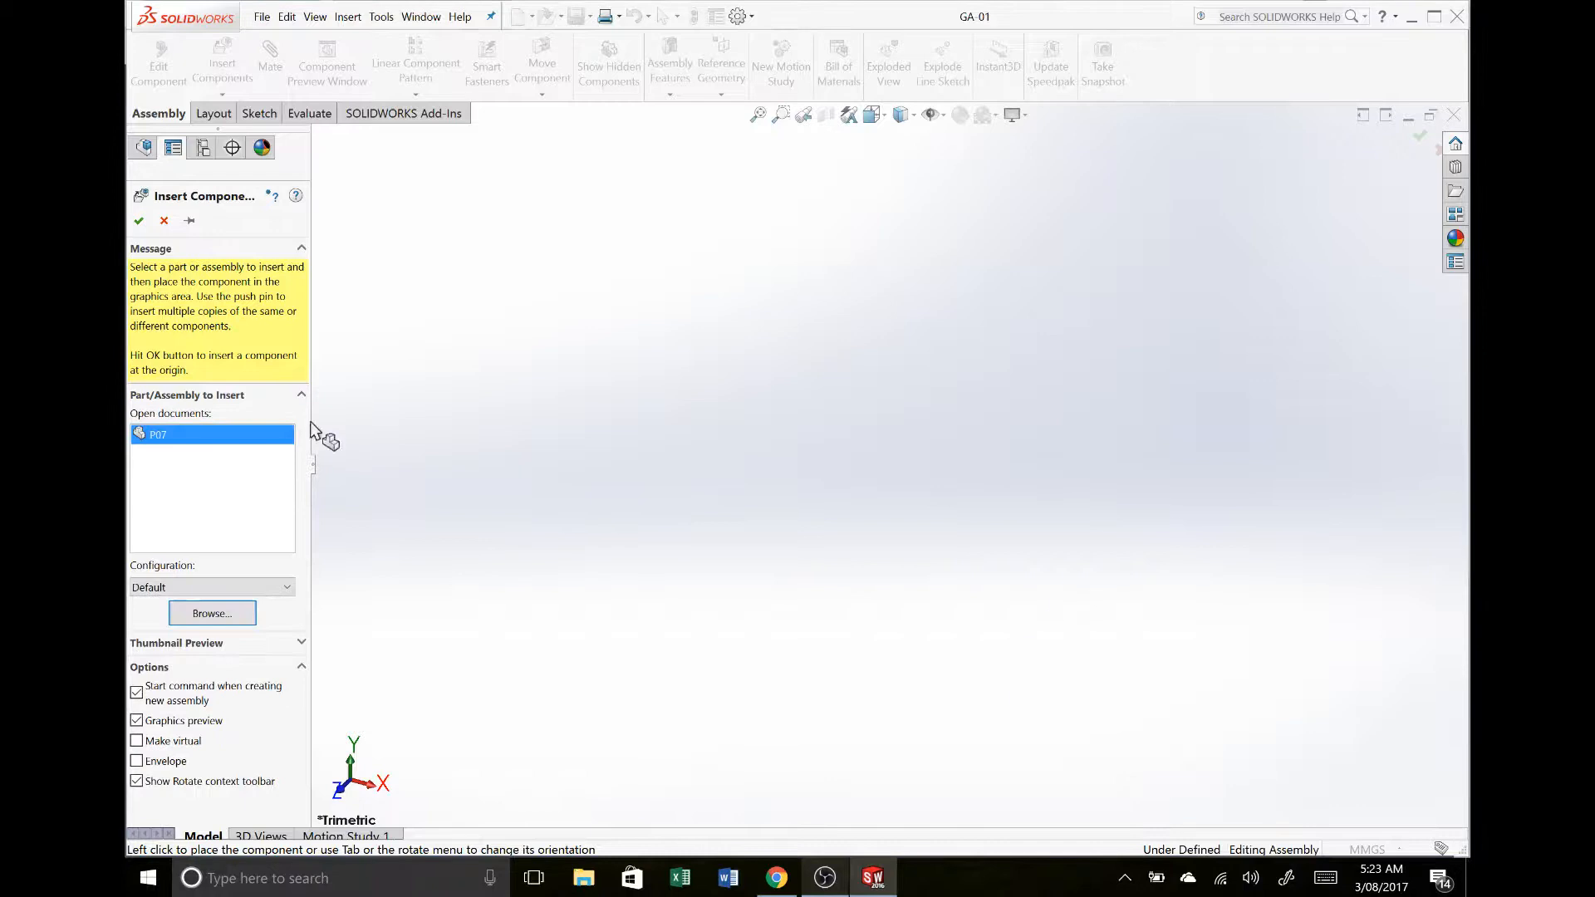
click(136, 221)
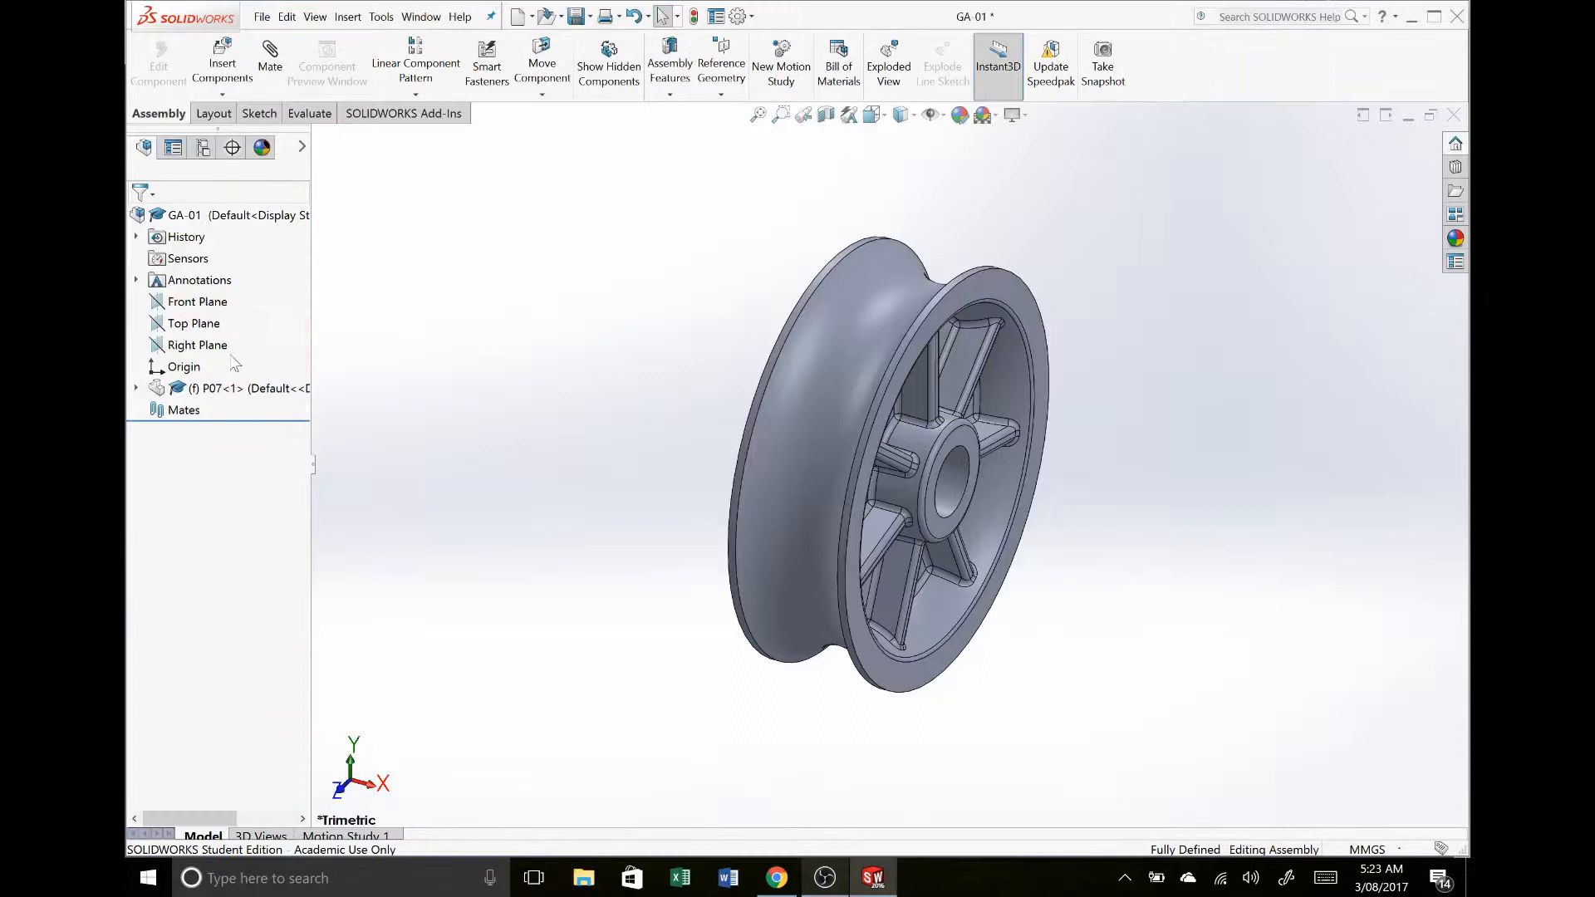
click(184, 366)
middle_drag(741, 394, 693, 387)
click(691, 385)
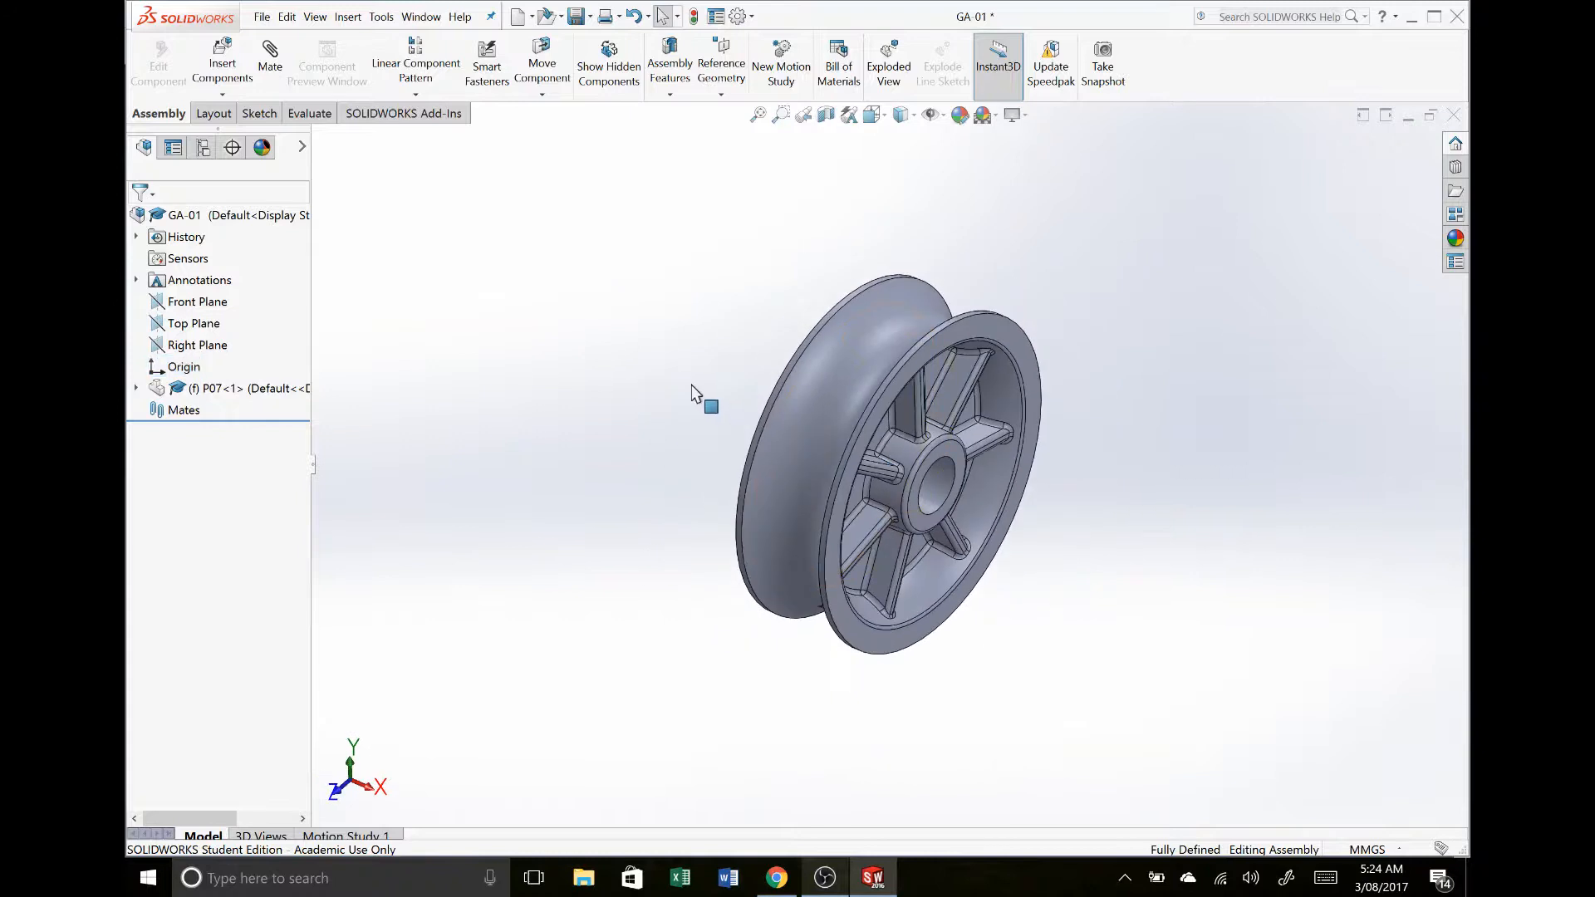
Step: Insert parts P03, P05, P06 and subassembly SA-01 together, placing each one loosely around the wheel
click(223, 56)
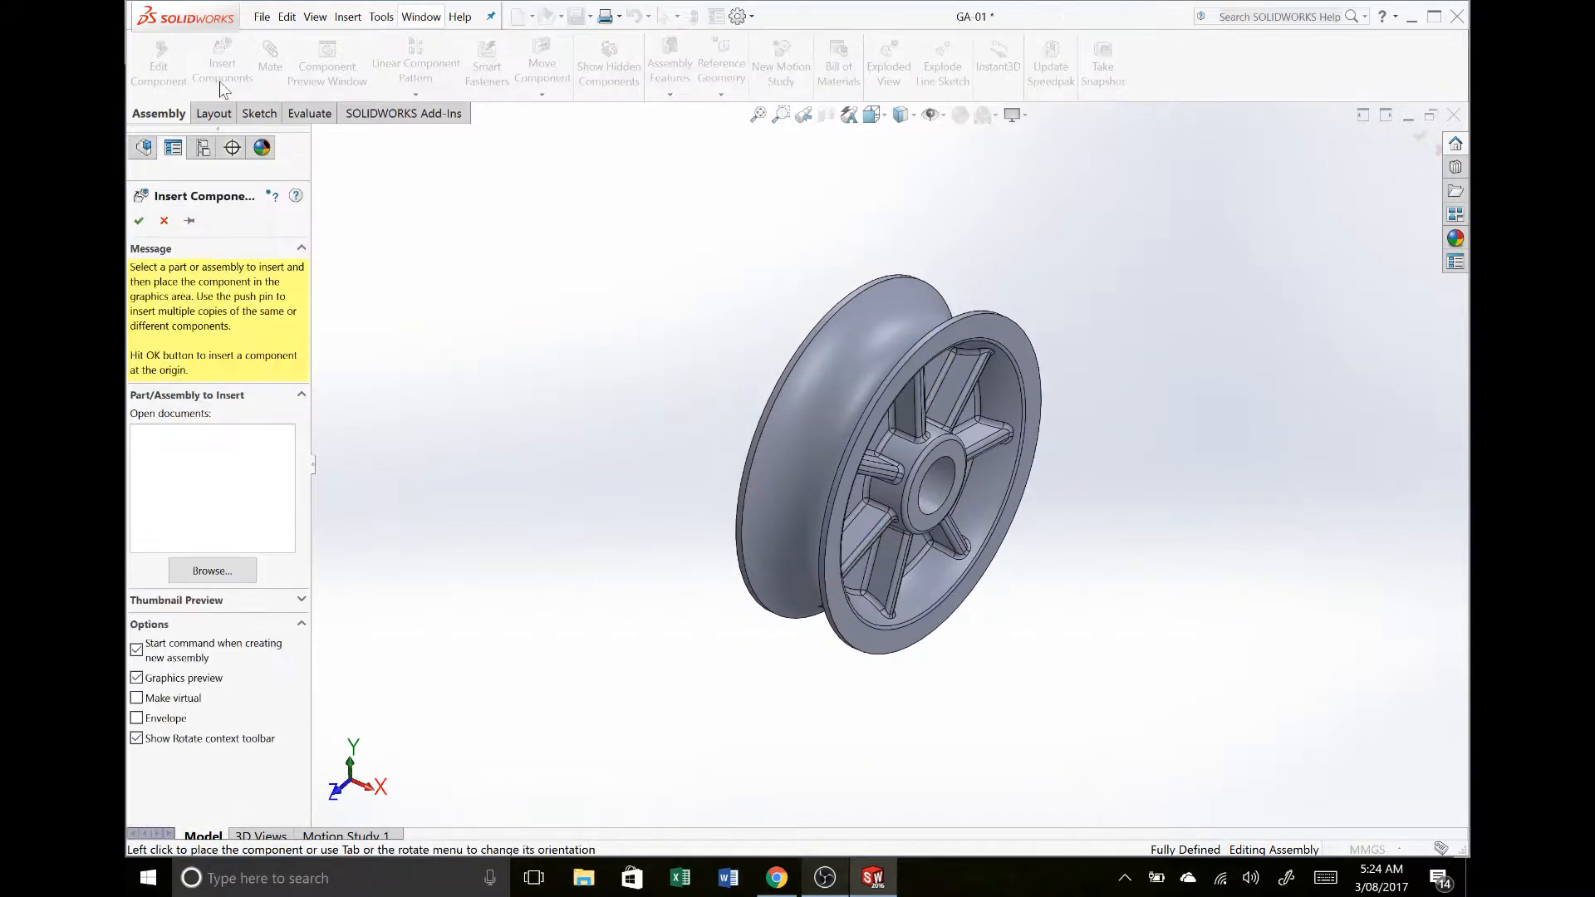
click(220, 574)
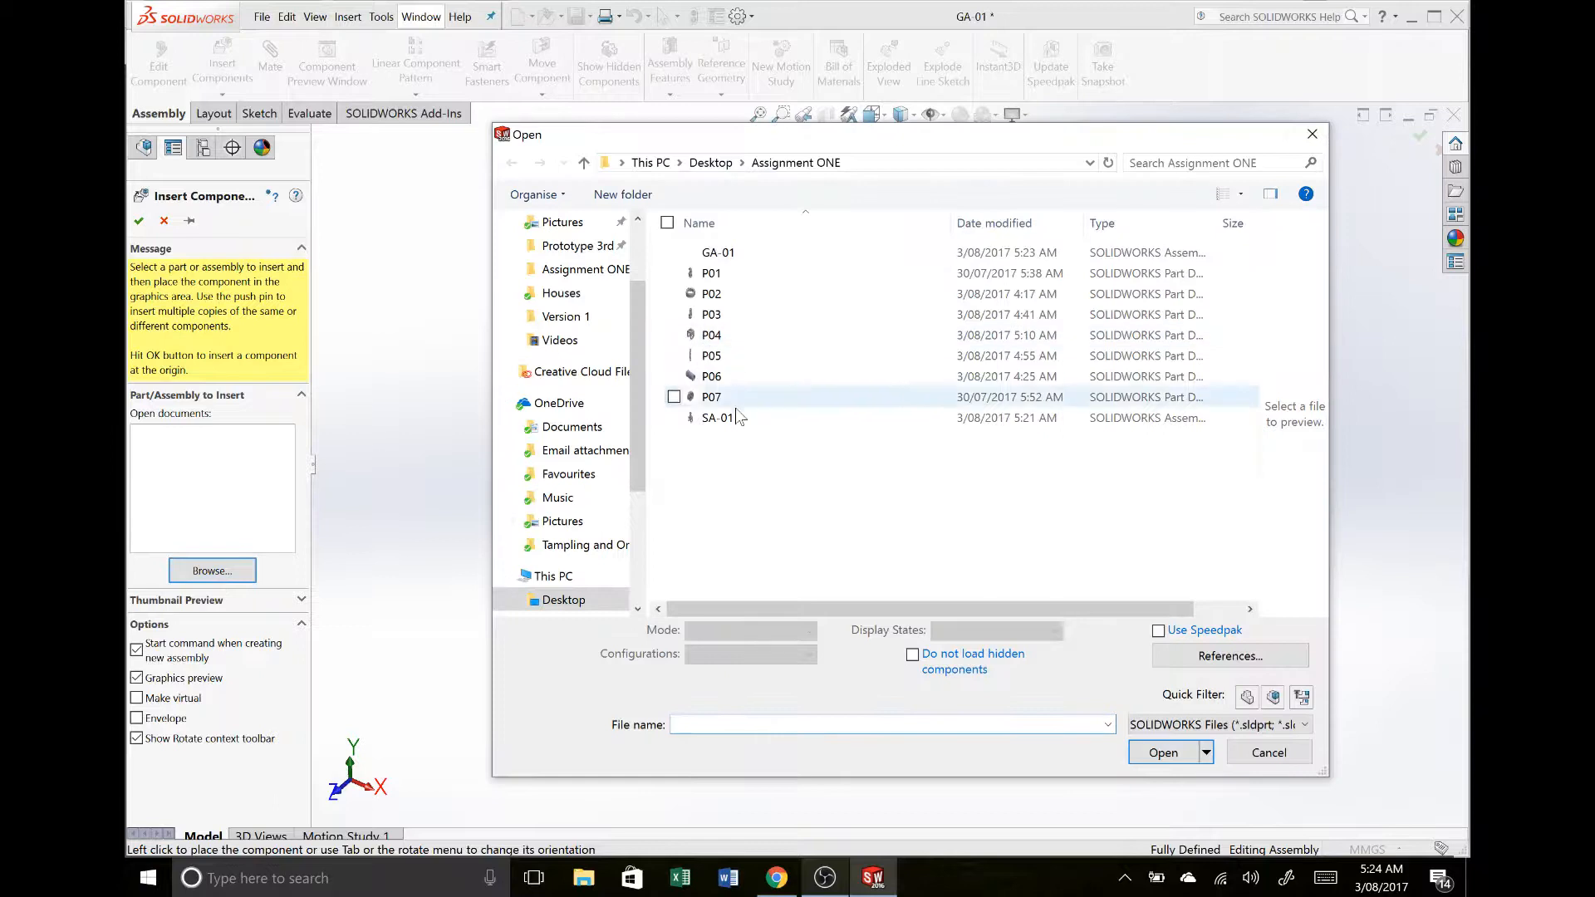
click(732, 421)
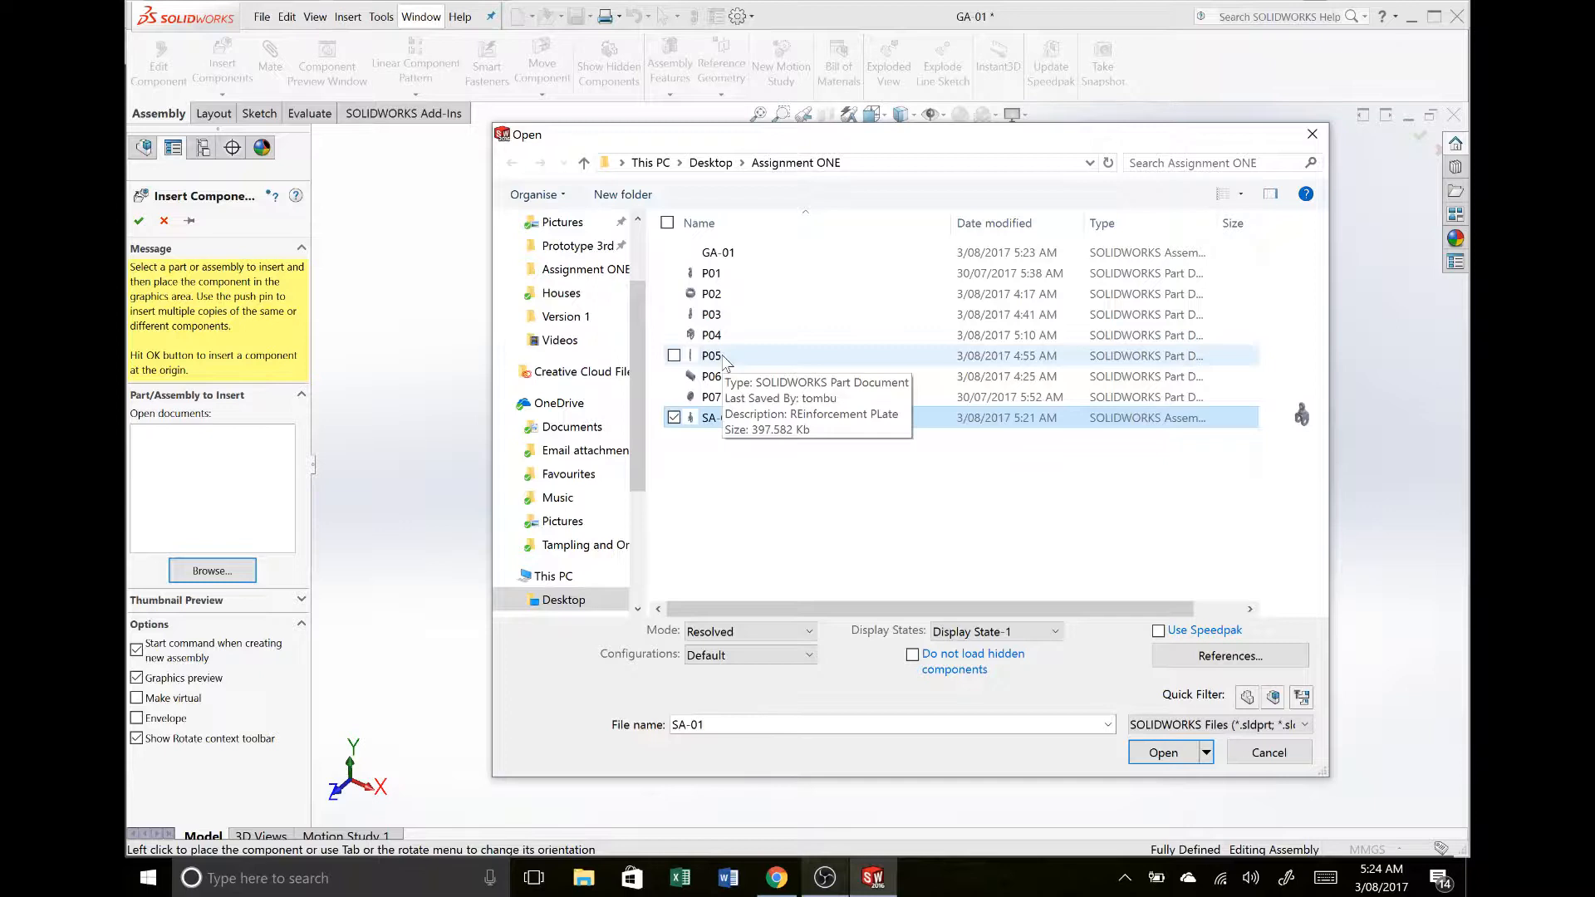
ctrl+click(722, 357)
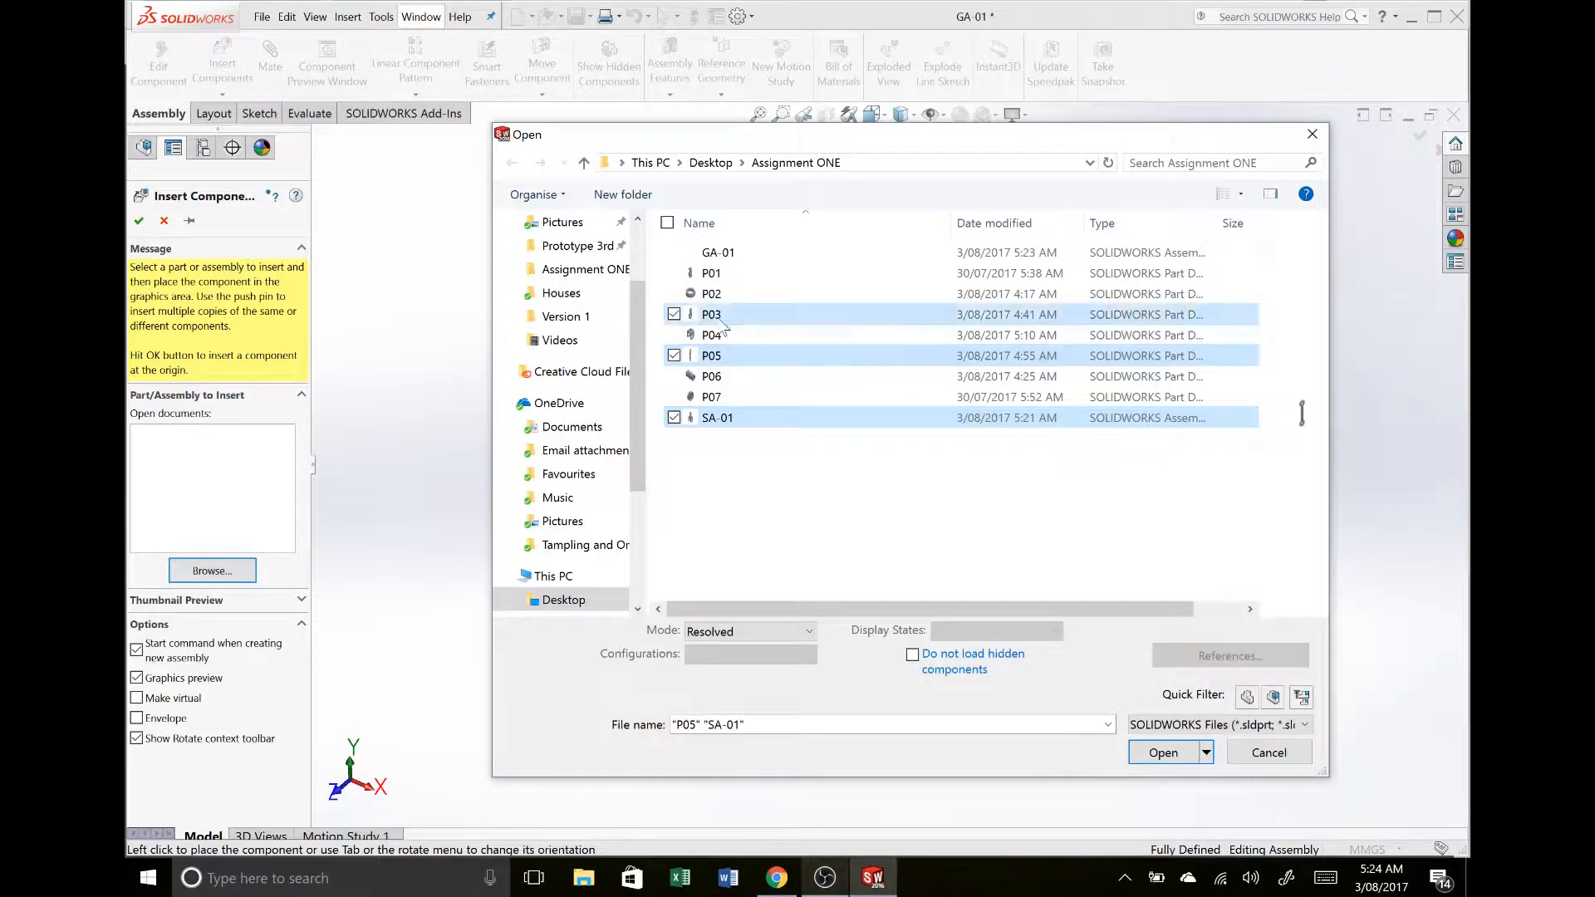
ctrl+click(724, 318)
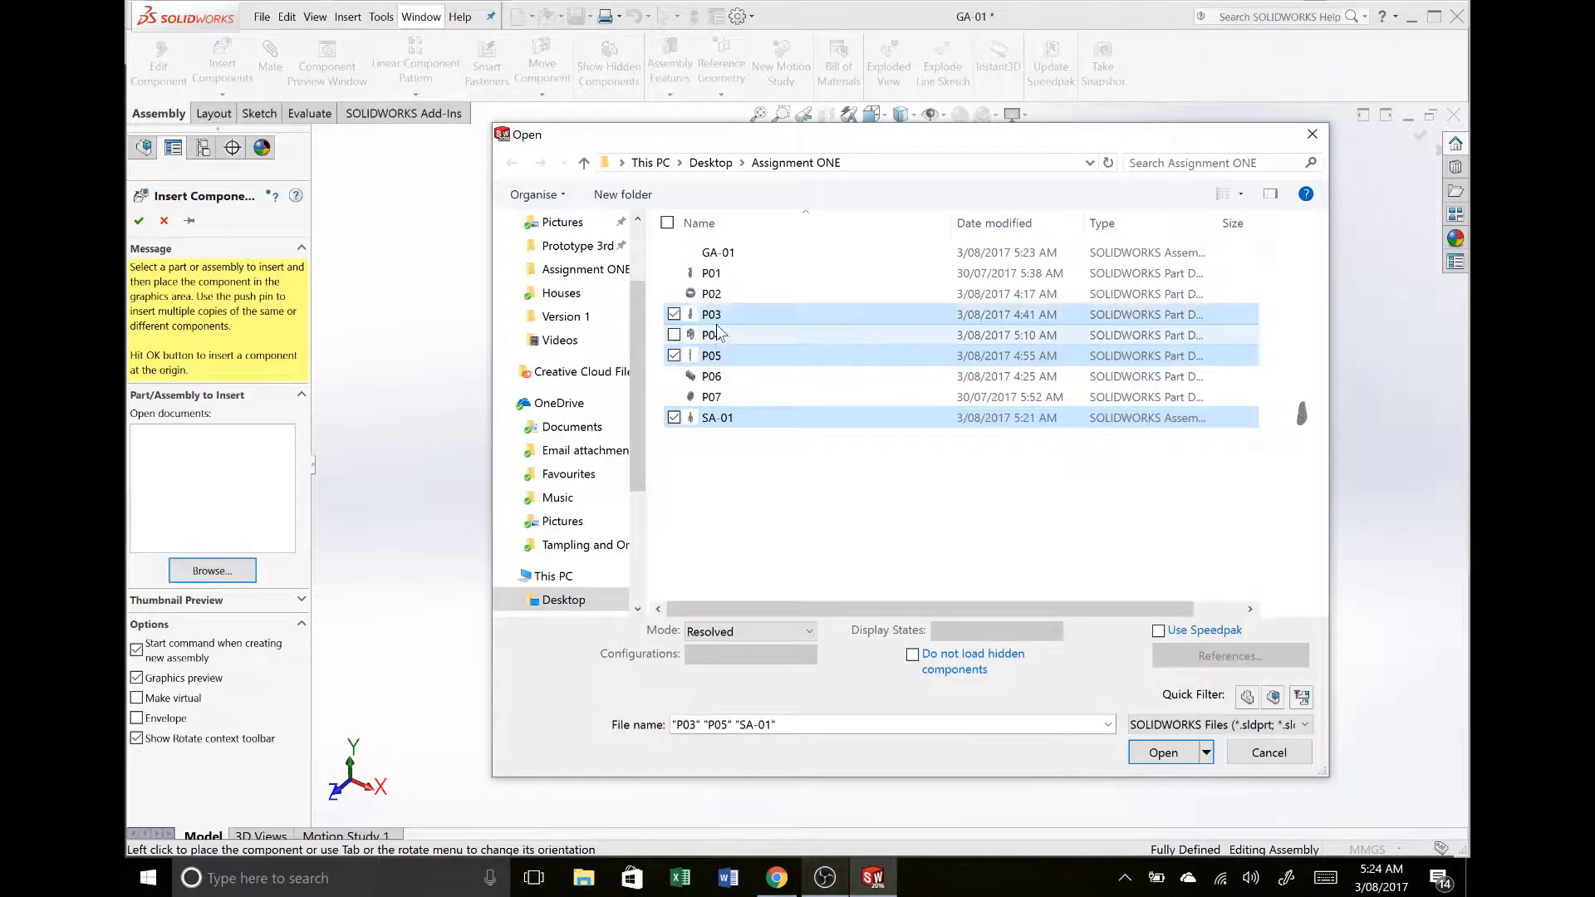
ctrl+click(713, 378)
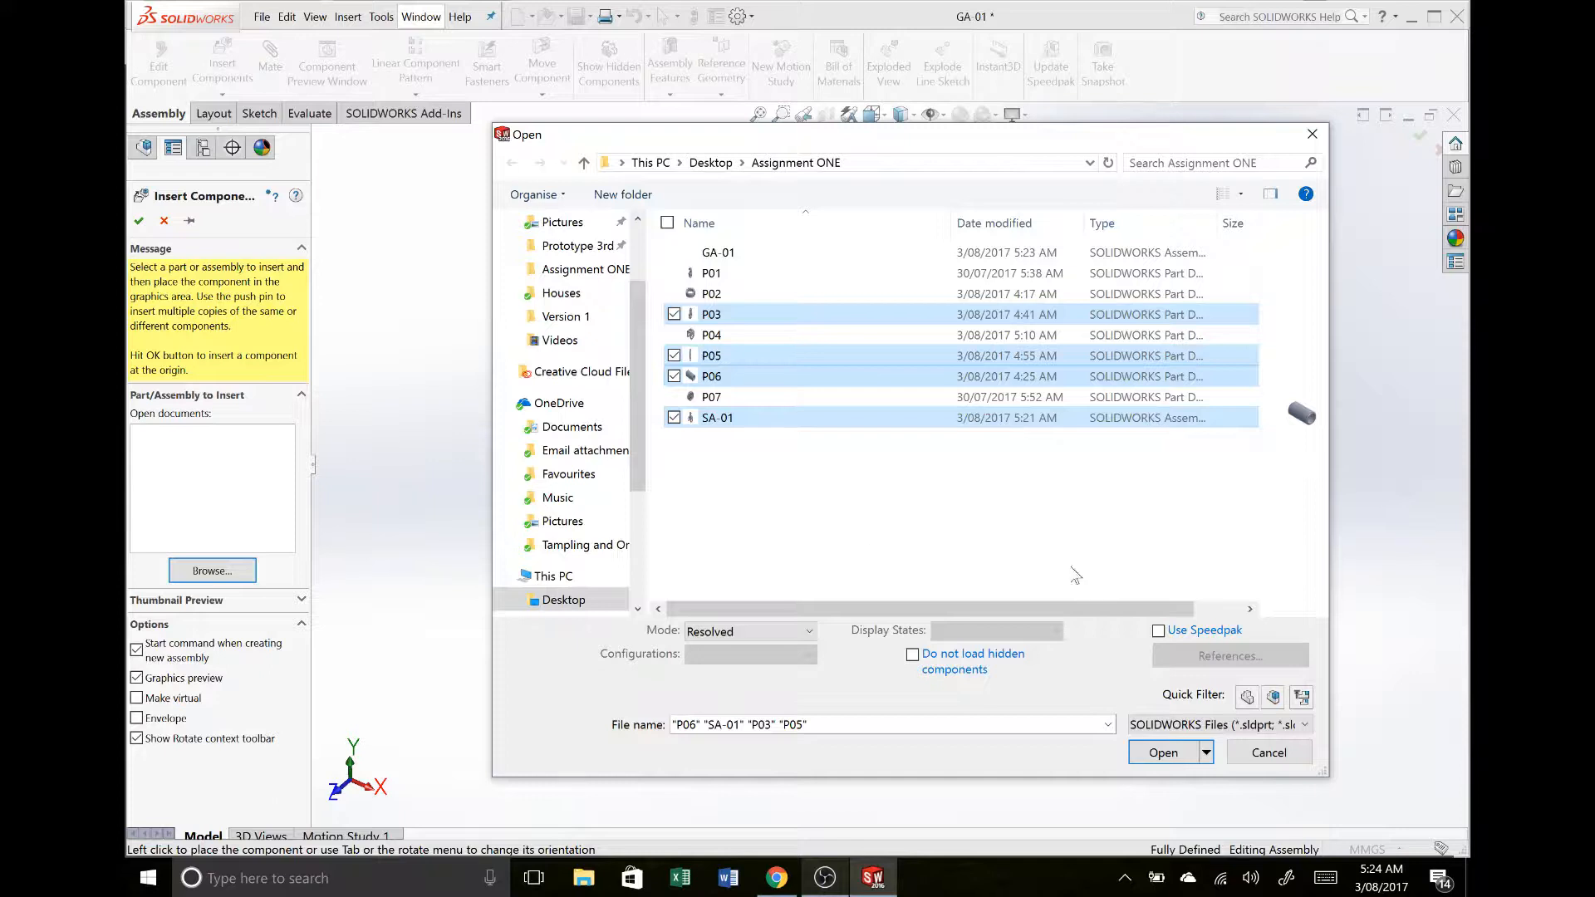
click(1165, 755)
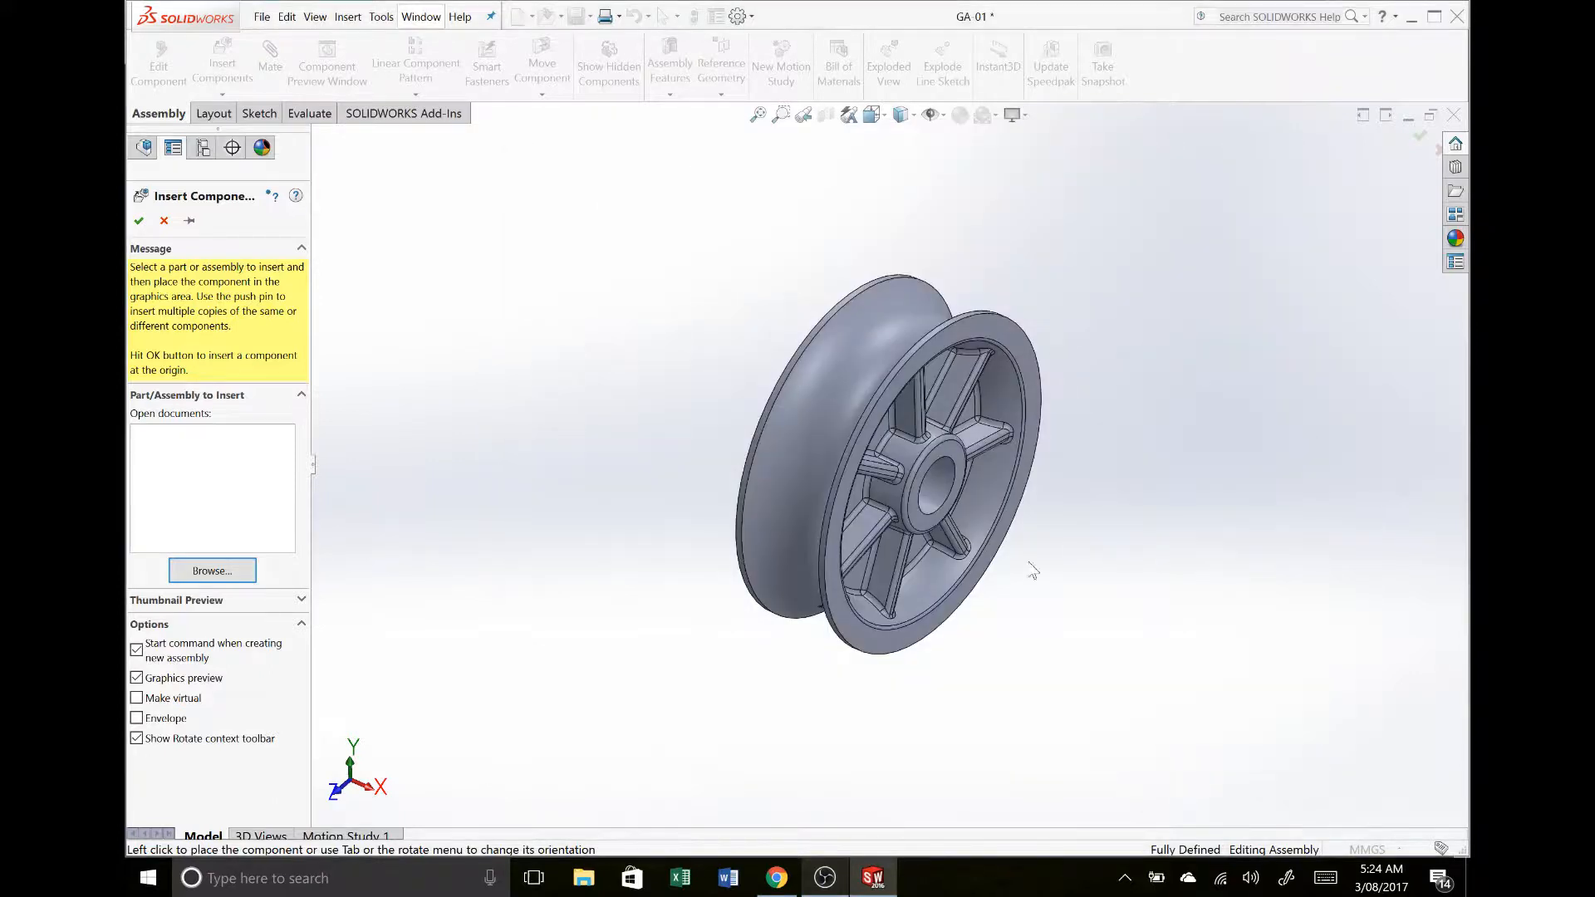
click(1025, 570)
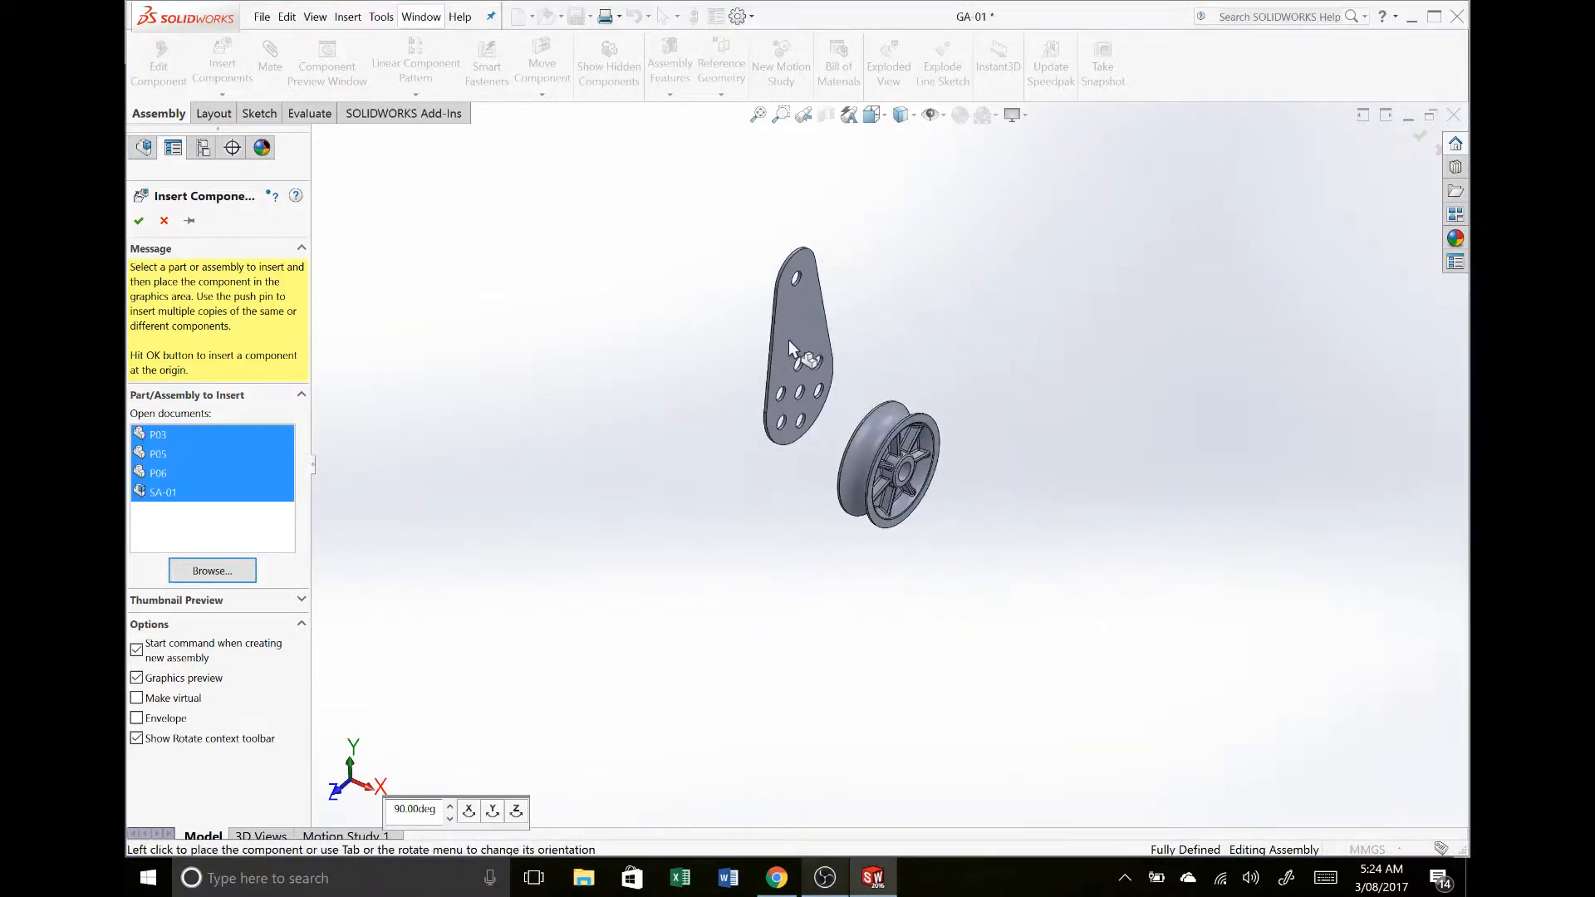
click(790, 341)
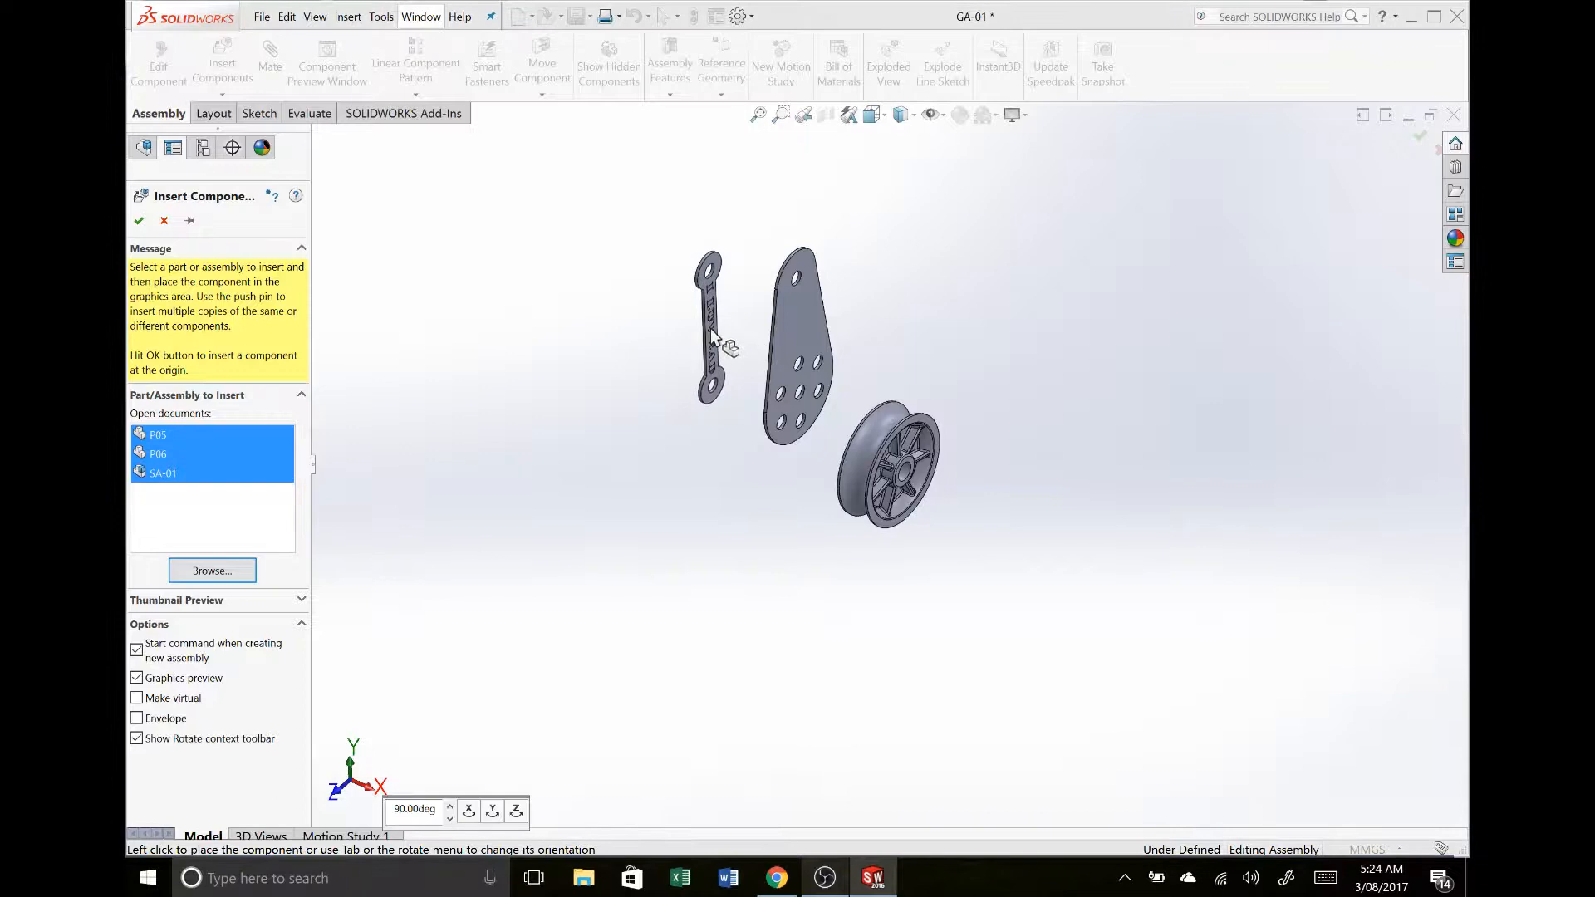
click(710, 331)
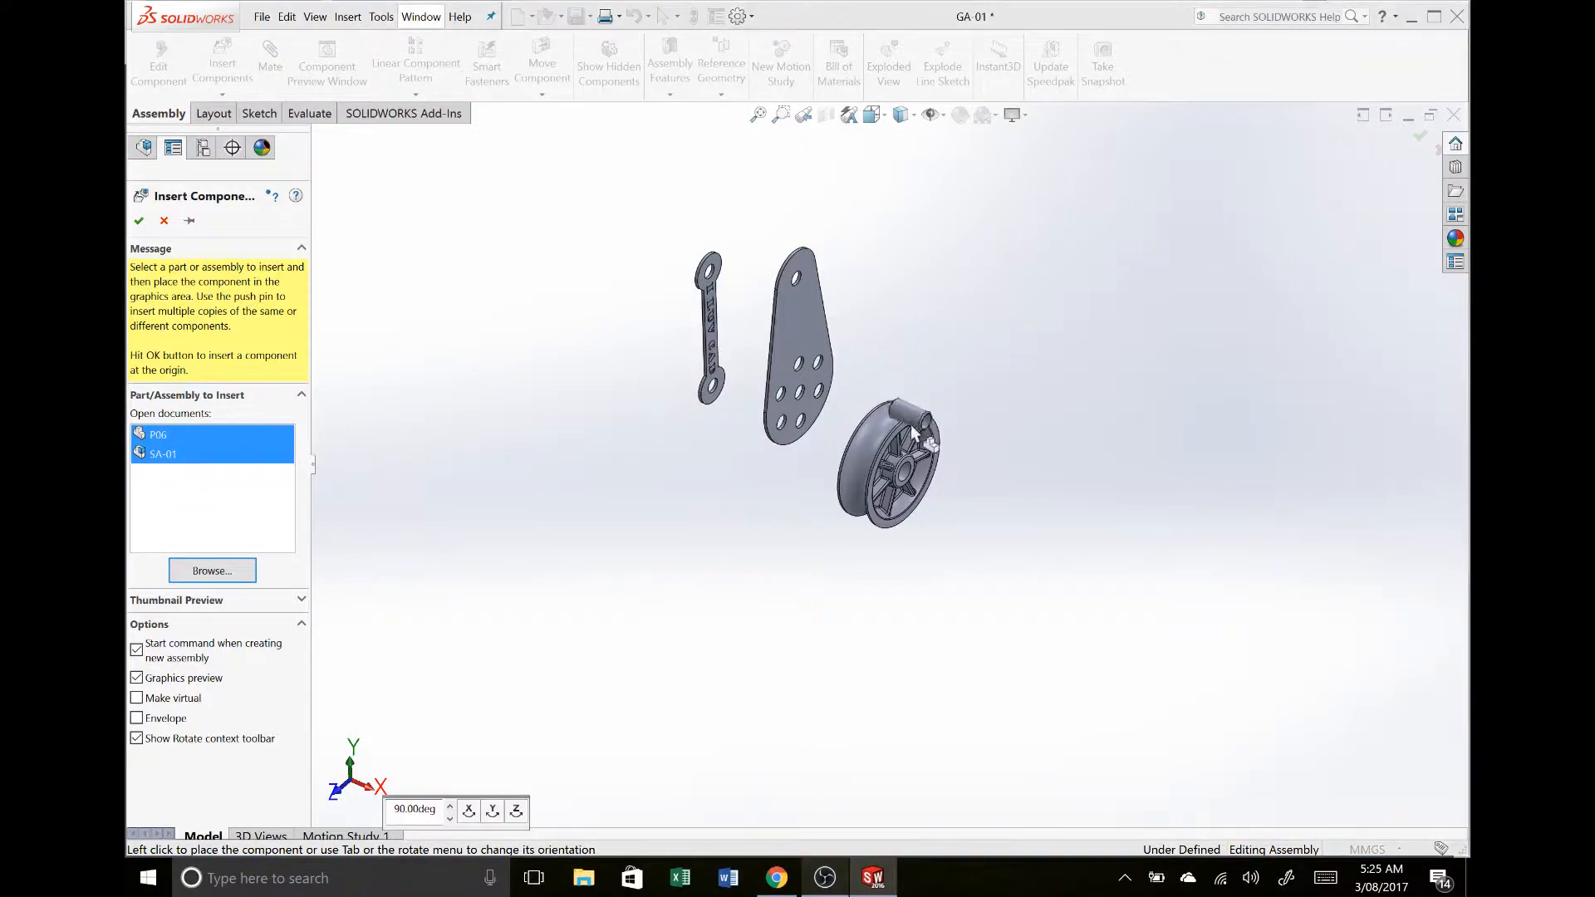
click(1020, 502)
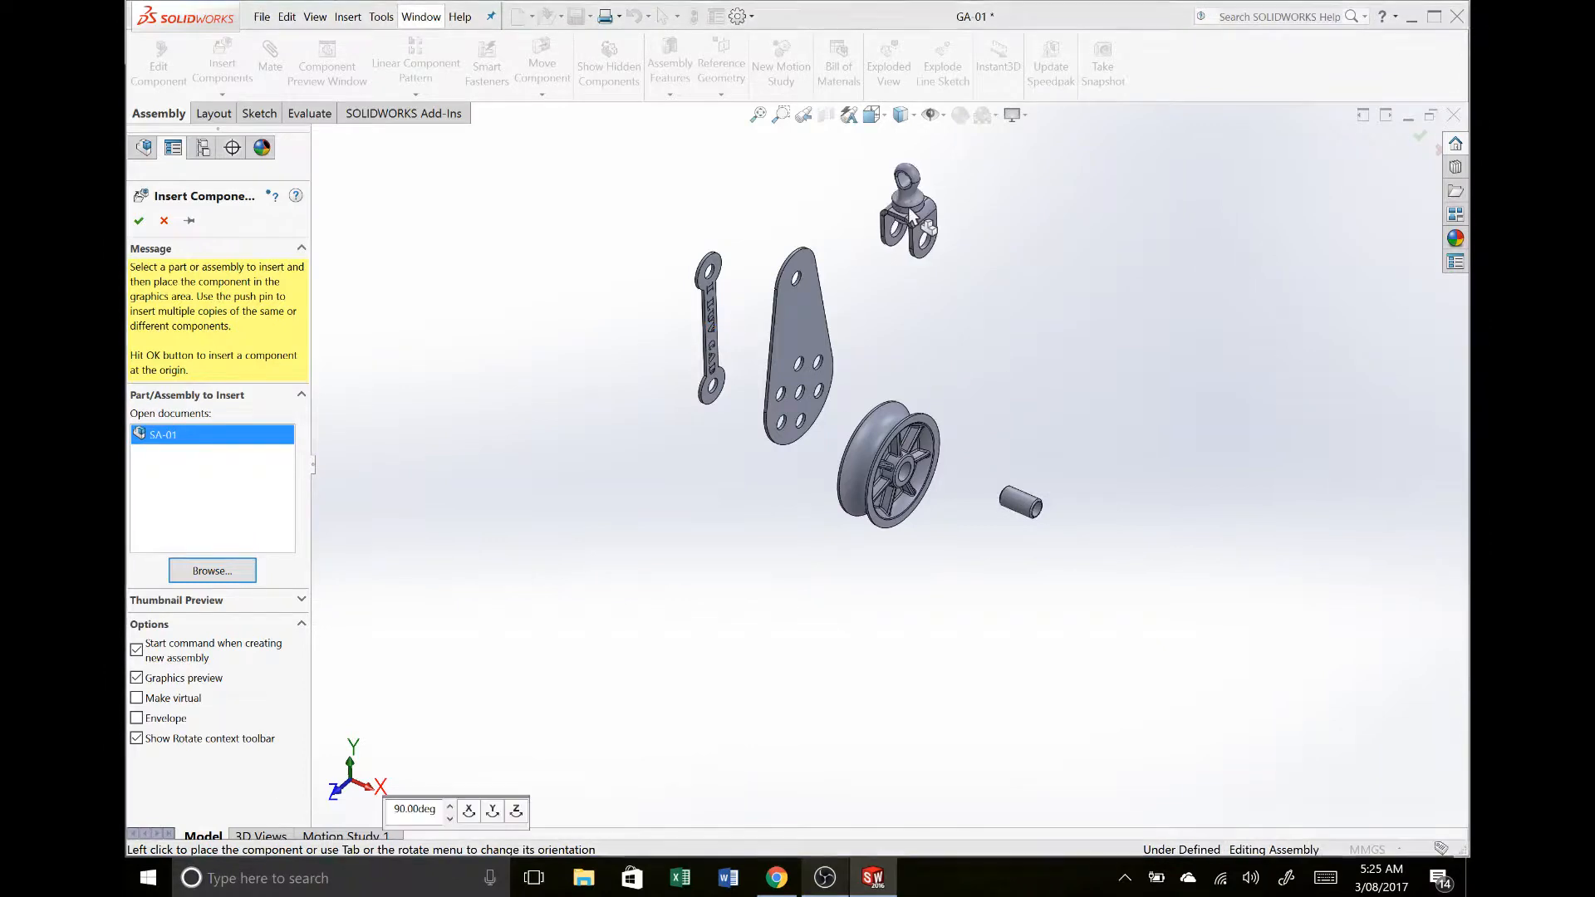
click(1145, 299)
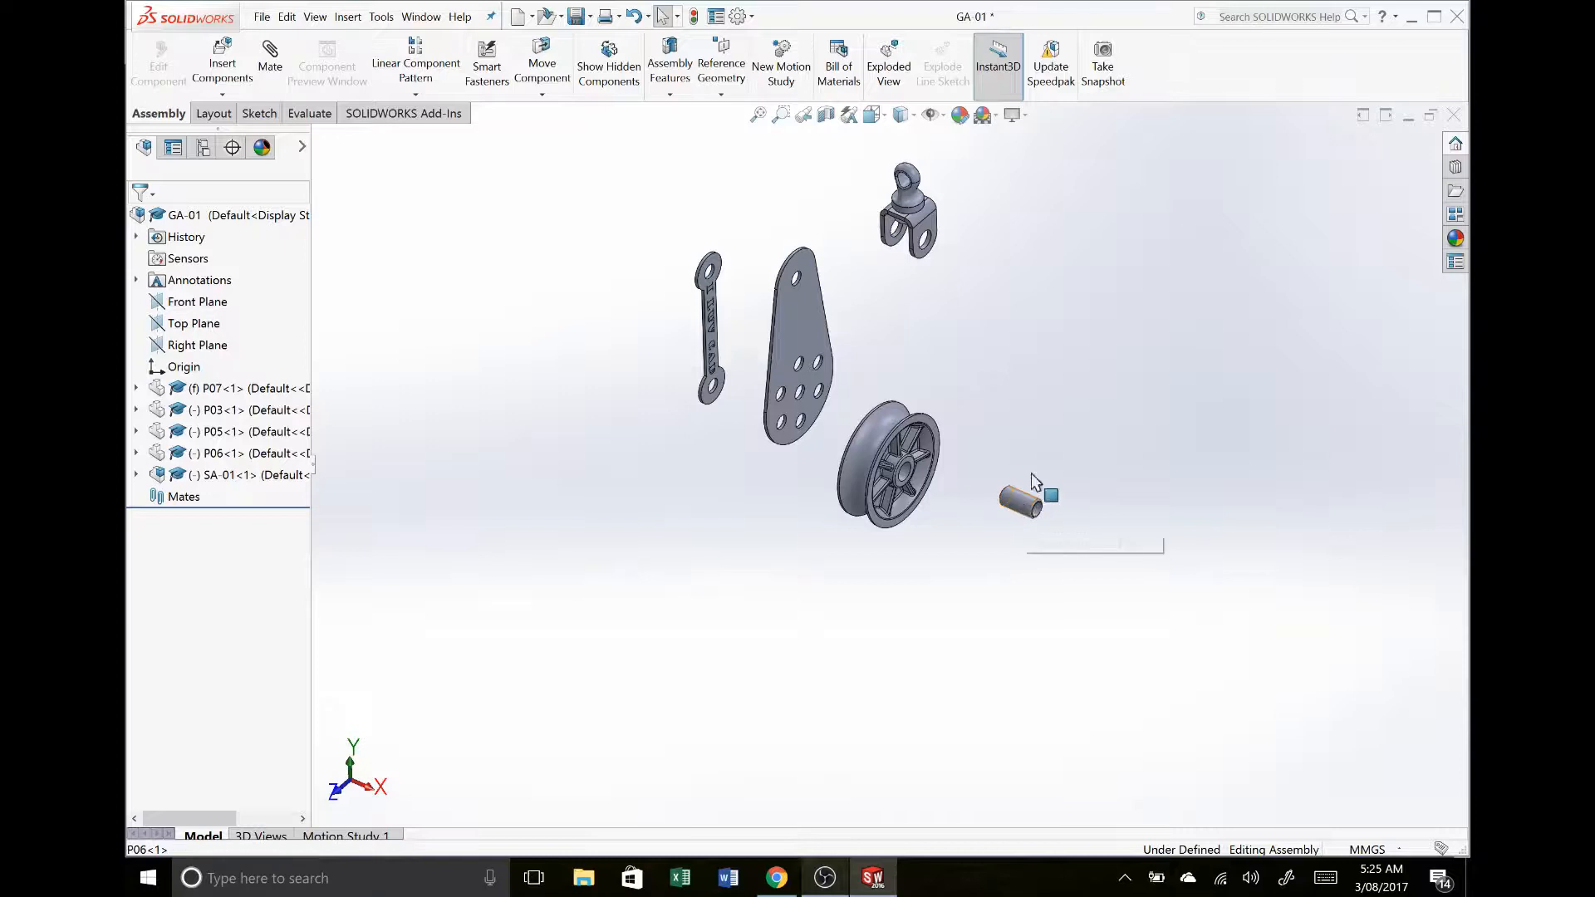
Step: Make one extra copy each of the P06 sleeve, the P03 side plate and the P05 reinforcement plate
ctrl+drag(1029, 507, 1030, 398)
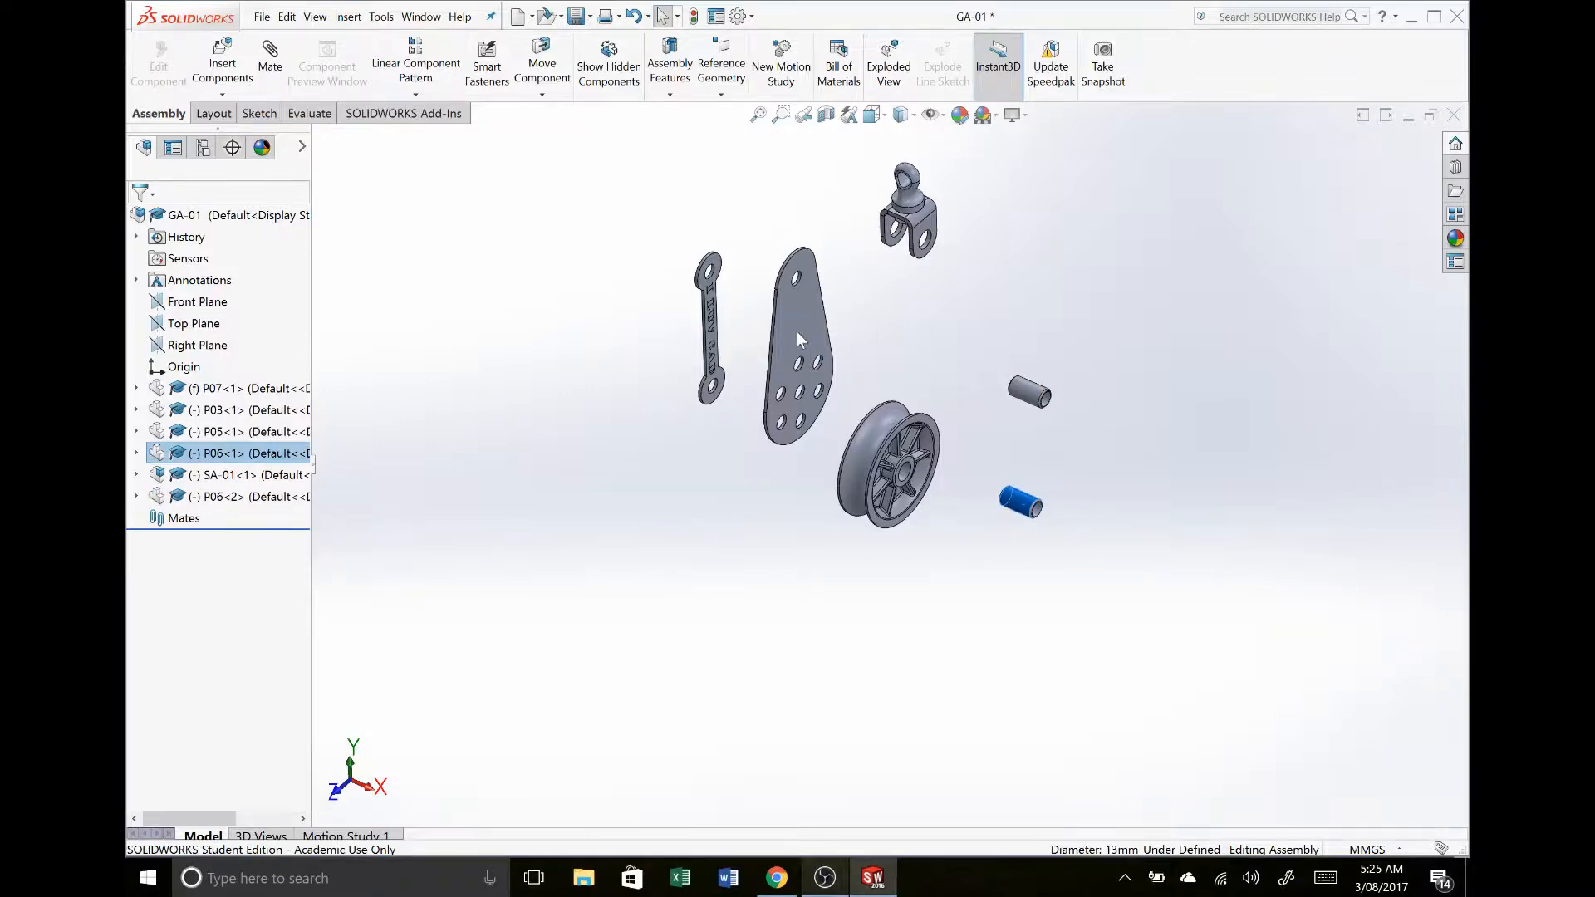
click(844, 335)
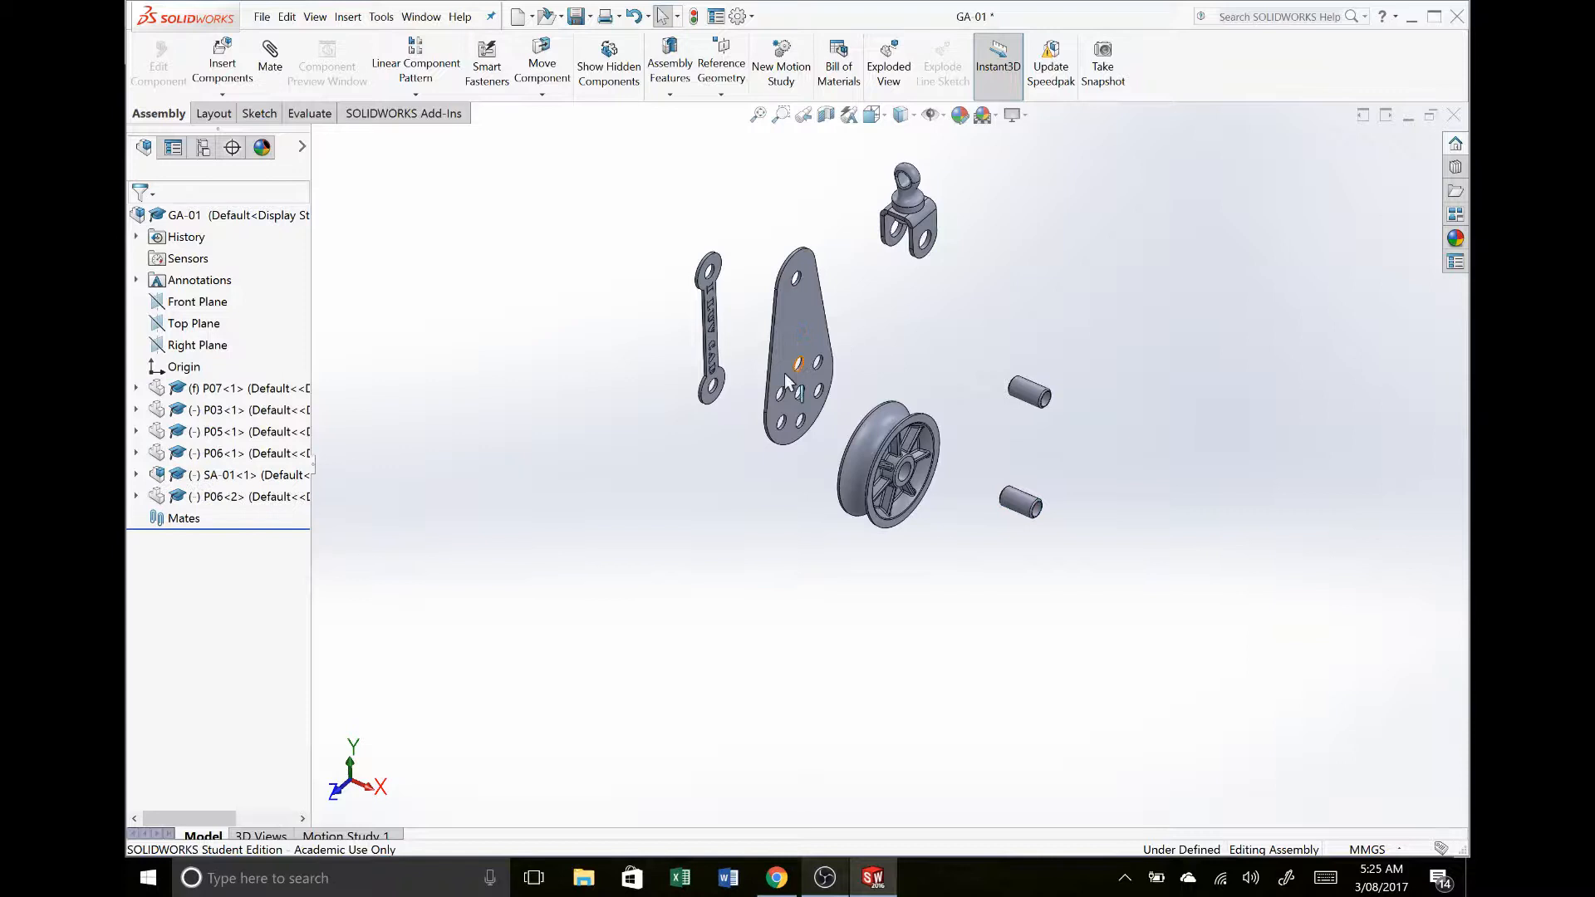
ctrl+drag(802, 341, 966, 360)
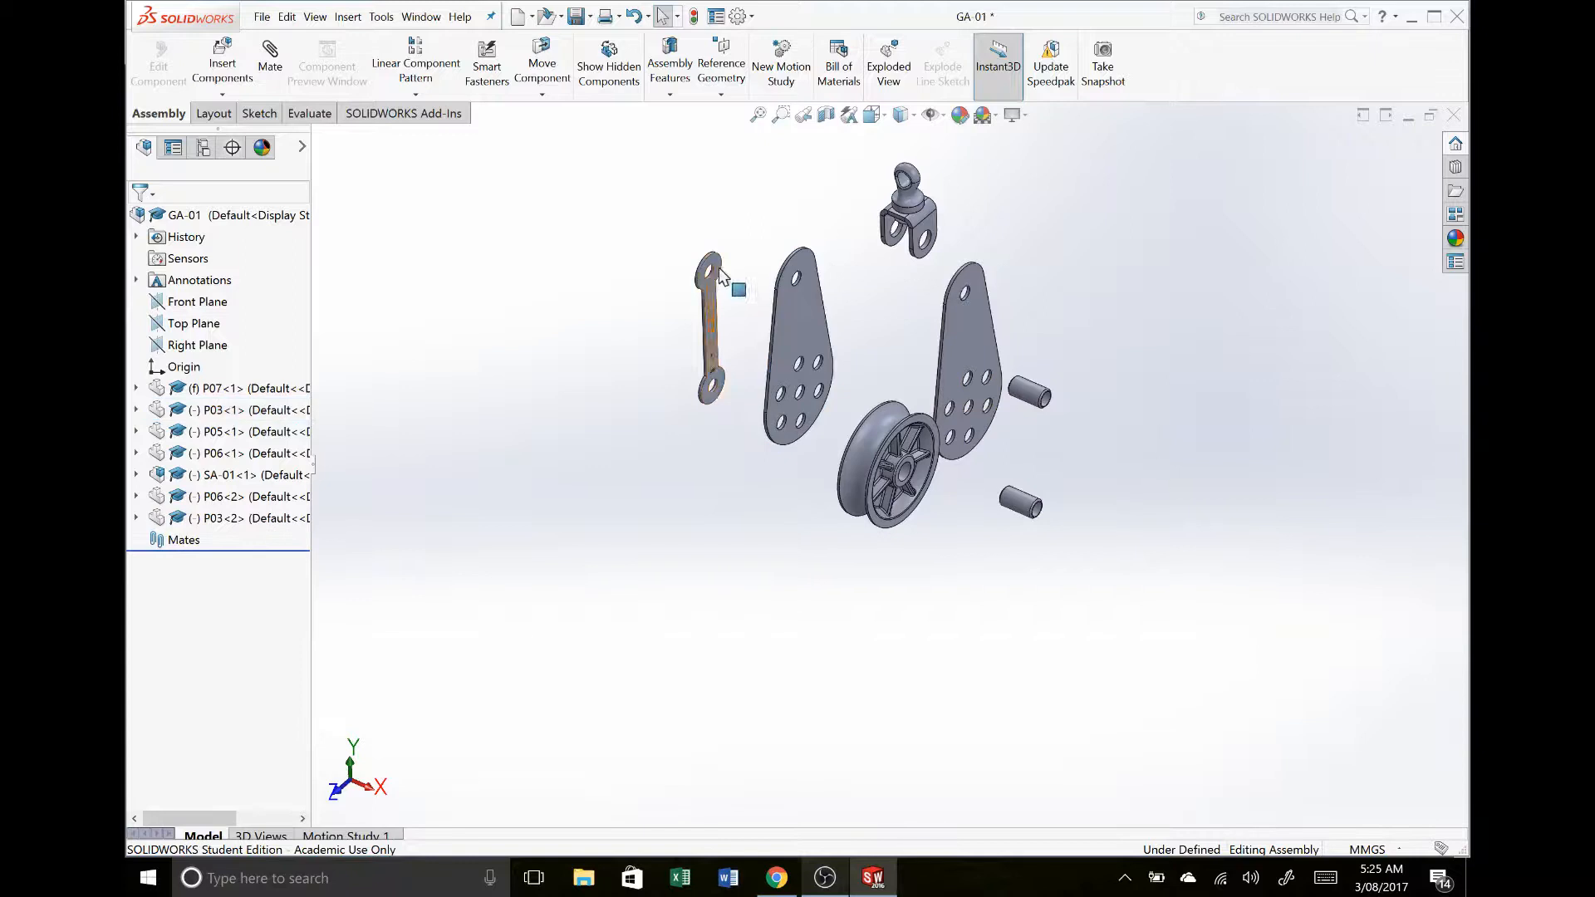
ctrl+drag(719, 279, 1122, 372)
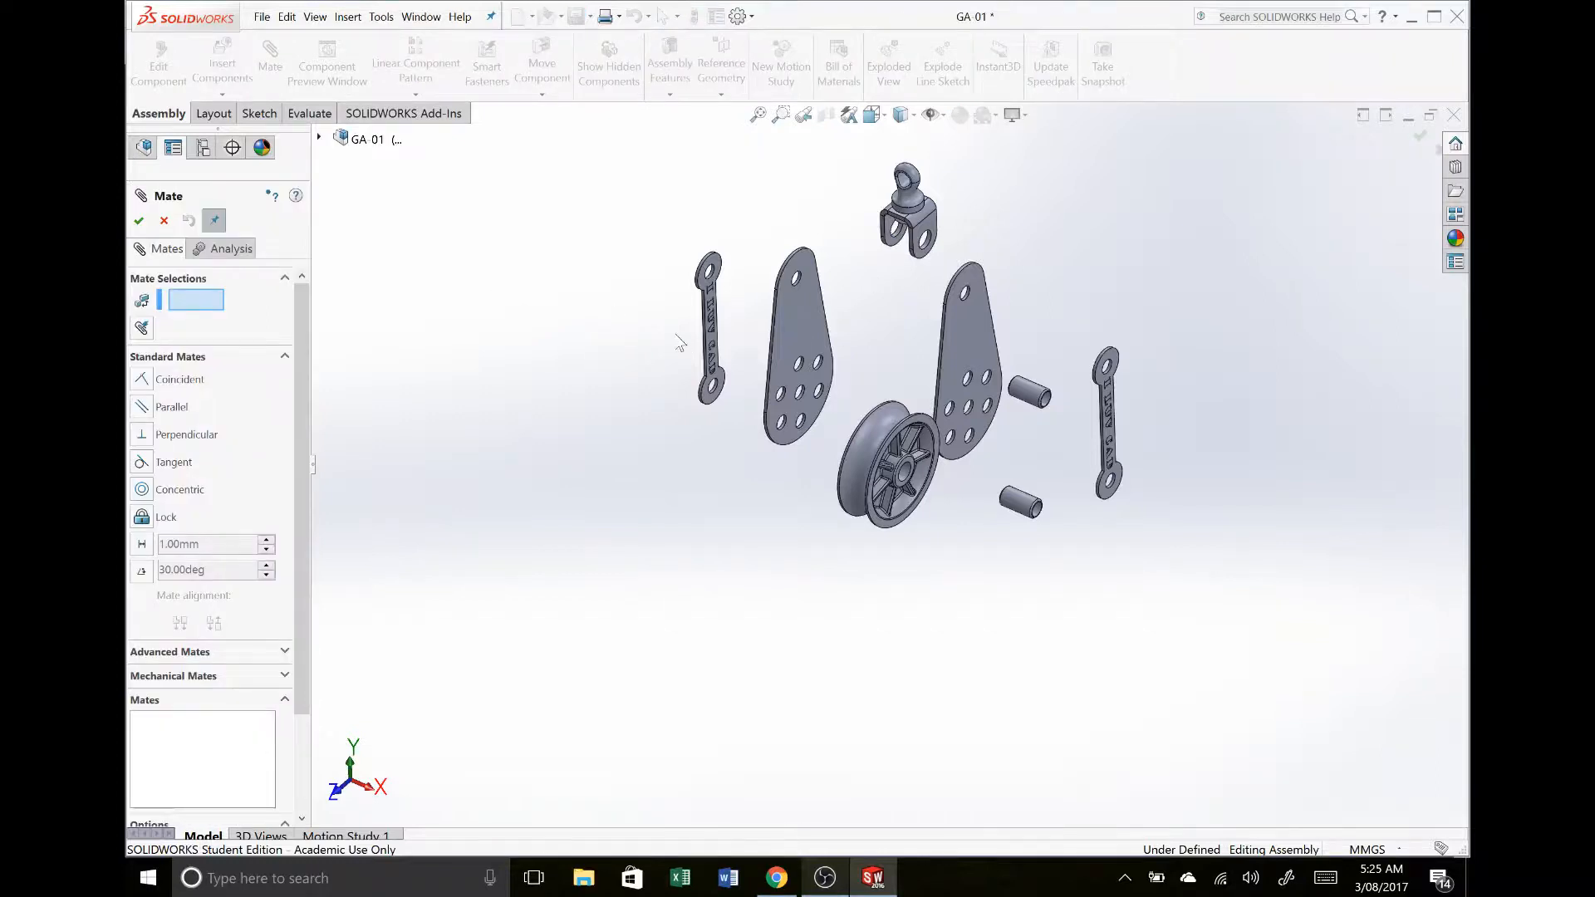
Step: Mate a flat face of the first P05 reinforcement plate coincident with the first P03 side plate's face, with the alignment flipped
scroll(811, 356, down, 3)
middle_drag(812, 356, 889, 366)
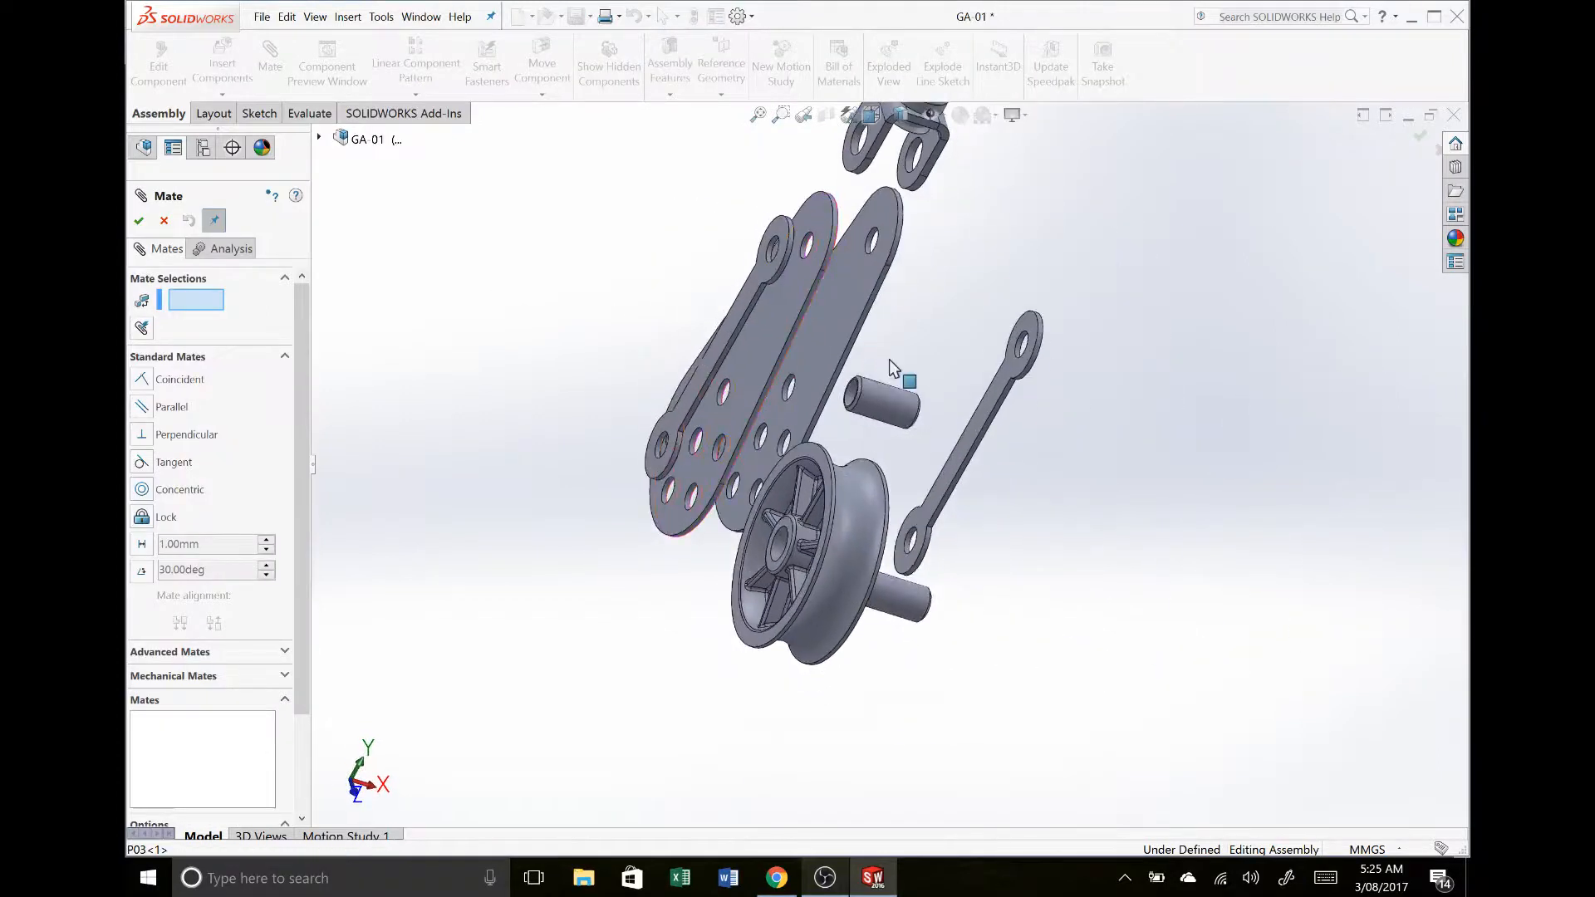
scroll(889, 369, down, 2)
middle_drag(698, 331, 759, 331)
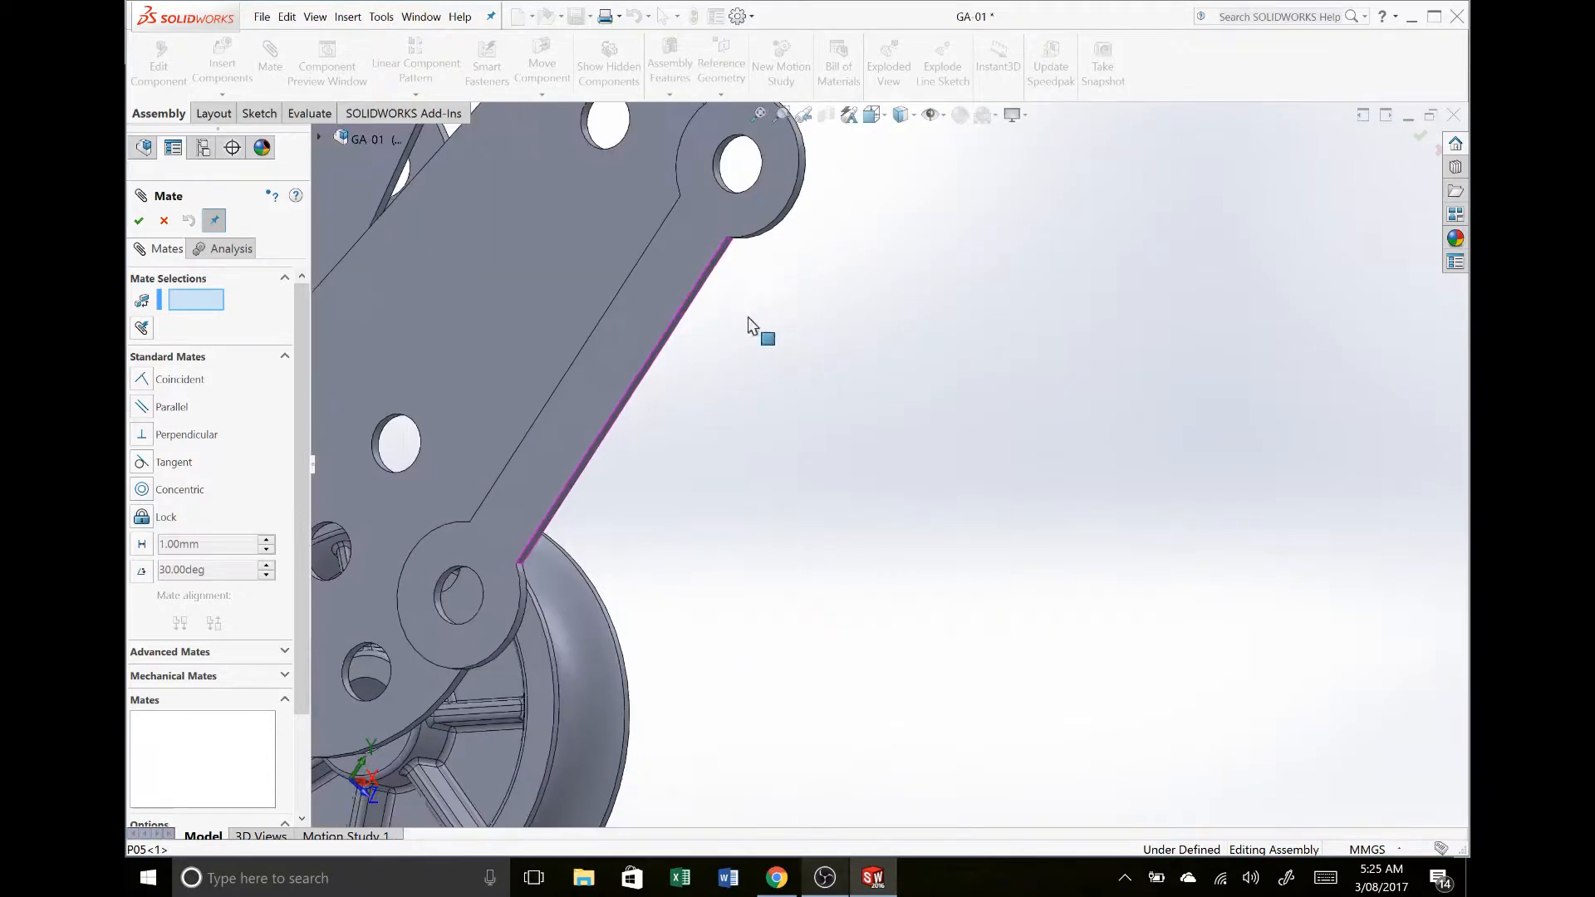
click(671, 255)
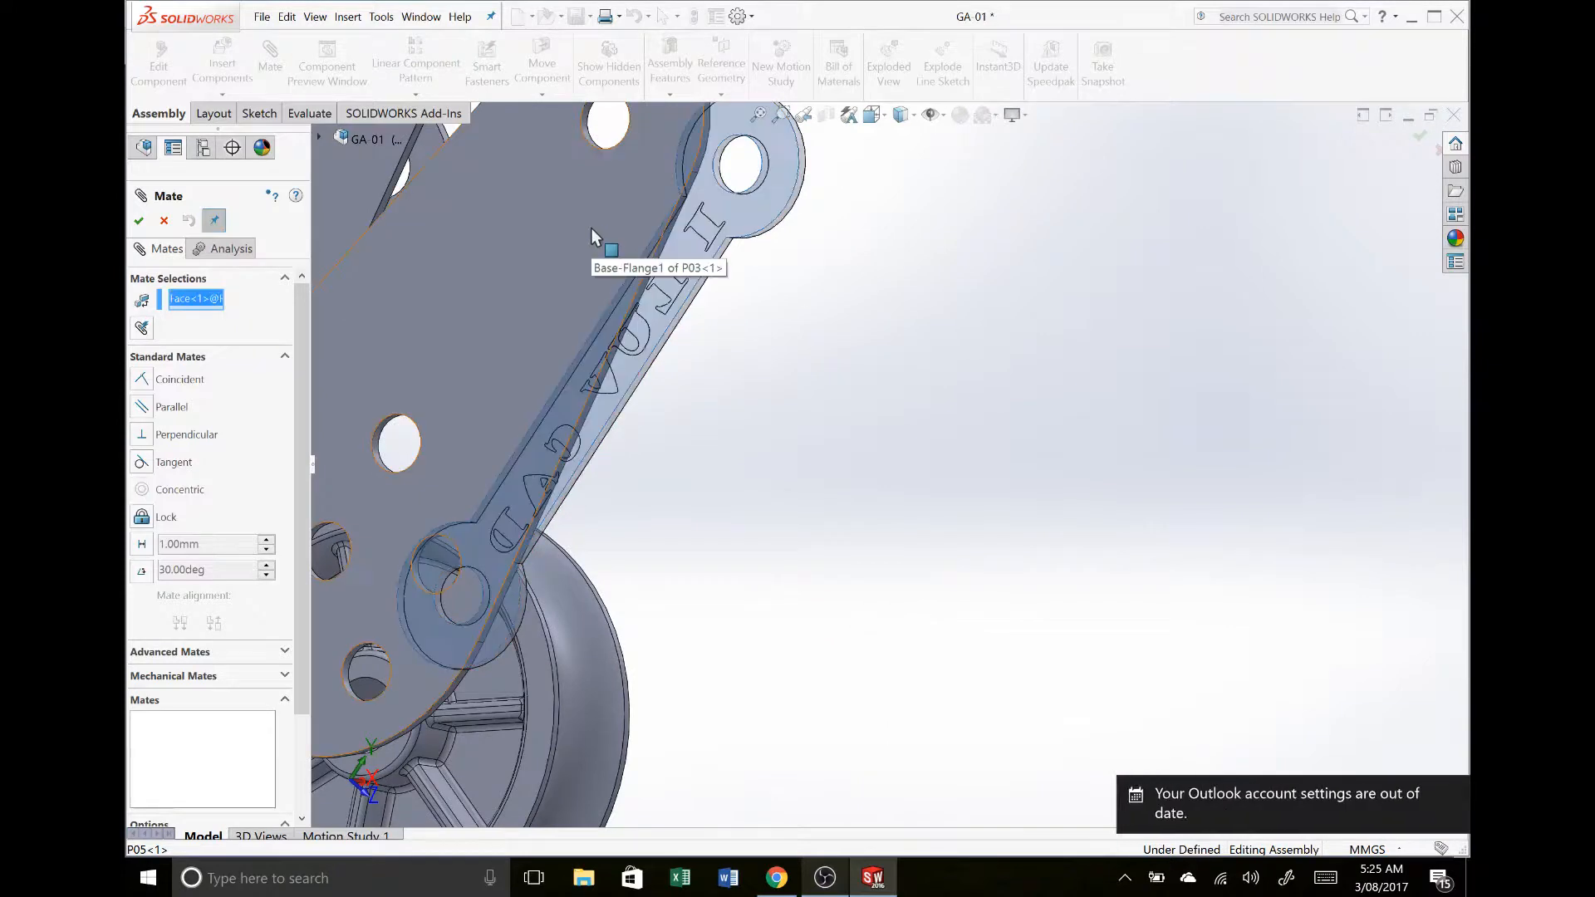
click(591, 230)
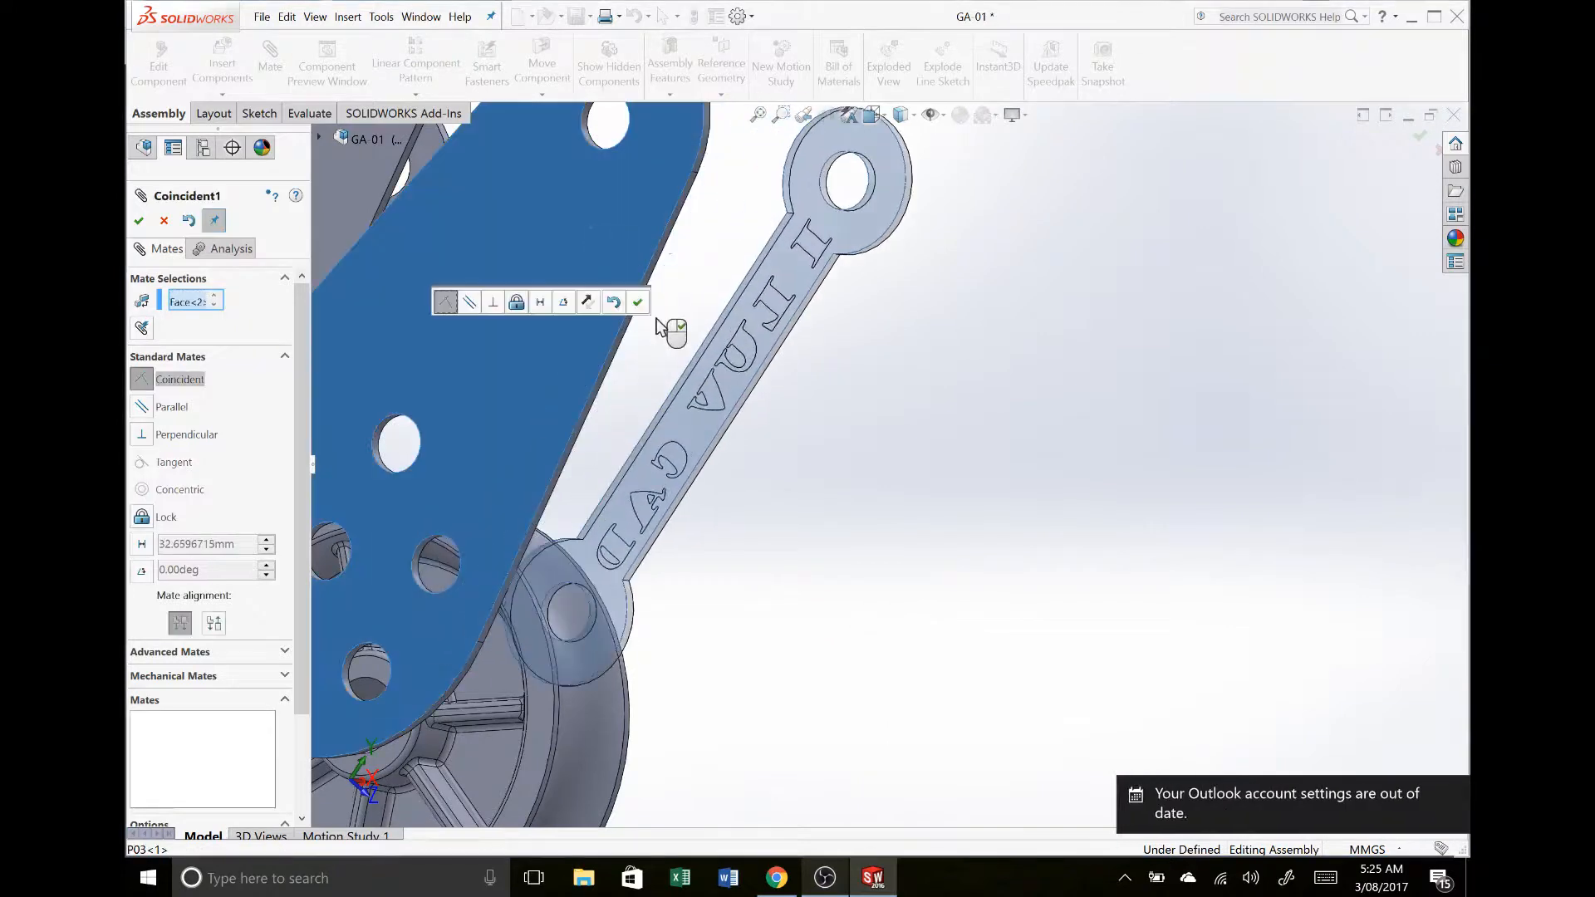
key(f)
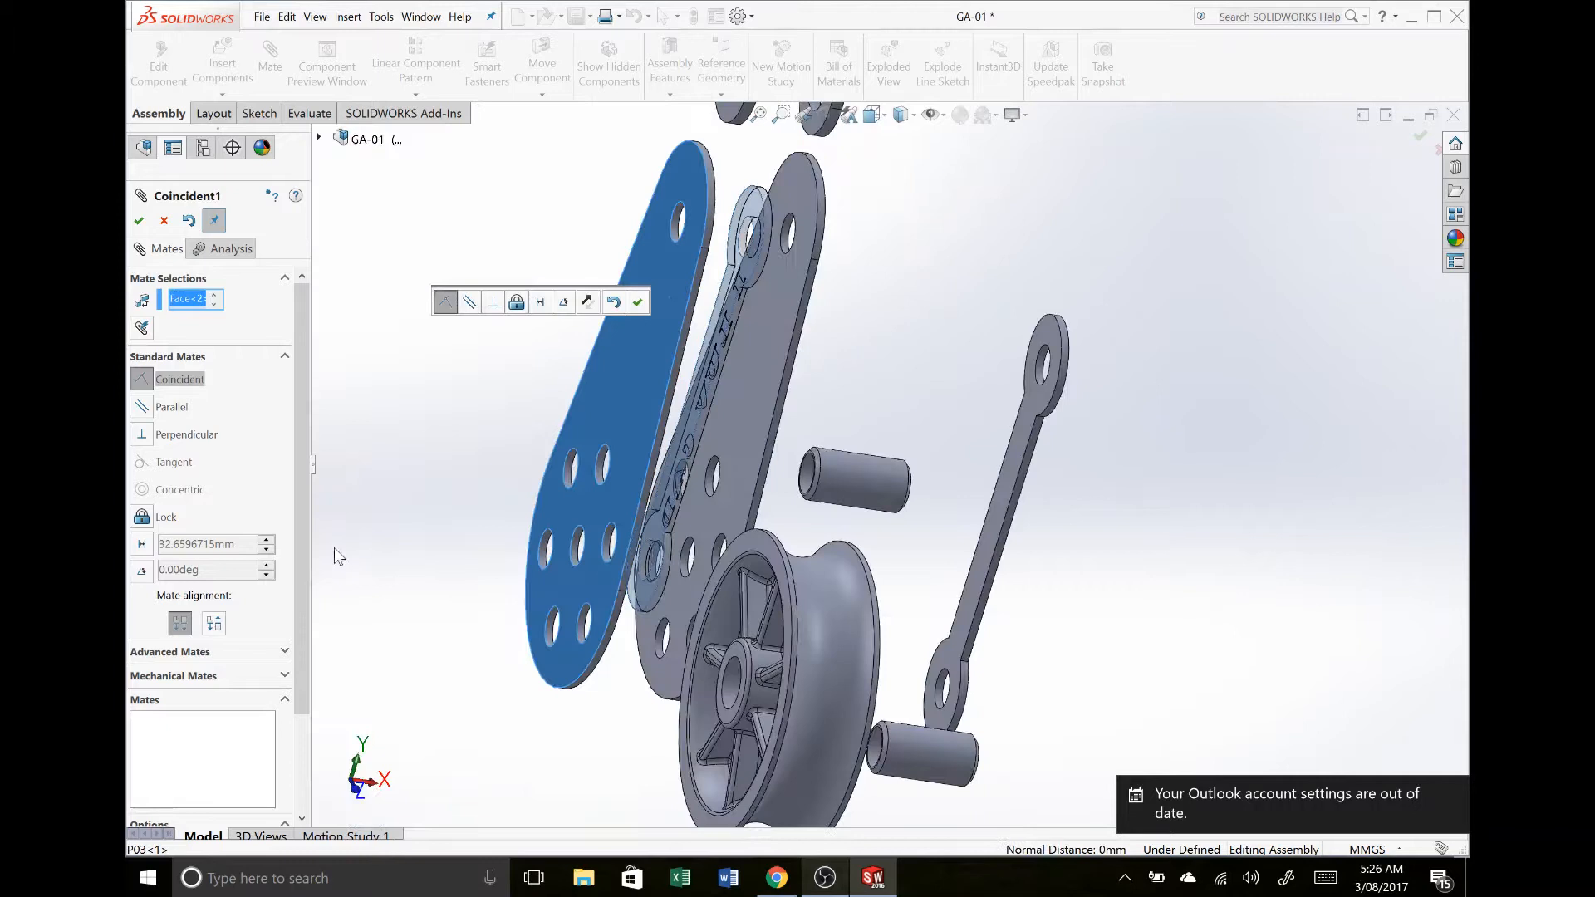
click(215, 623)
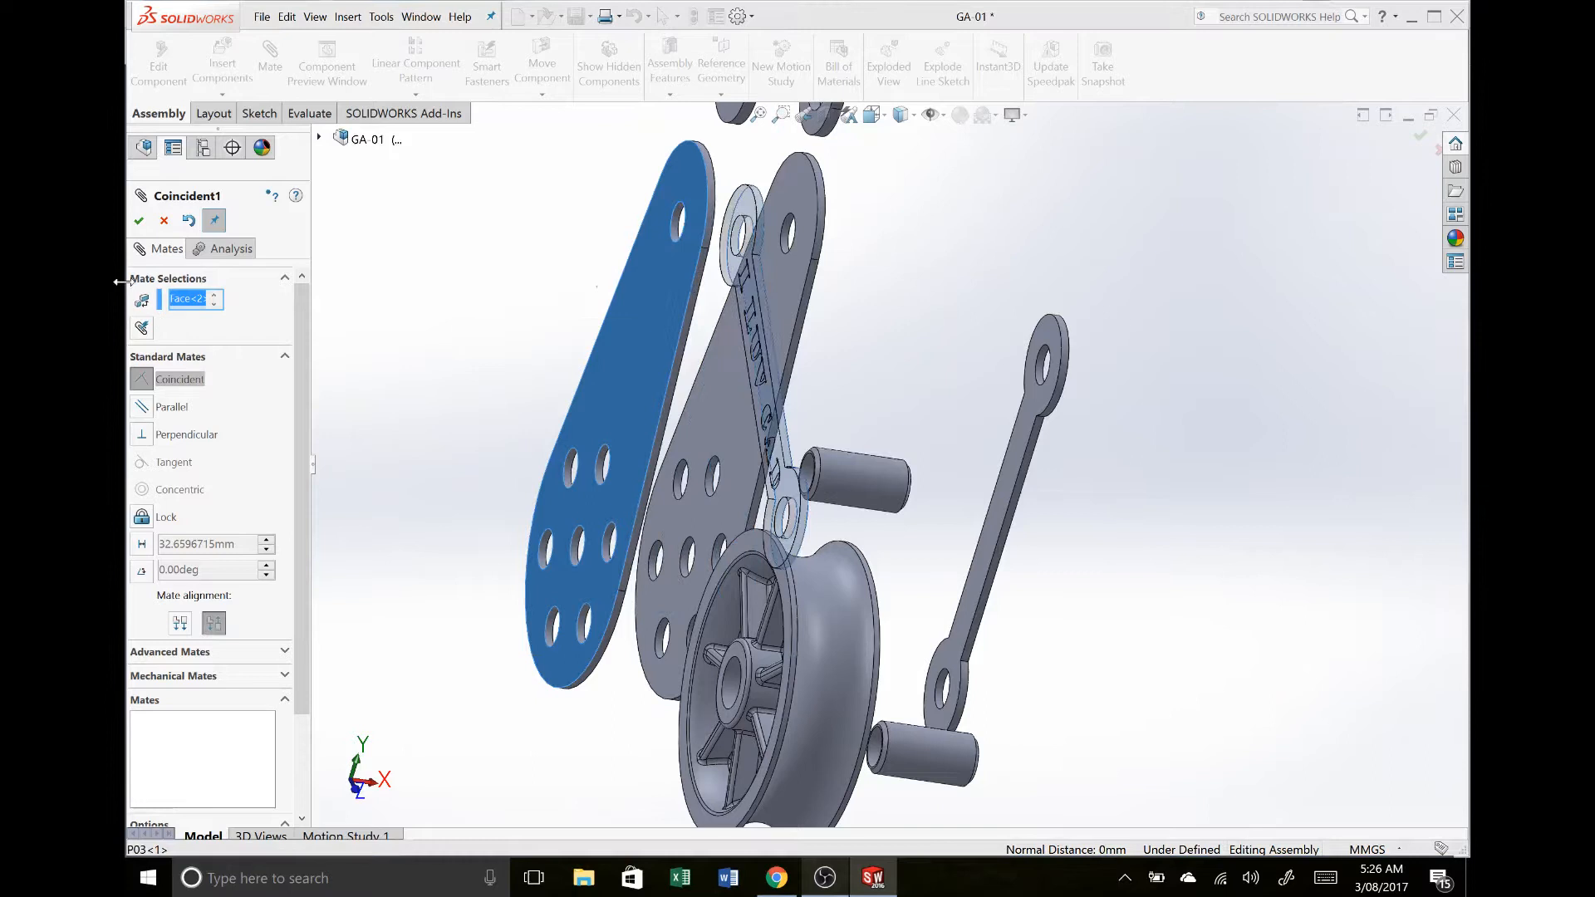
click(138, 221)
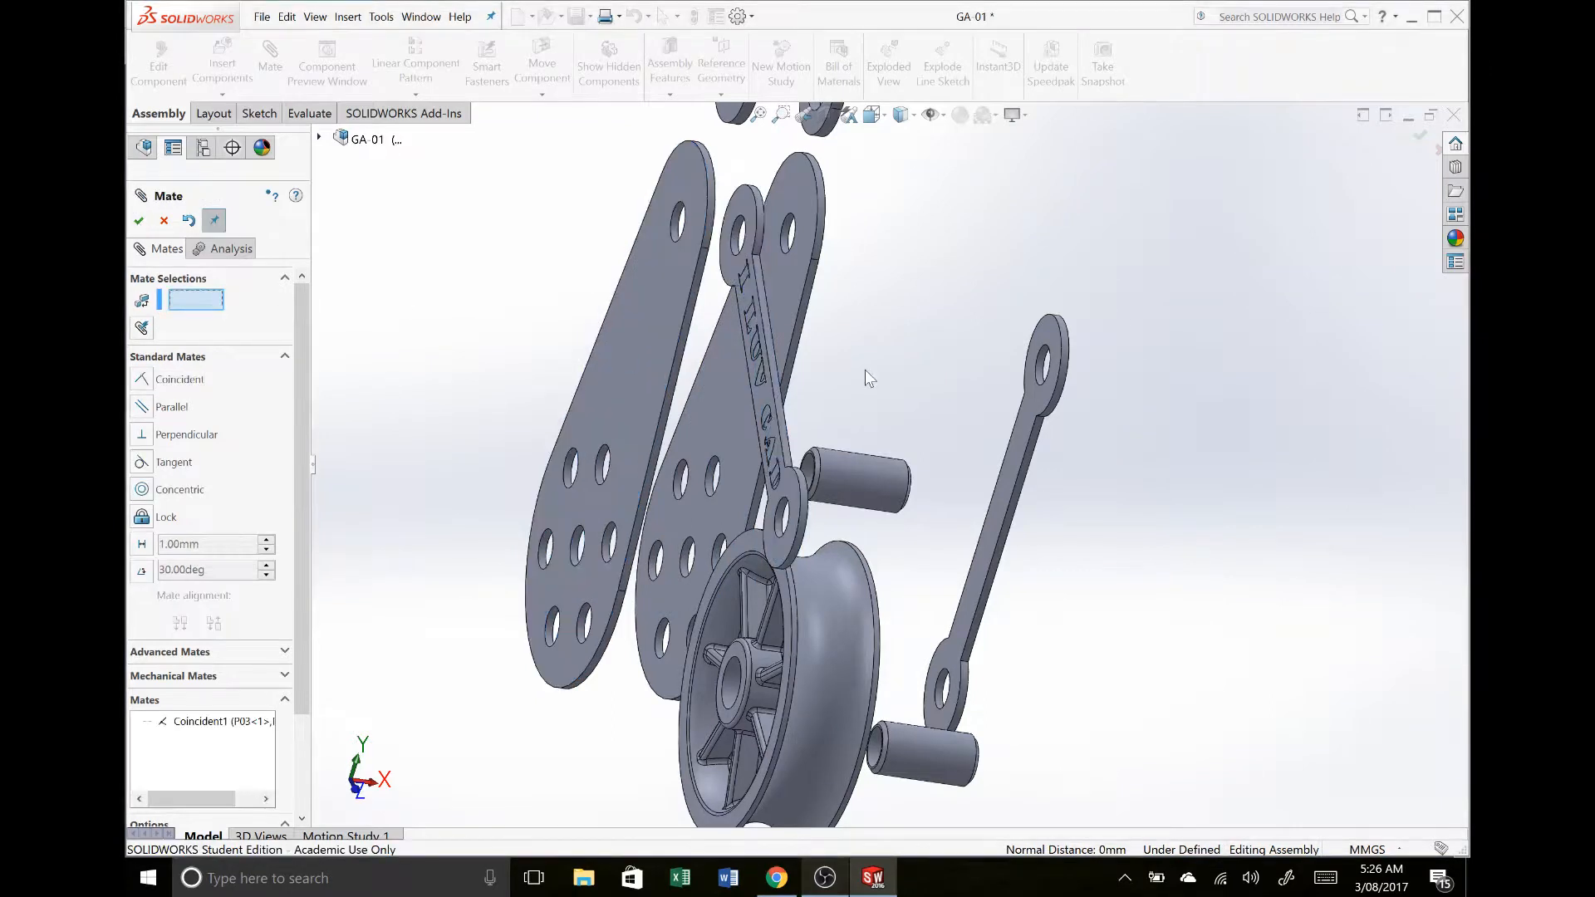
Step: Mate the second P03 side plate's flat face coincident with the flat face of the second P05 reinforcement plate
middle_drag(865, 370, 792, 365)
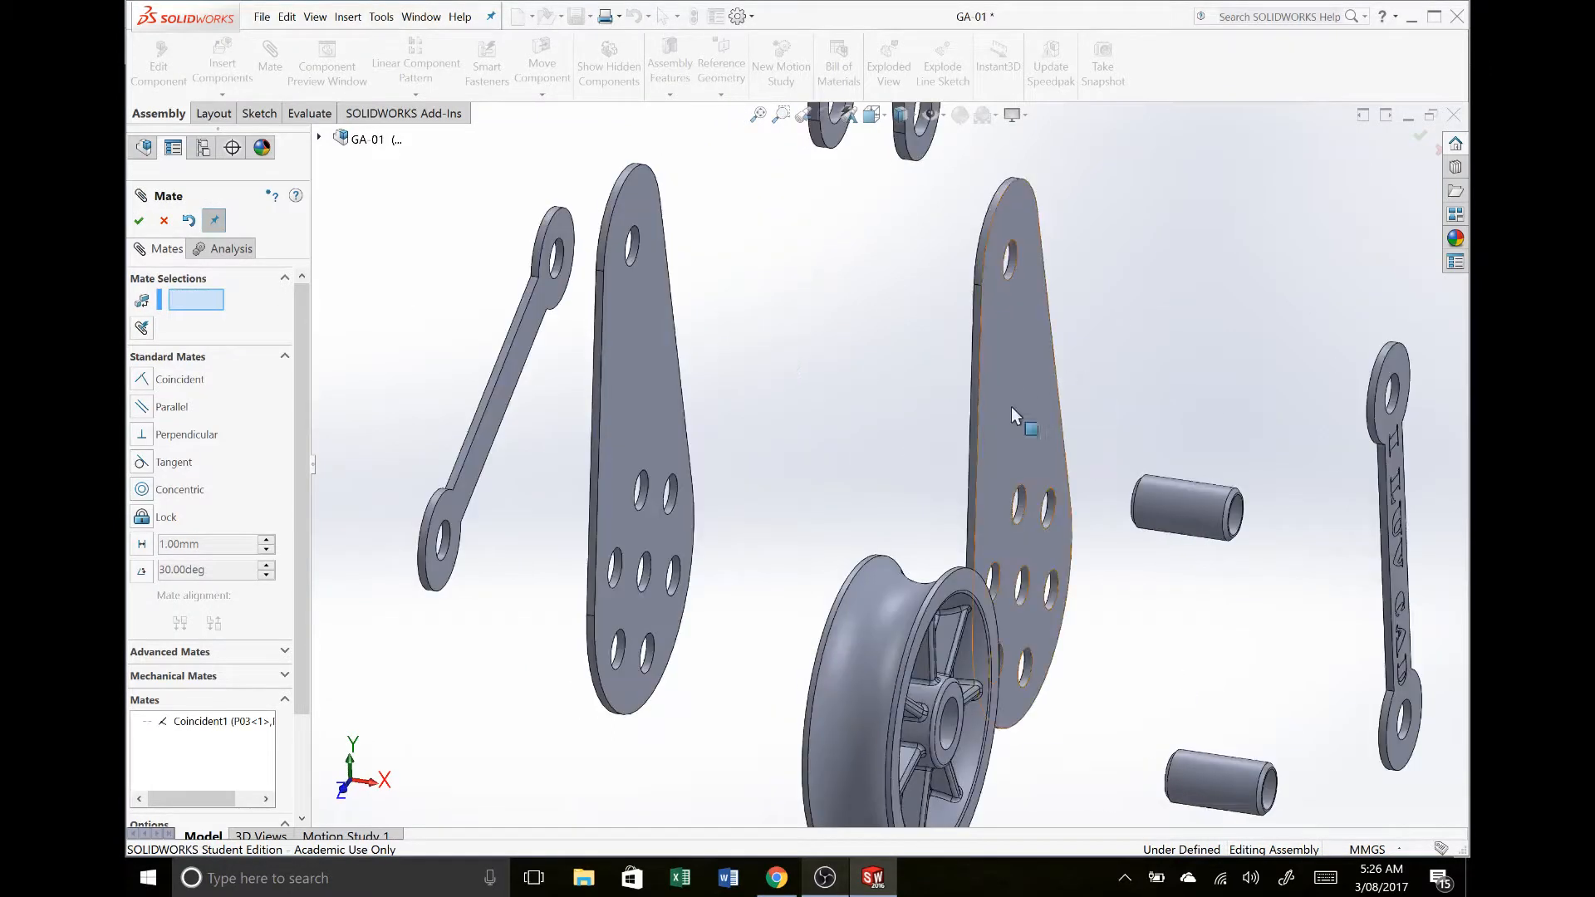
click(1045, 418)
scroll(1085, 581, up, 3)
middle_drag(1107, 567, 1147, 559)
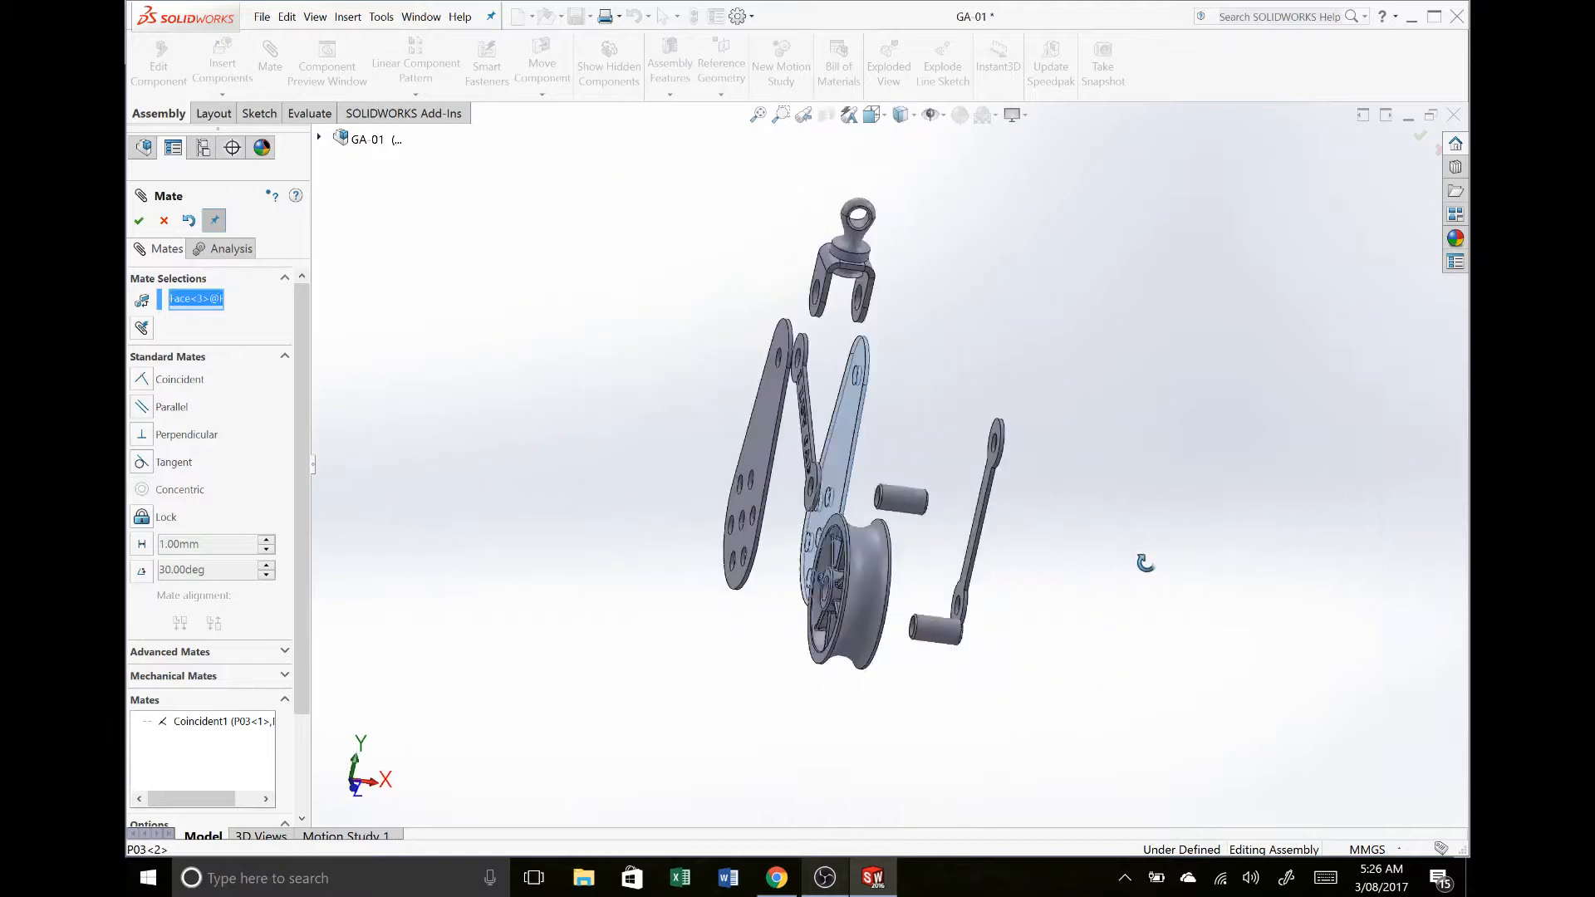
scroll(965, 570, down, 5)
click(944, 561)
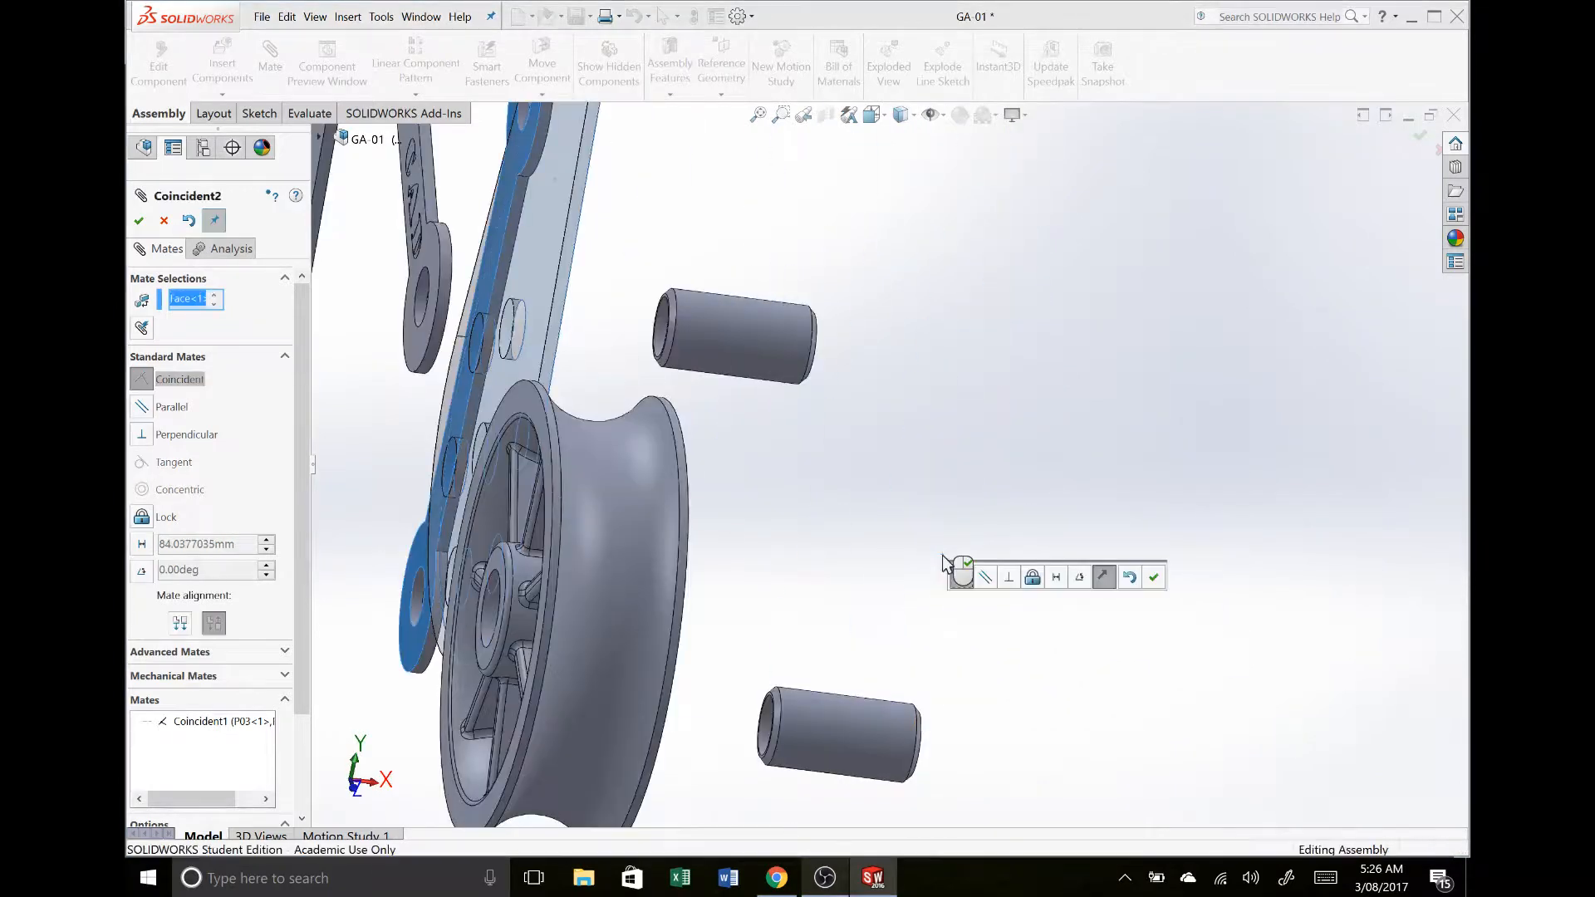
key(Return)
Step: Using multiple mate mode with the wheel's bore as common reference, add the first P05's lower hole and the first P03's centre hole as concentric
scroll(947, 563, up, 5)
middle_drag(883, 536, 804, 547)
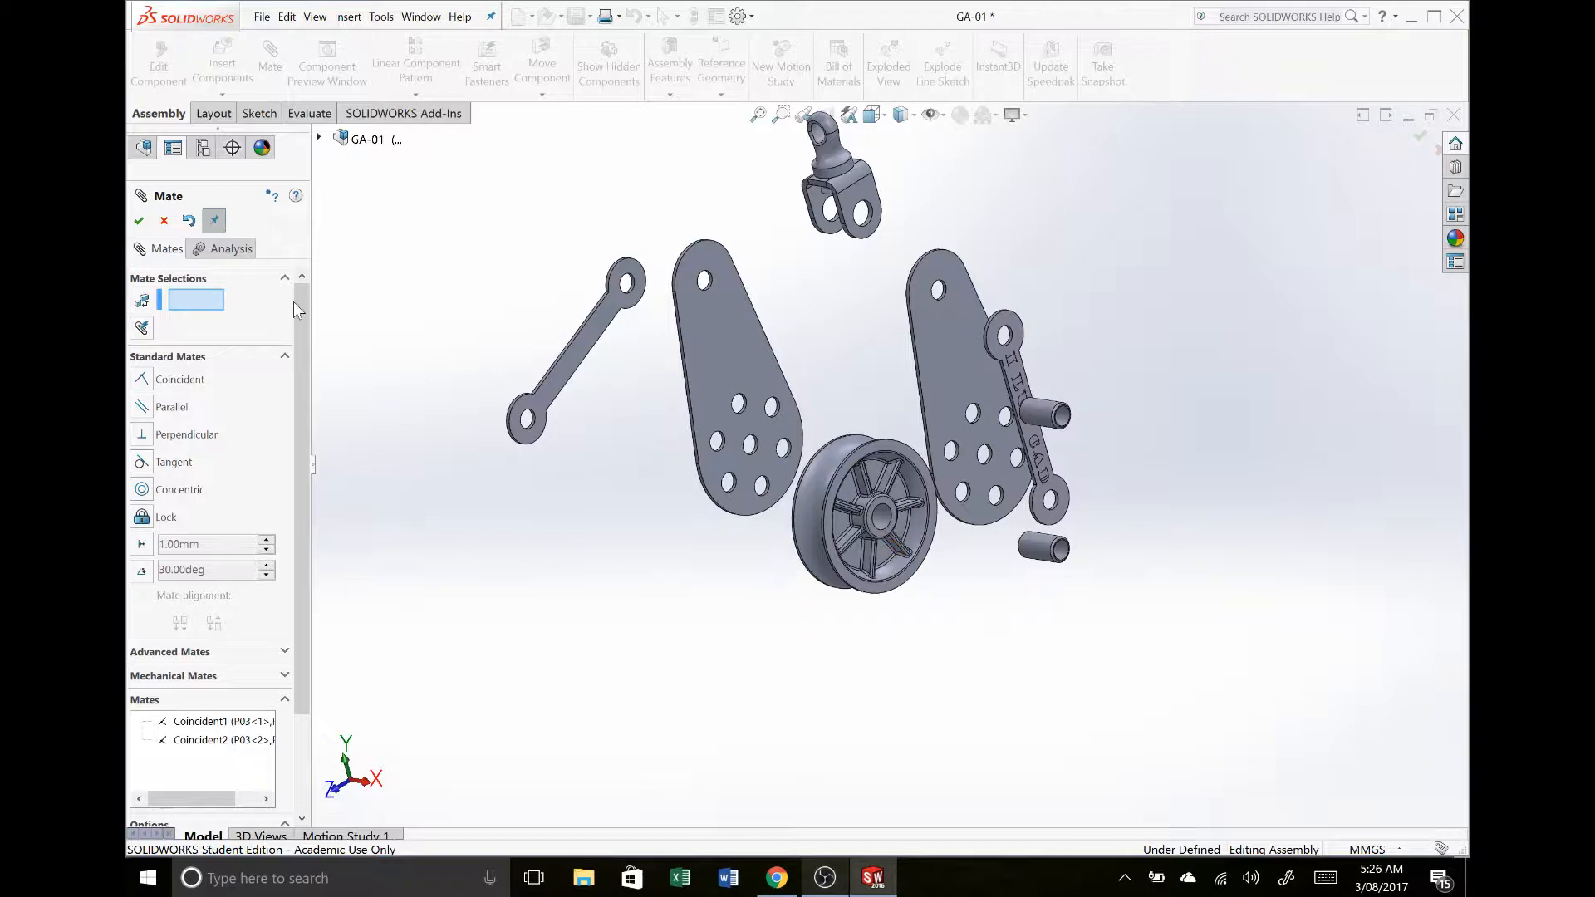
click(142, 328)
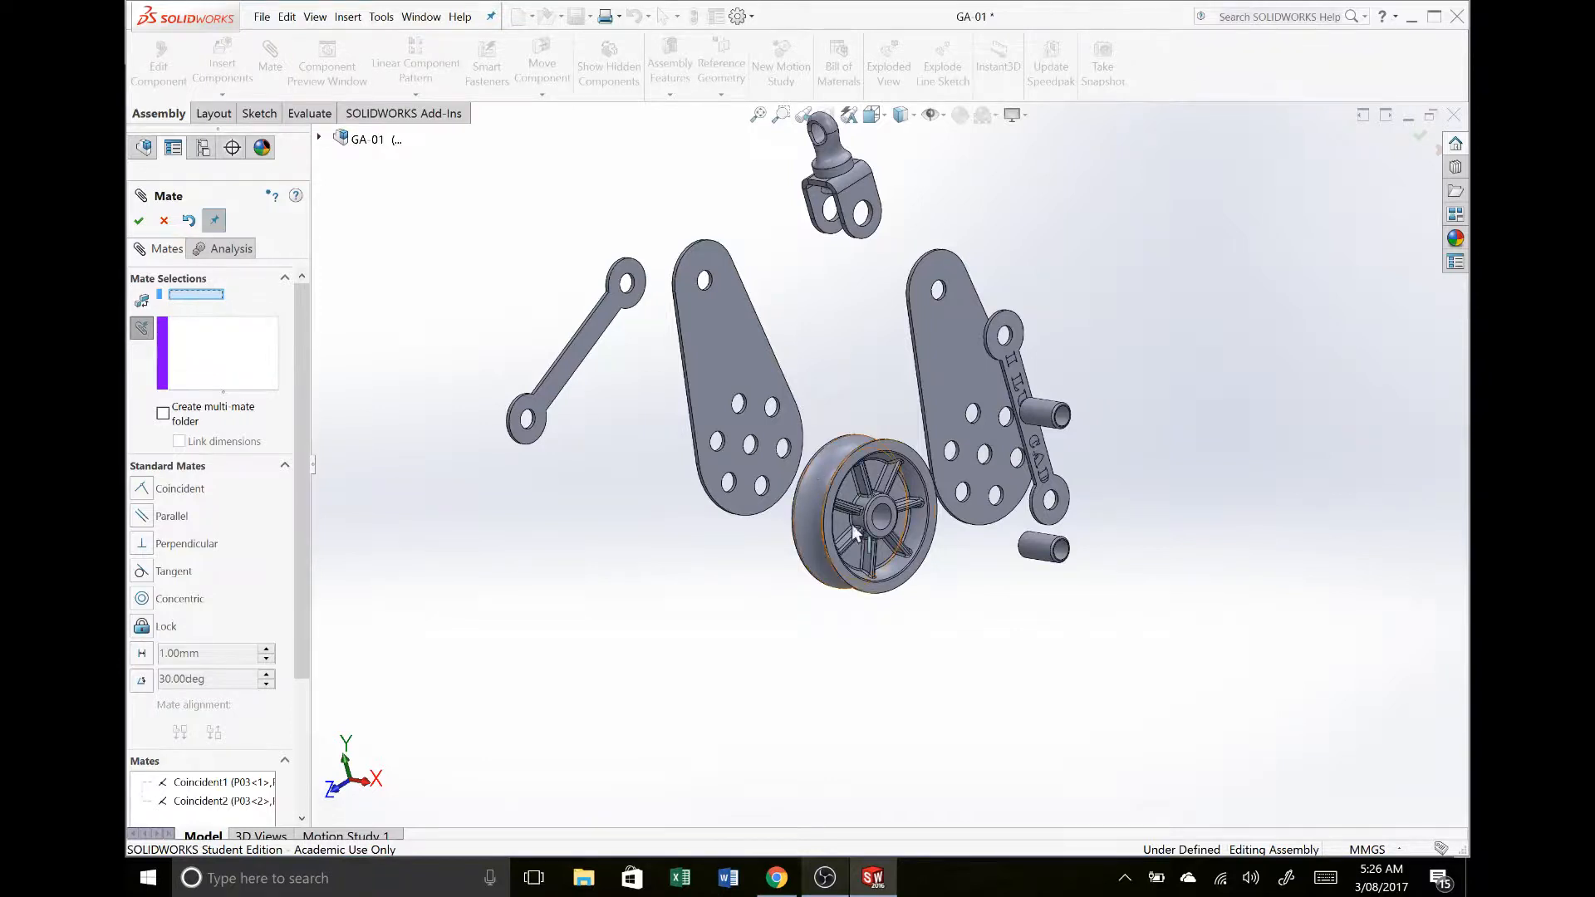
click(879, 521)
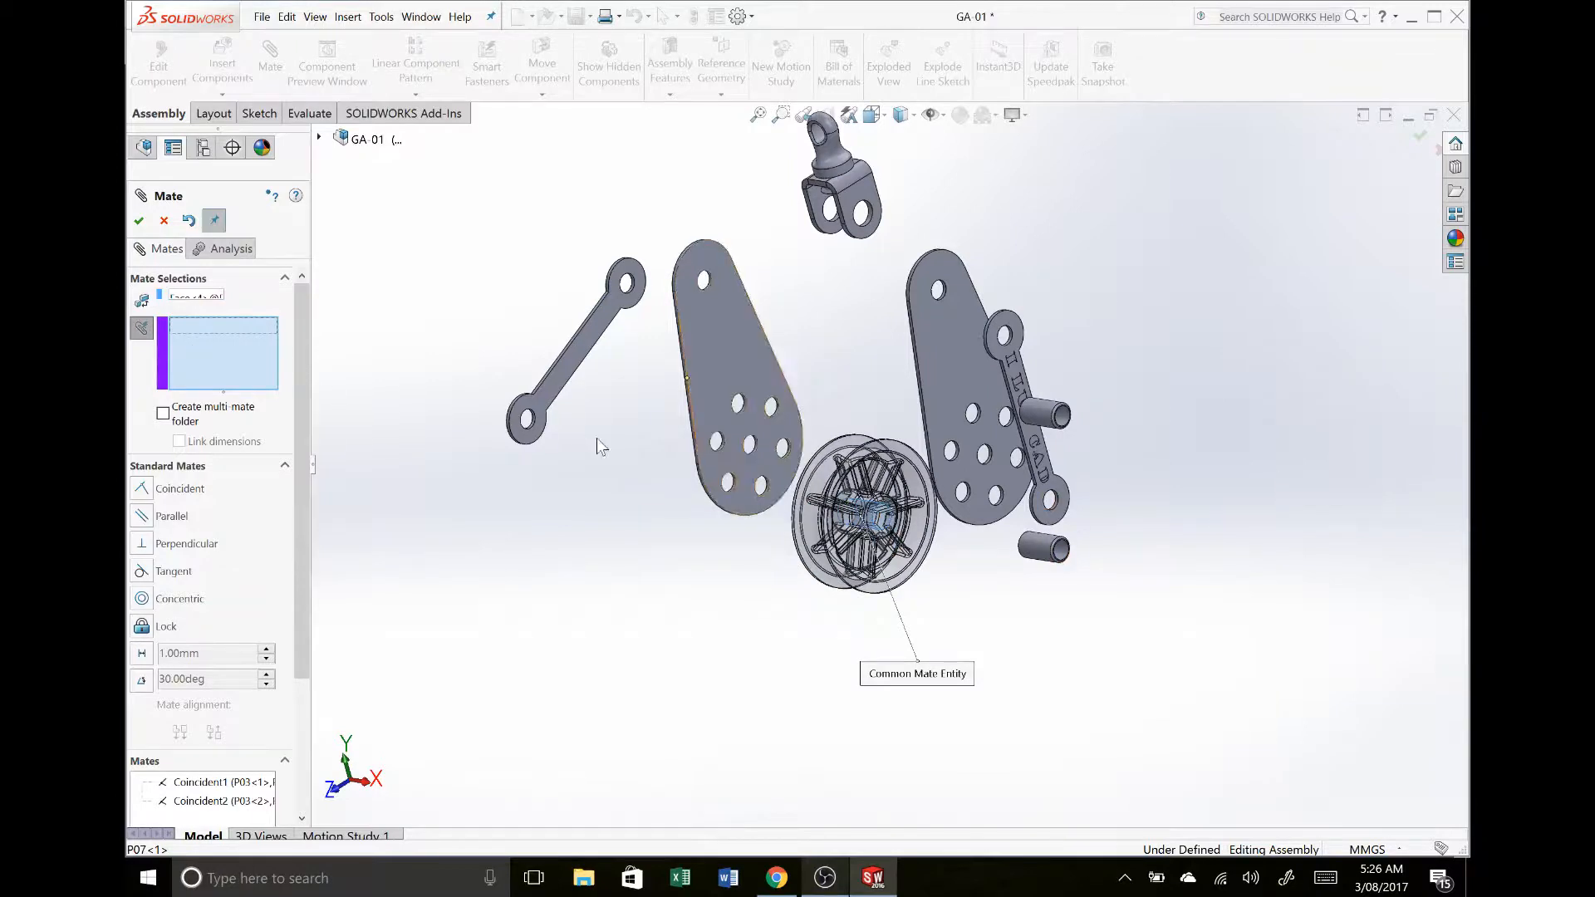
scroll(528, 438, down, 4)
scroll(528, 437, down, 4)
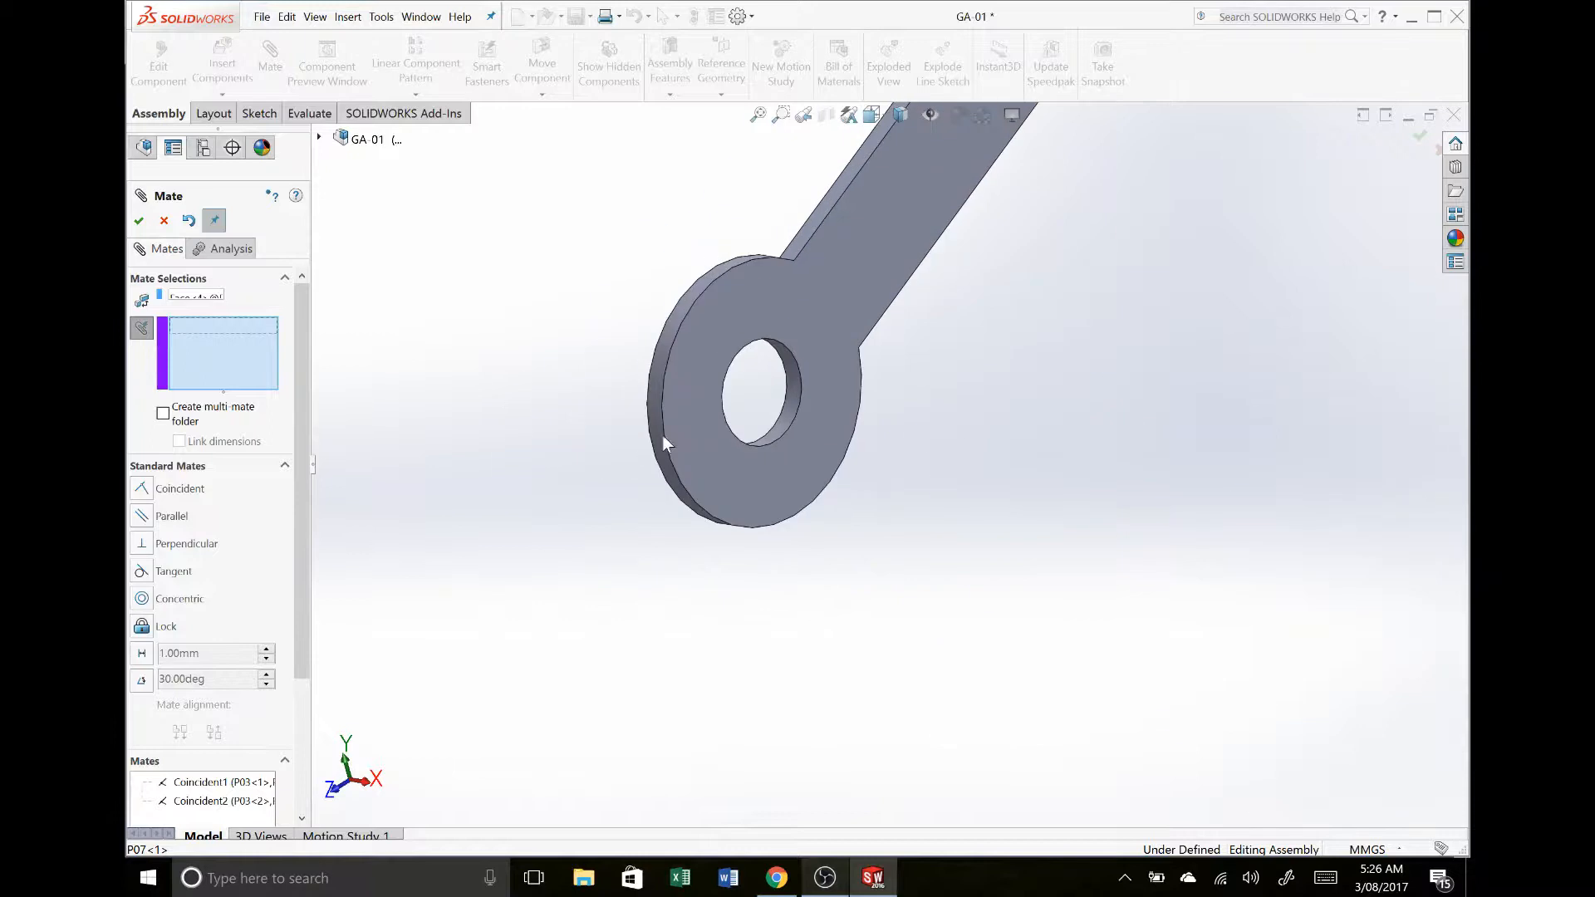
click(785, 427)
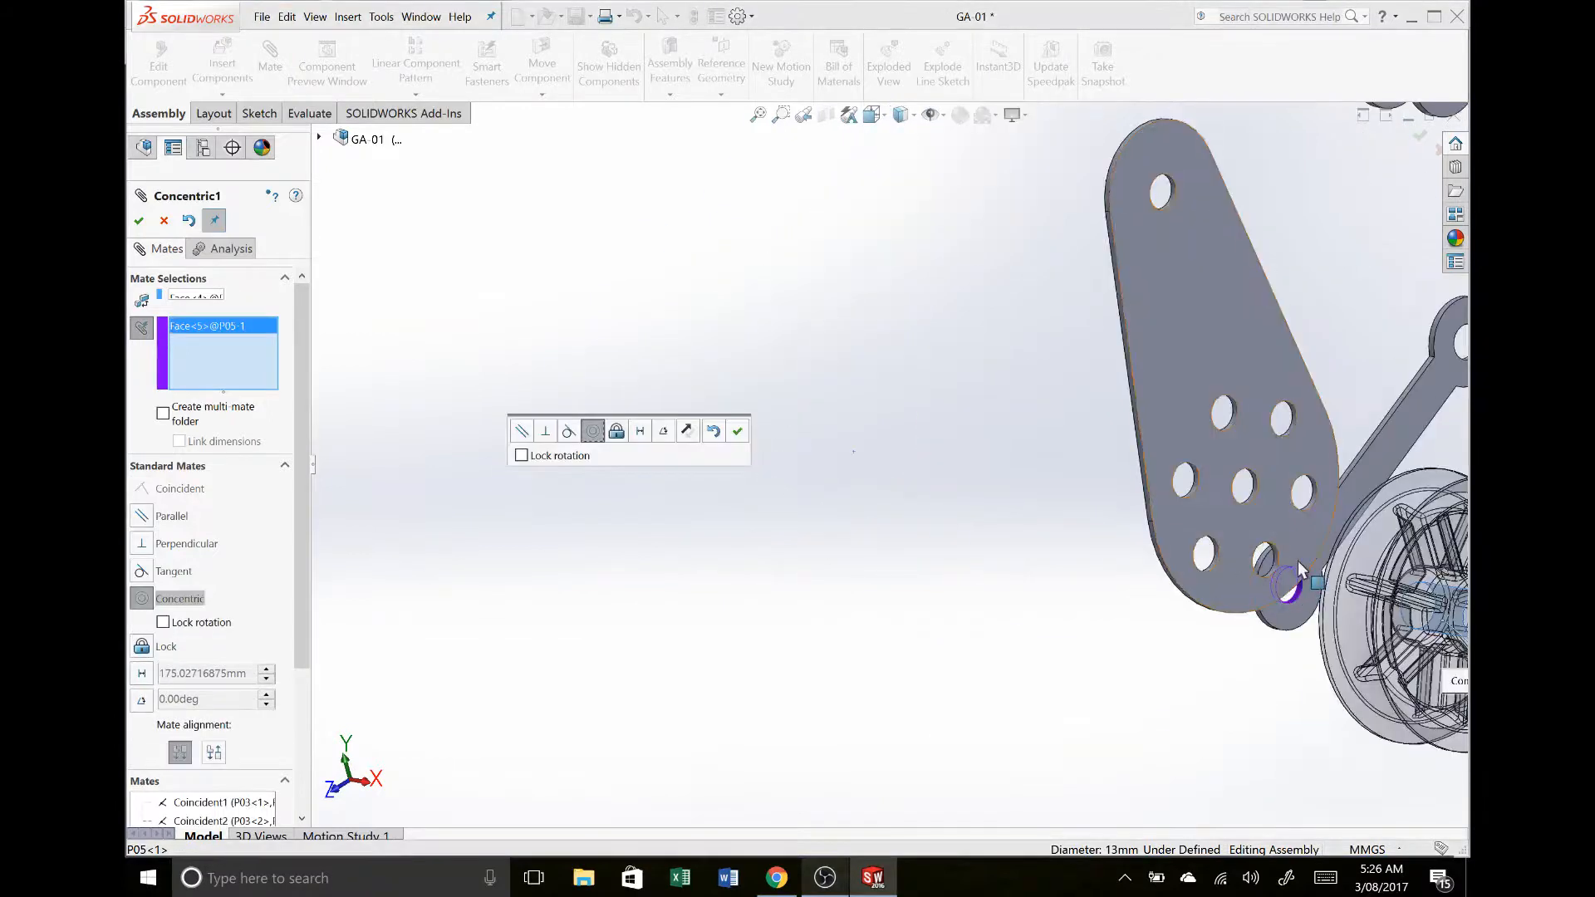
scroll(1150, 381, down, 6)
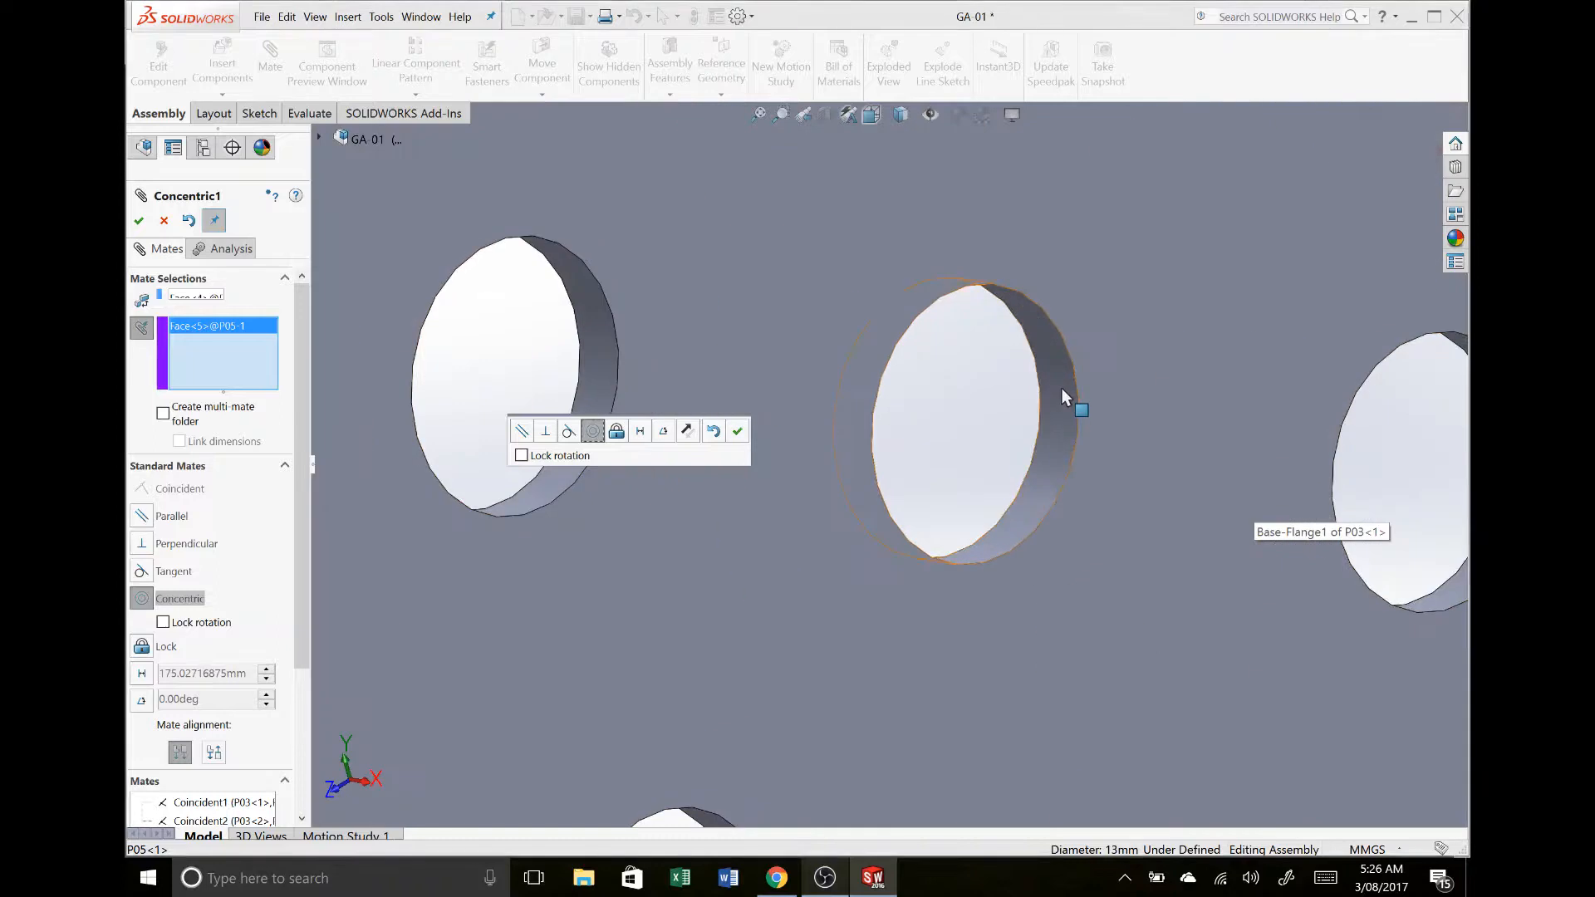
click(1062, 391)
scroll(1060, 388, up, 8)
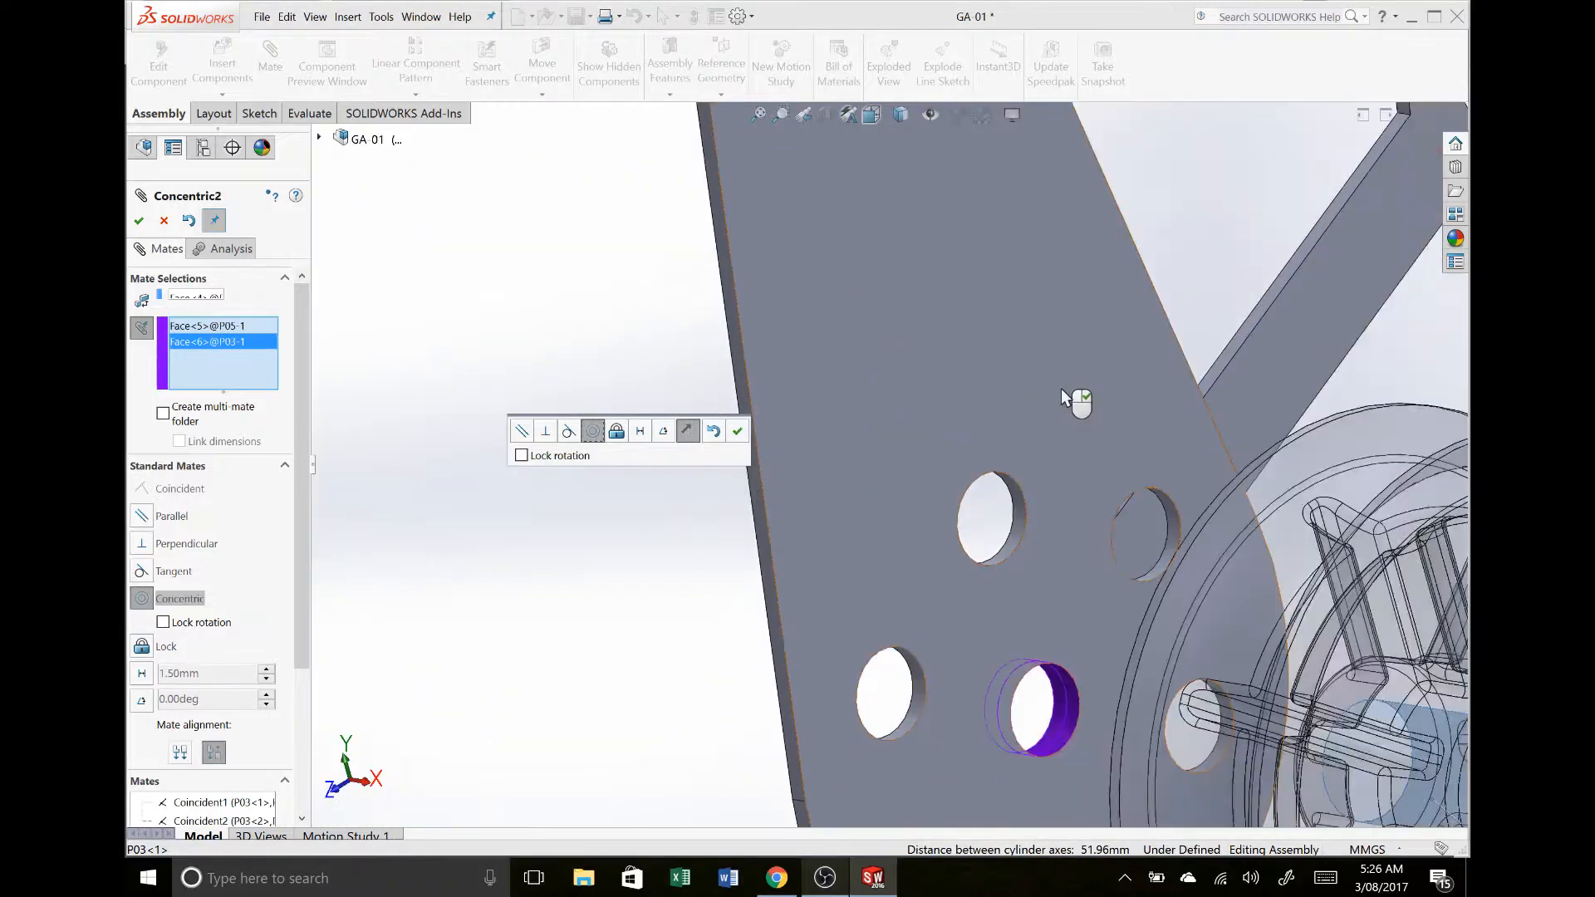
Step: Add the lower P06 sleeve's outer face and the second P03 side plate's centre hole to the wheel's concentric mates
scroll(1166, 536, down, 5)
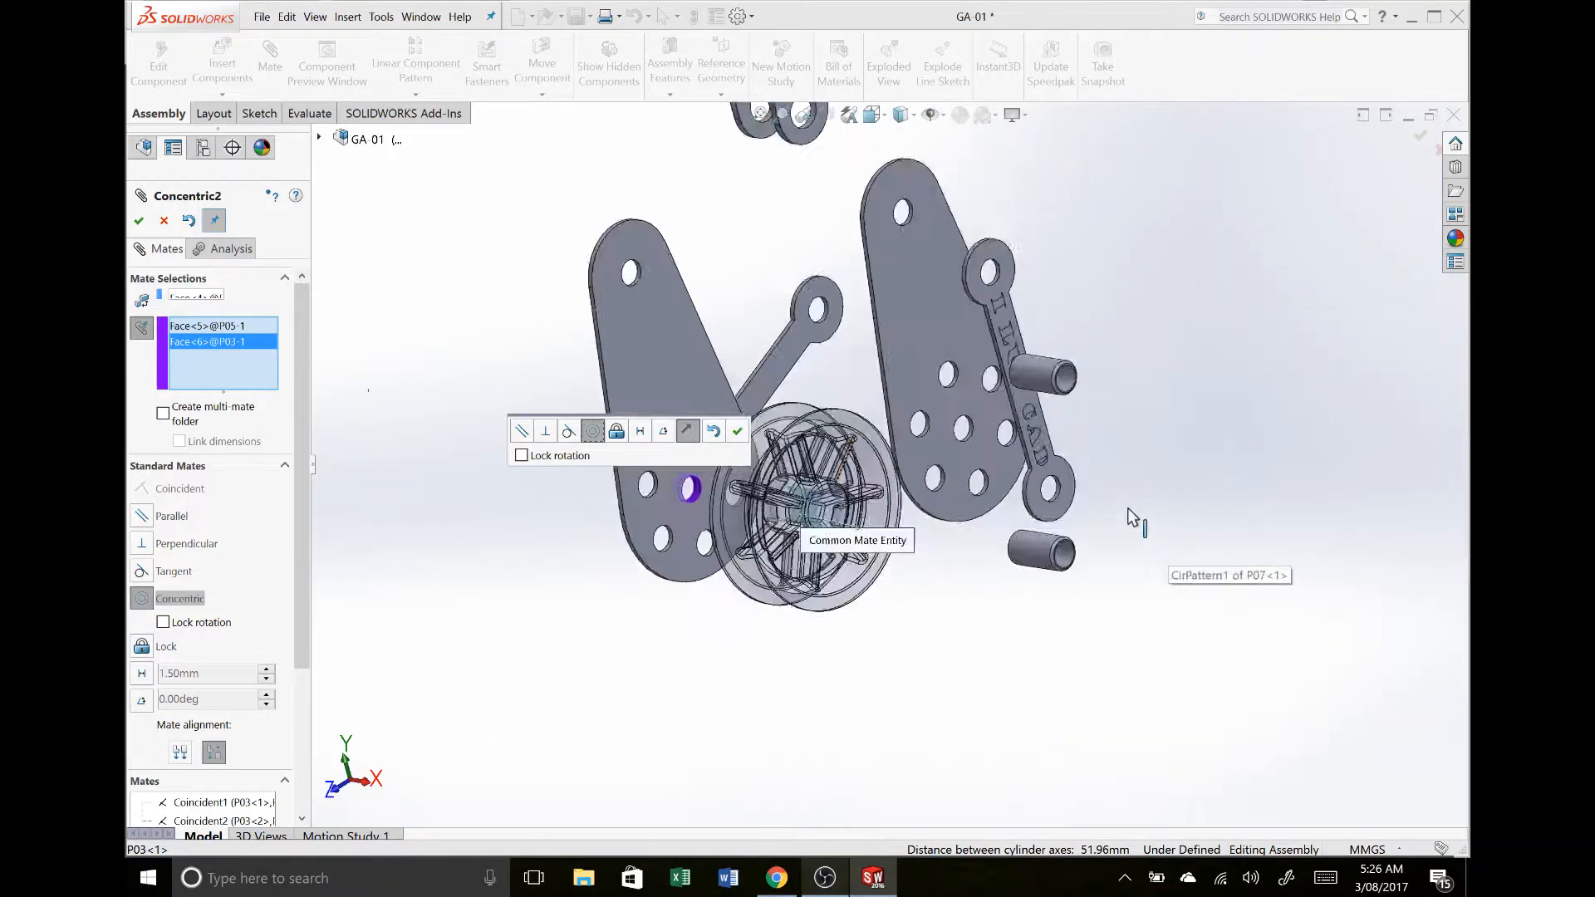
click(962, 574)
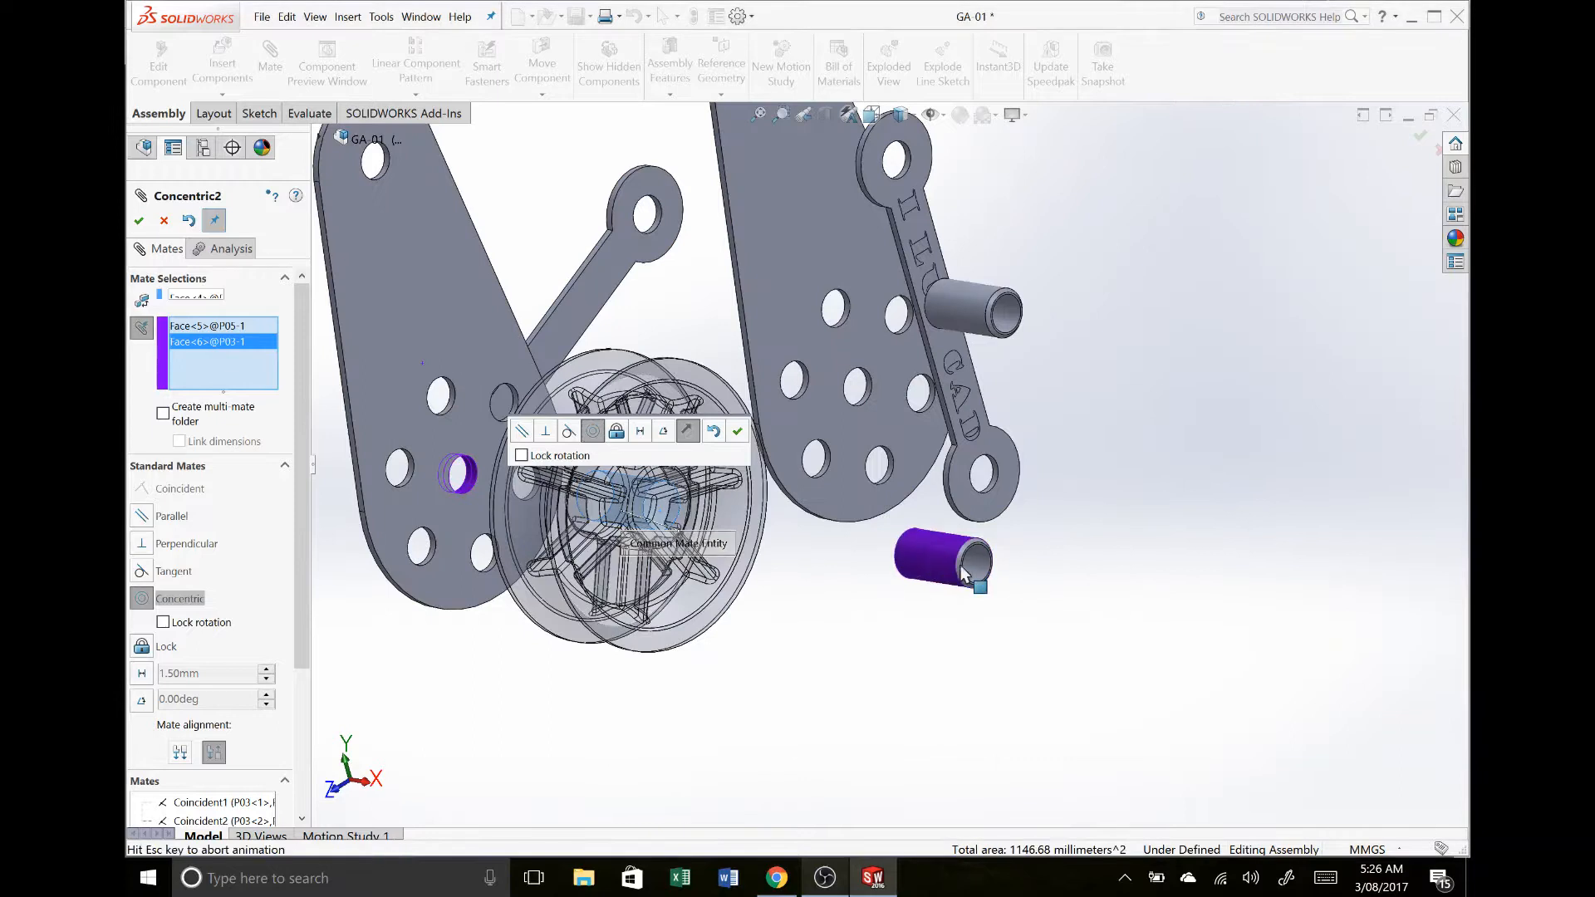
scroll(874, 392, down, 2)
scroll(874, 383, down, 4)
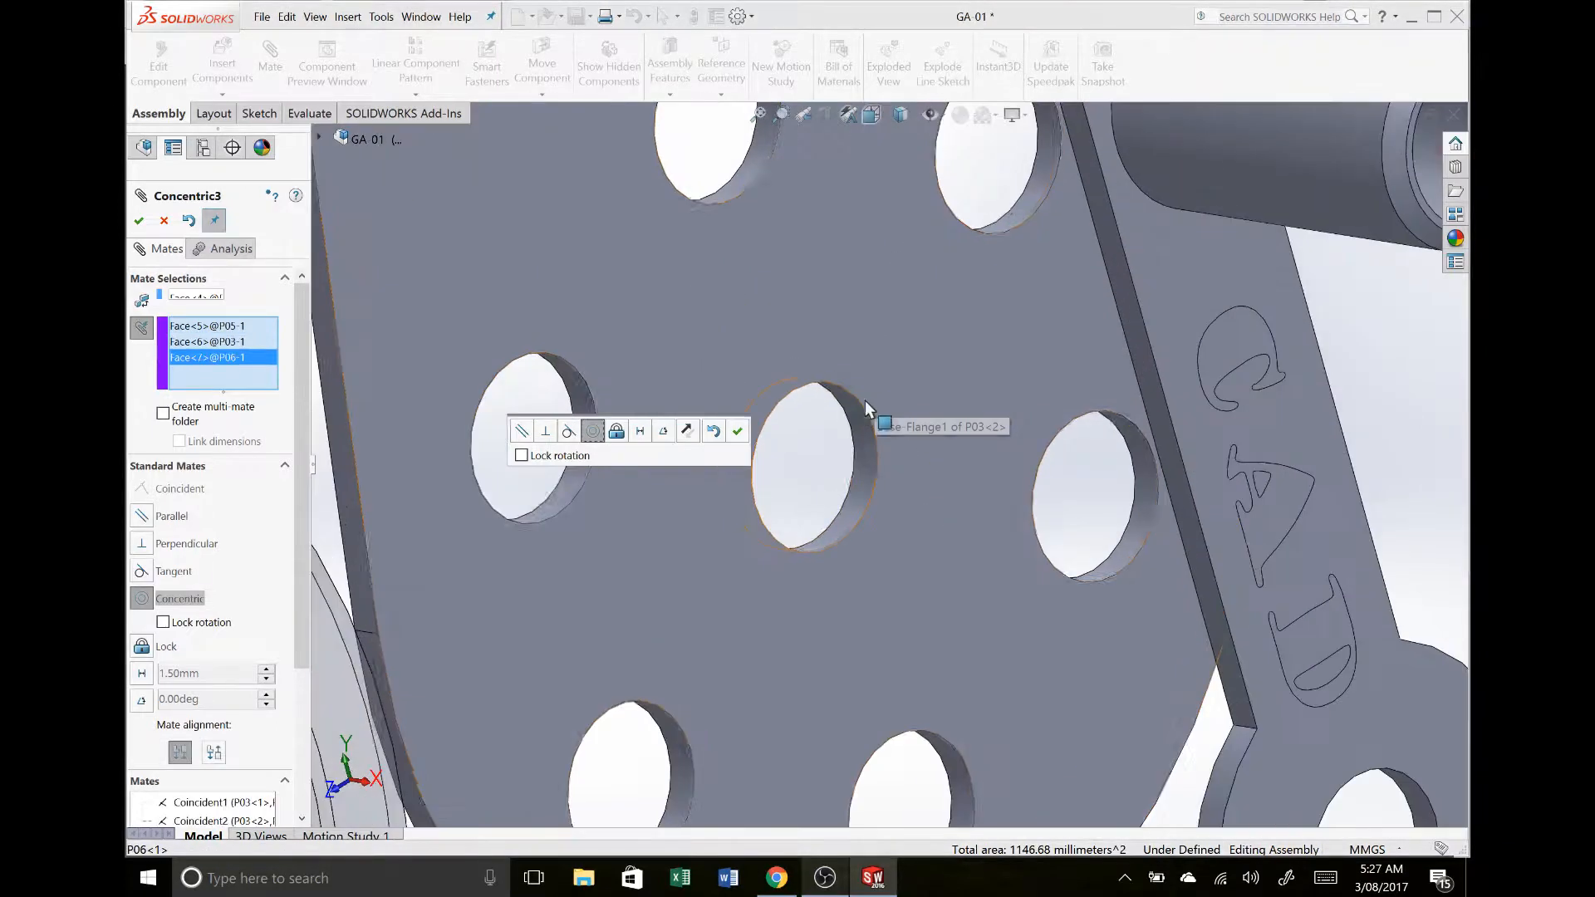
click(858, 412)
scroll(859, 412, up, 8)
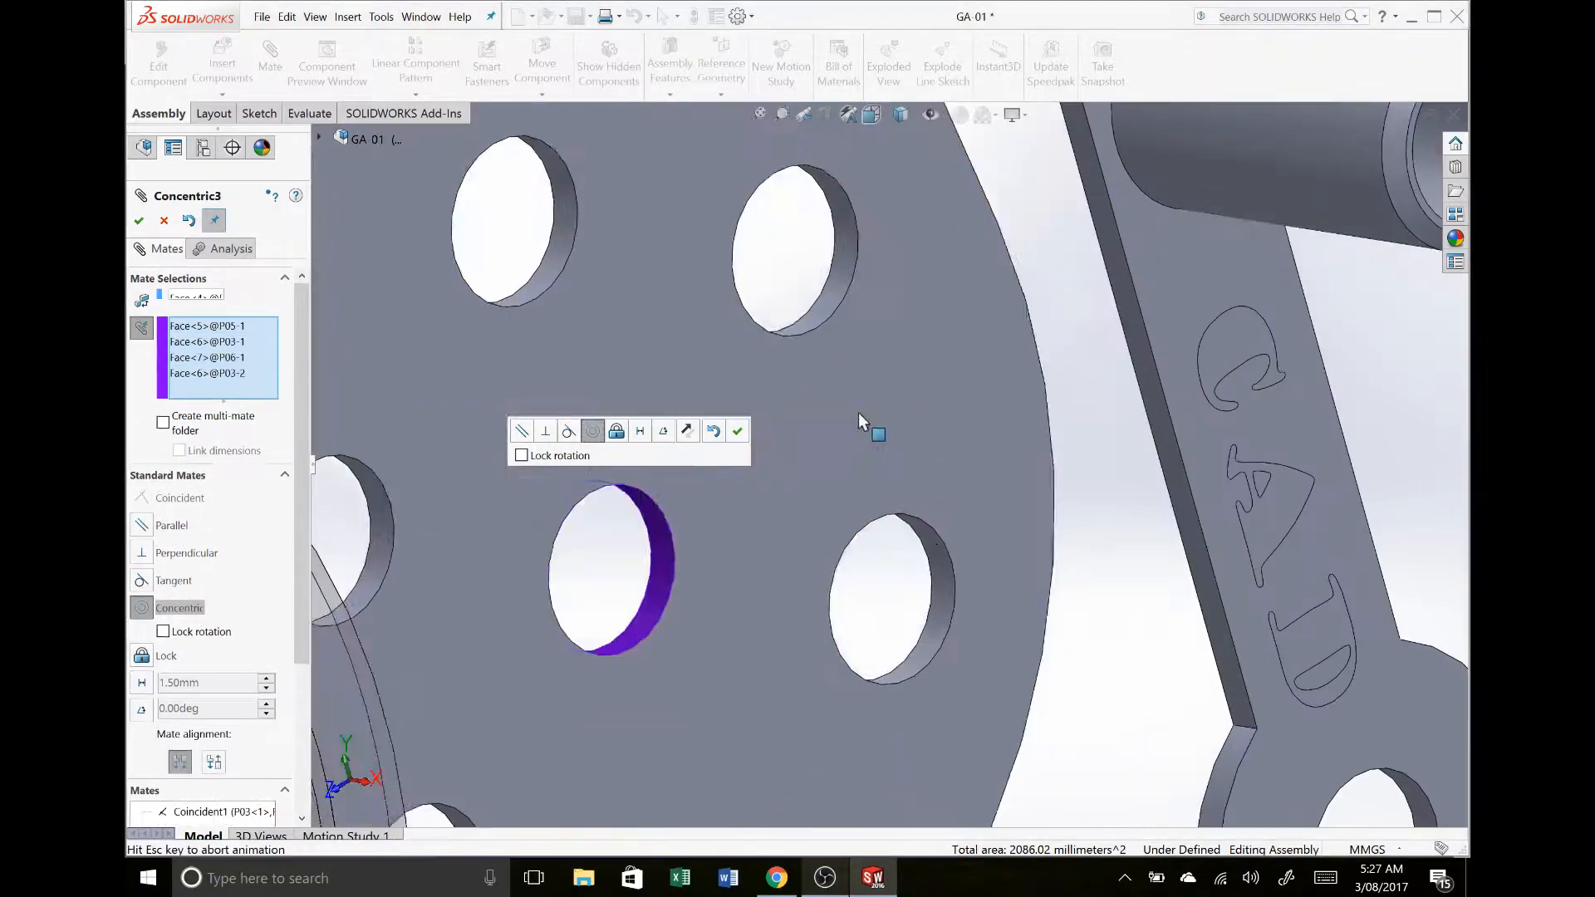
Step: Add the second P05 reinforcement plate's lower hole to the wheel's concentric mates and accept the whole set
scroll(1067, 603, down, 5)
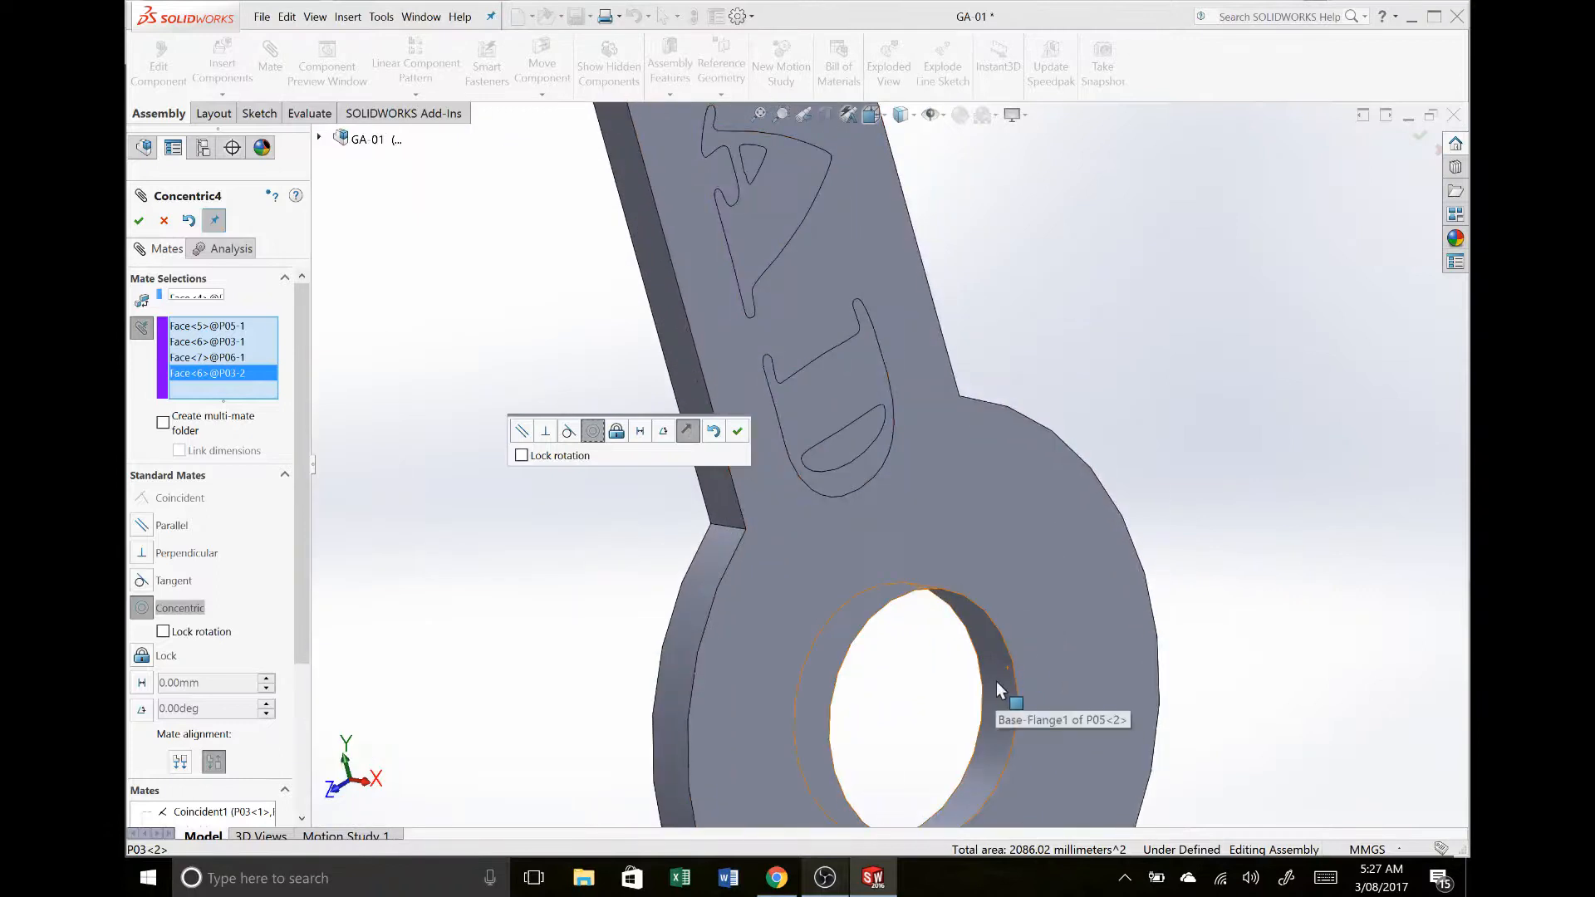
click(994, 689)
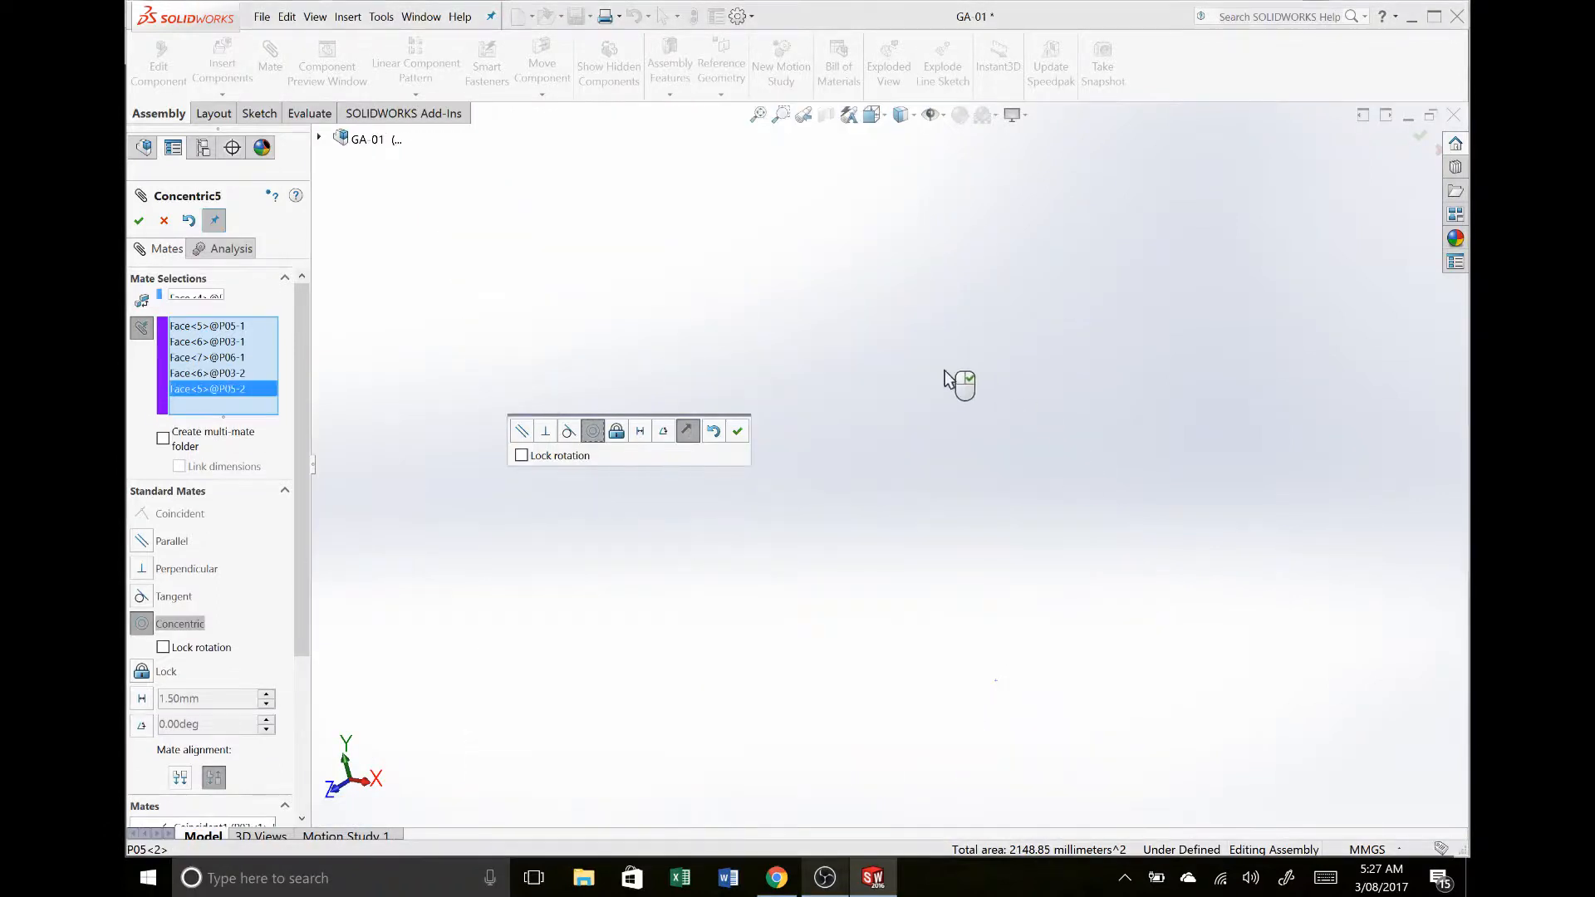
scroll(880, 364, up, 6)
scroll(886, 369, up, 5)
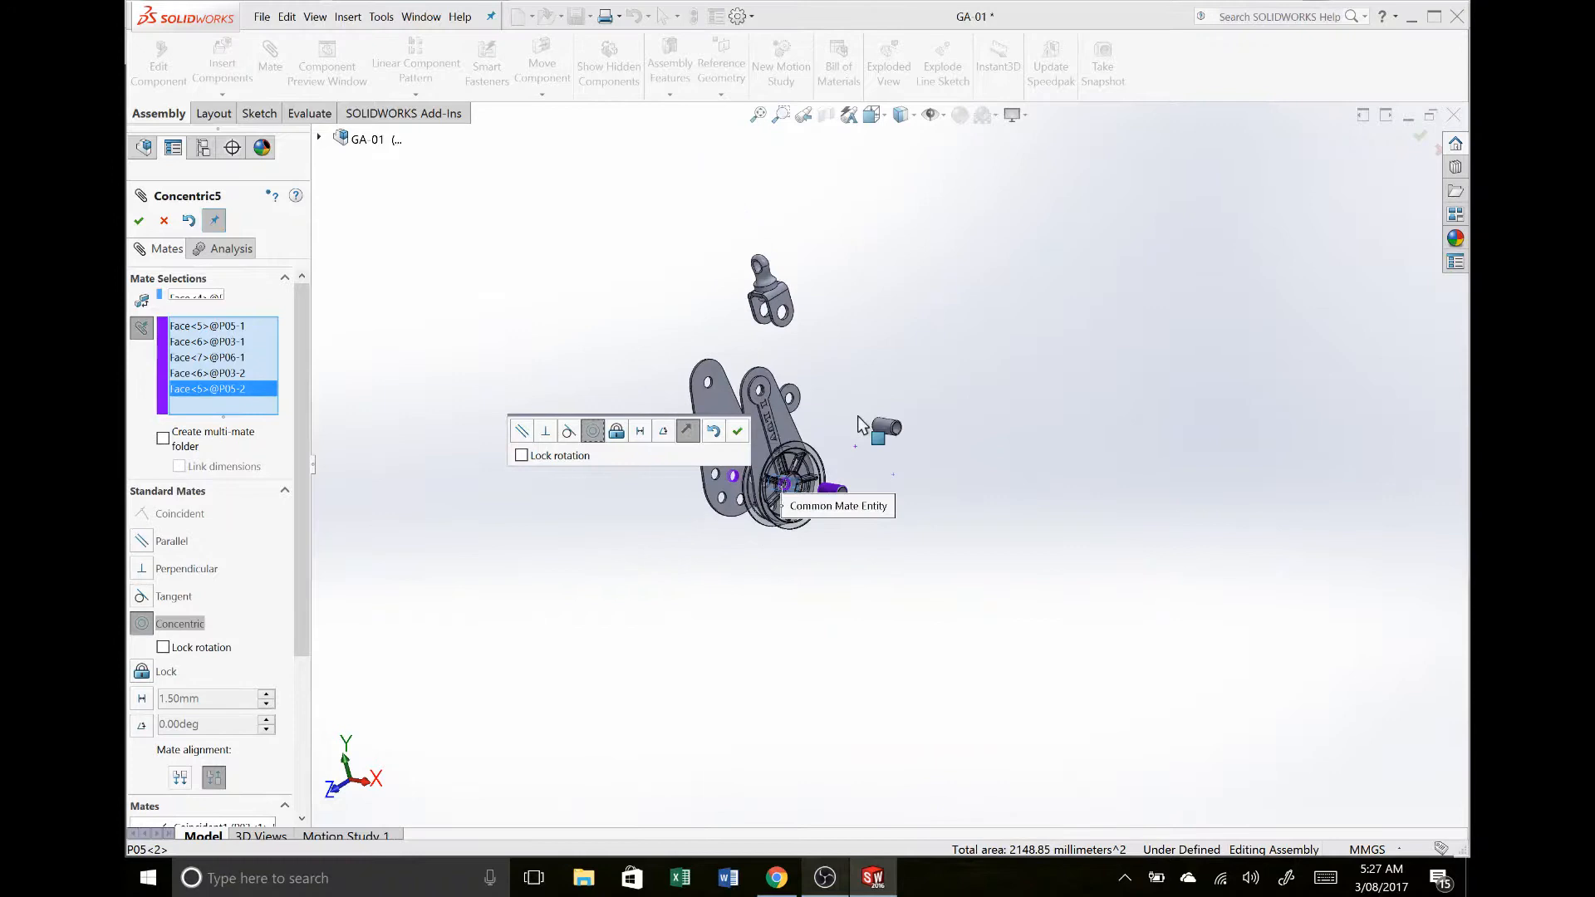
middle_drag(793, 603, 881, 574)
scroll(878, 568, up, 4)
scroll(841, 448, down, 5)
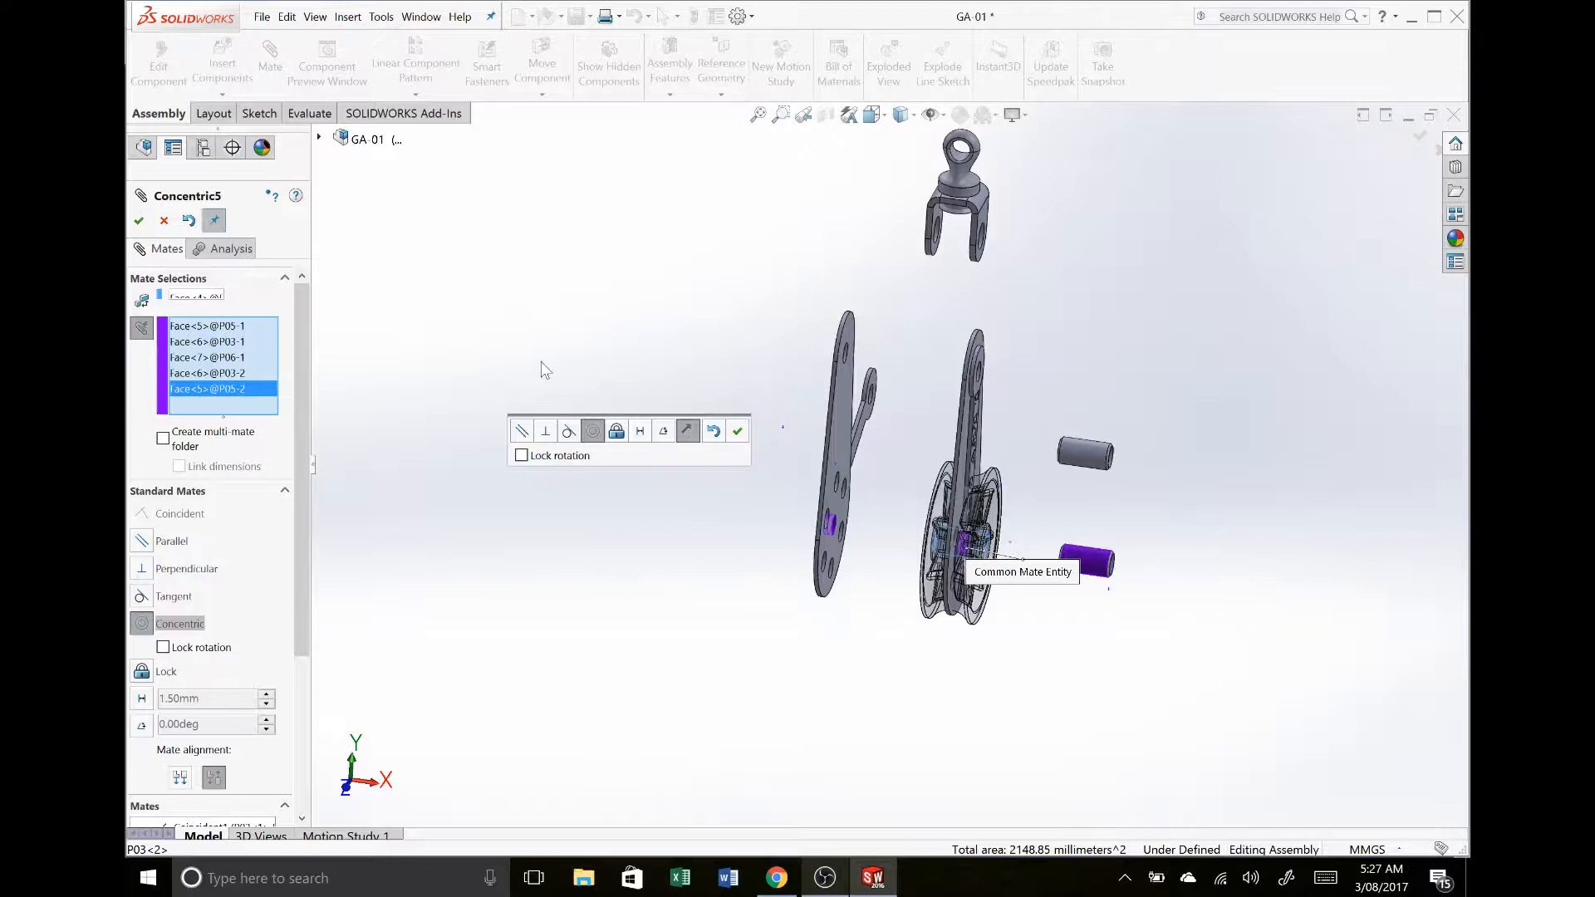
click(138, 221)
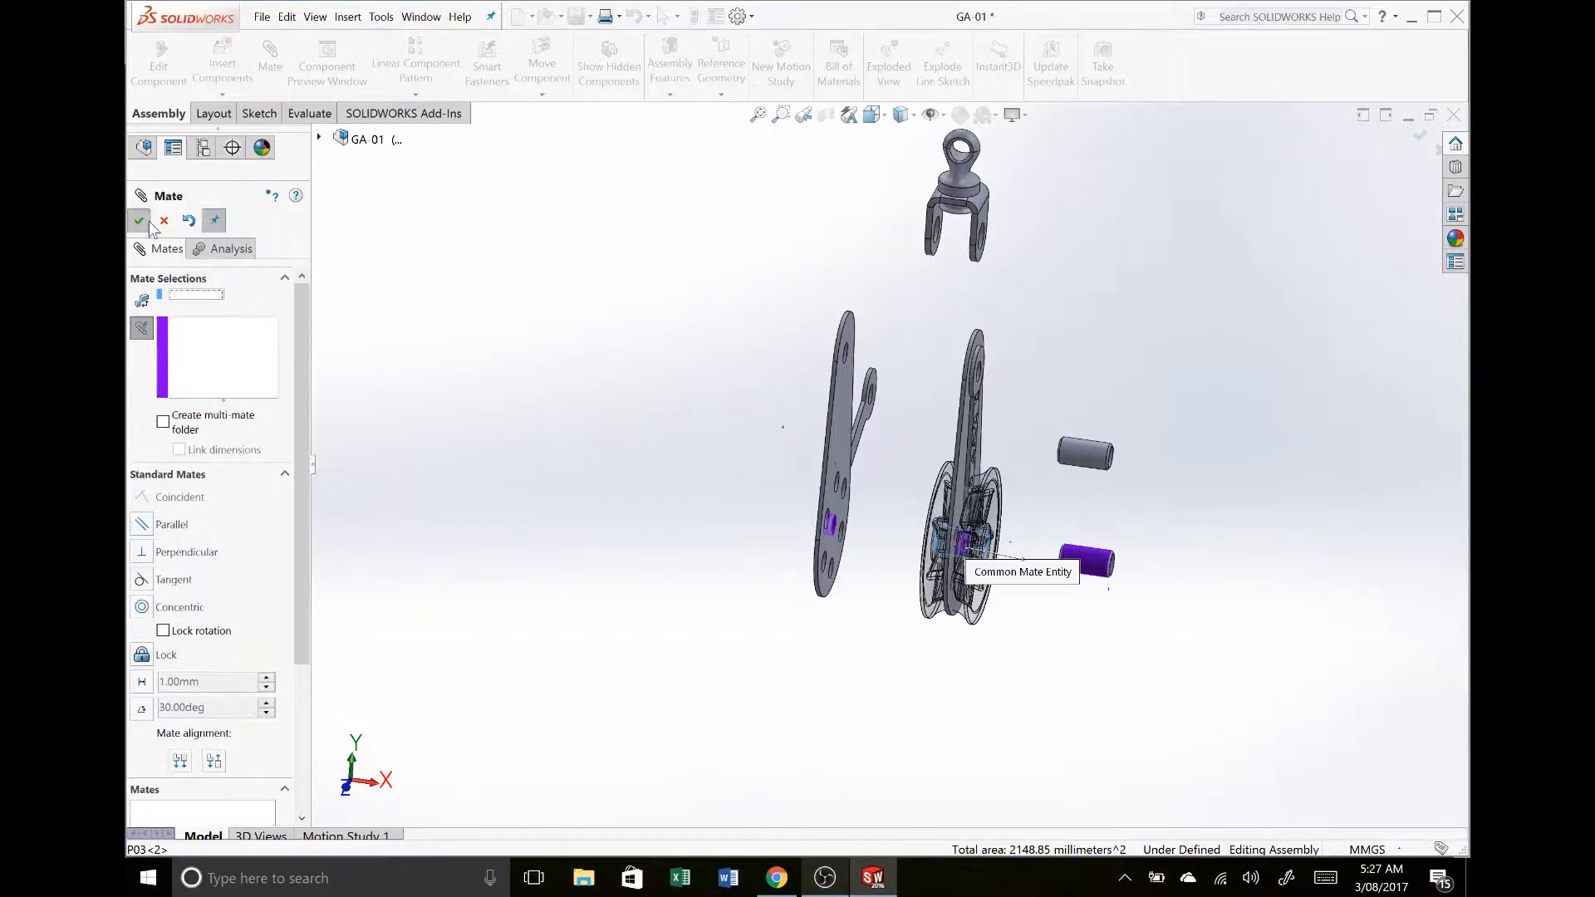
Step: Set the hole in one leg of SA-01's P04 bracket as the common reference for a new multiple mate
middle_drag(972, 419, 949, 449)
scroll(970, 264, down, 1)
scroll(971, 264, down, 4)
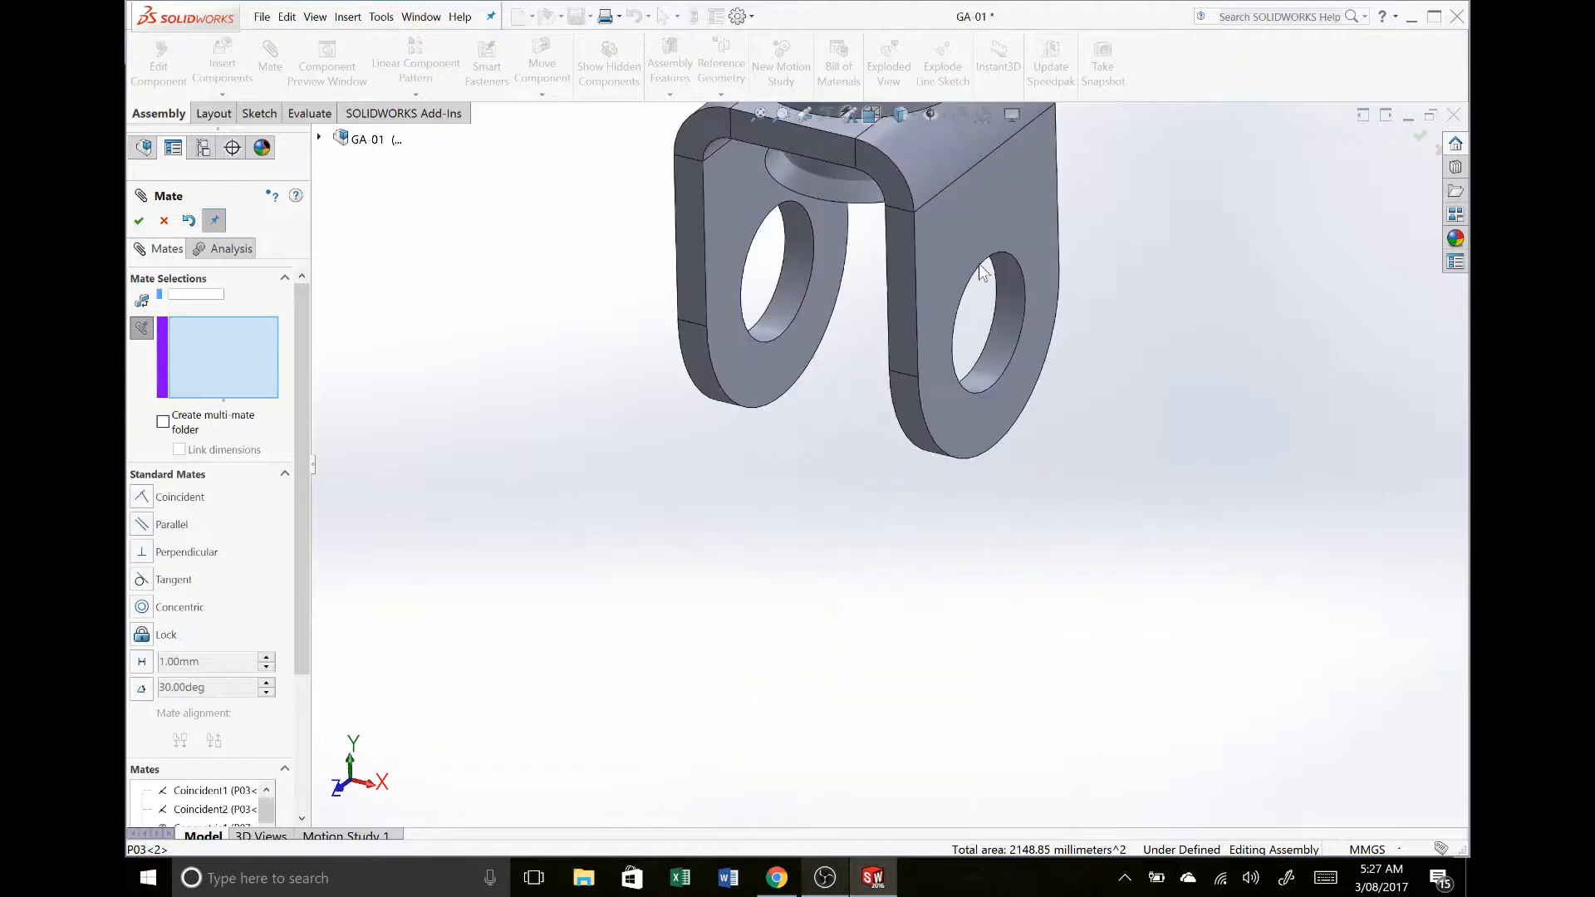
click(1013, 313)
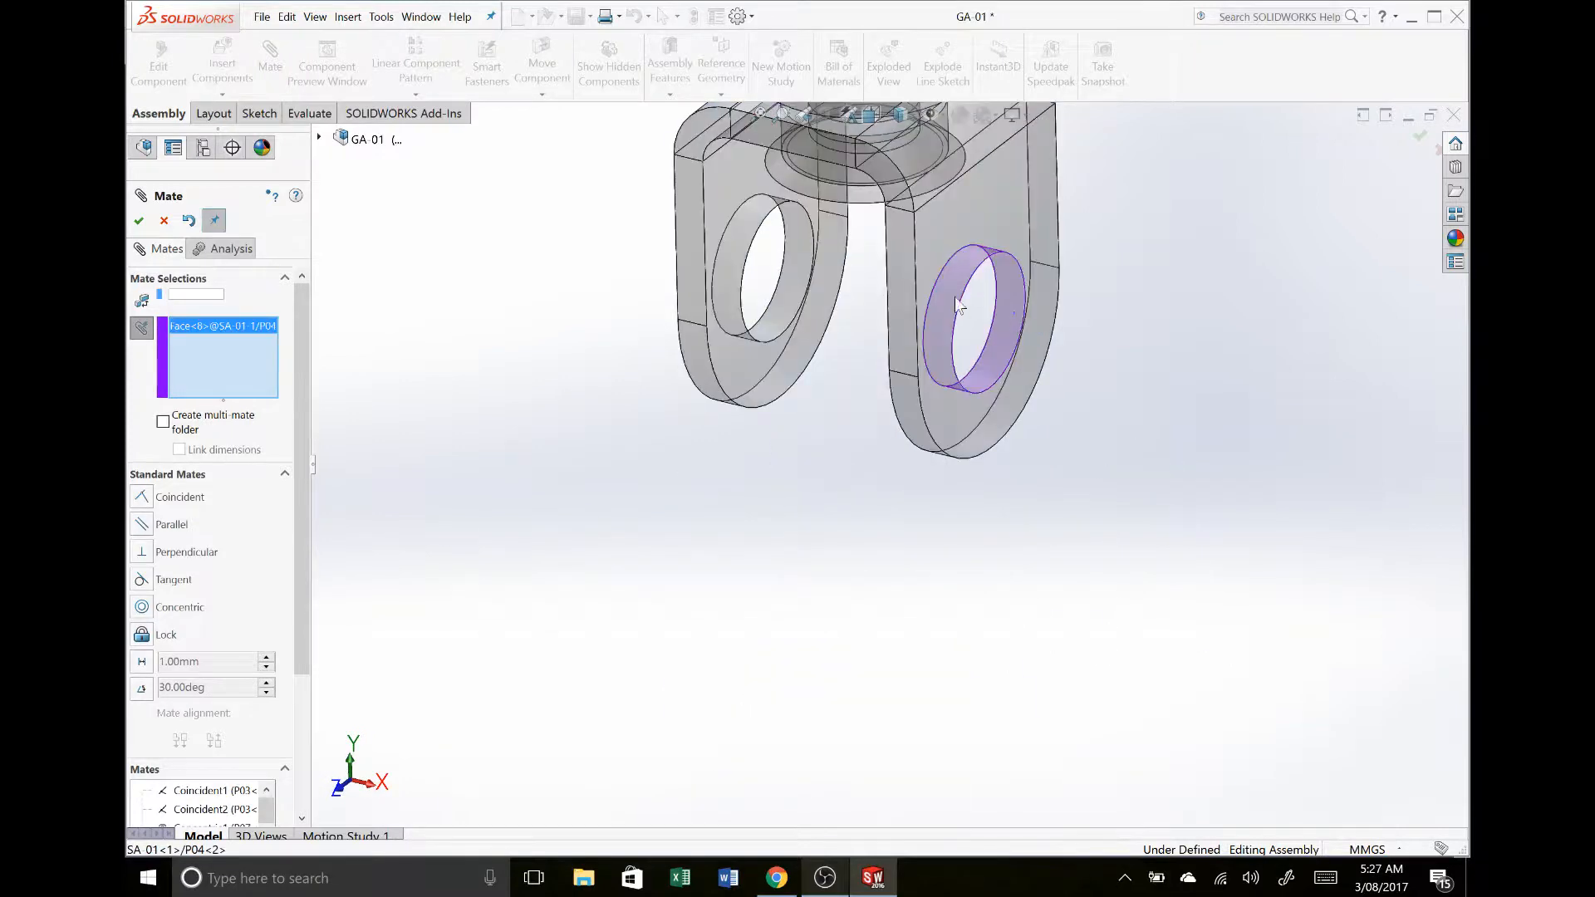
click(195, 295)
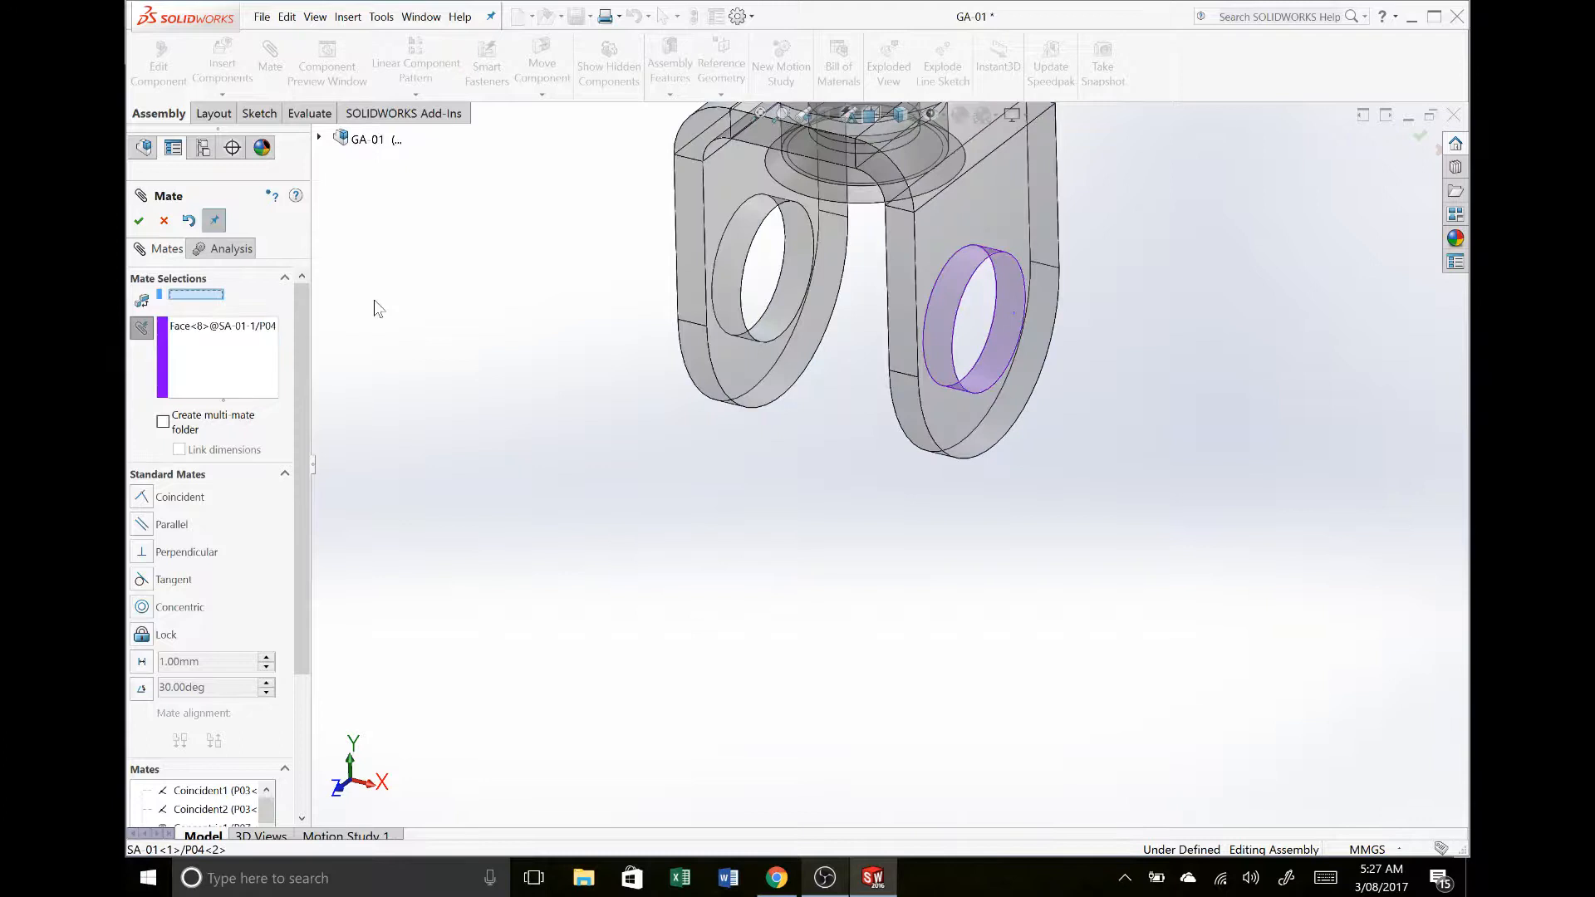
click(1001, 371)
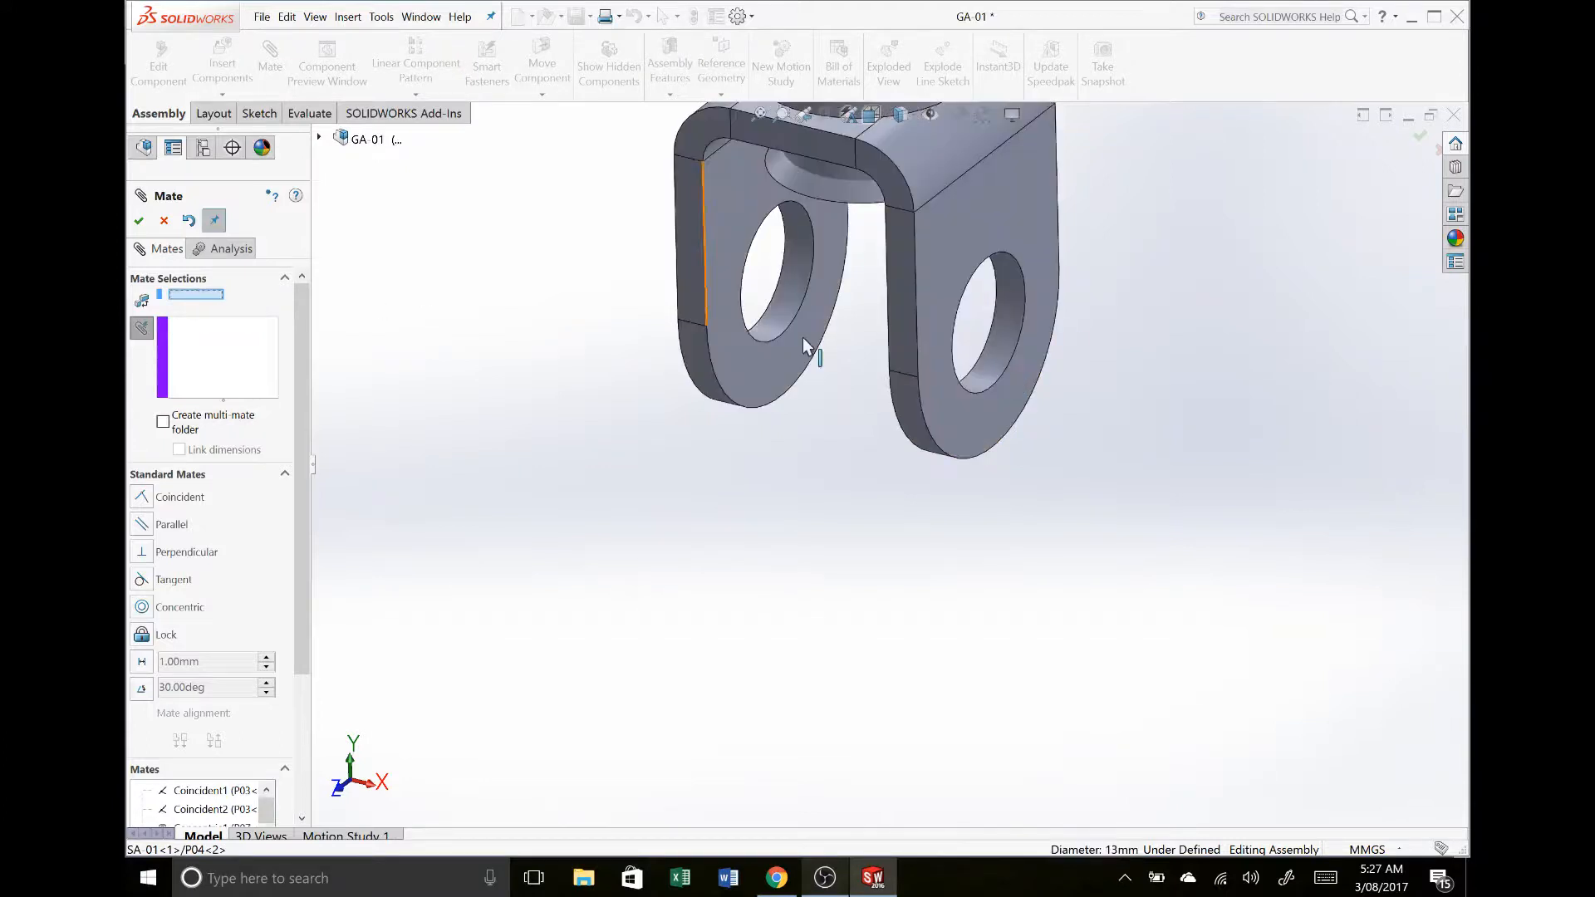
click(1003, 328)
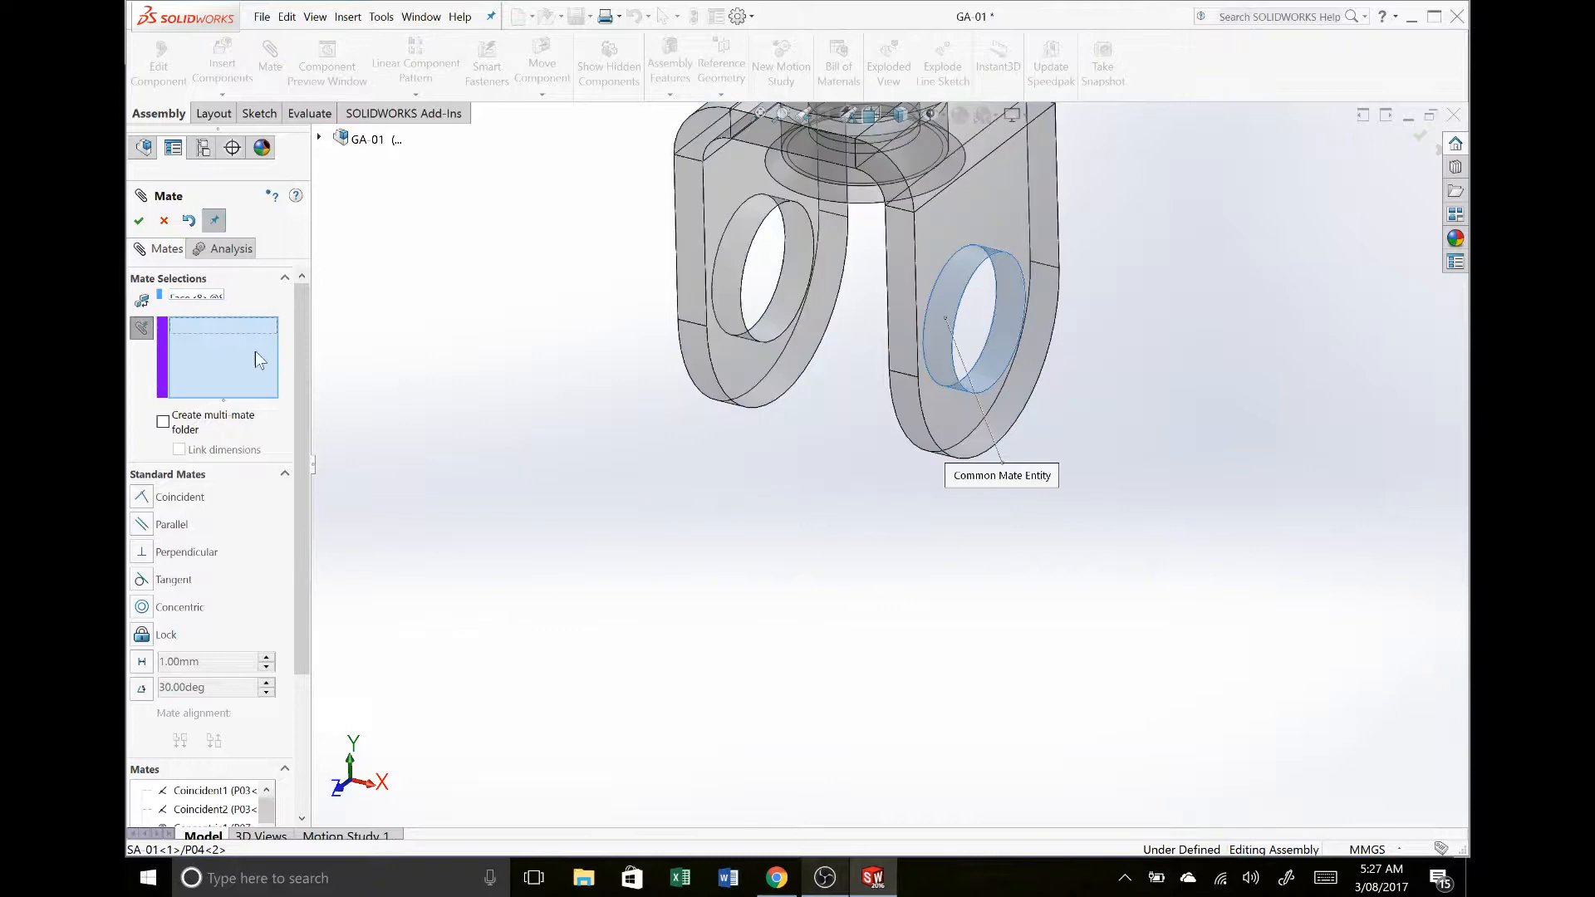
Step: Add the upper holes of the first P03 side plate and the first P05 reinforcement plate as concentric with the bracket hole
scroll(716, 426, up, 6)
scroll(836, 409, down, 10)
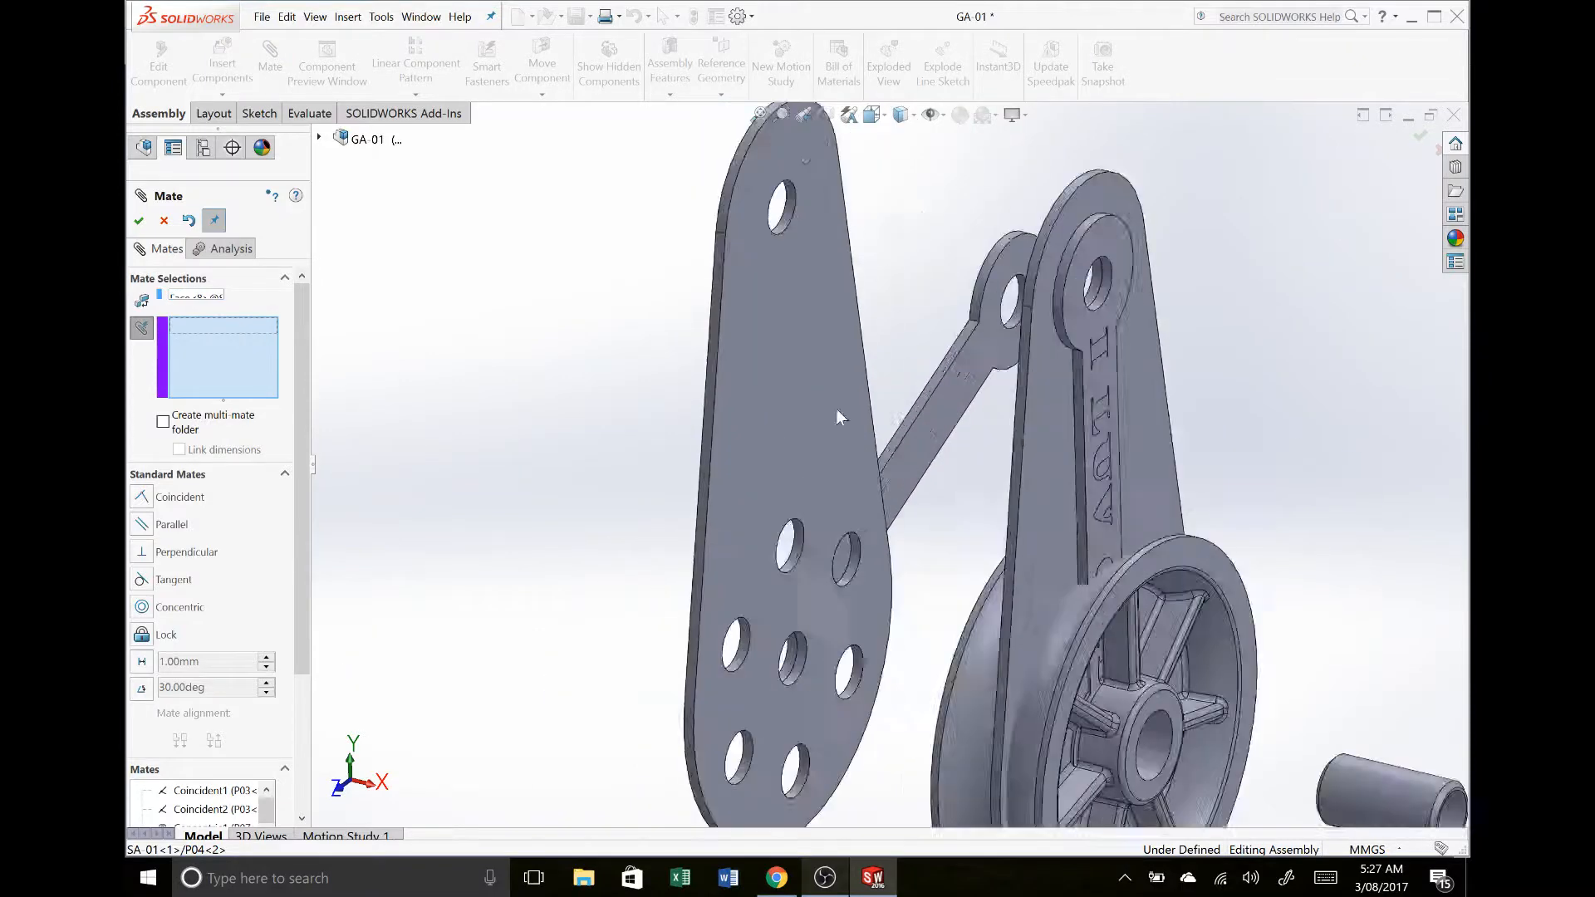
scroll(793, 229, down, 4)
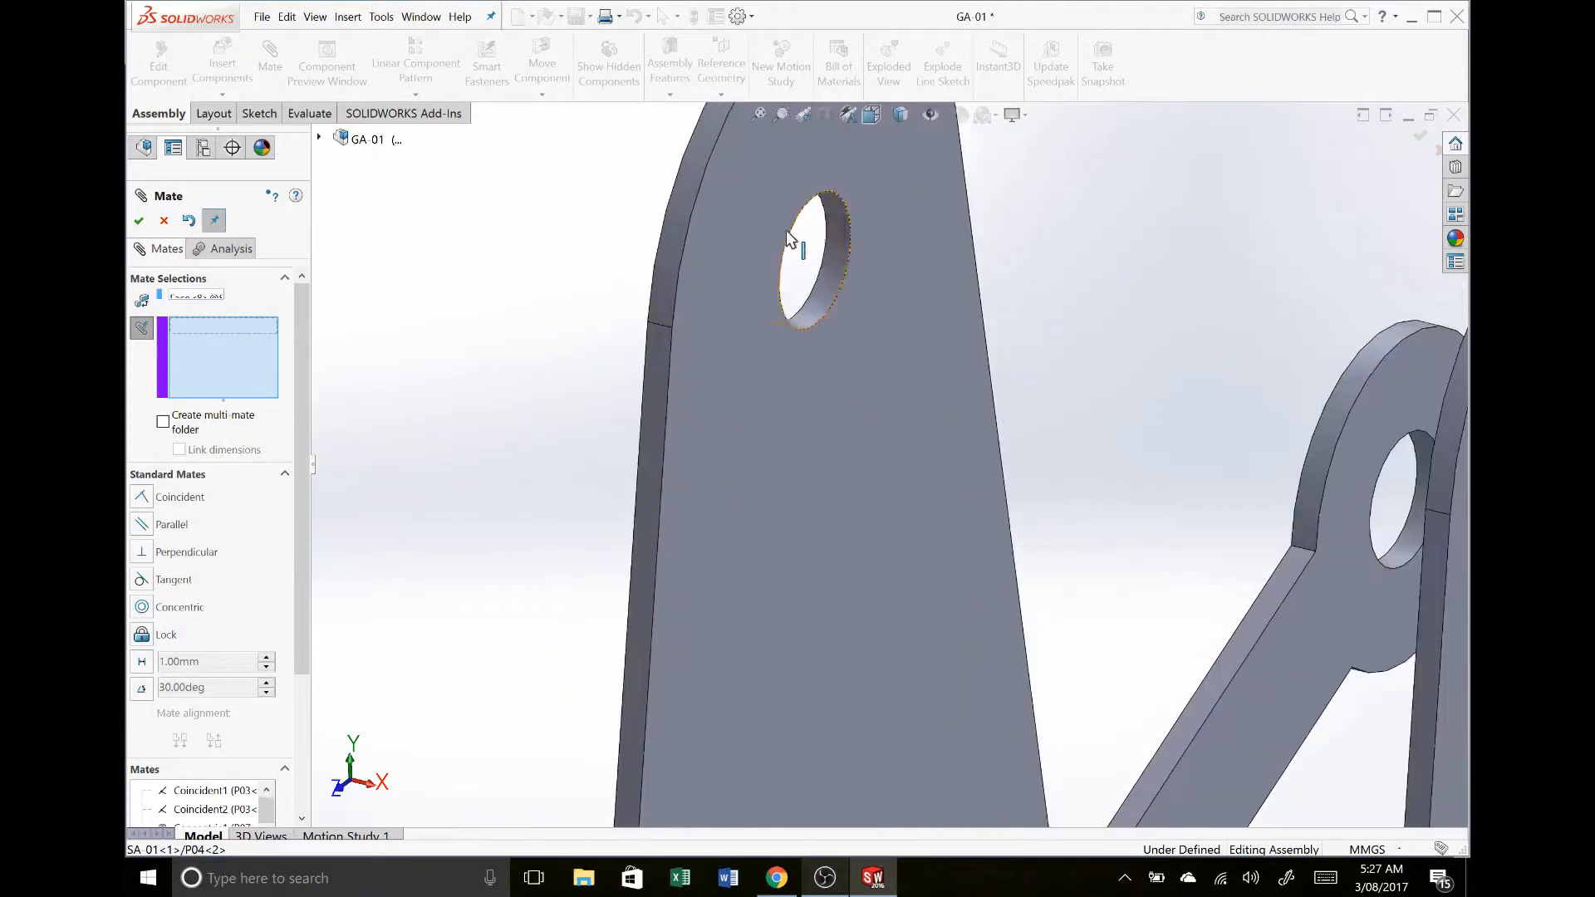
click(824, 282)
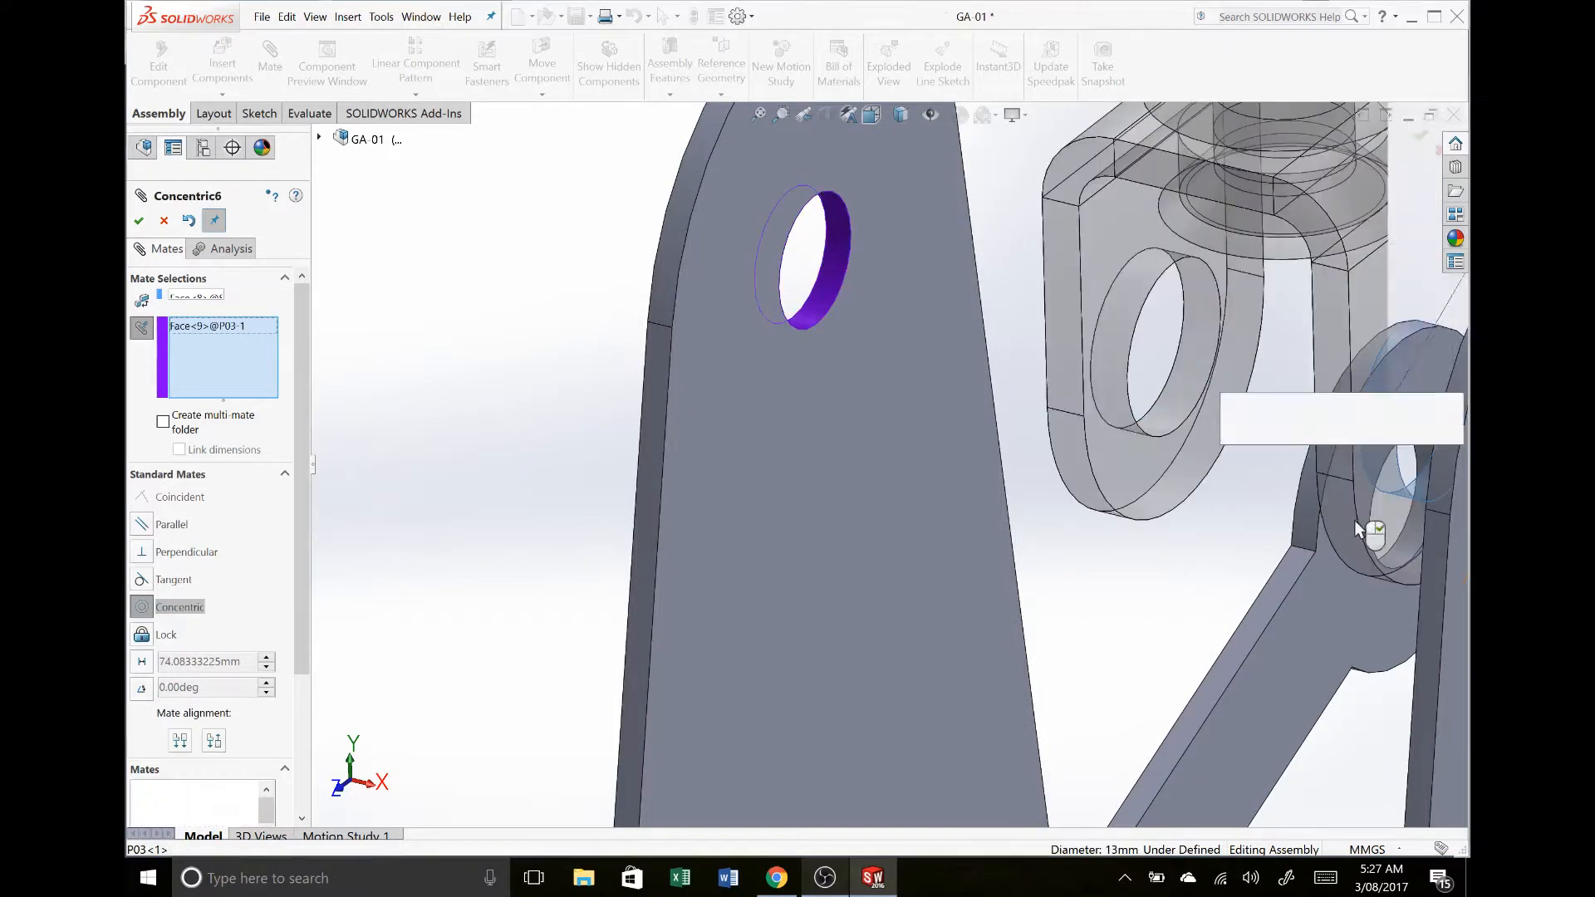
scroll(1440, 509, up, 5)
scroll(731, 349, down, 8)
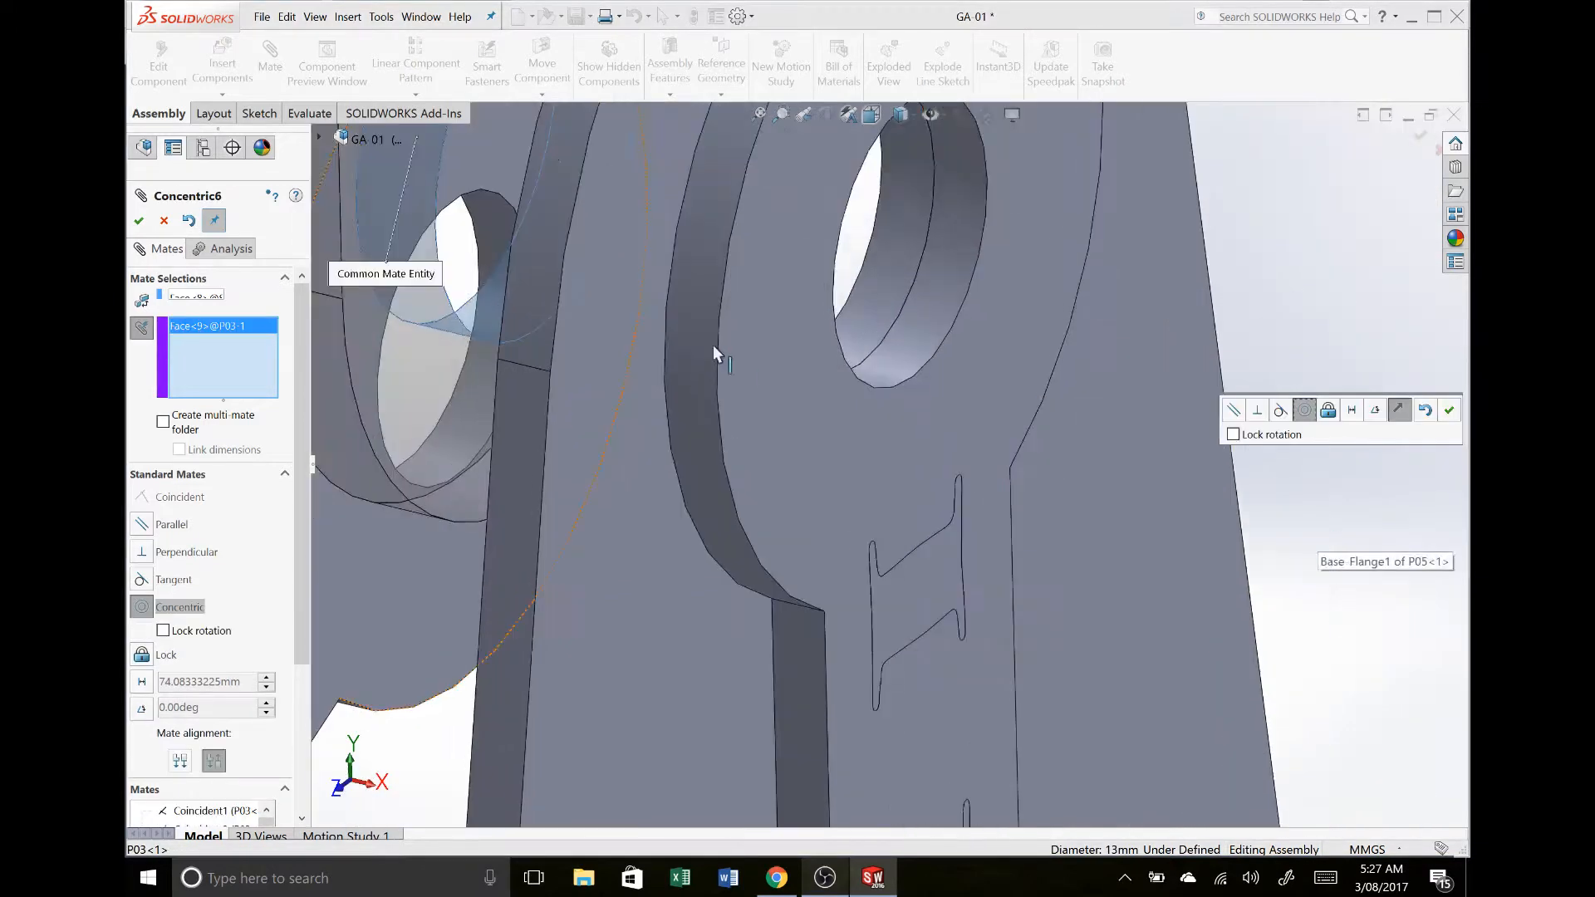
click(485, 237)
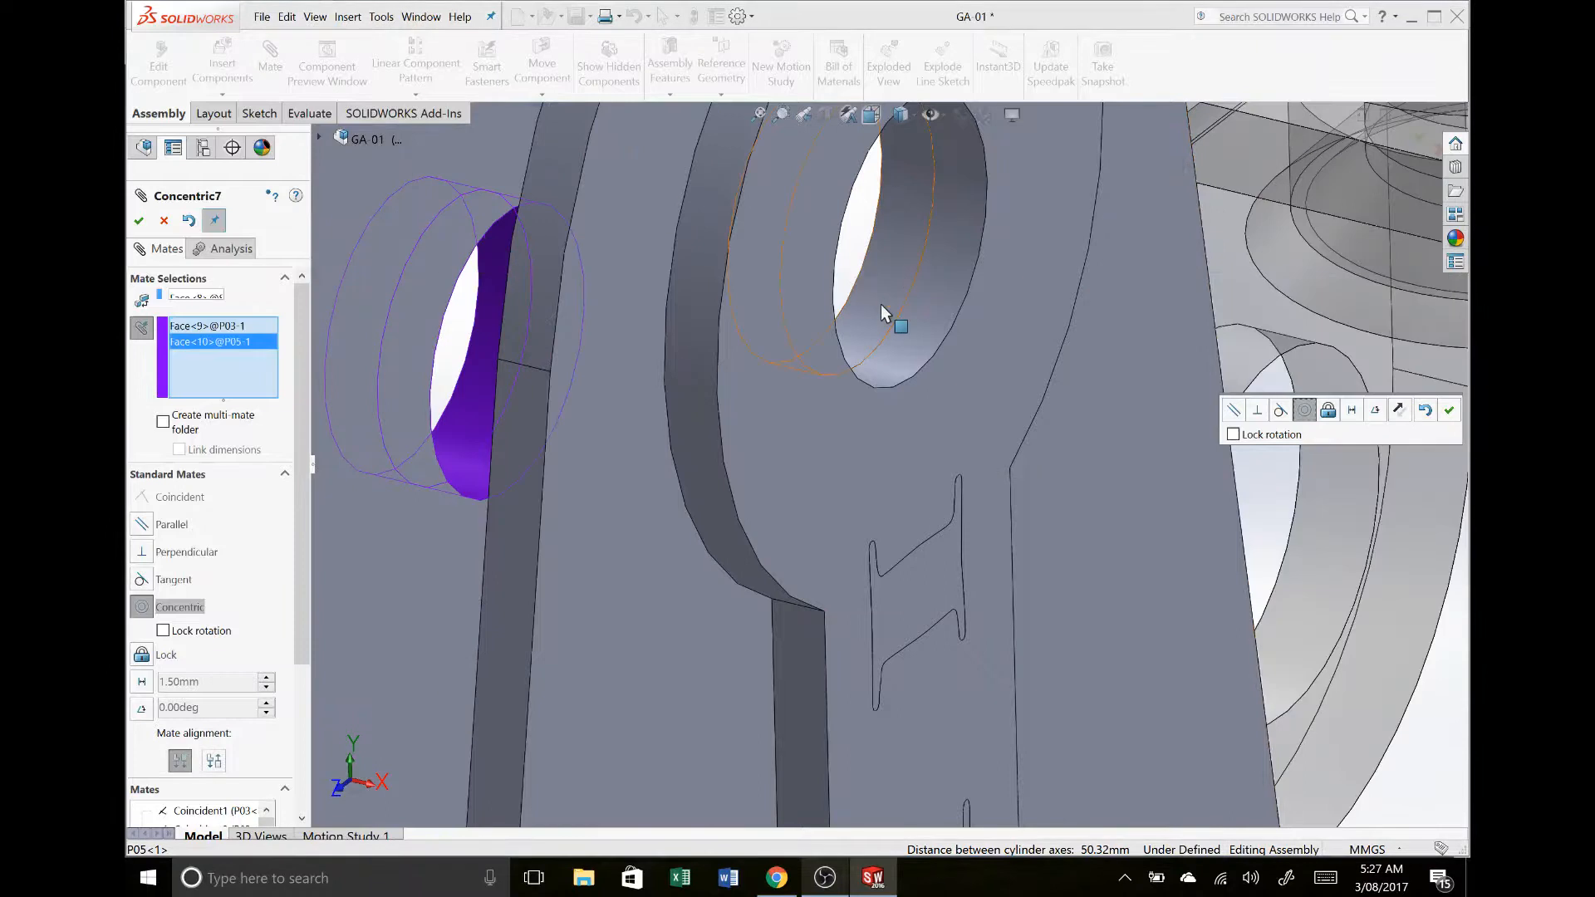
Step: Add the upper holes of the second P03 and second P05 to the bracket's concentric mates, accept the set and finish mating
click(917, 347)
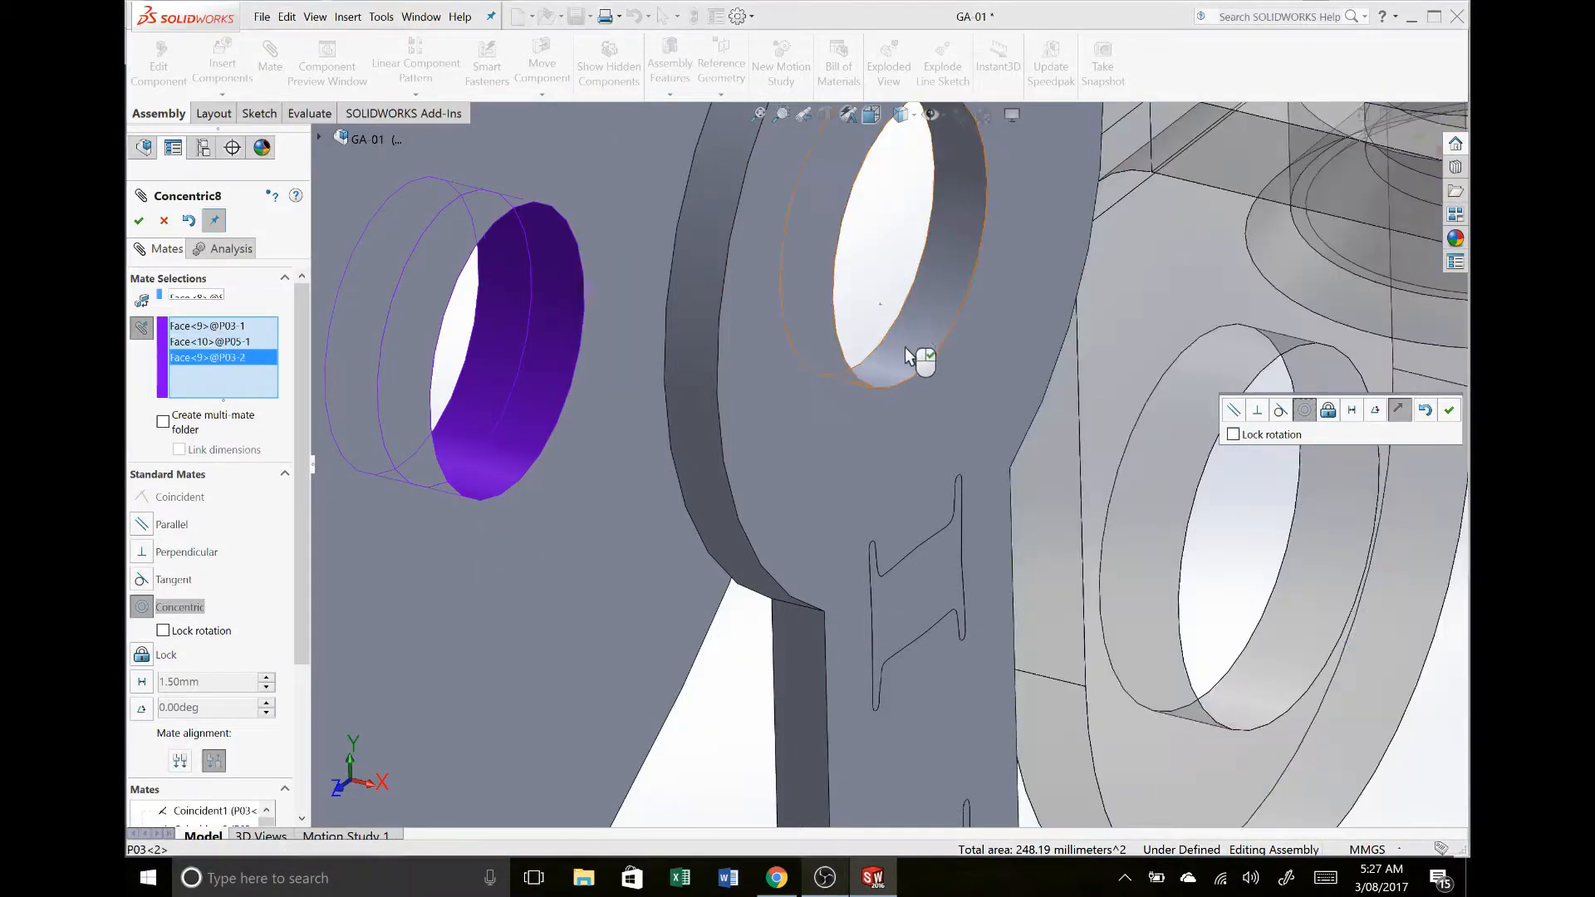
click(905, 347)
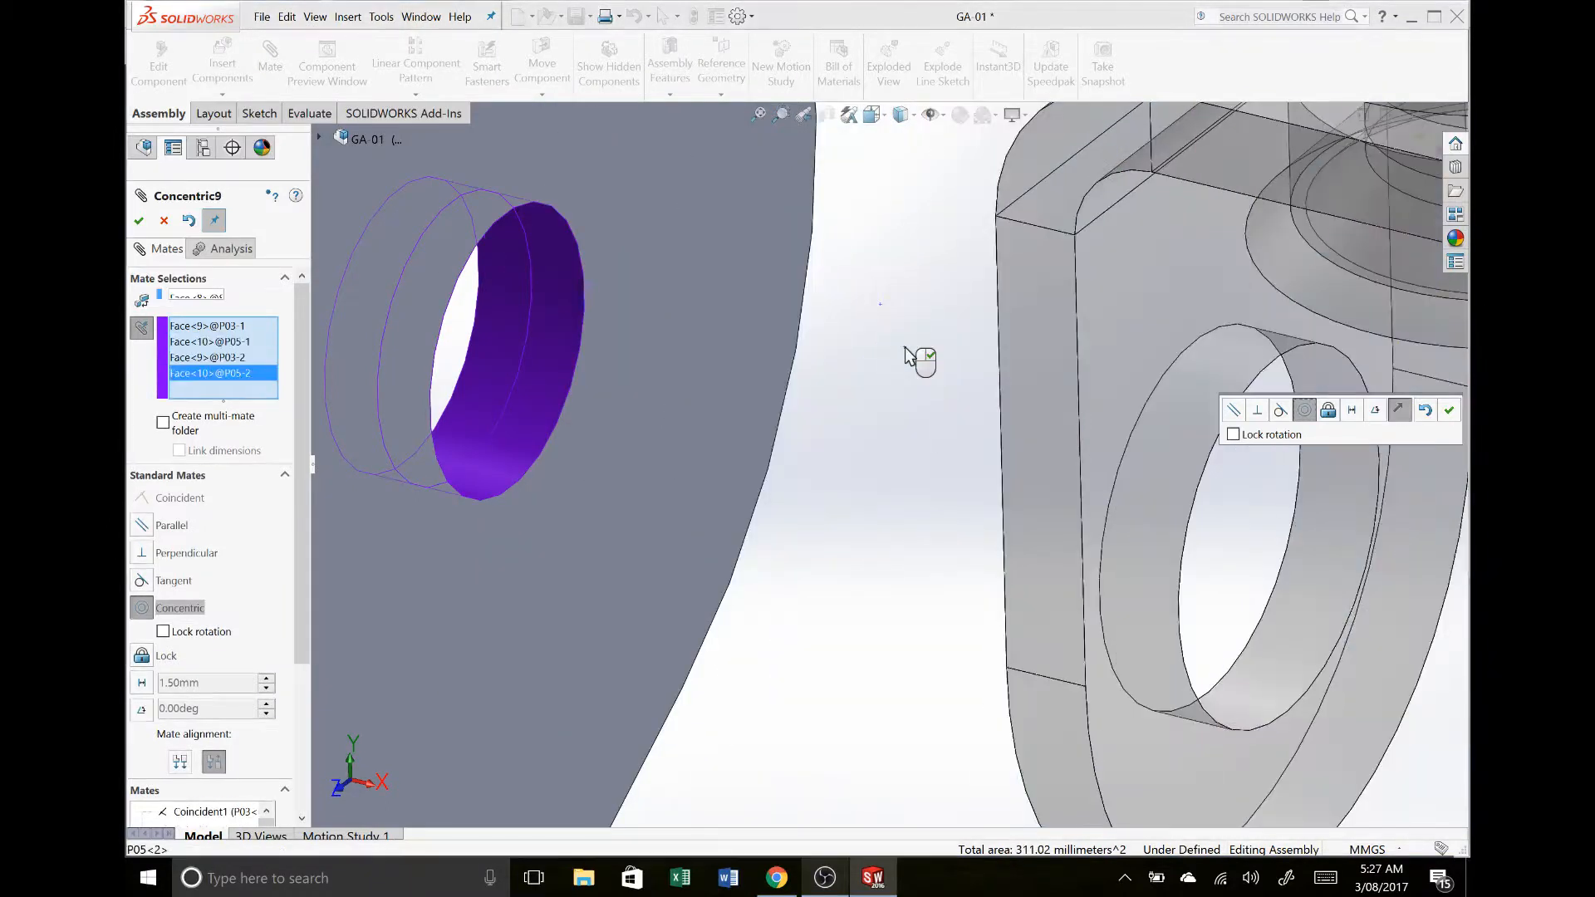
right_click(907, 356)
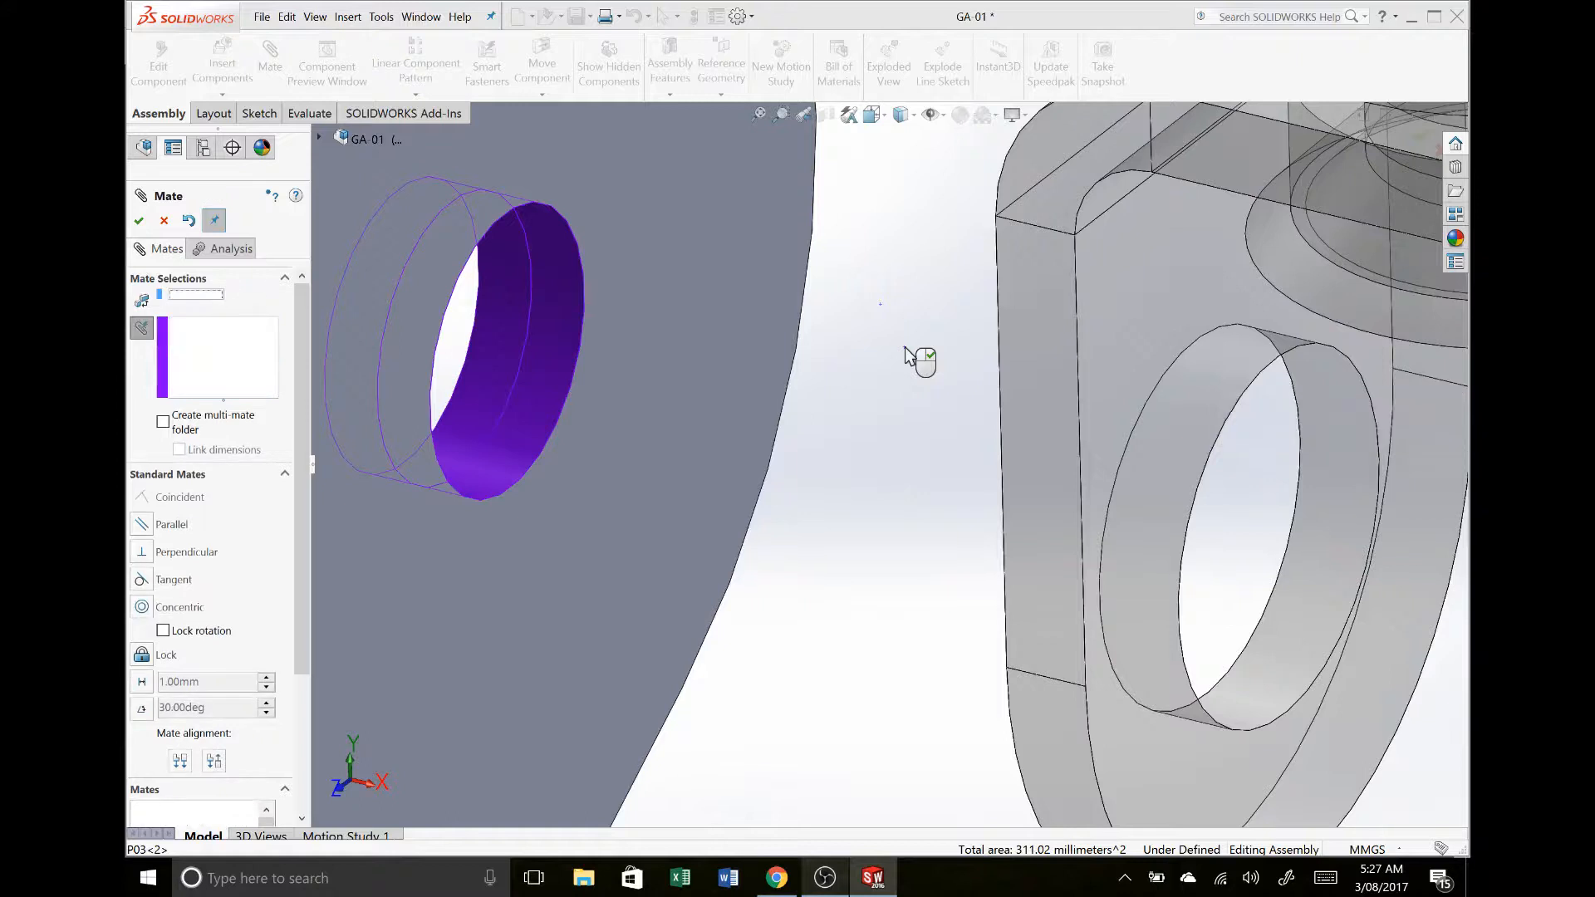
scroll(757, 352, up, 10)
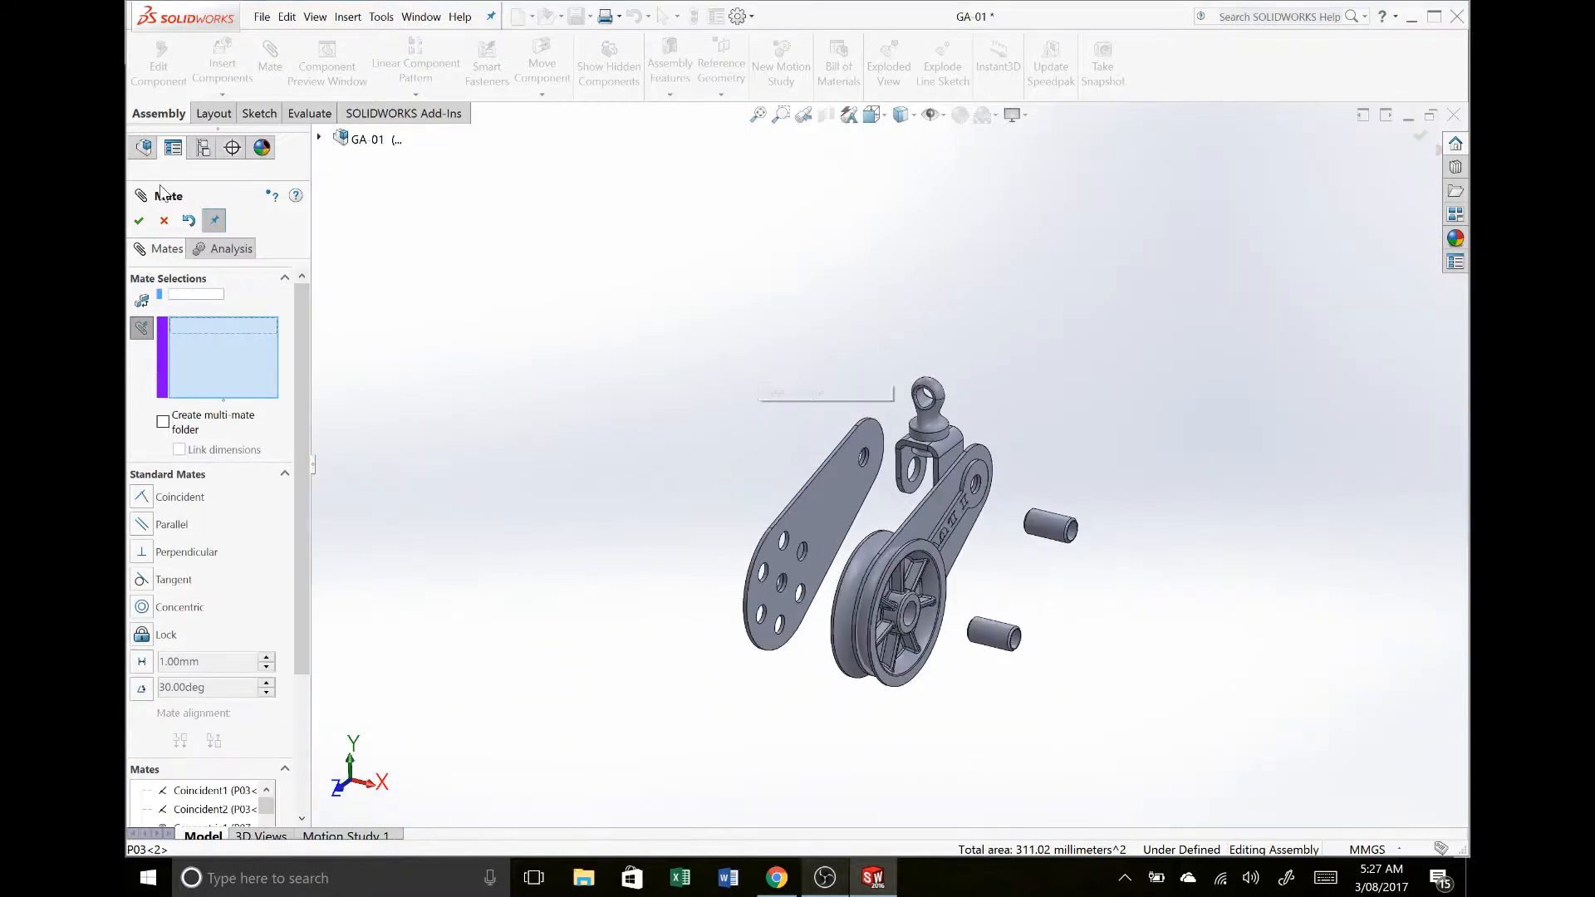
click(165, 221)
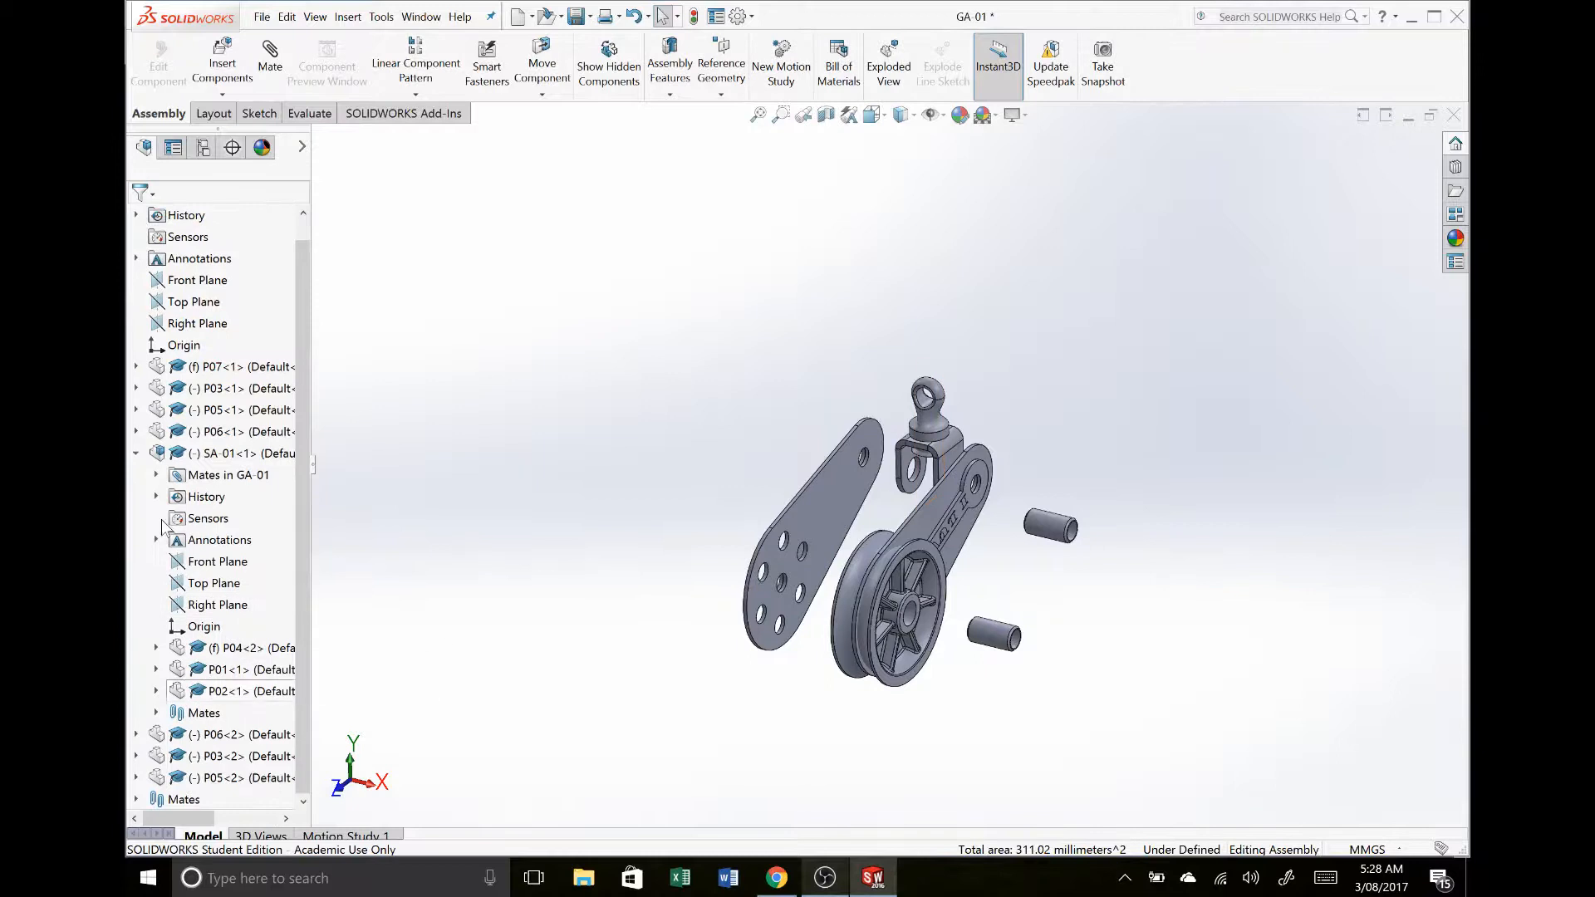
Step: Collapse the SA-01 subassembly and expand the general assembly's mates in the feature tree to review them
click(137, 453)
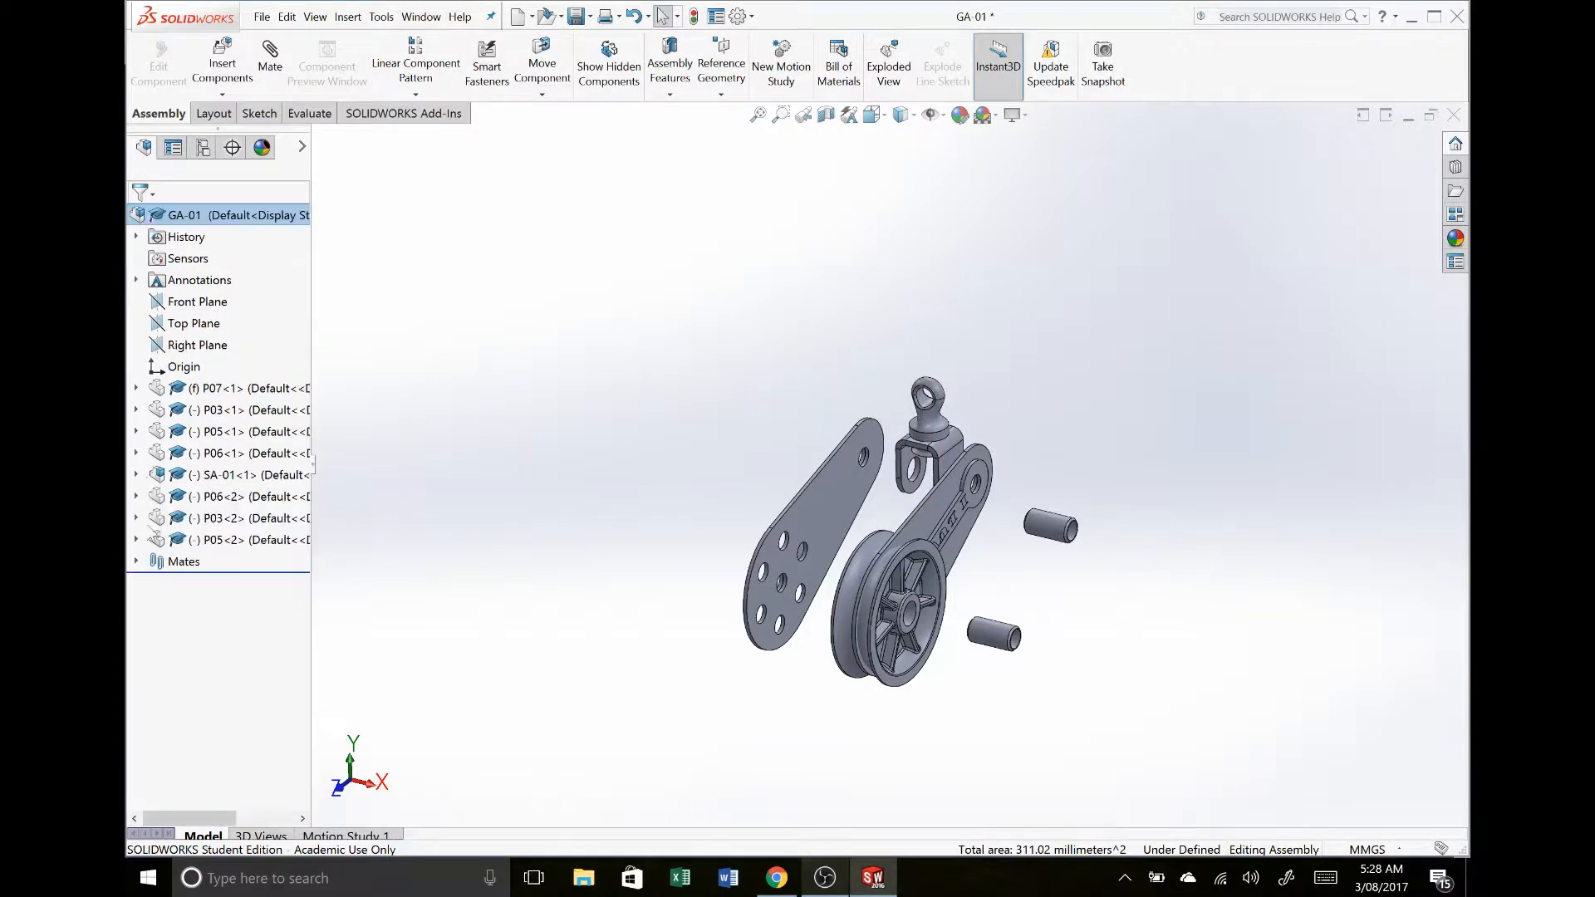
click(135, 564)
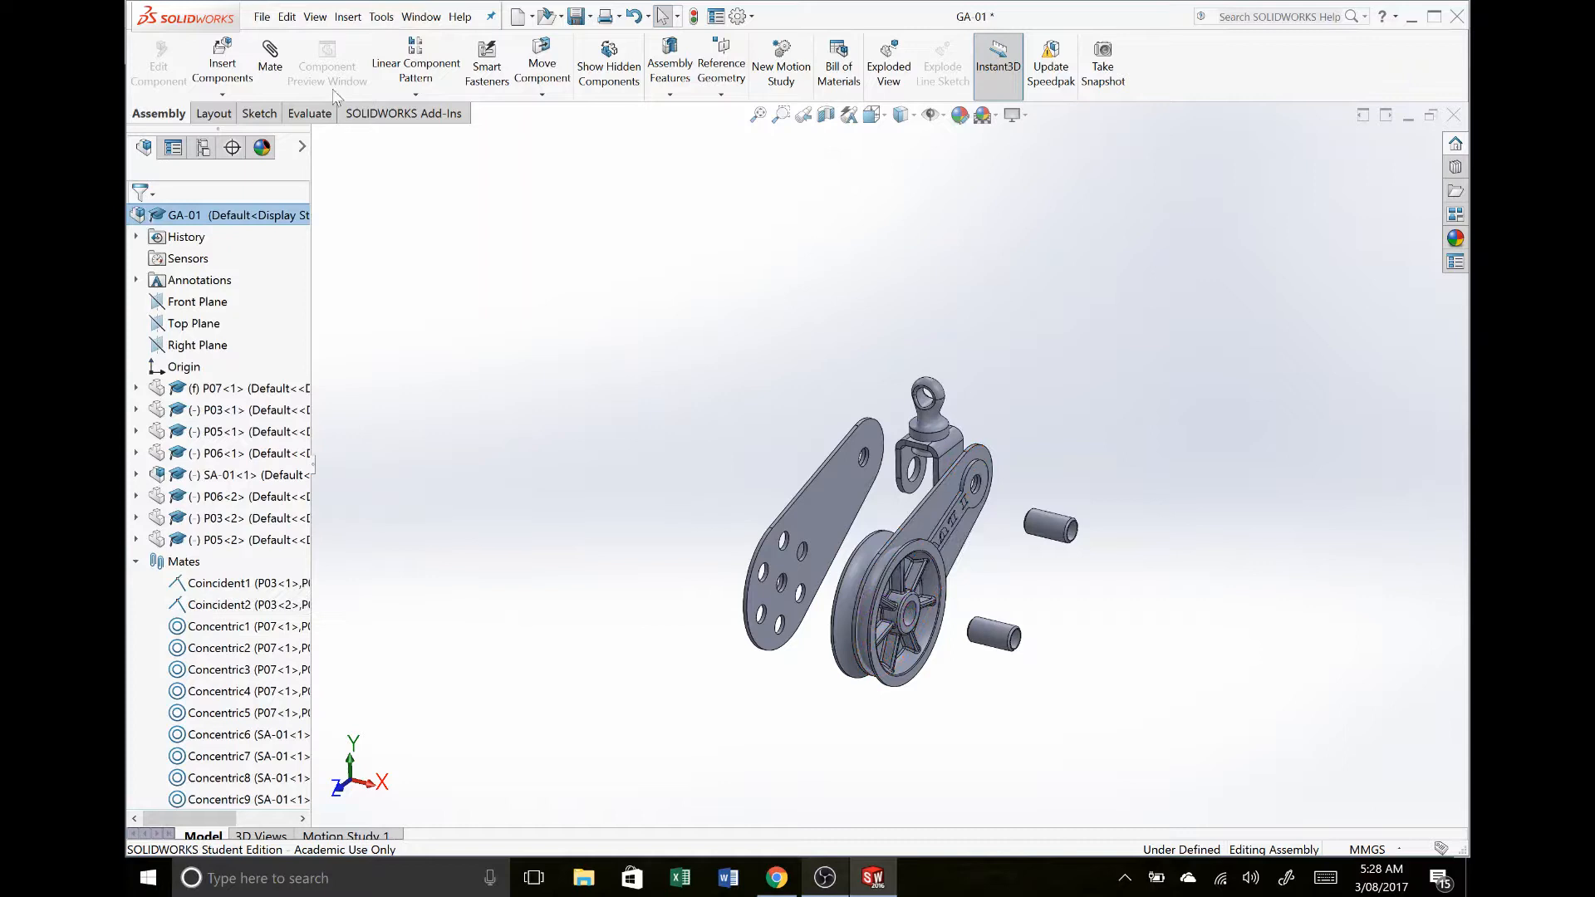
Step: Mate the upper P06 sleeve's outer face concentric with the hole in SA-01's P04 bracket, and finish mating
click(265, 69)
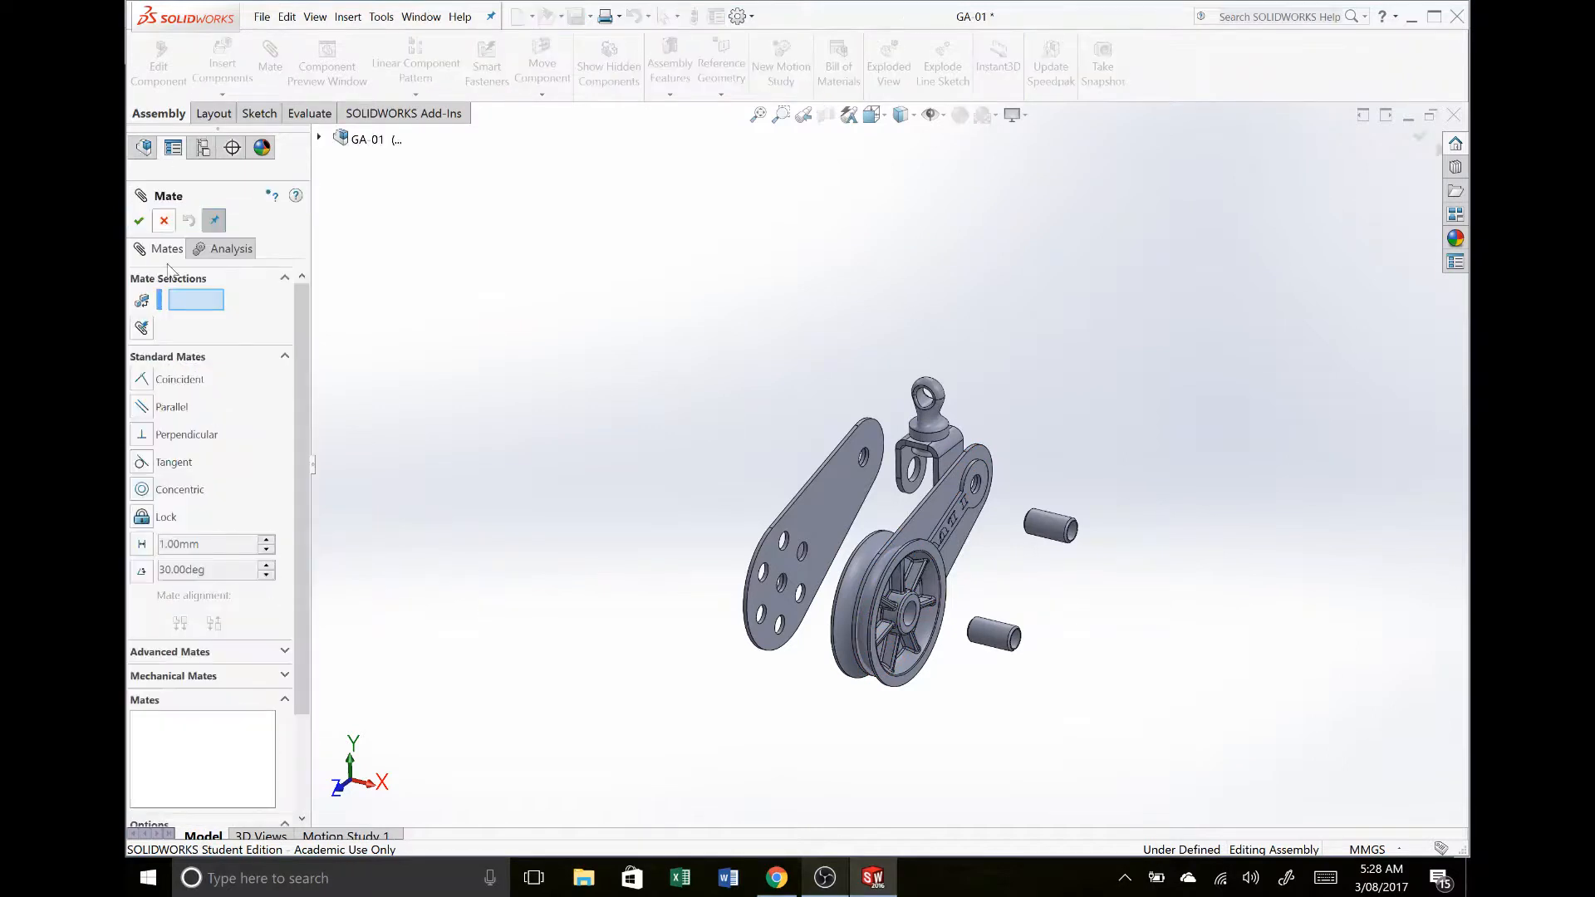
click(162, 490)
scroll(951, 622, down, 2)
scroll(955, 625, down, 1)
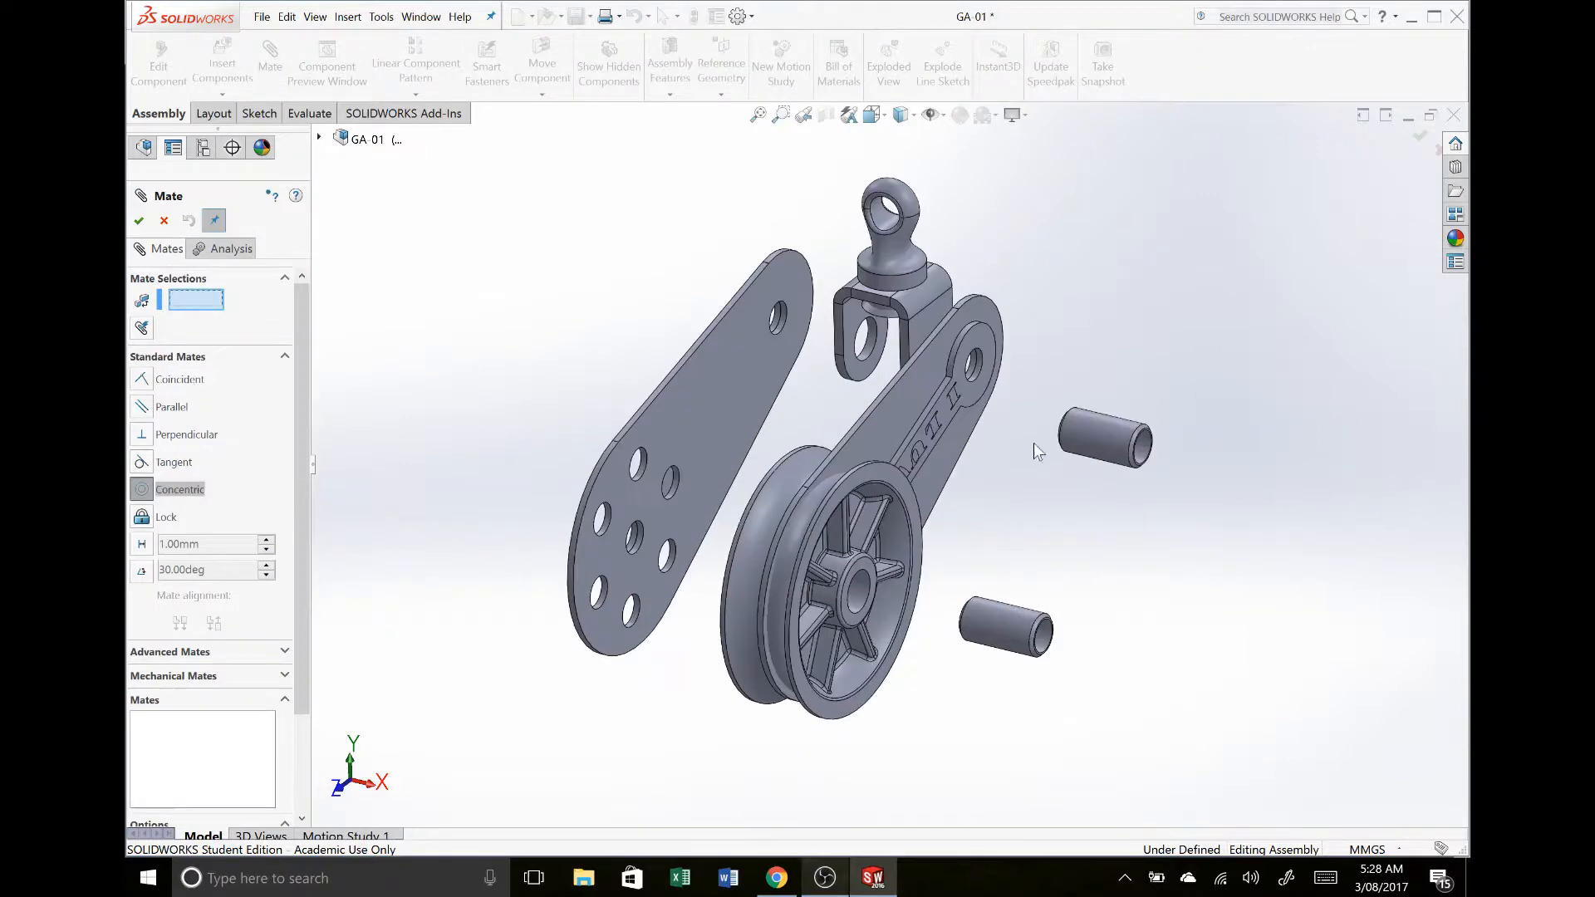
click(1110, 441)
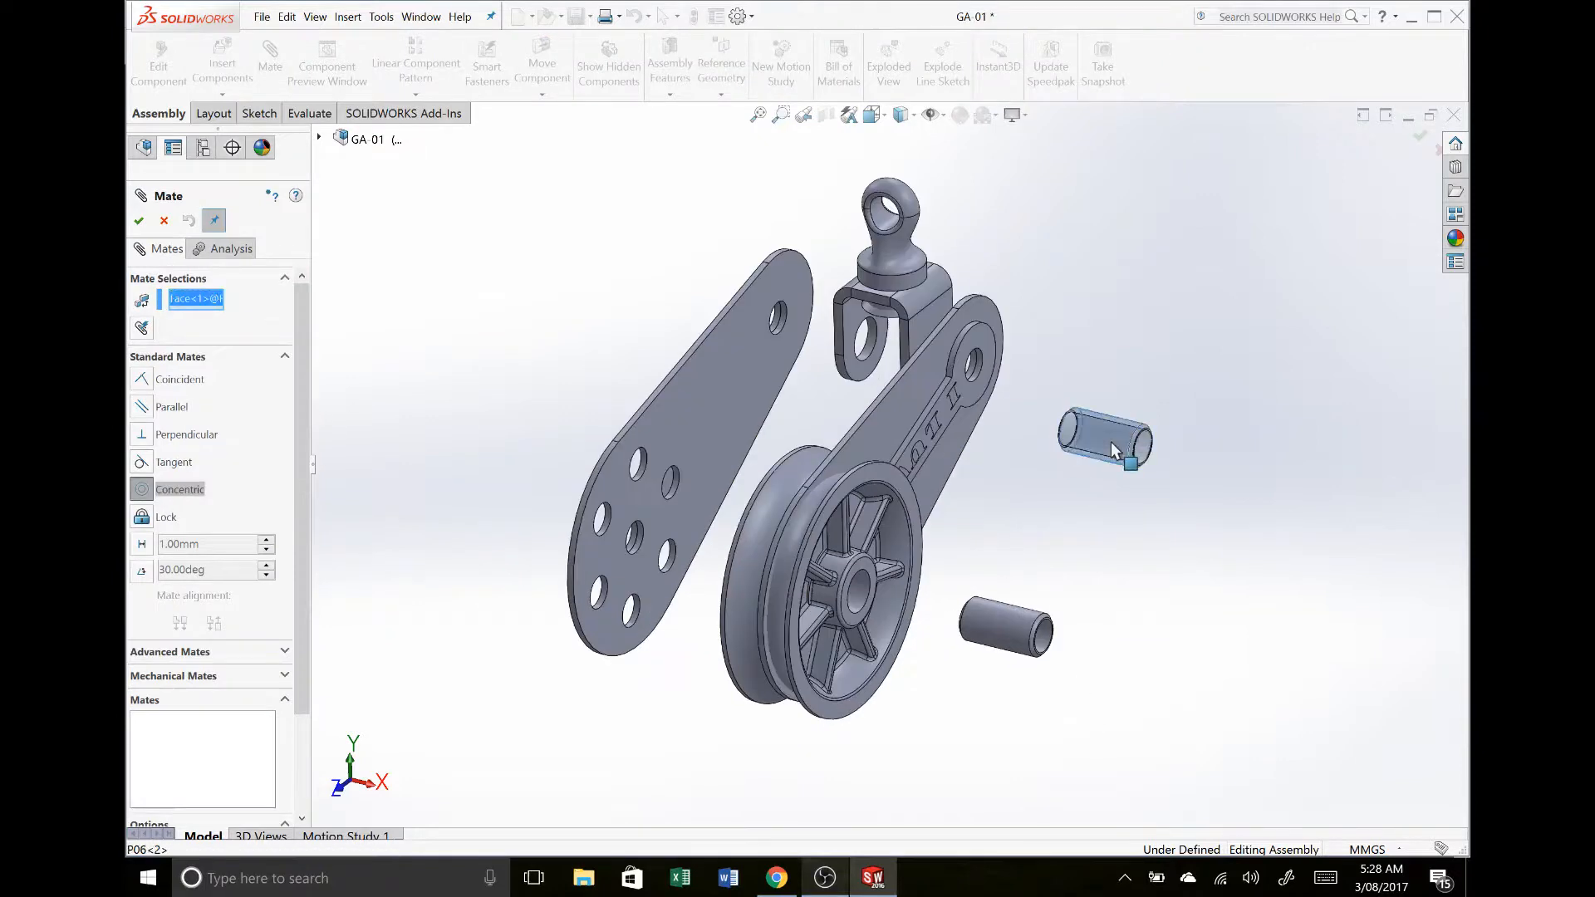
scroll(945, 372, down, 5)
middle_drag(932, 385, 905, 369)
click(830, 345)
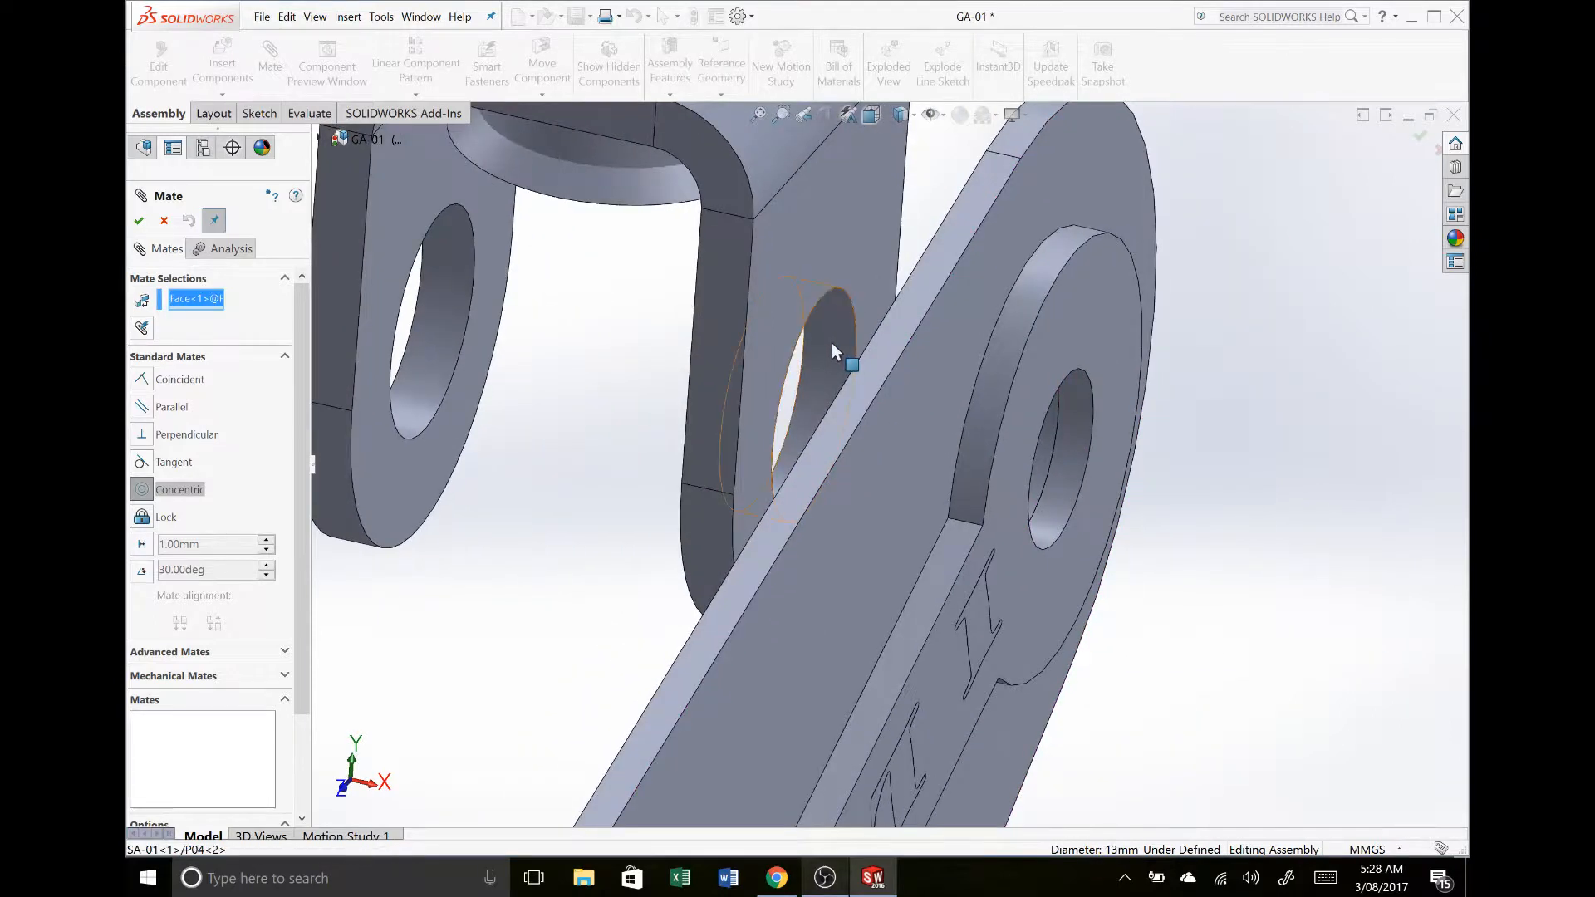
click(831, 343)
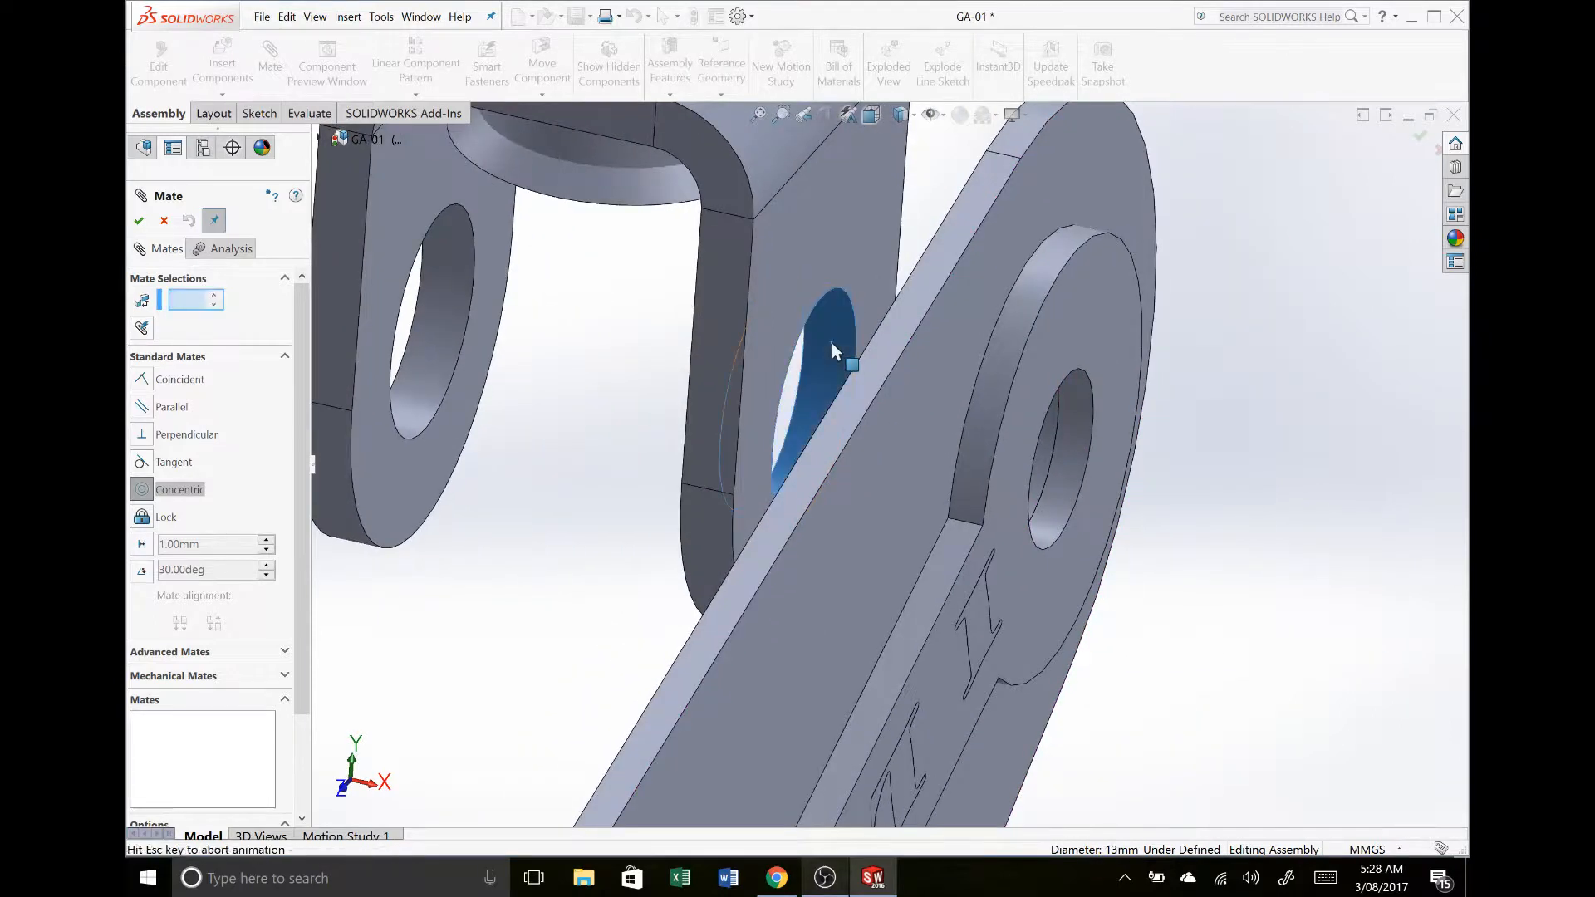
click(141, 221)
click(140, 220)
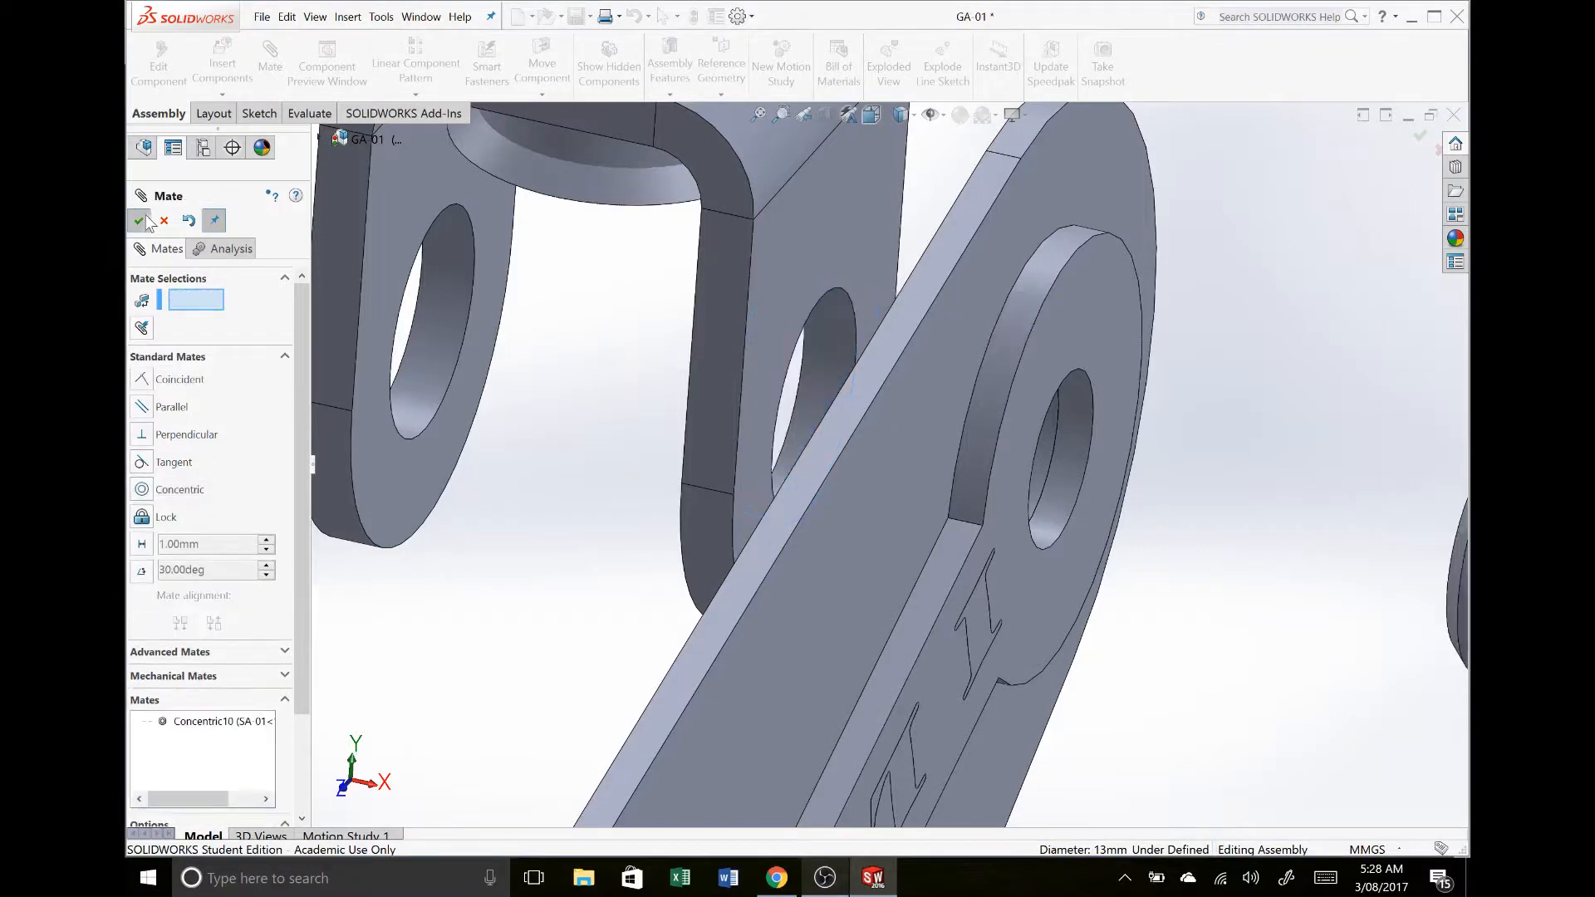
key(Escape)
Step: Move the second P03 side plate away from the wheel and reposition the SA-01 bracket between the two side plates
scroll(791, 281, up, 9)
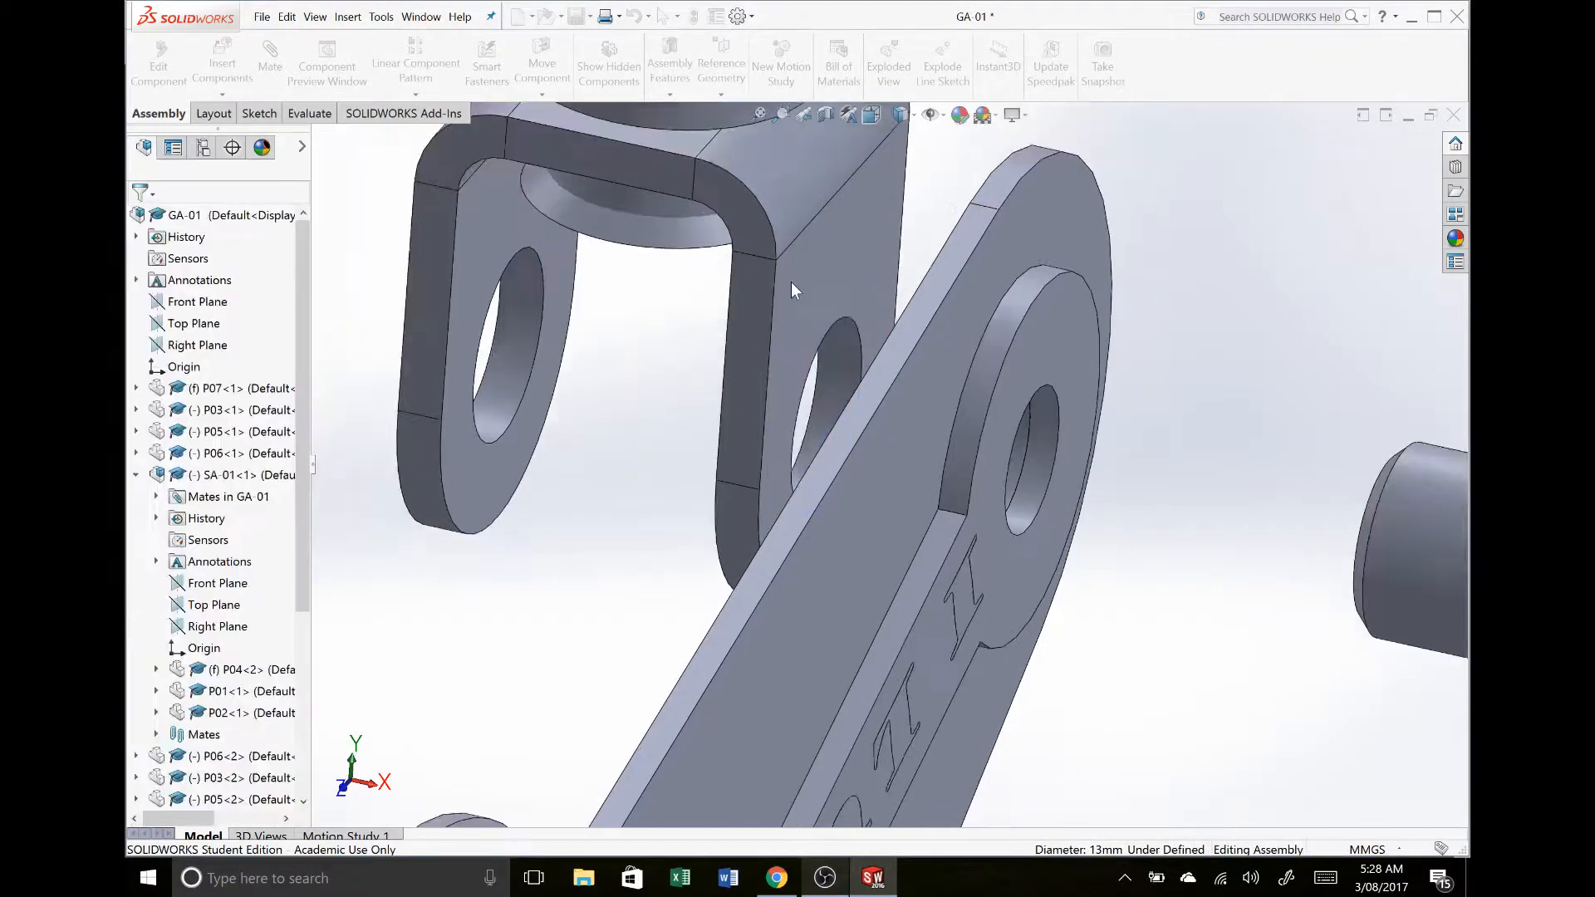
middle_drag(834, 391, 810, 387)
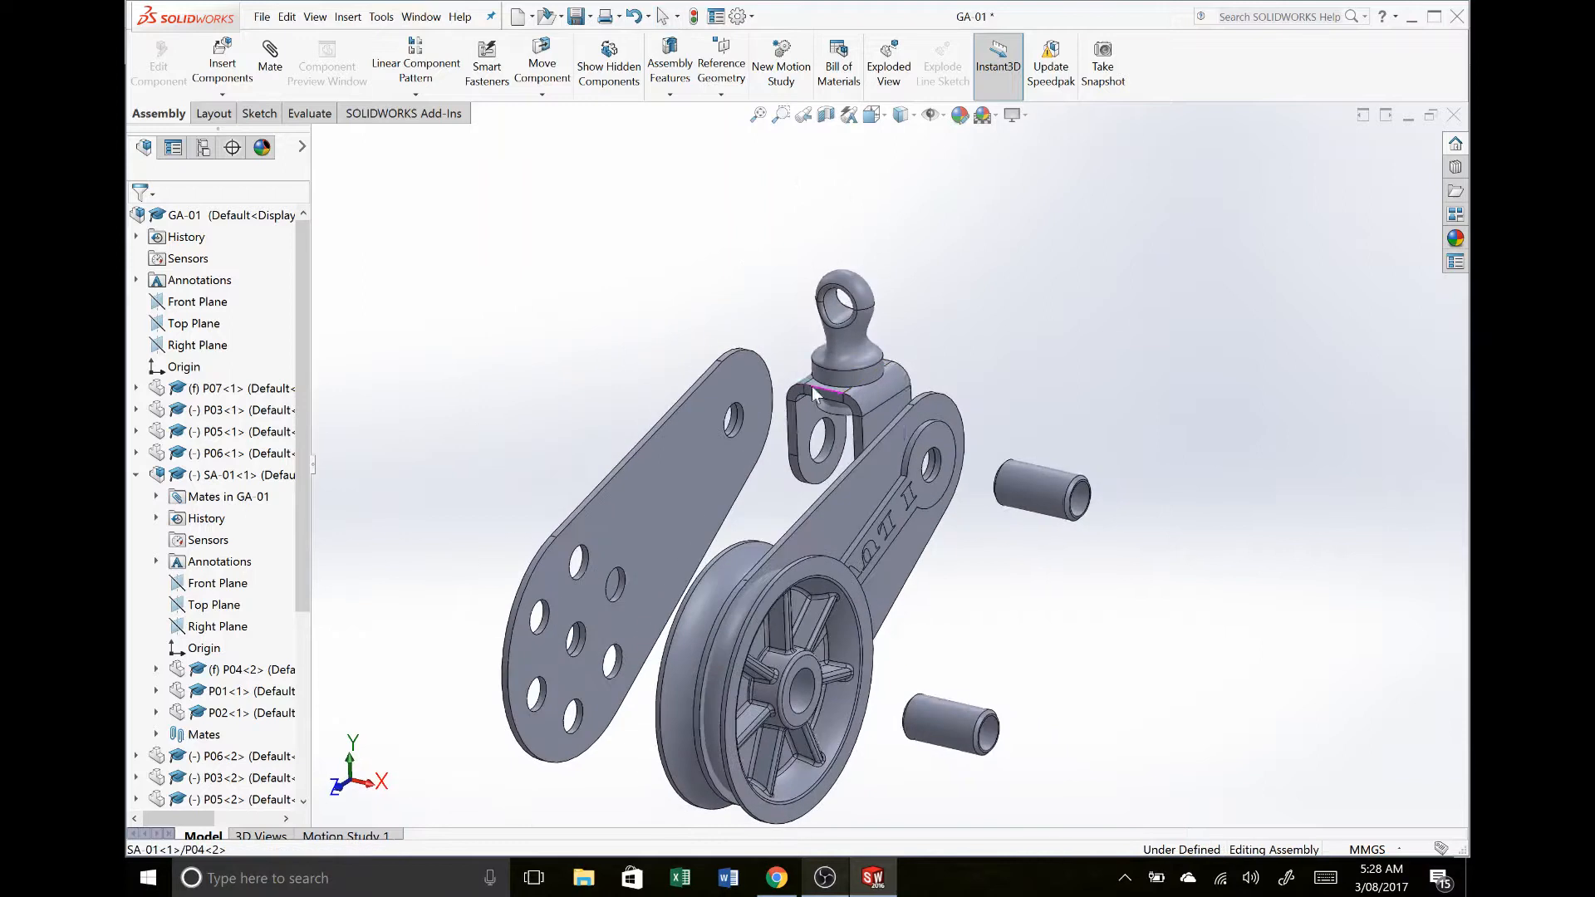
drag(879, 482, 1080, 381)
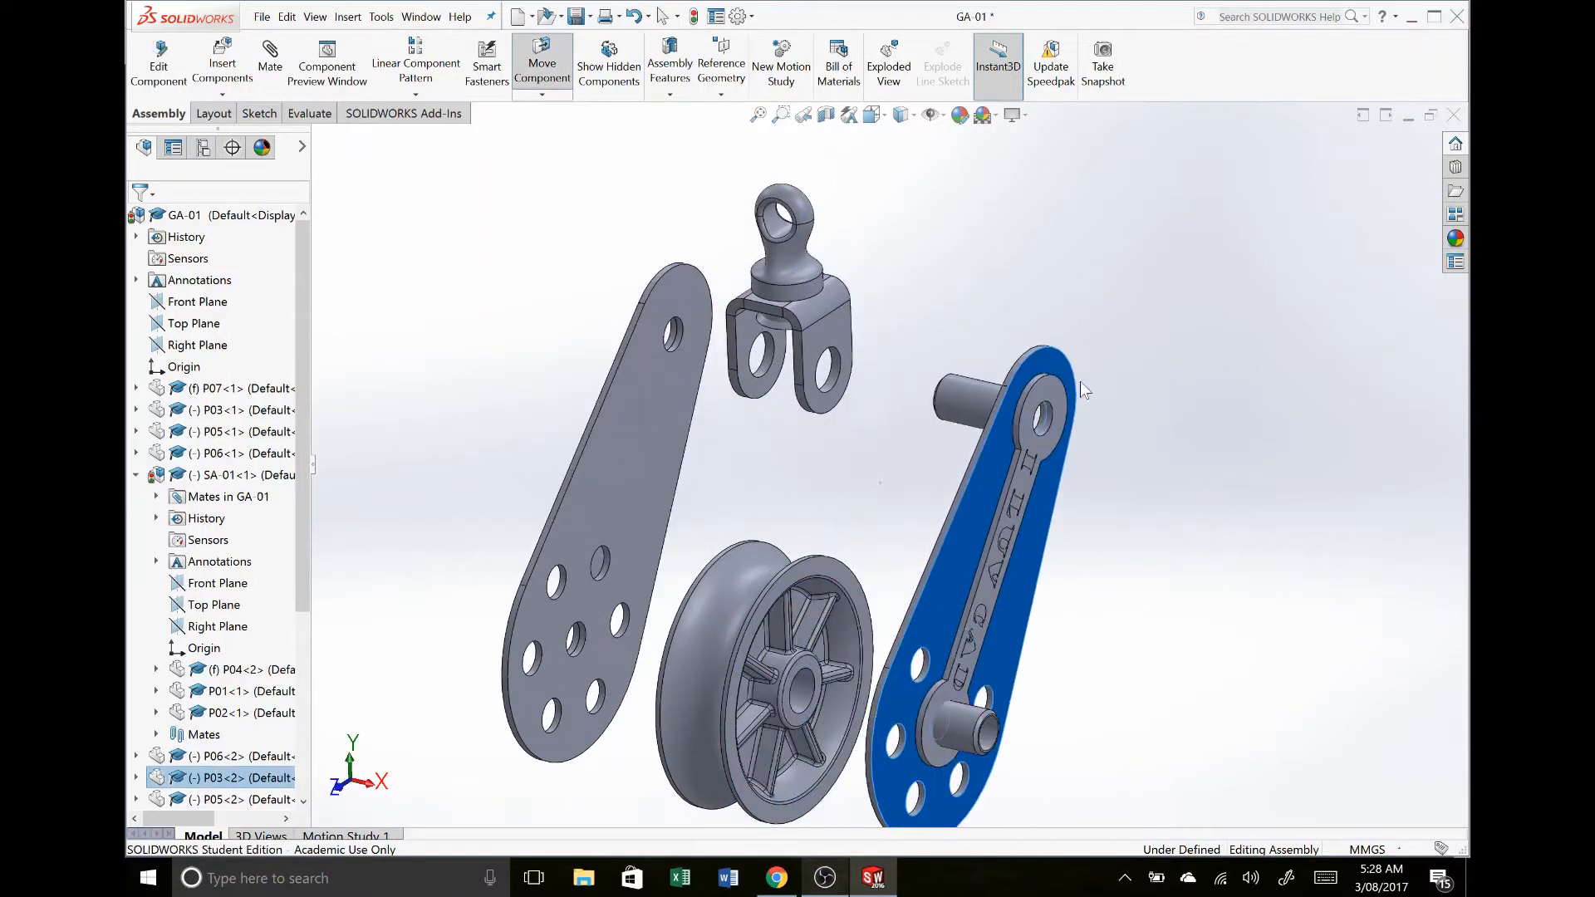
click(831, 336)
drag(831, 336, 1035, 451)
click(1183, 501)
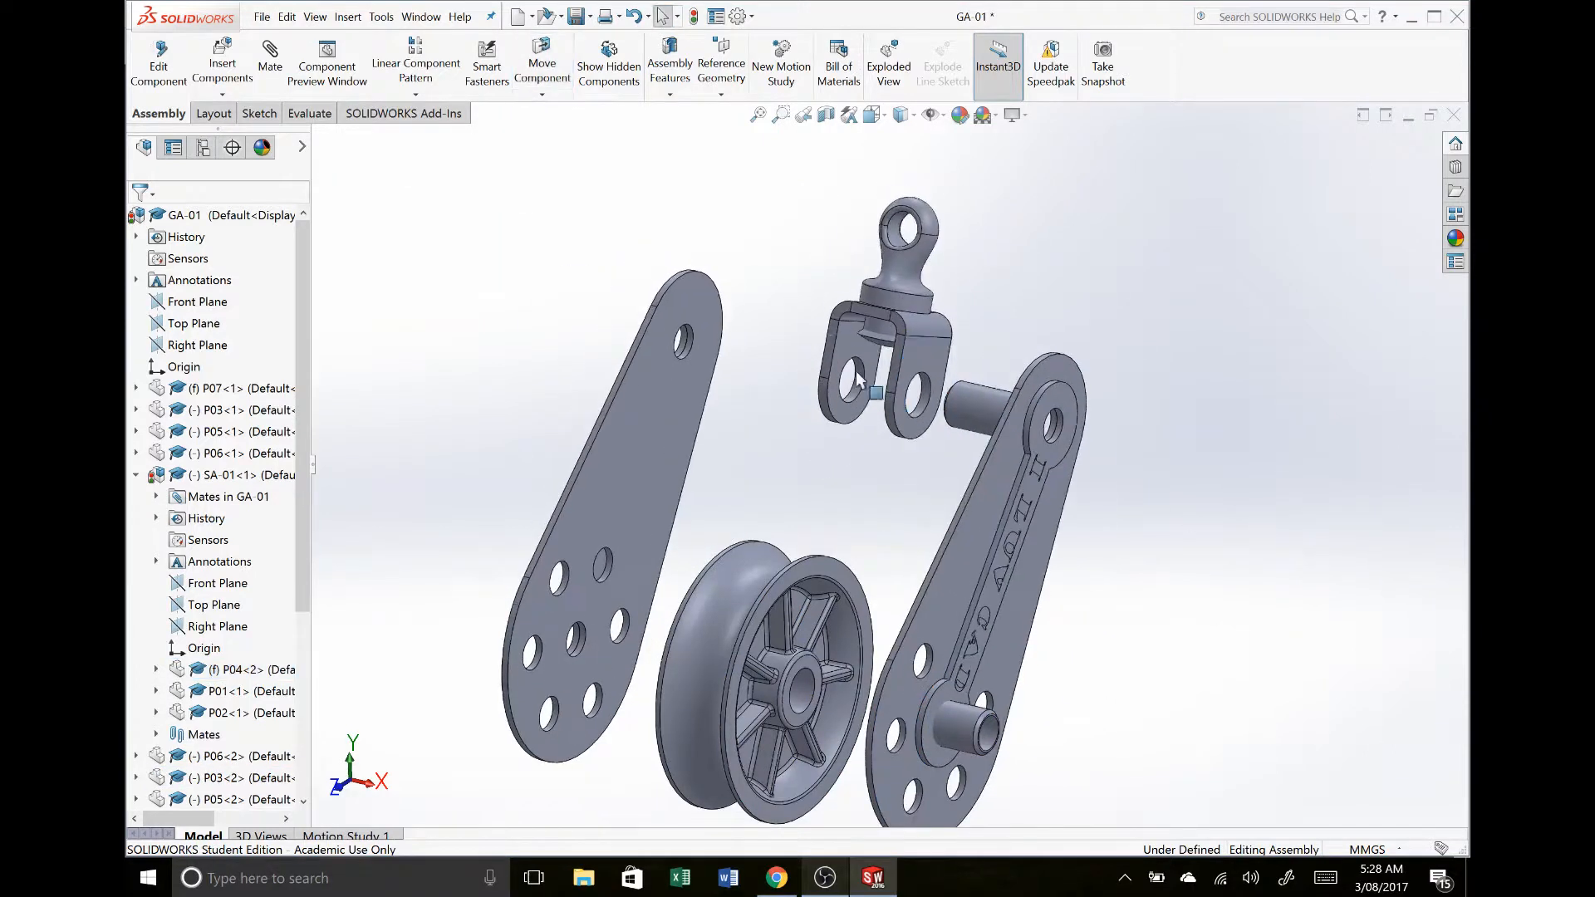
Step: Mate the first P03 side plate's inner face coincident with the wheel hub's end face, checking the arrangement in the GA-01 drawing
click(281, 74)
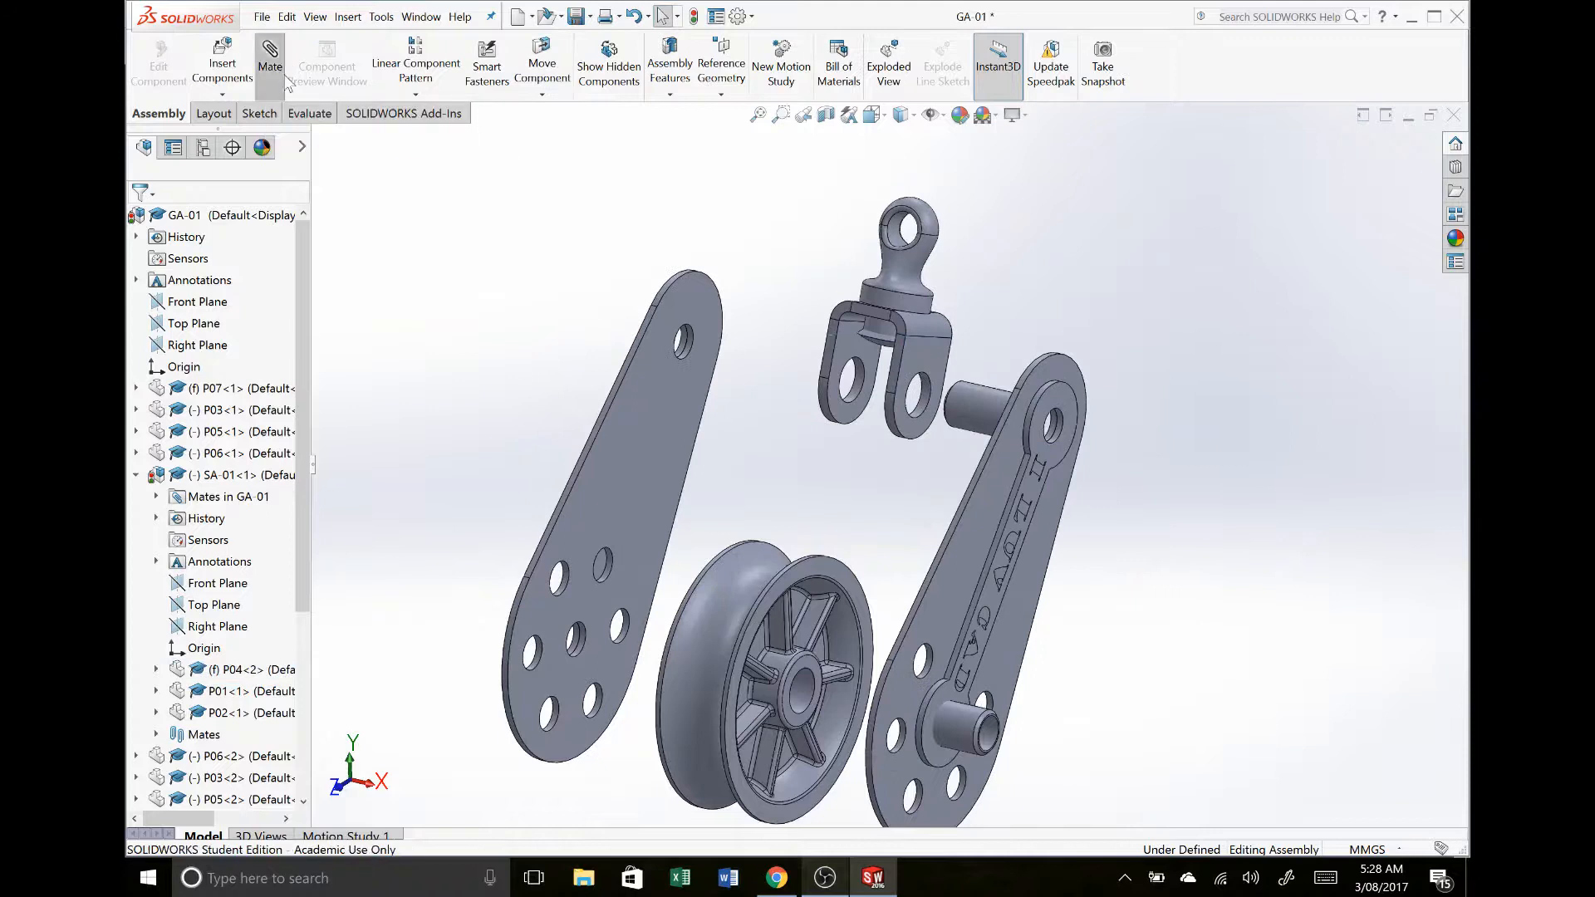
click(655, 453)
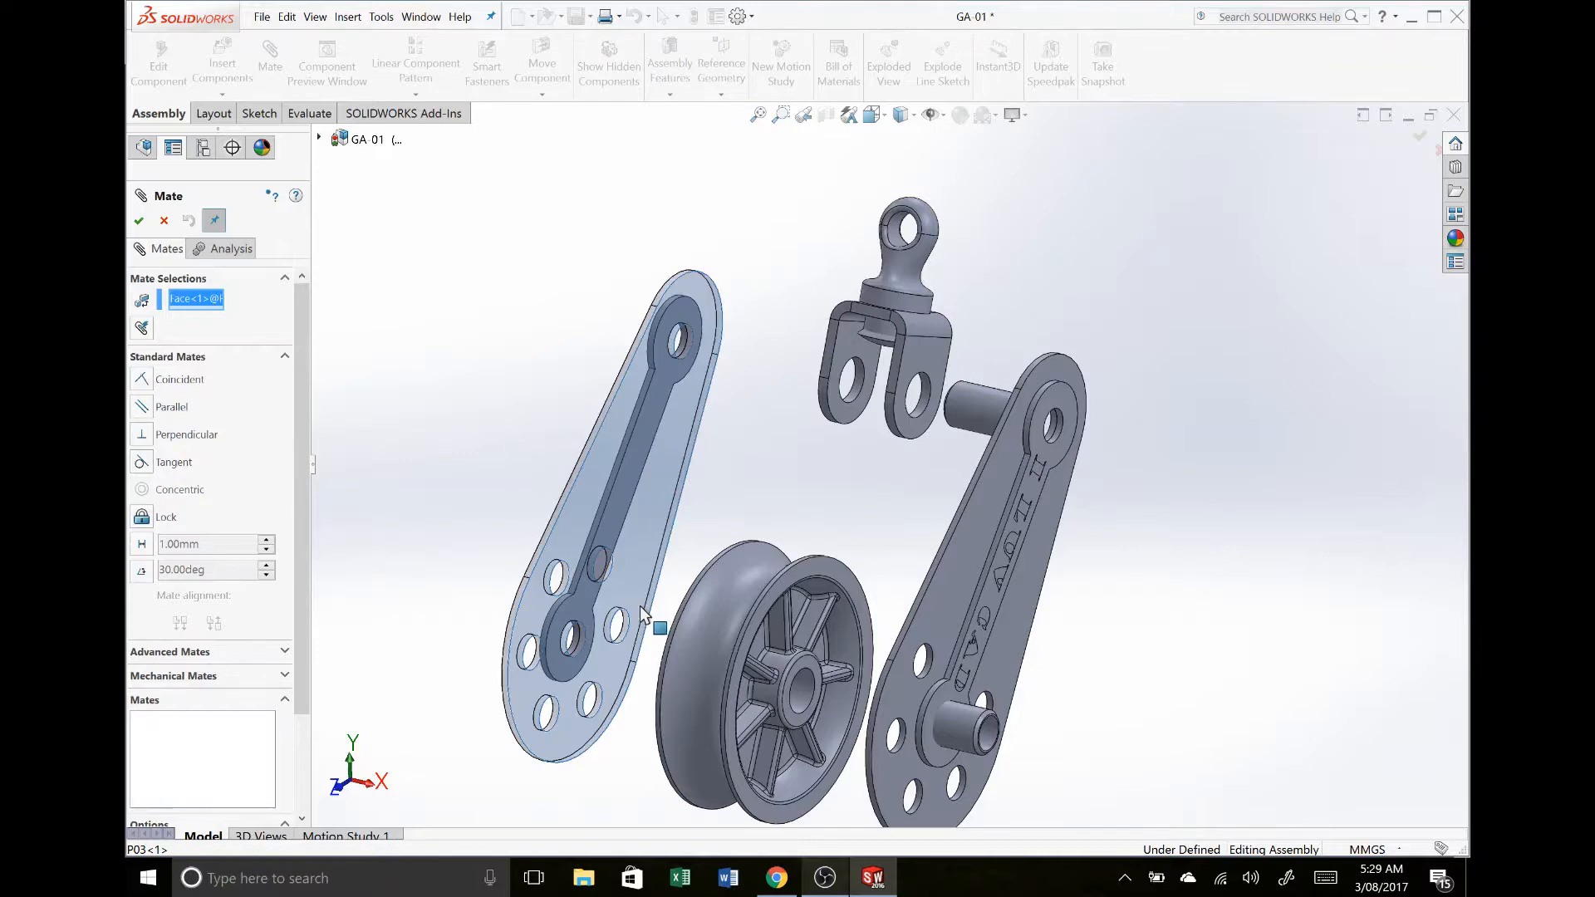
scroll(645, 615, up, 3)
middle_drag(646, 614, 728, 612)
scroll(745, 591, down, 5)
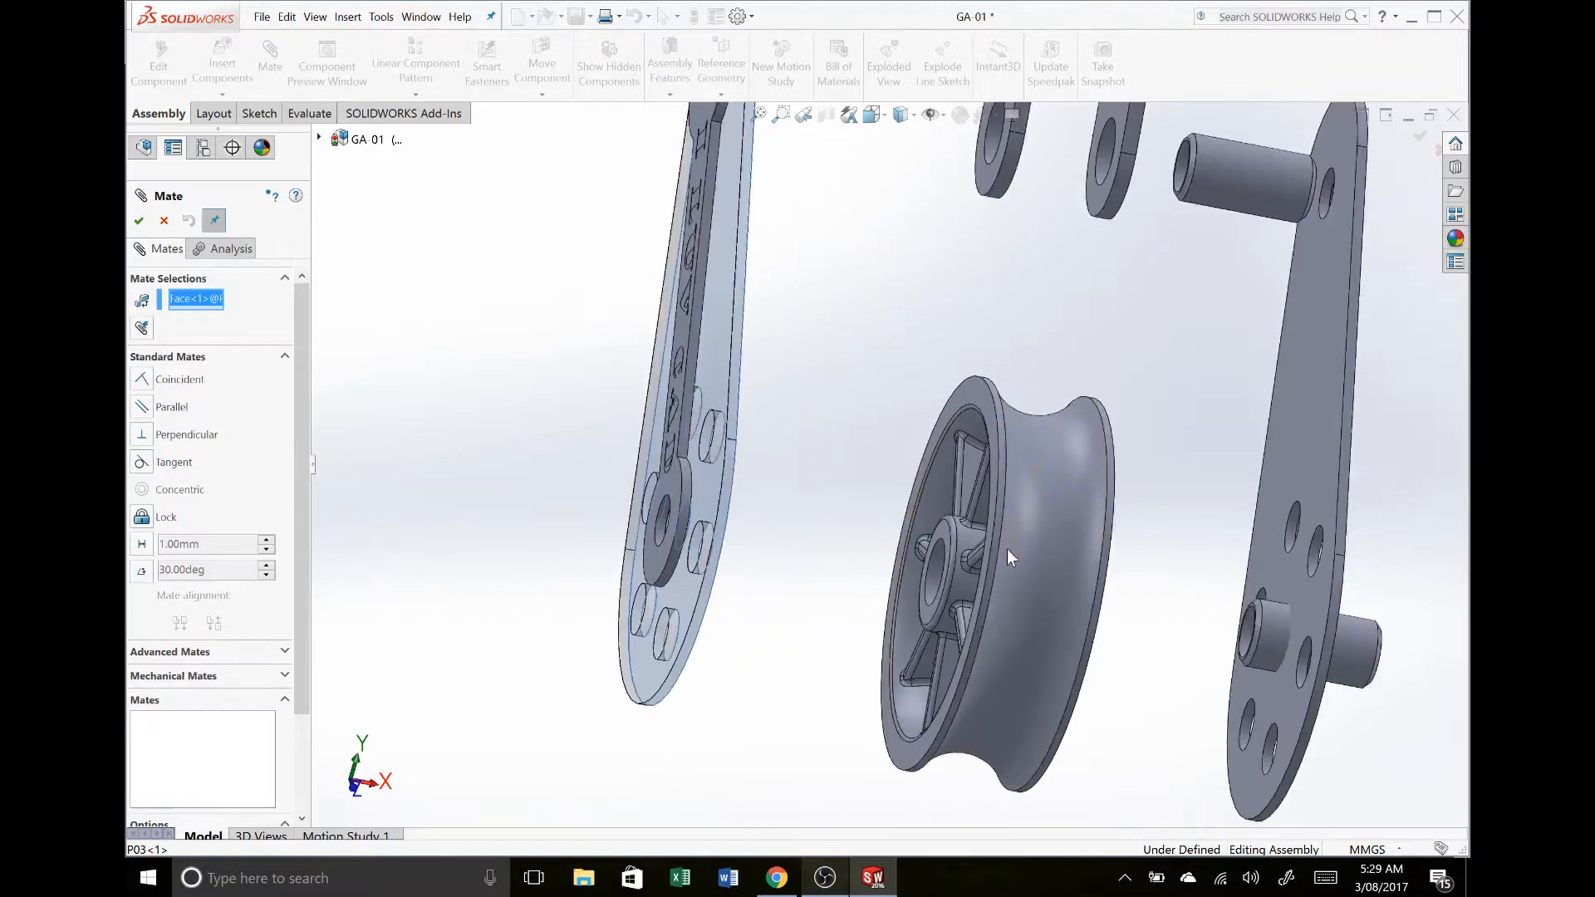
scroll(1007, 550, down, 3)
click(869, 511)
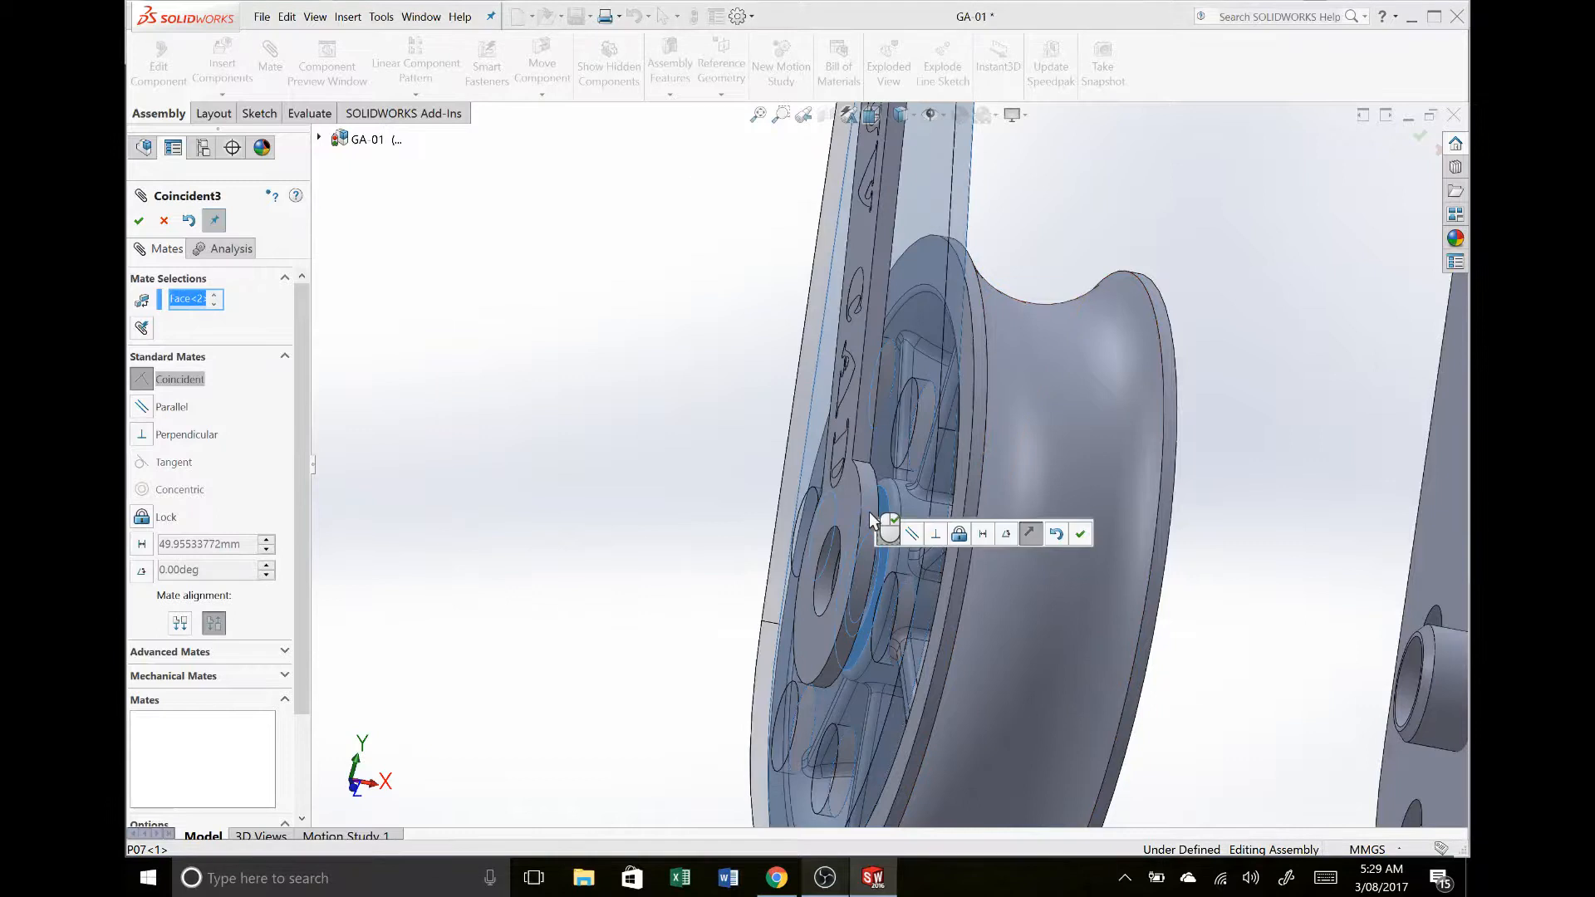
key(alt+Tab)
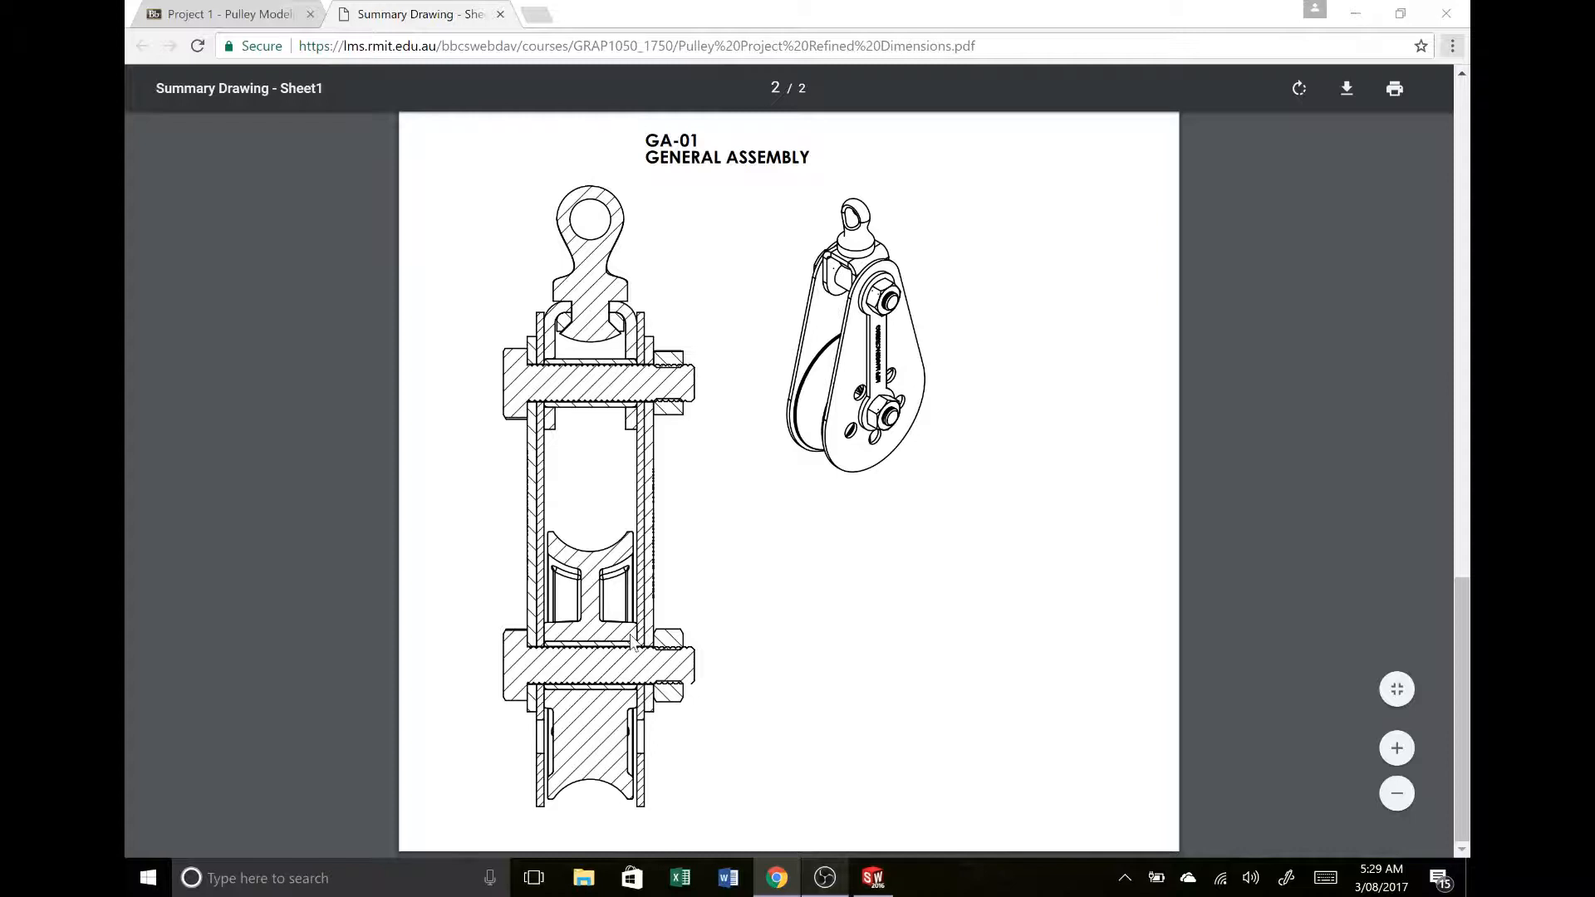
key(alt+Tab)
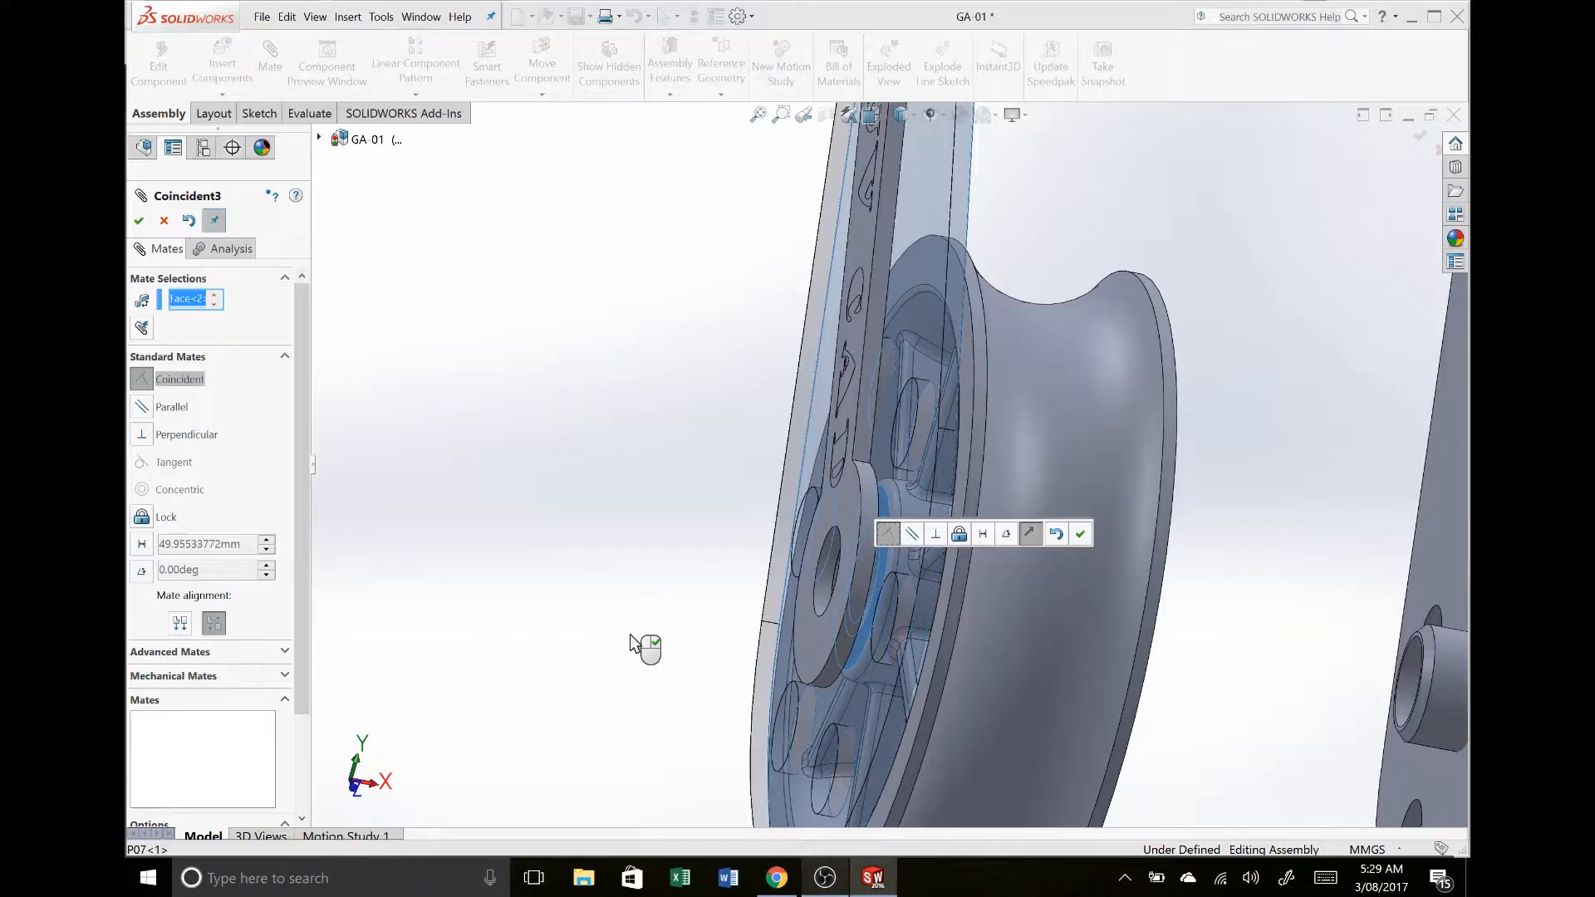
click(1078, 533)
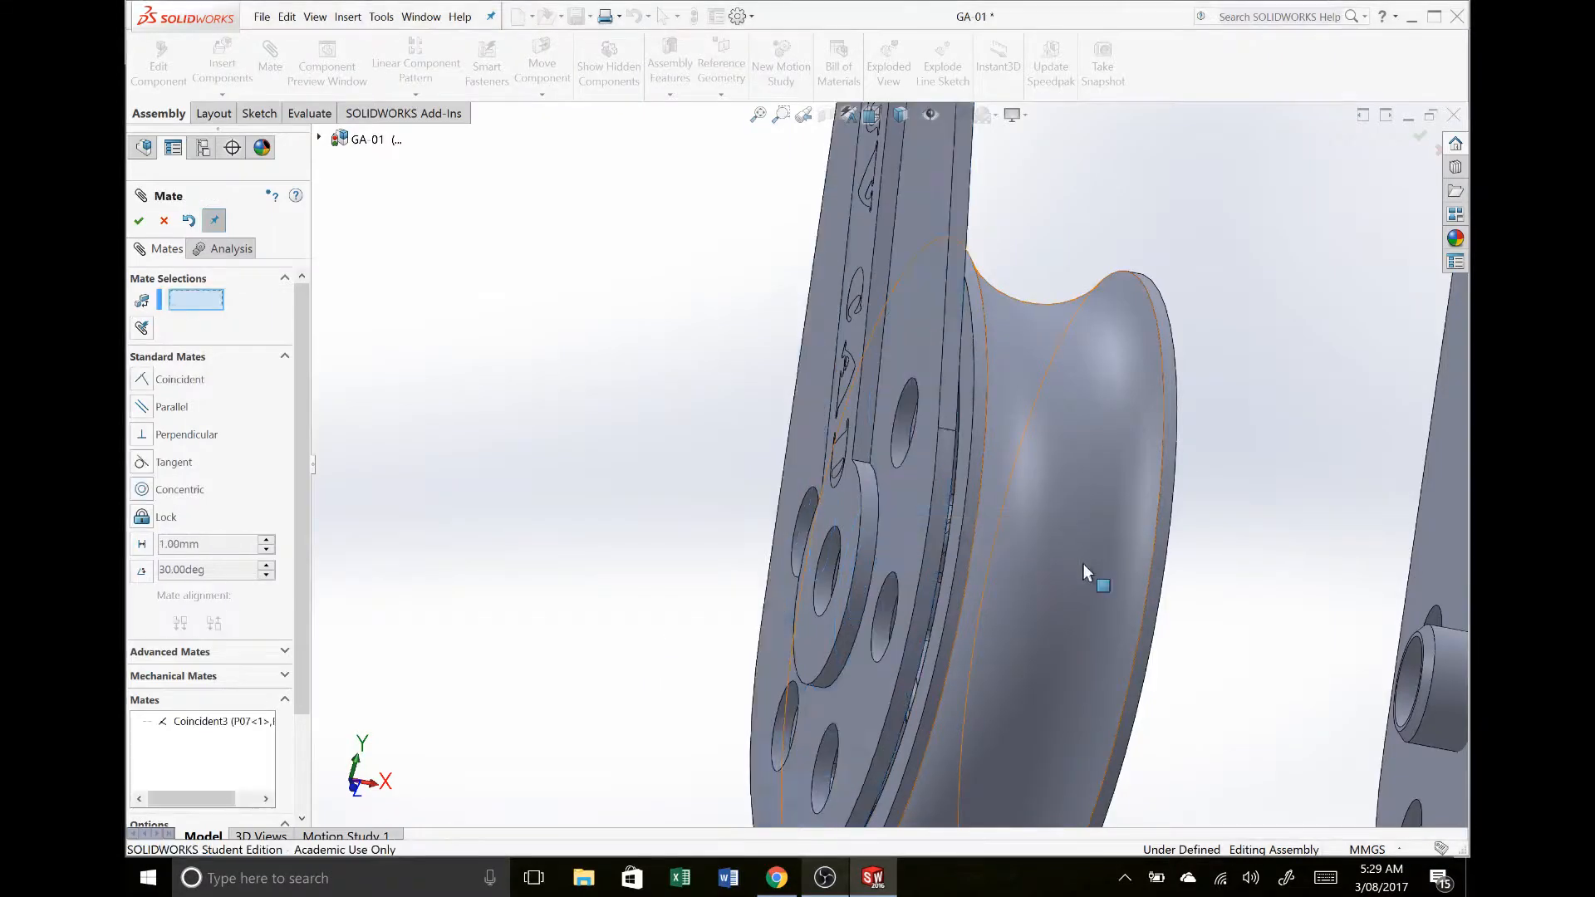
Step: Mate the lower P06 sleeve's end face coincident with the inner face of the first P03 side plate
scroll(1083, 564, up, 4)
middle_drag(1063, 579, 1009, 564)
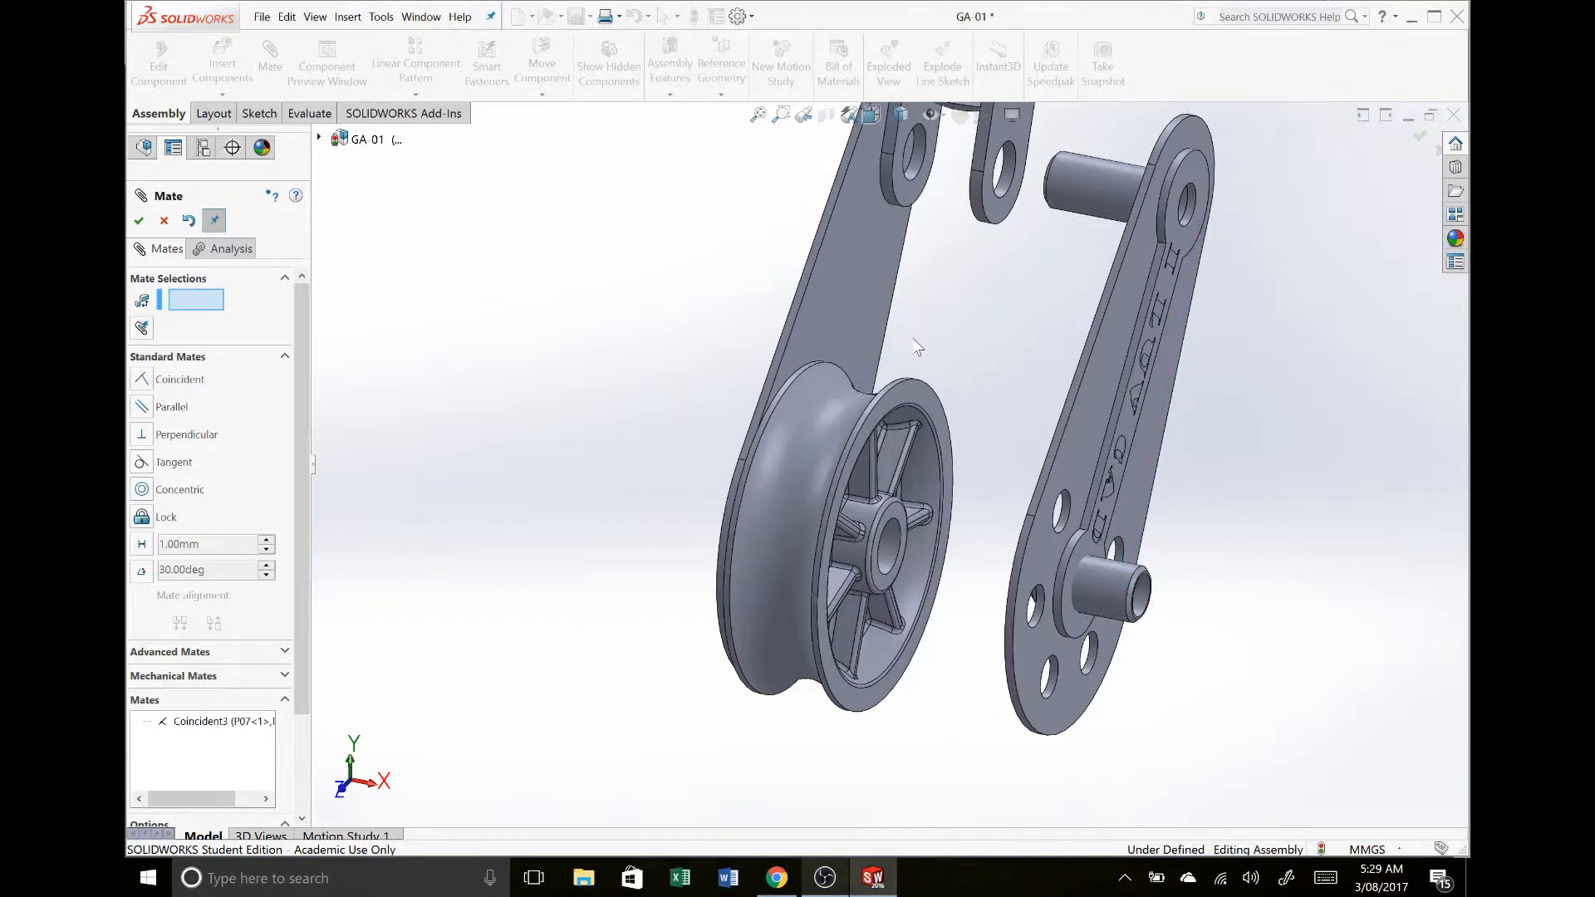
click(851, 326)
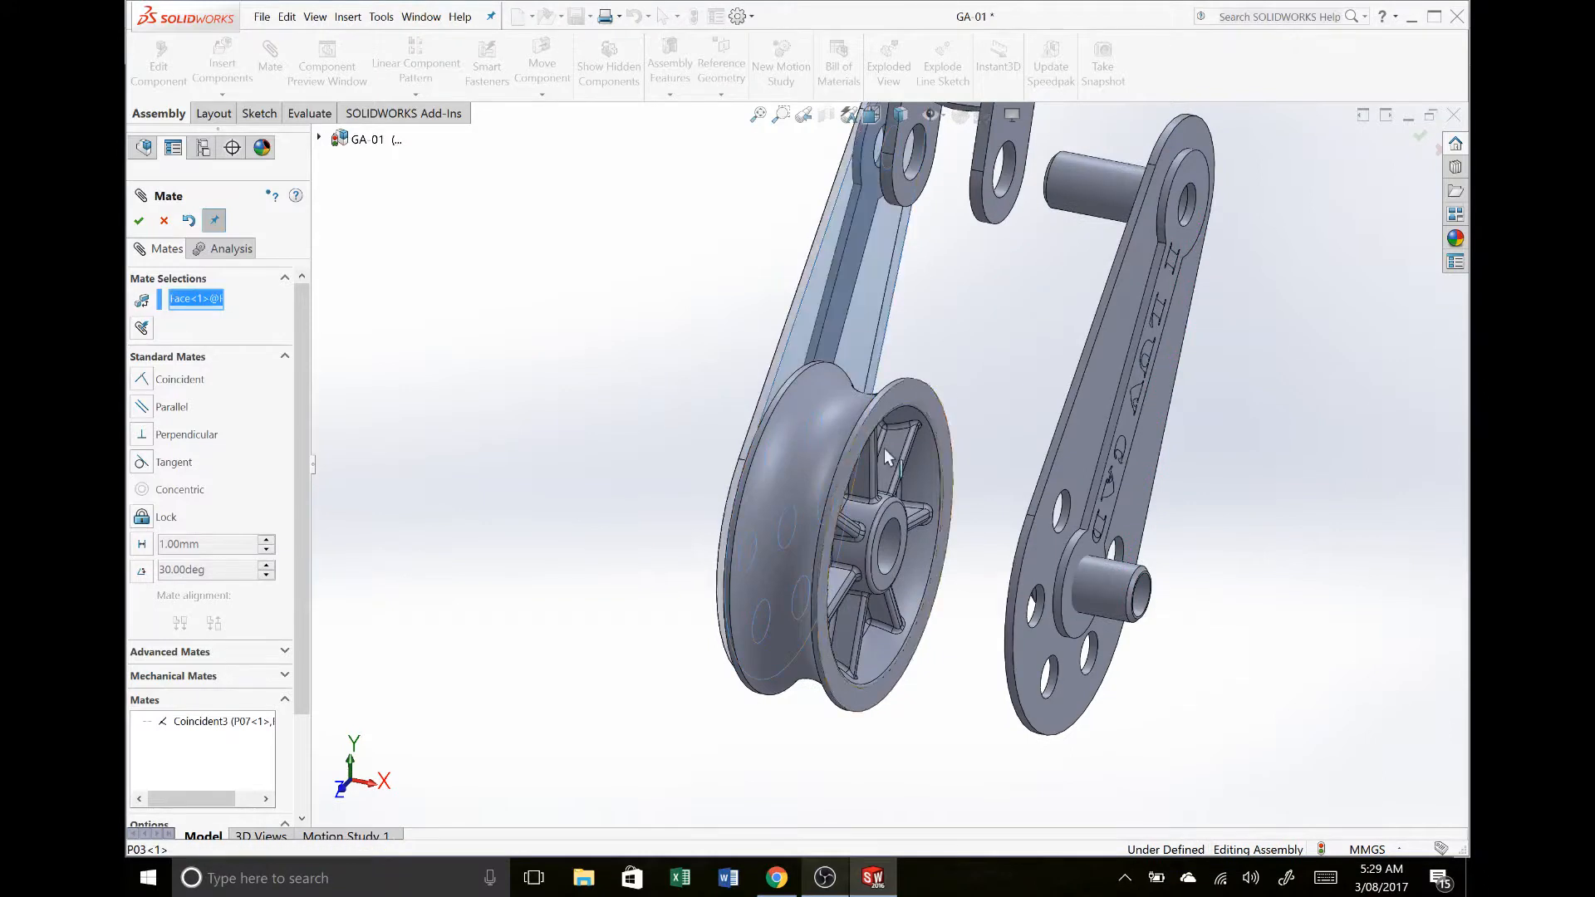
middle_drag(971, 554, 1051, 566)
scroll(1163, 570, down, 6)
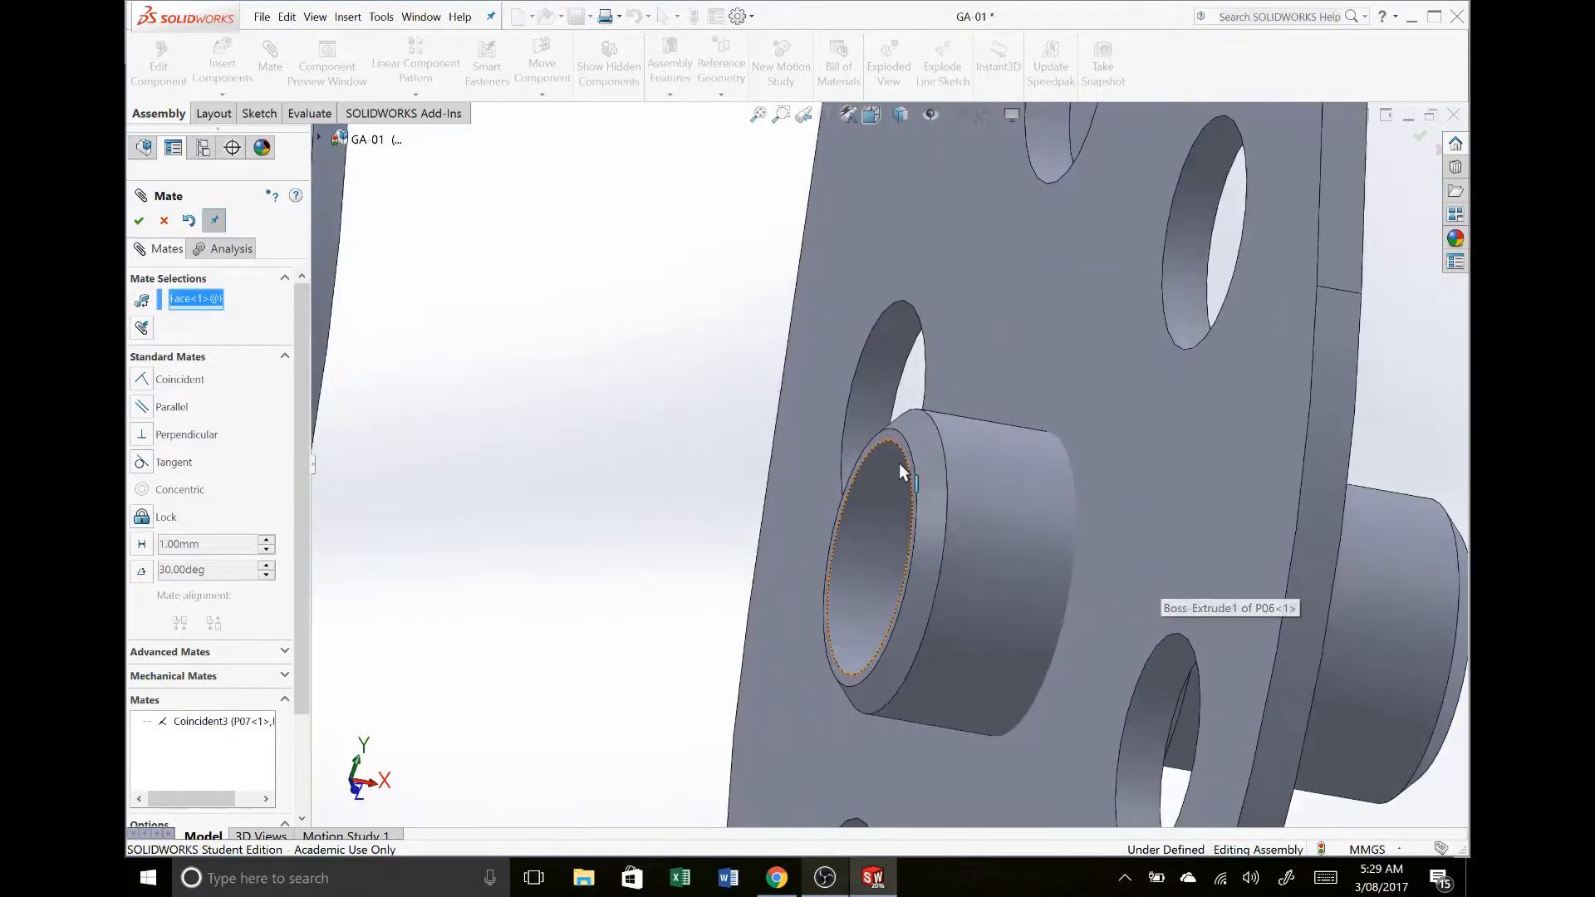
scroll(899, 461, down, 4)
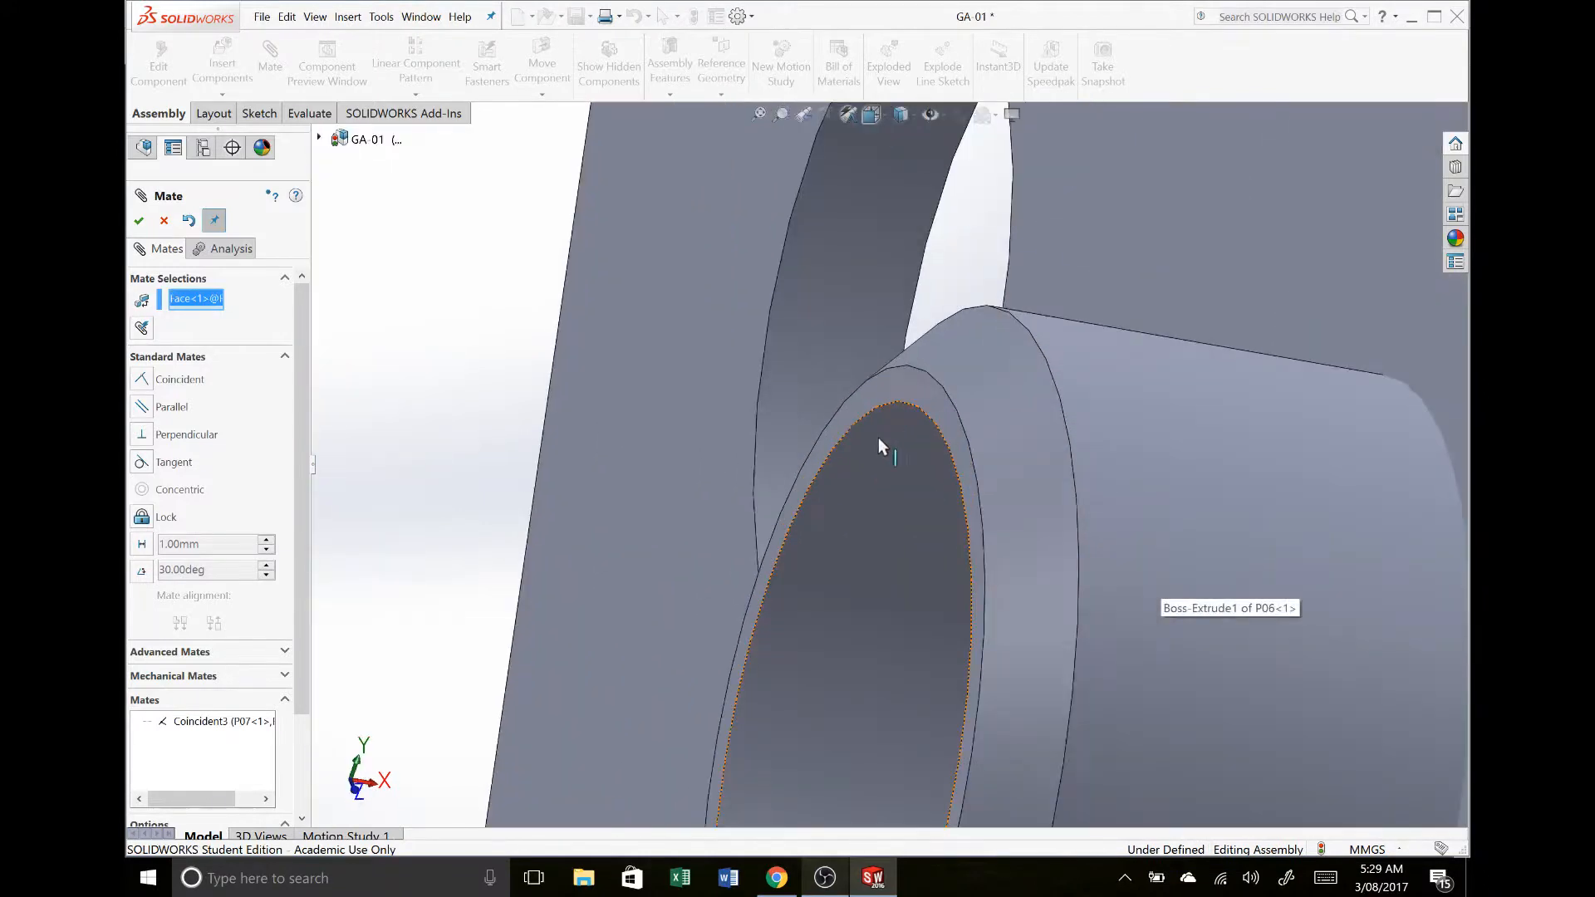
click(885, 381)
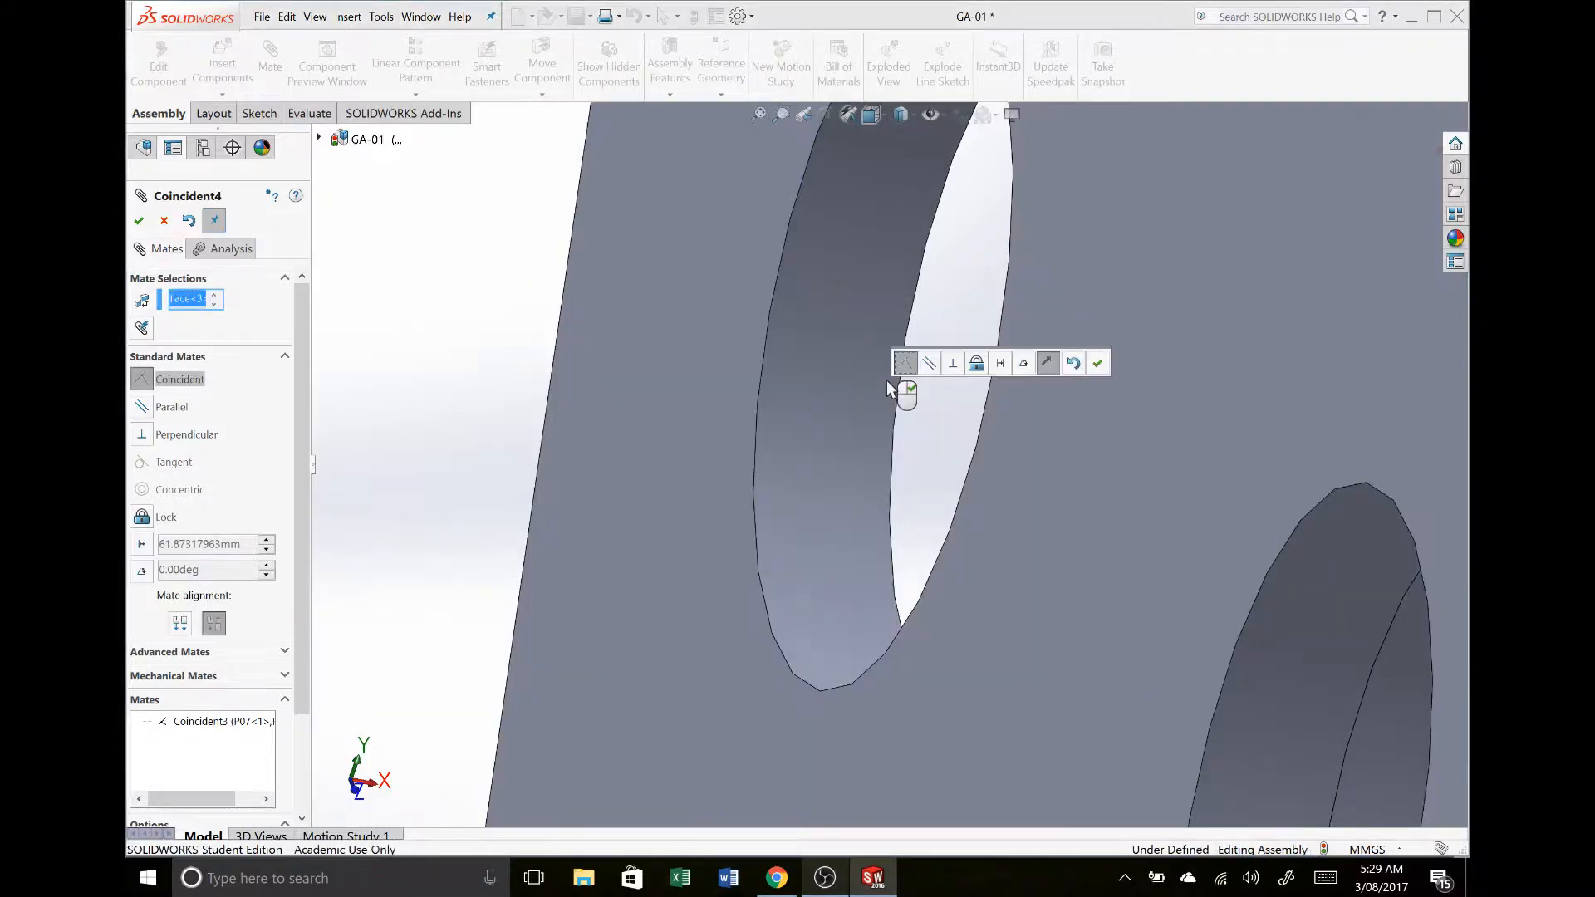
right_click(885, 381)
scroll(888, 382, up, 3)
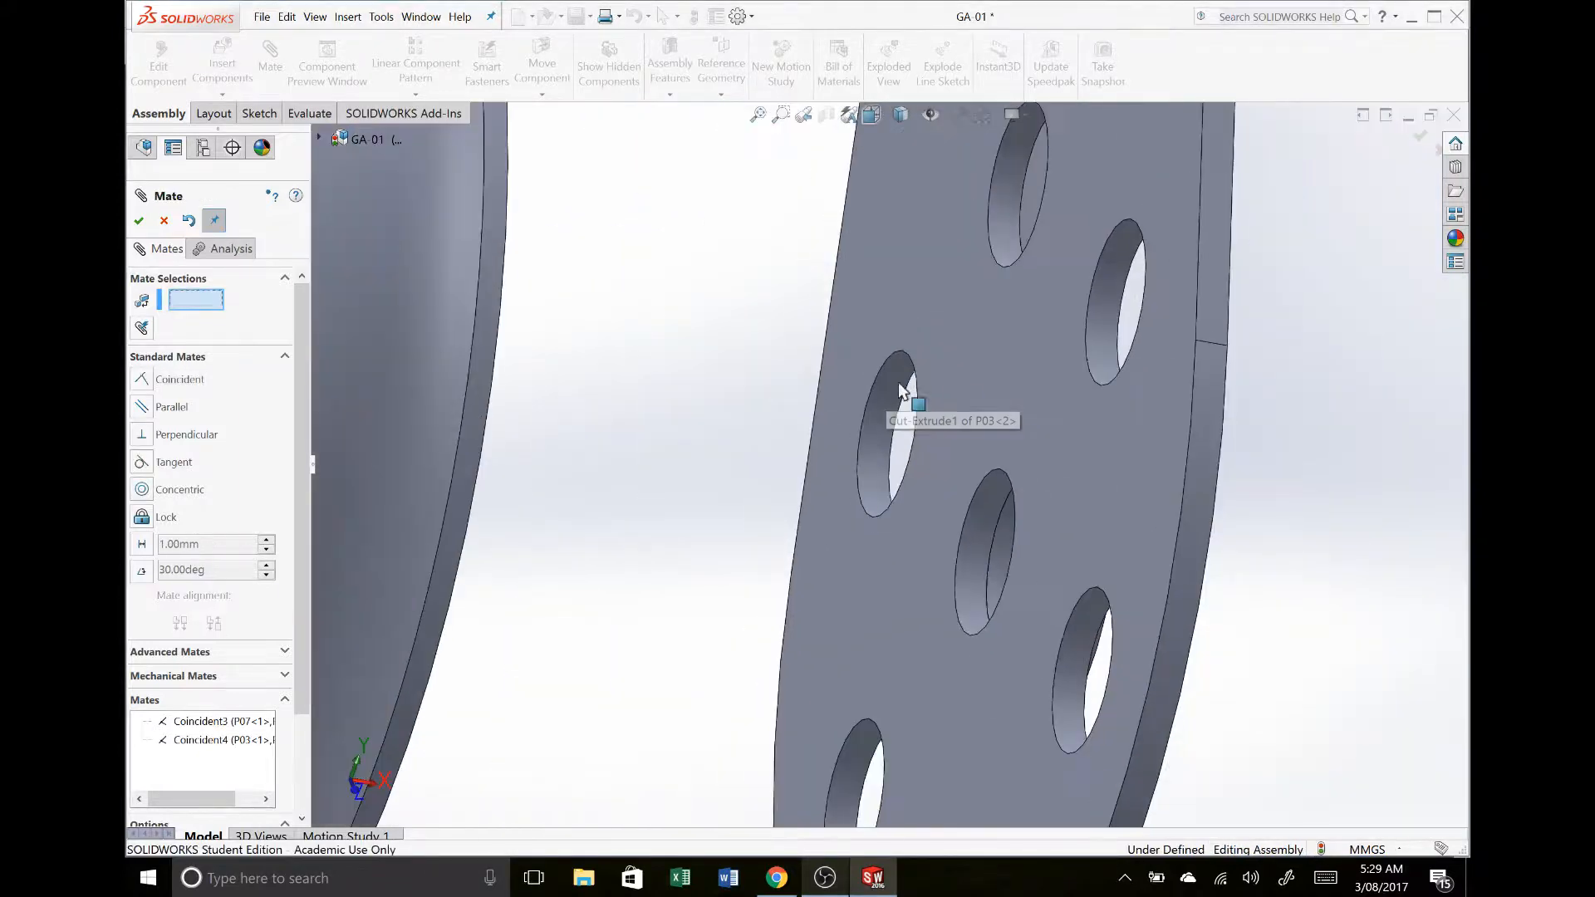
Step: Mate the second P03 side plate's inner face coincident with the facing end face of the P07 wheel hub
click(950, 379)
scroll(943, 388, up, 3)
middle_drag(936, 390, 731, 415)
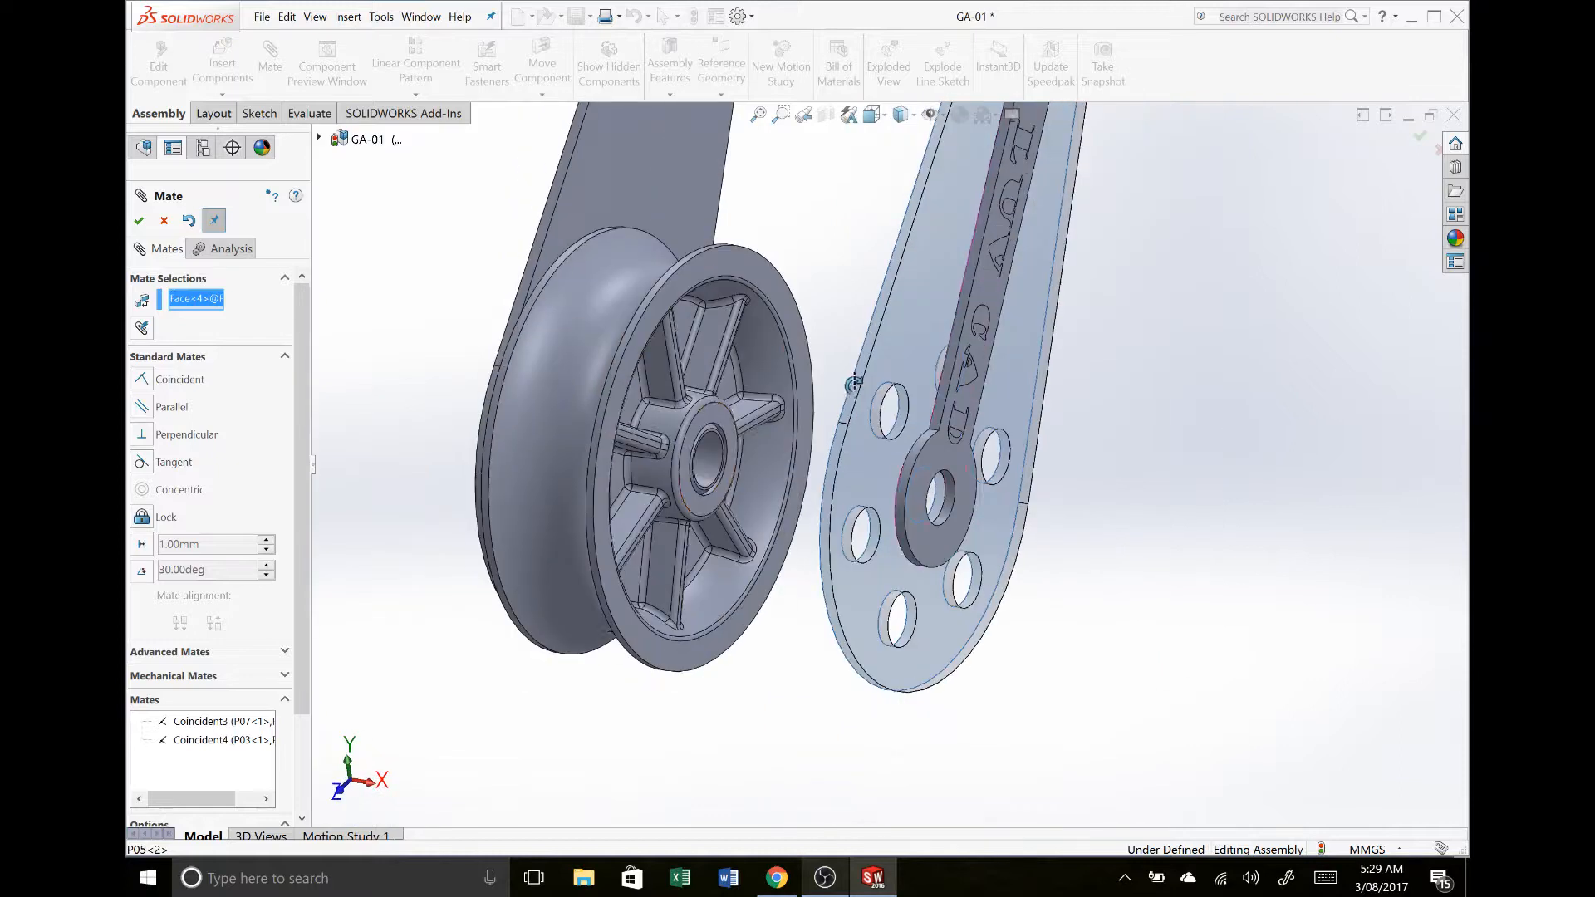
click(726, 412)
click(726, 412)
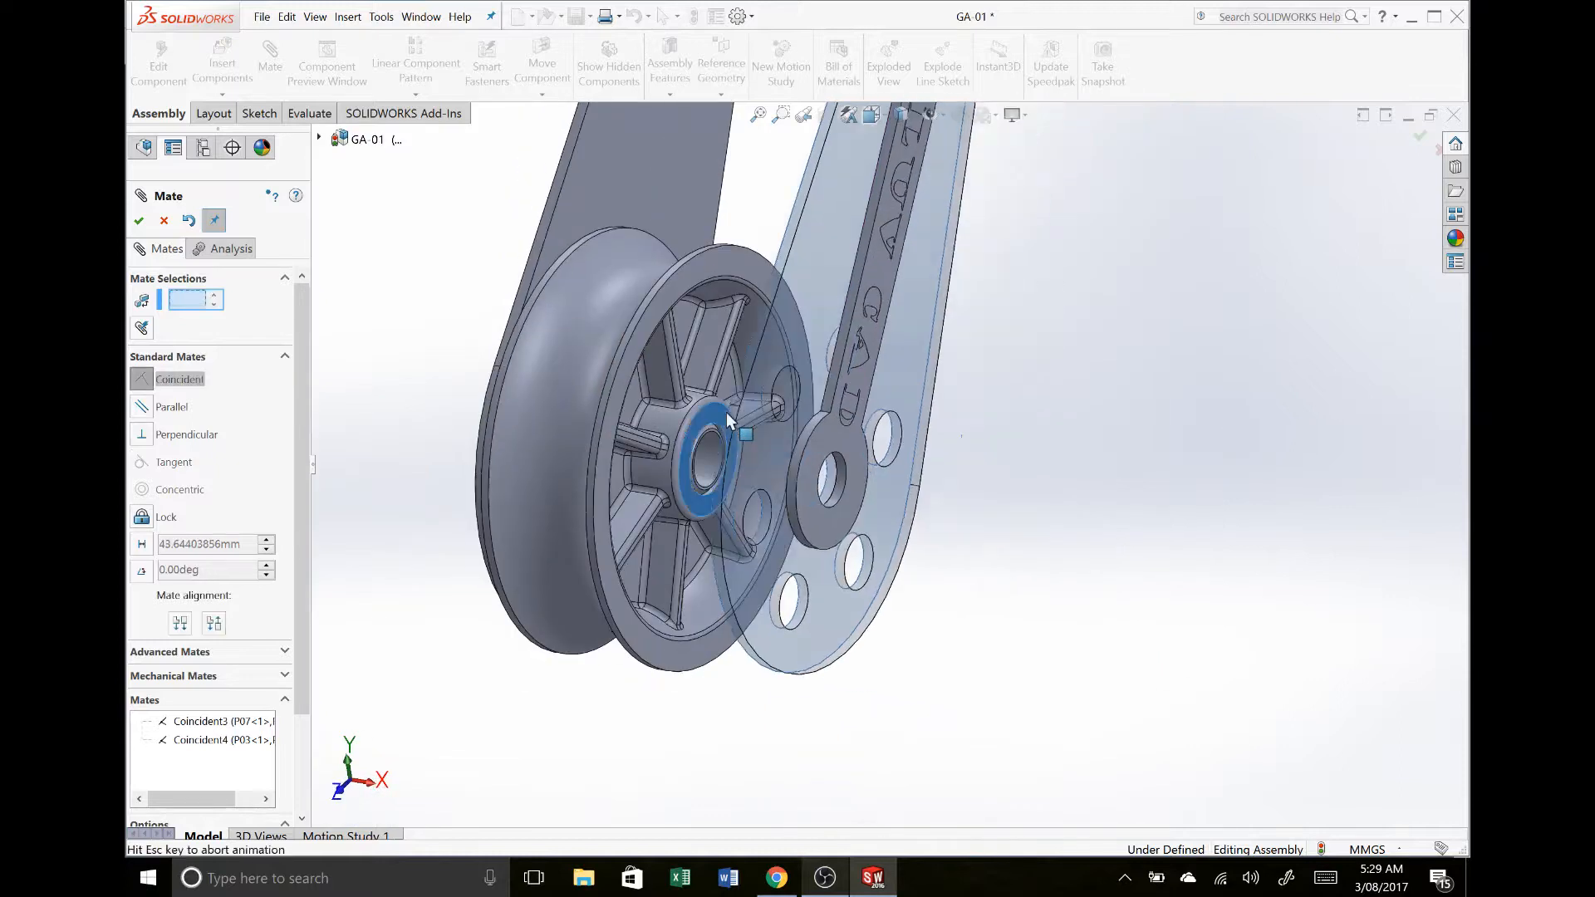
right_click(729, 420)
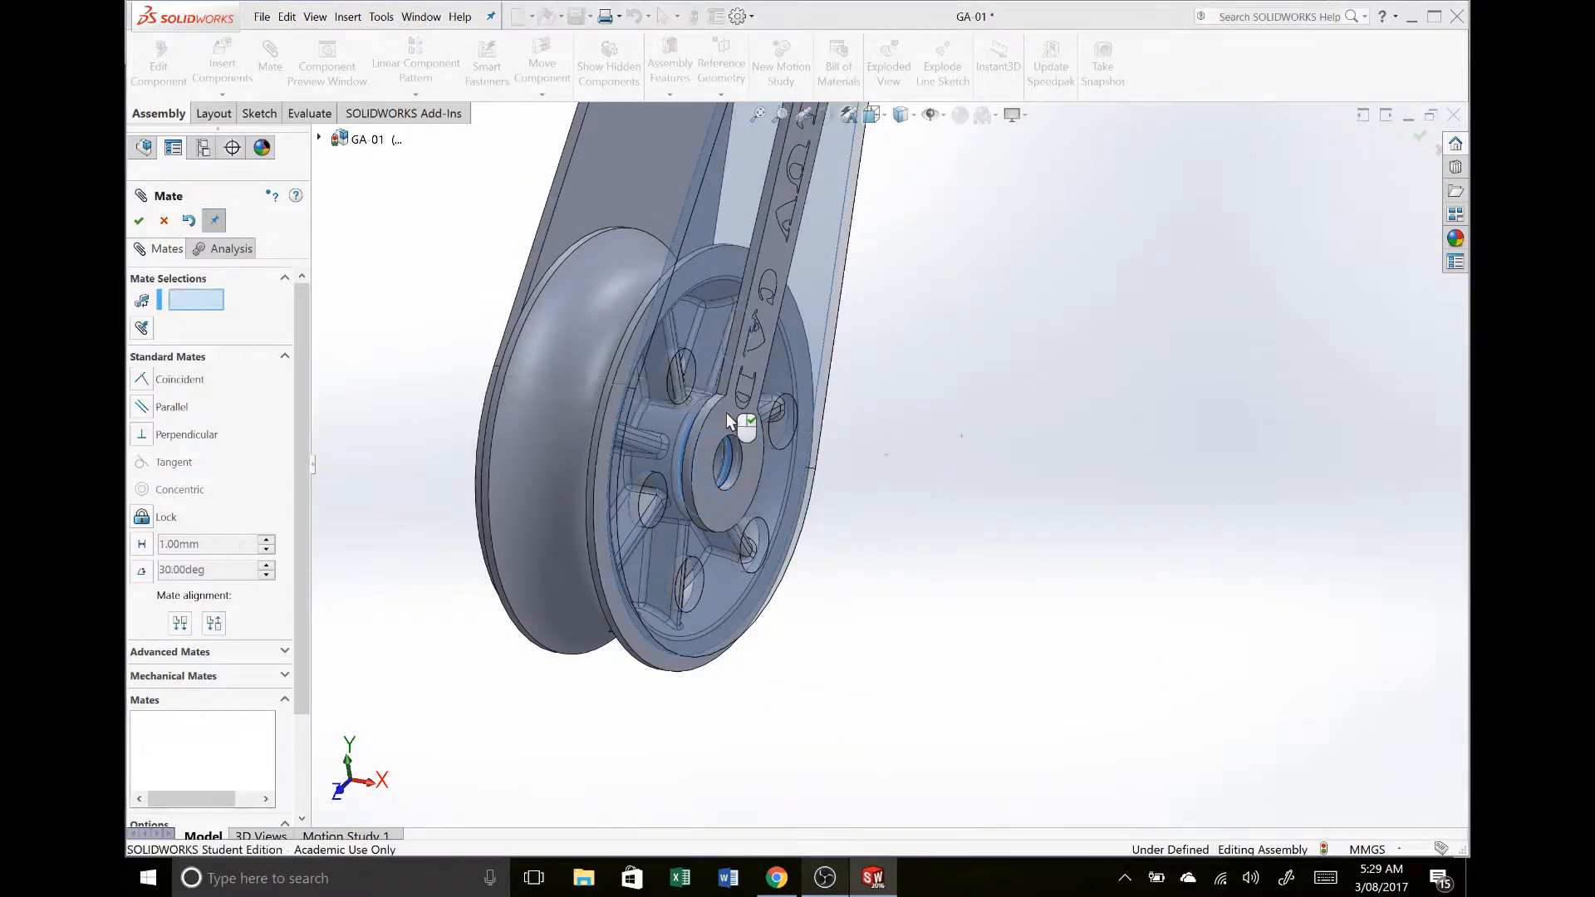
Step: Mate the upper P06 sleeve's end face coincident with the inner face of the first P03 side plate
scroll(738, 409, up, 5)
scroll(794, 373, down, 5)
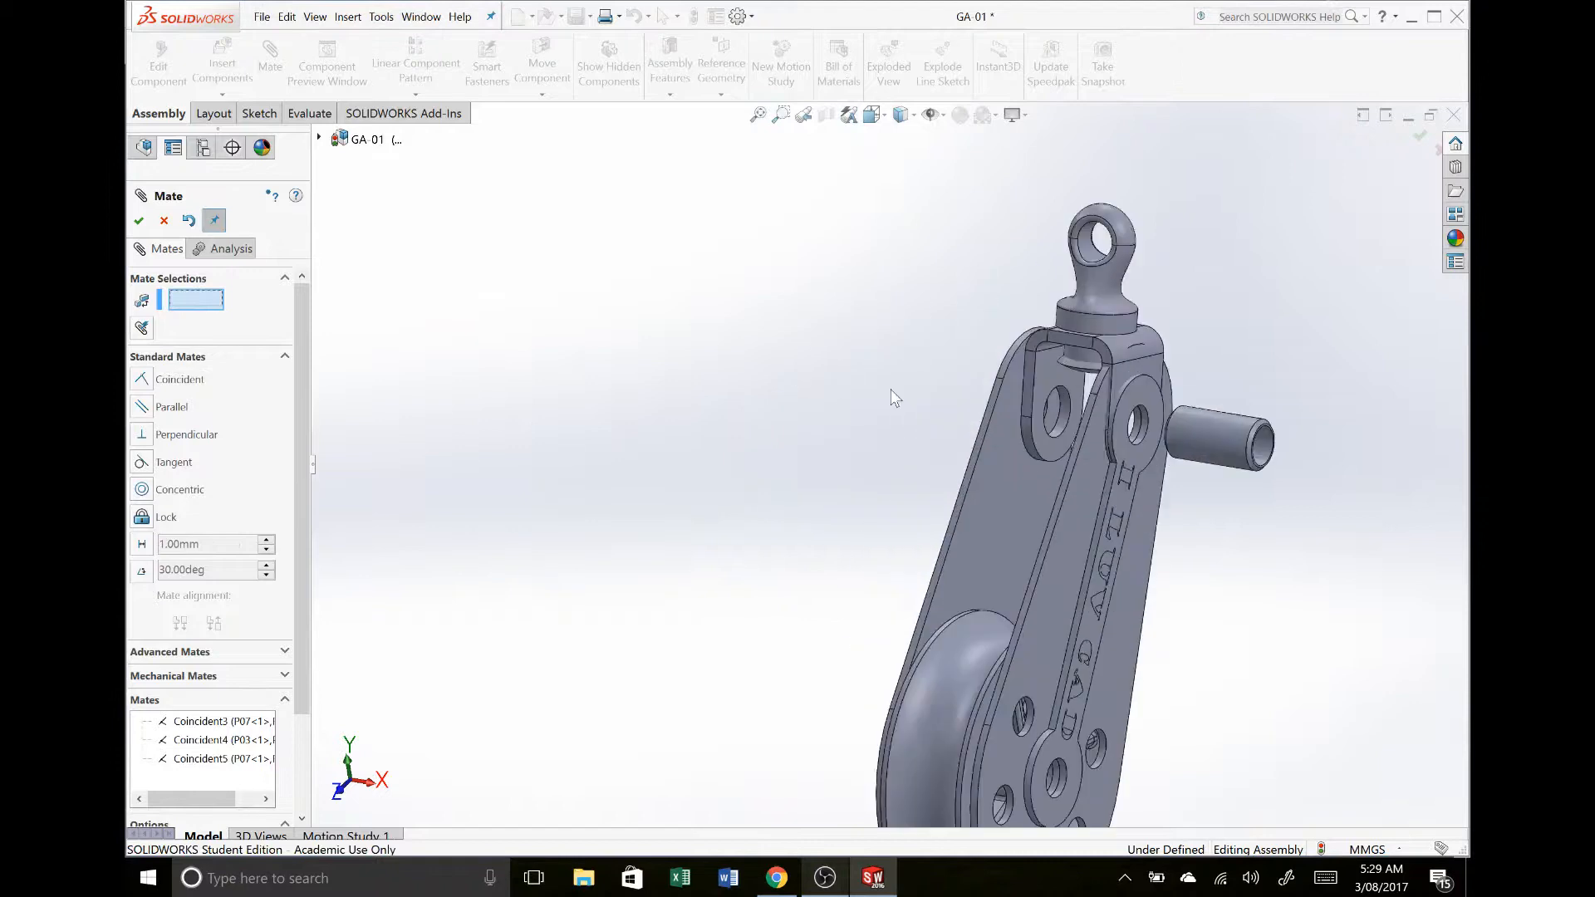
click(1104, 541)
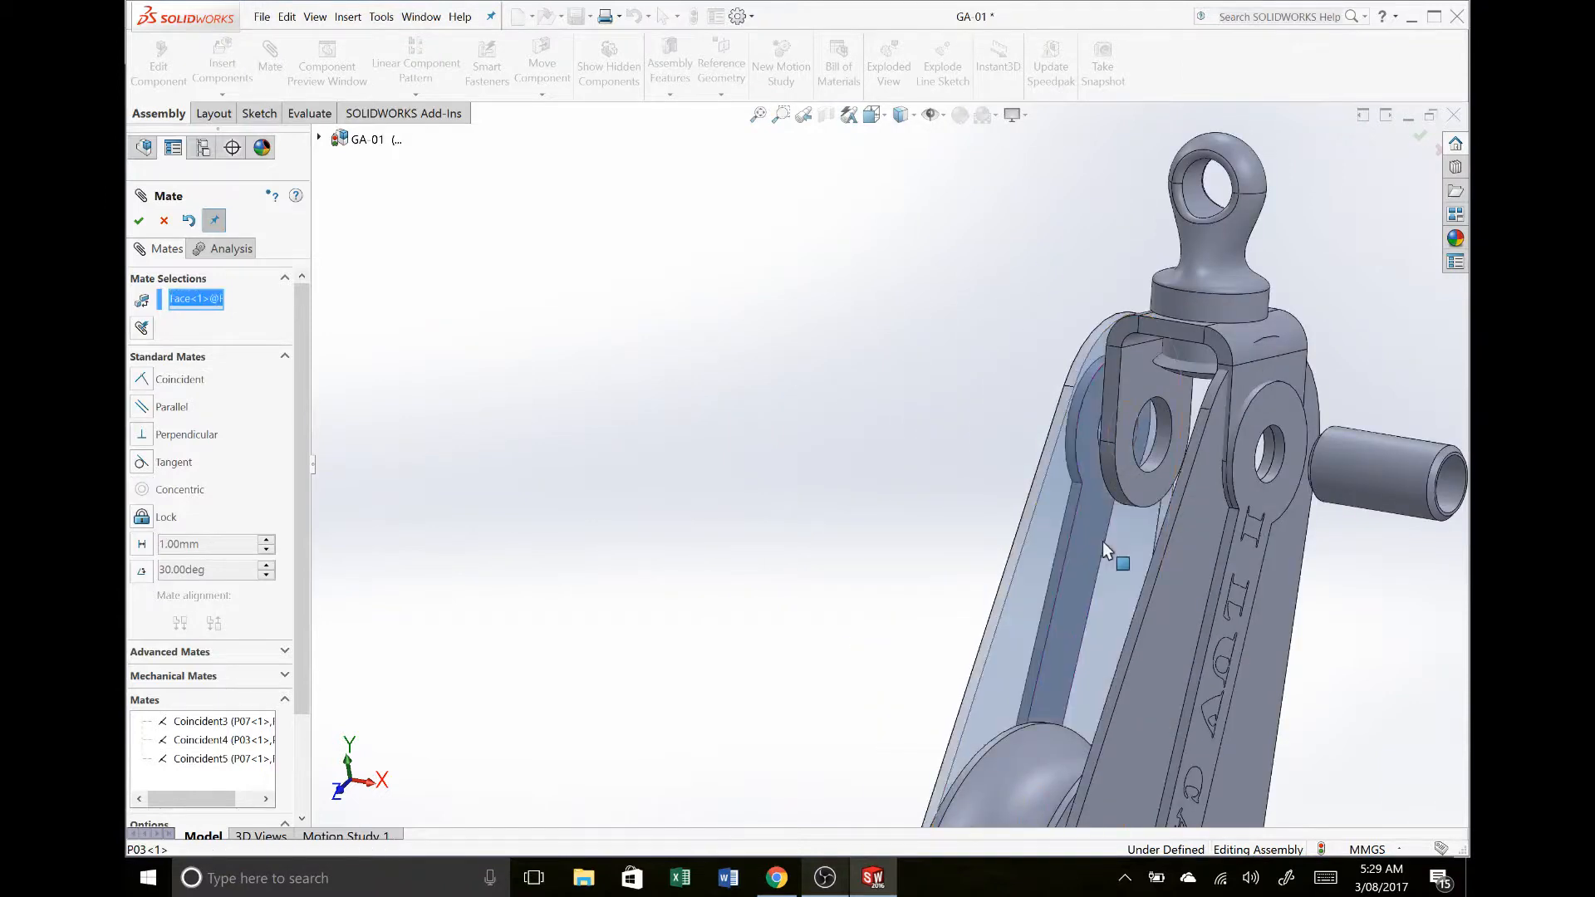
middle_drag(1103, 541, 1193, 548)
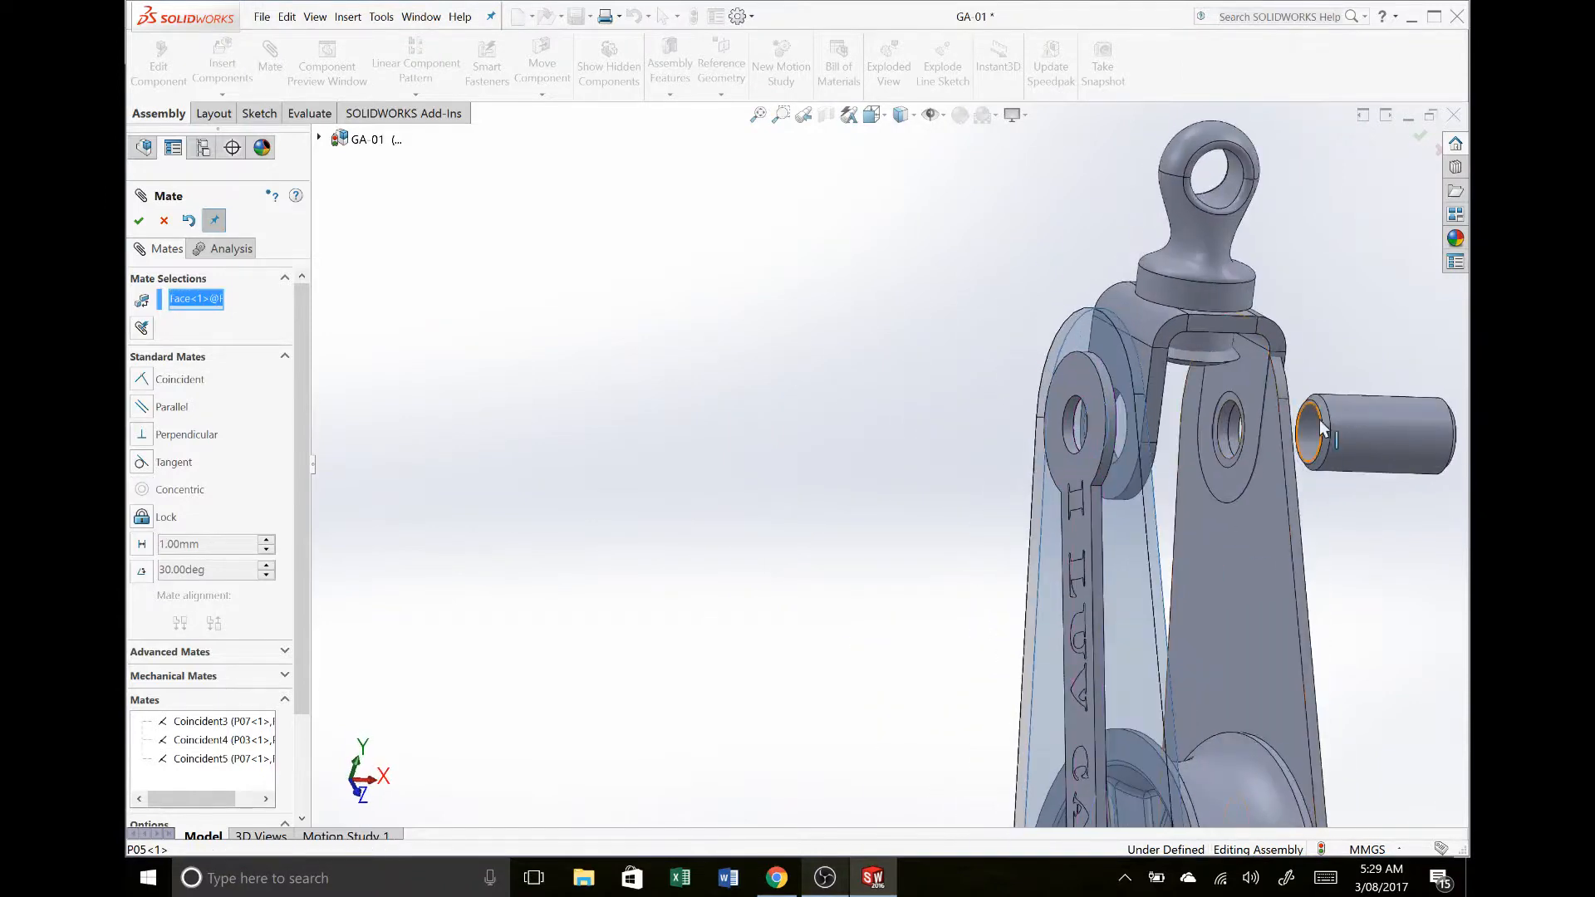
scroll(1040, 353, down, 8)
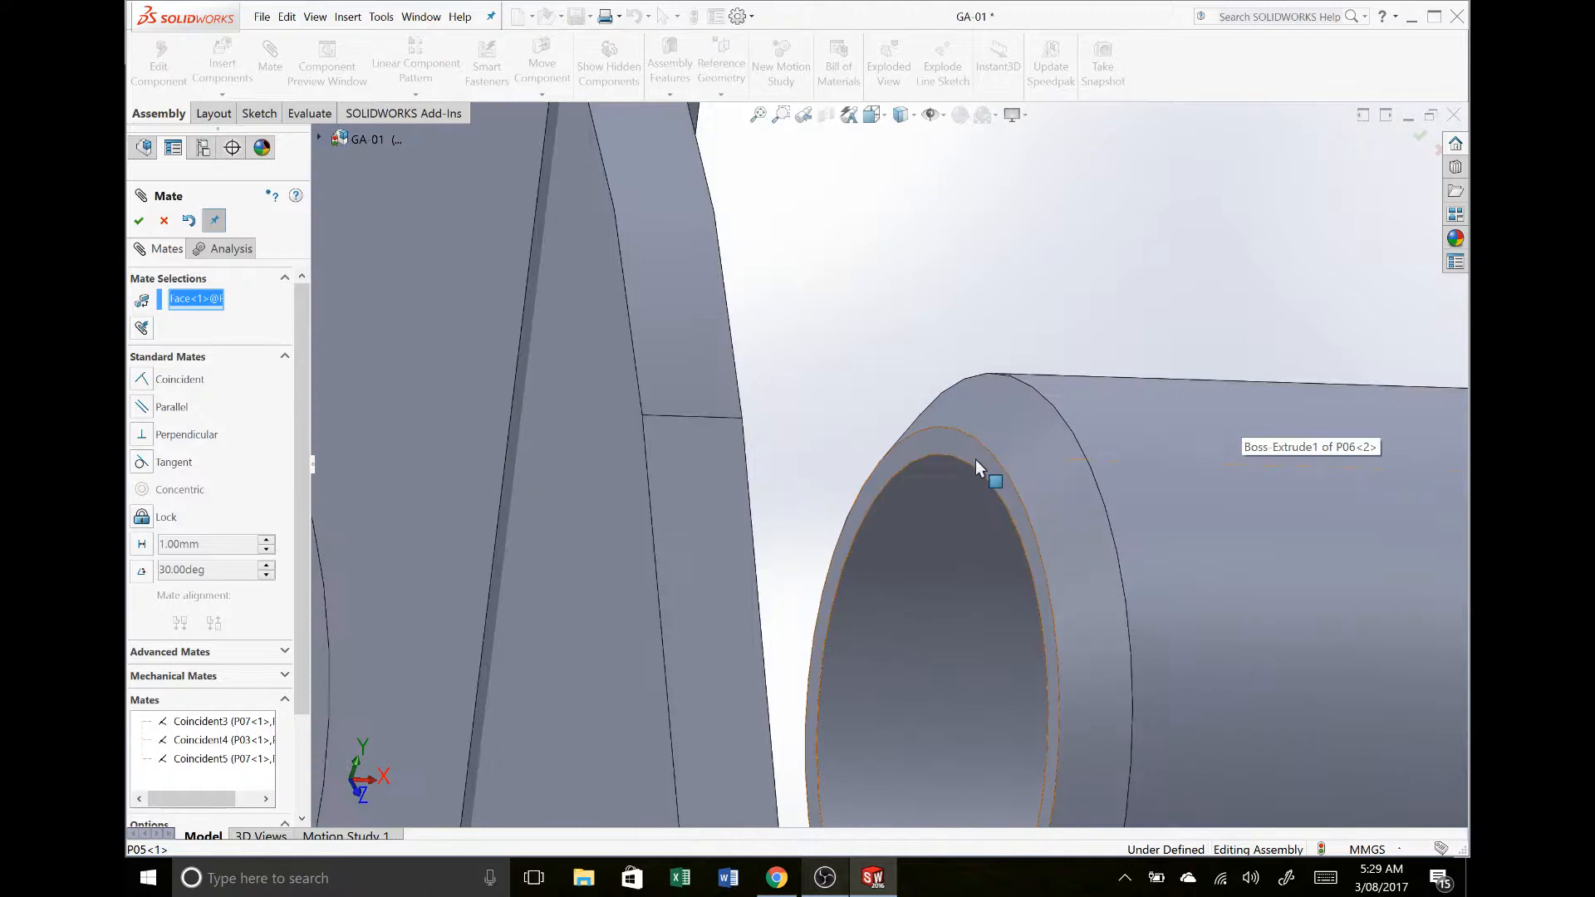
click(975, 461)
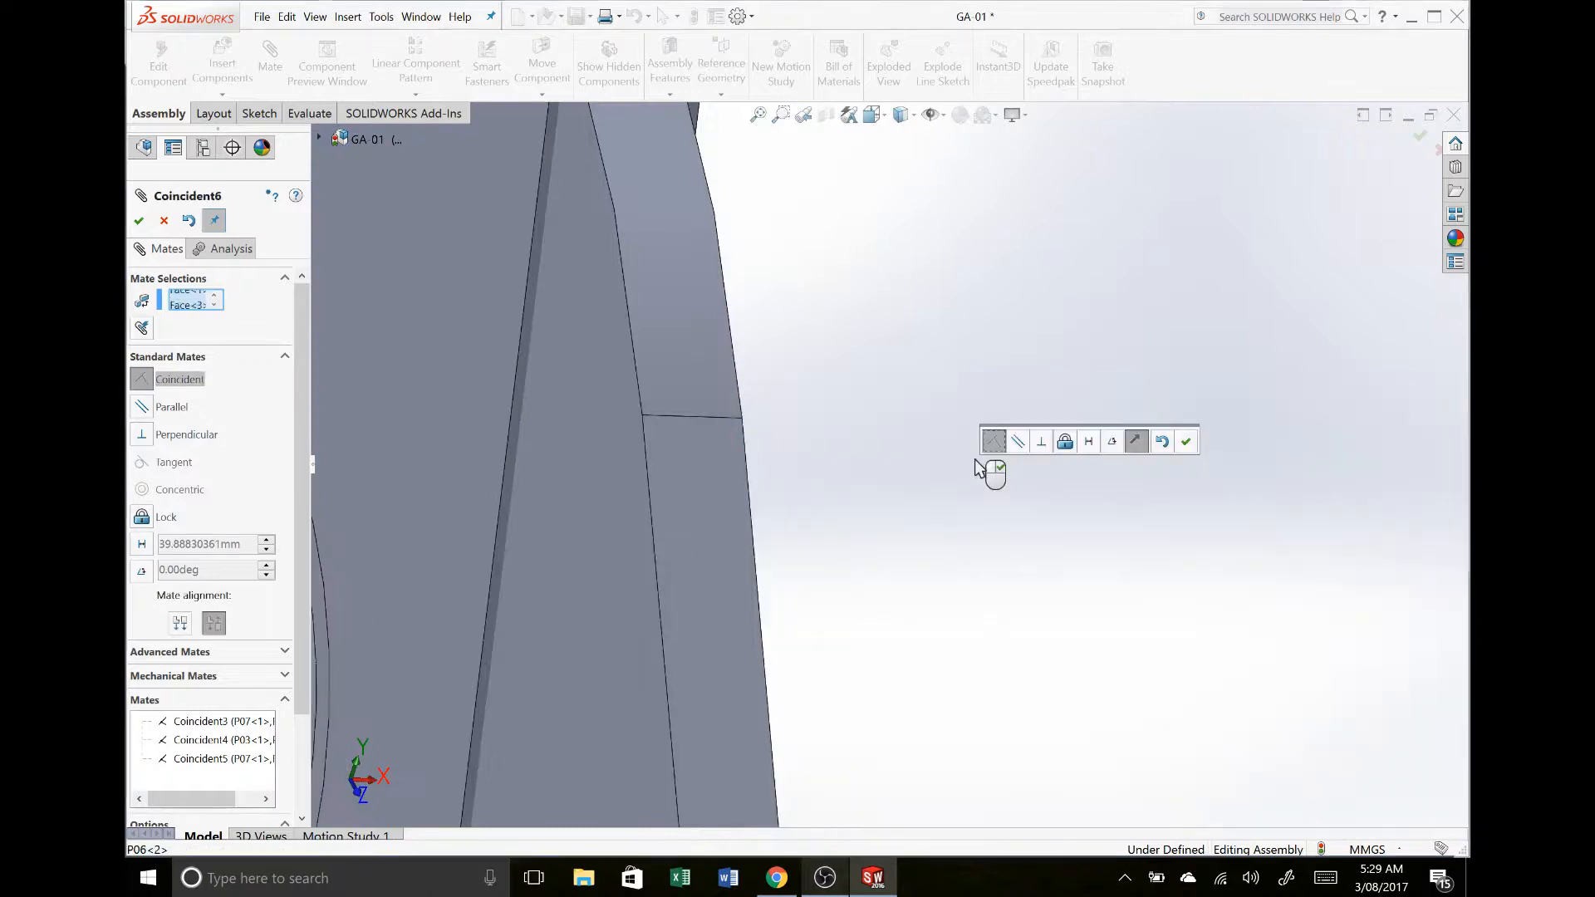
right_click(973, 461)
Step: Mate the outer face of SA-01's P04 bracket coincident with the first P03 side plate's inner face, and finish mating
scroll(970, 465, up, 6)
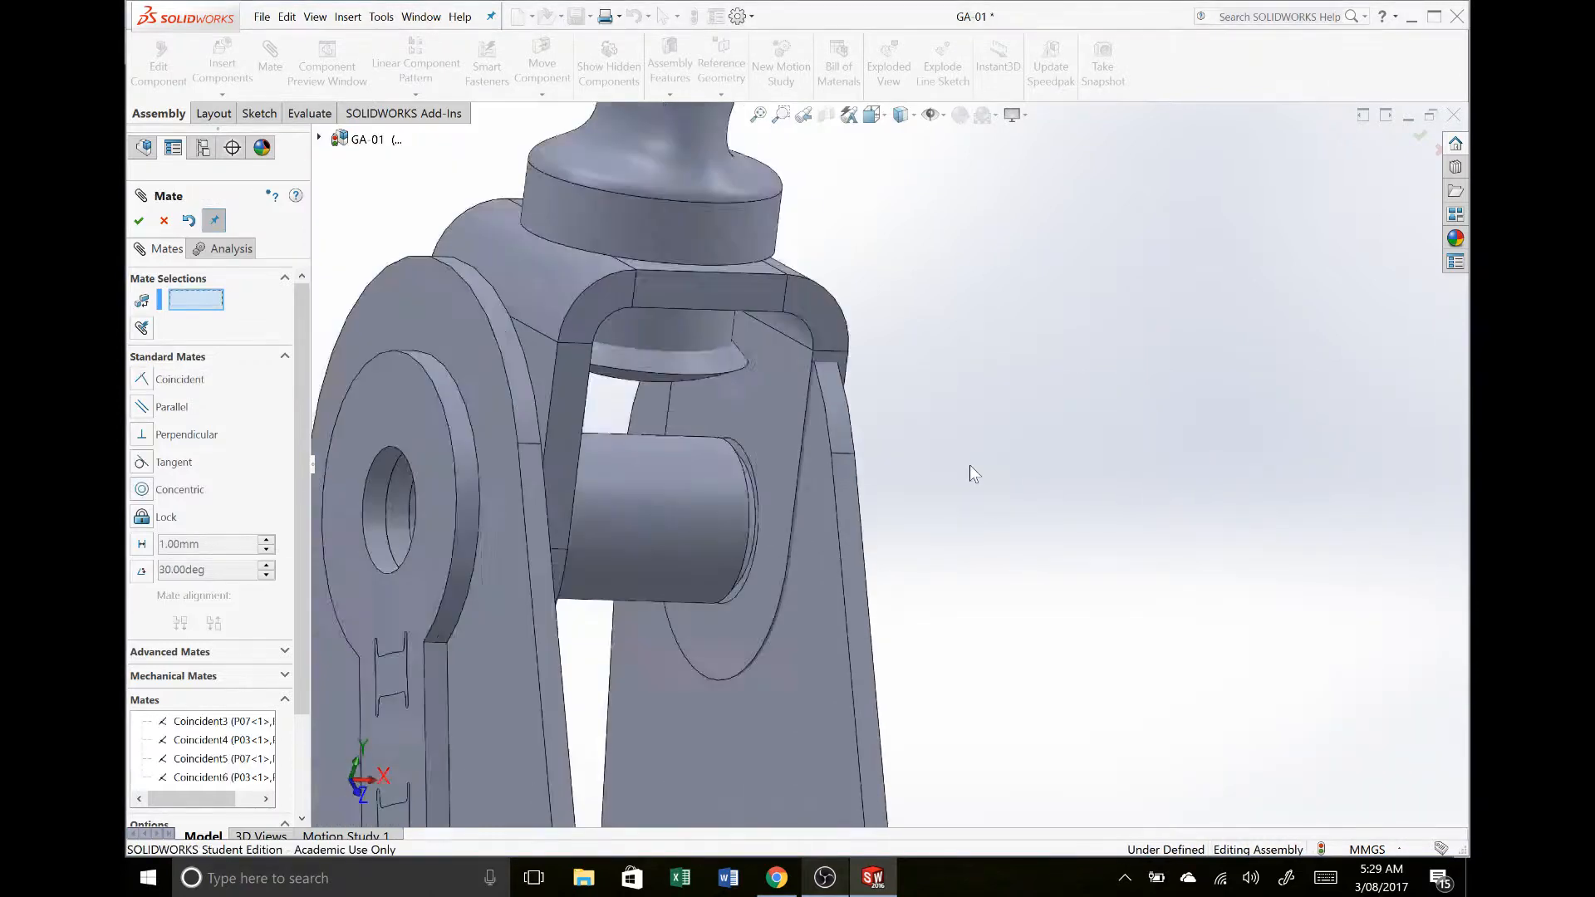
scroll(735, 432, down, 4)
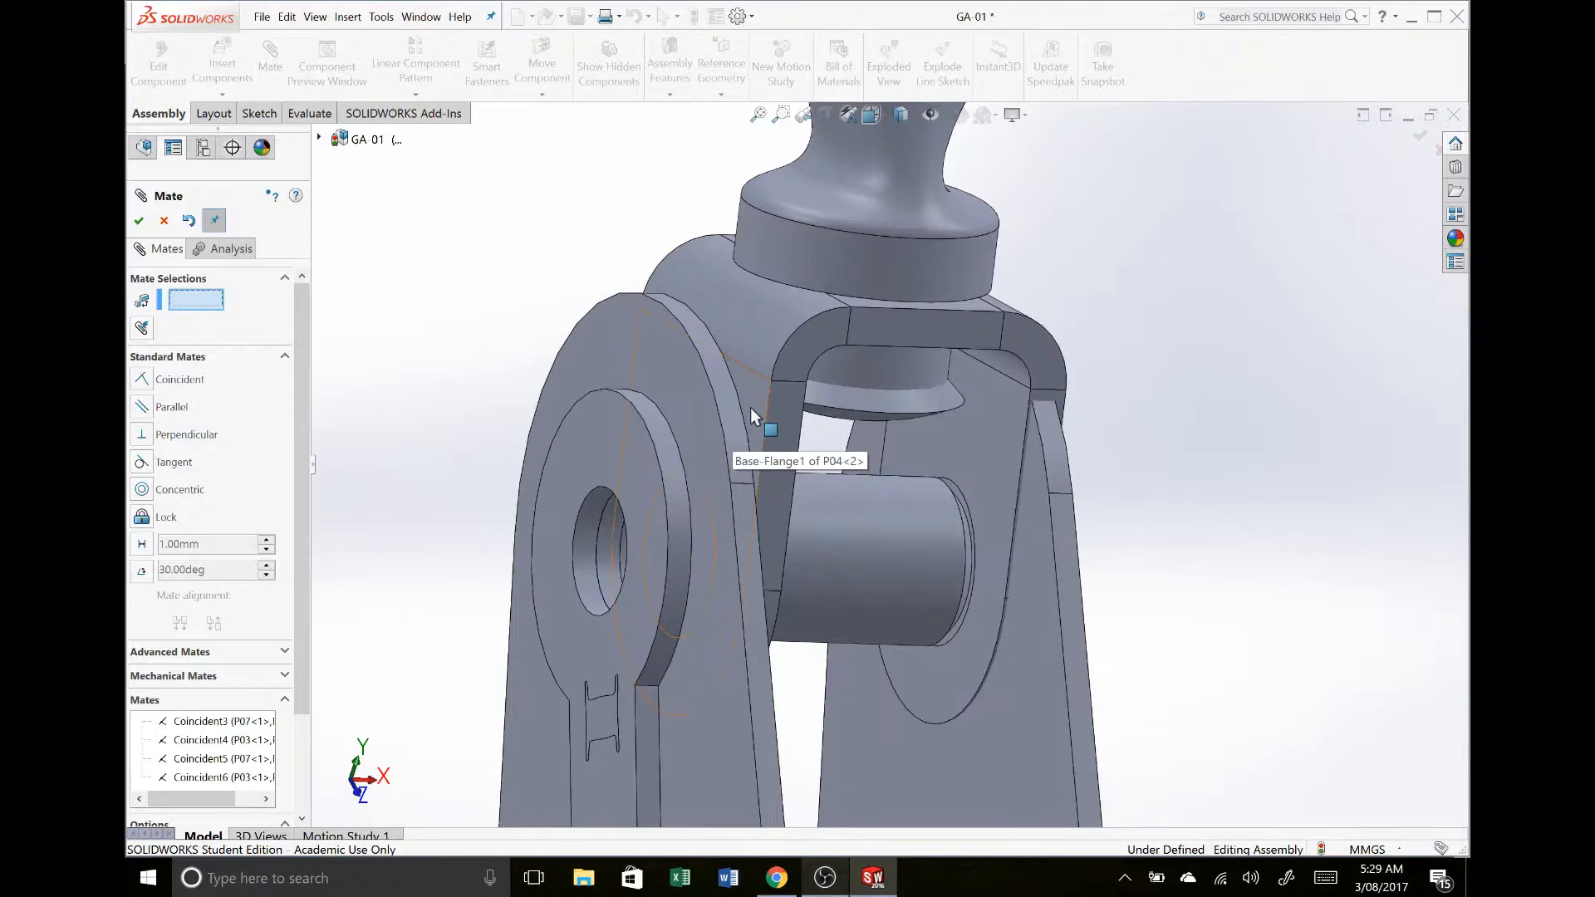
click(749, 396)
click(729, 415)
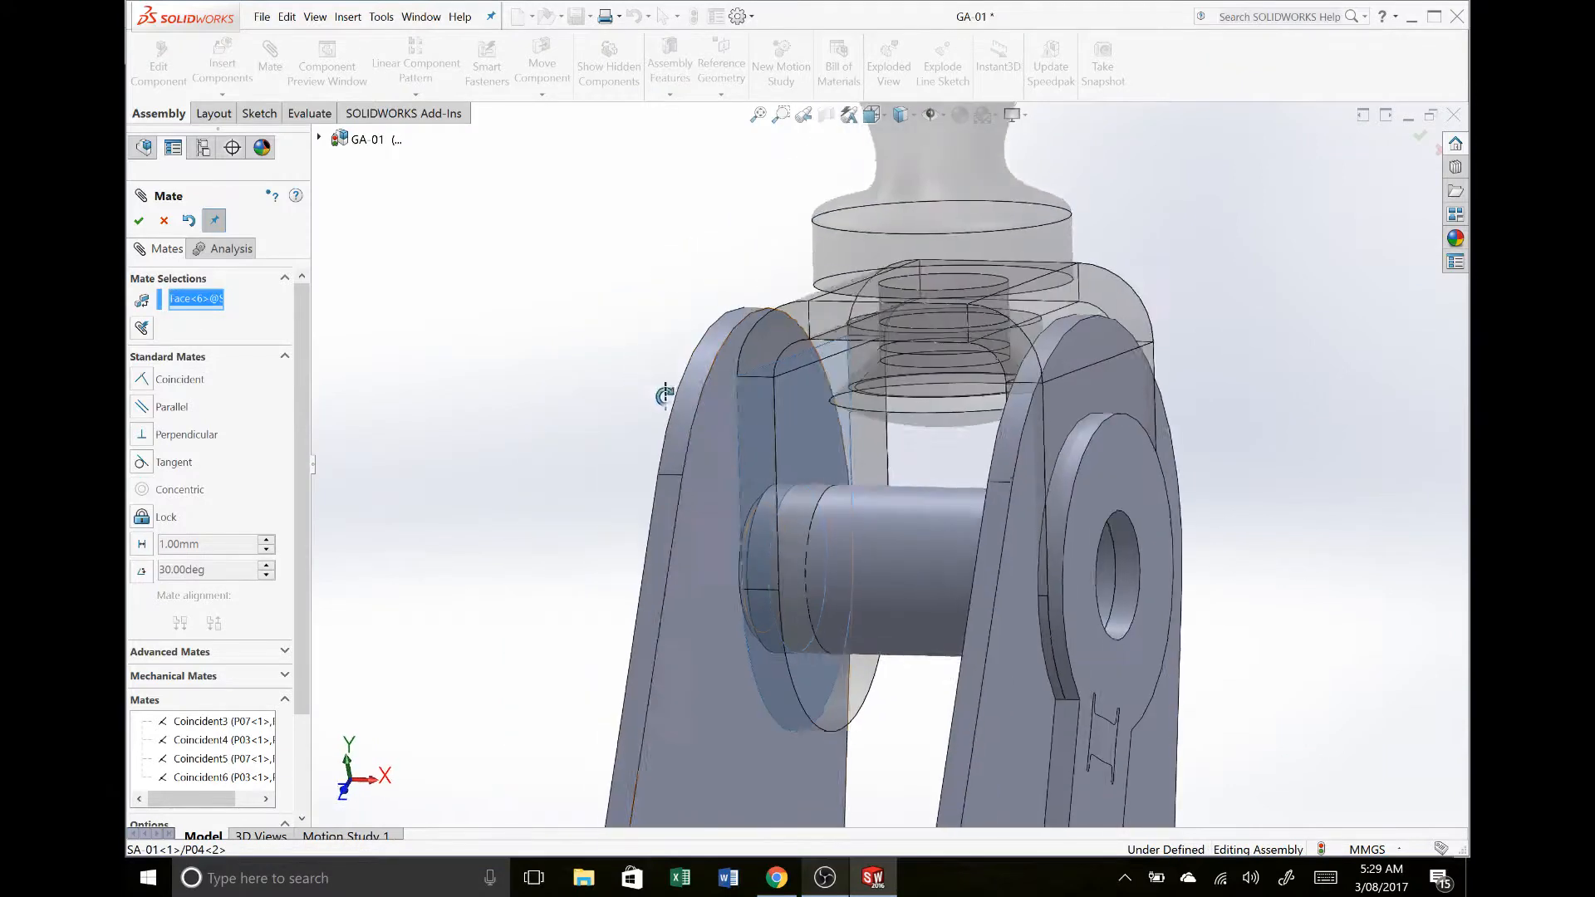
right_click(724, 439)
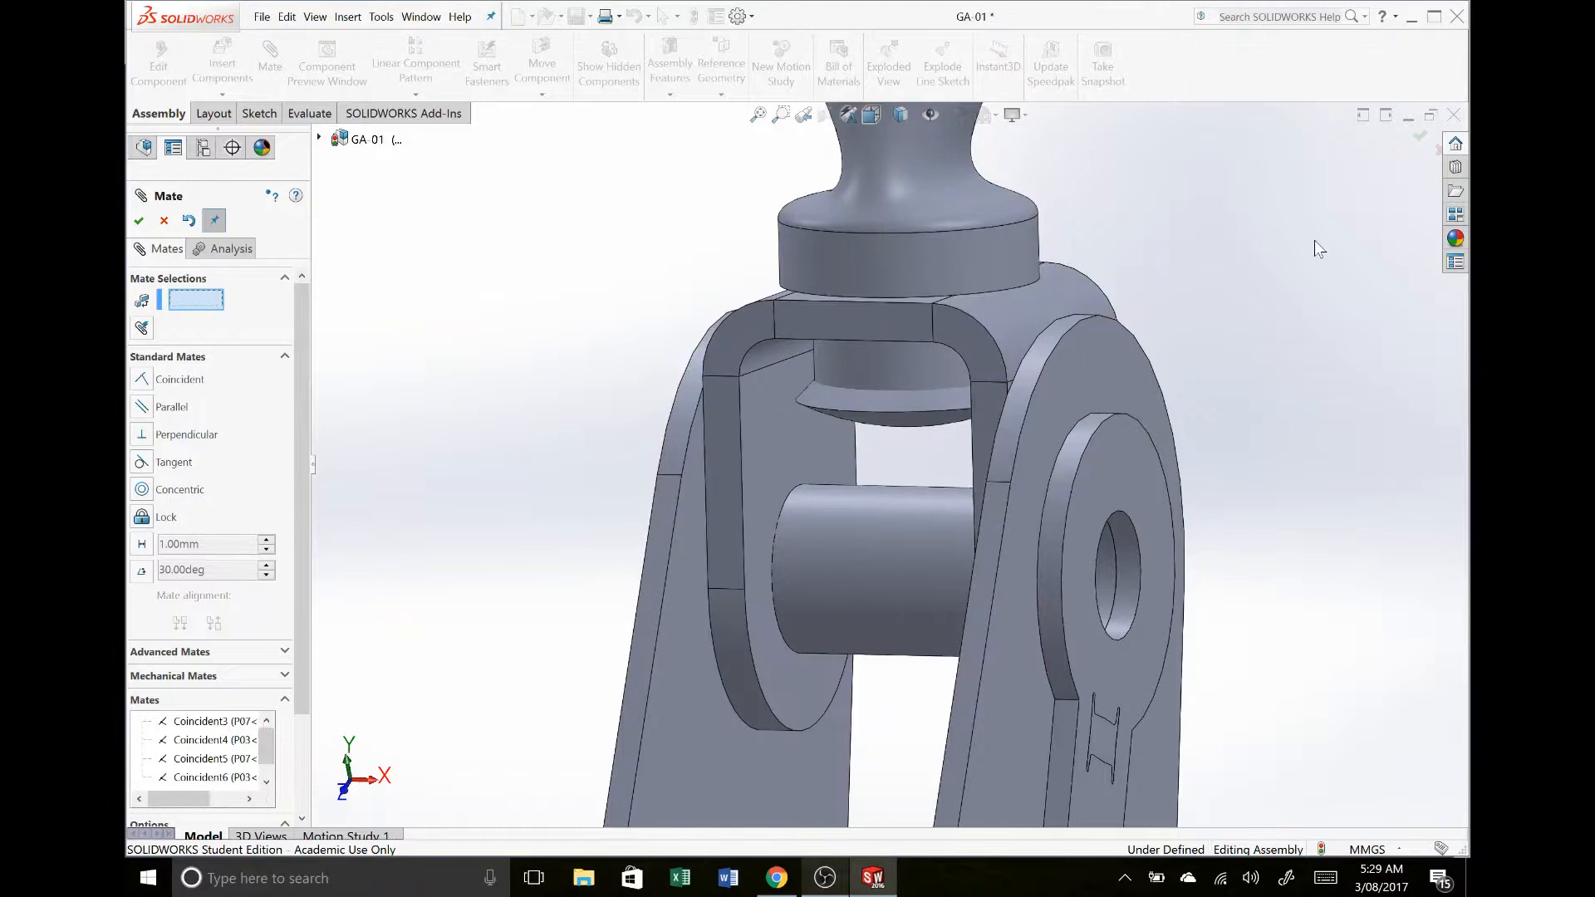
scroll(1246, 345, up, 5)
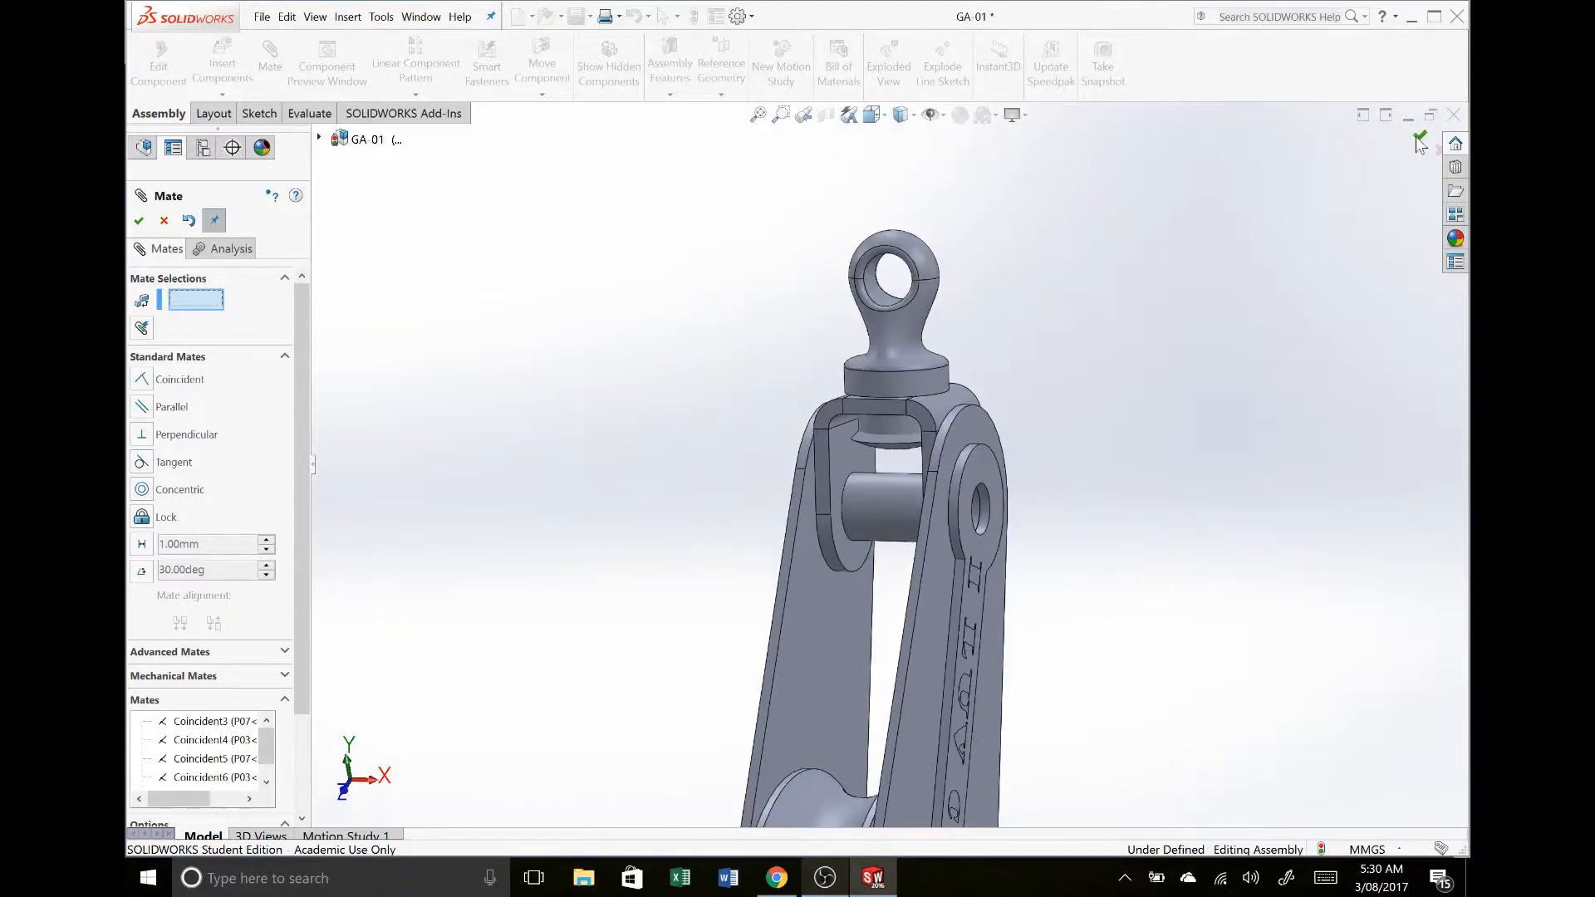
key(Return)
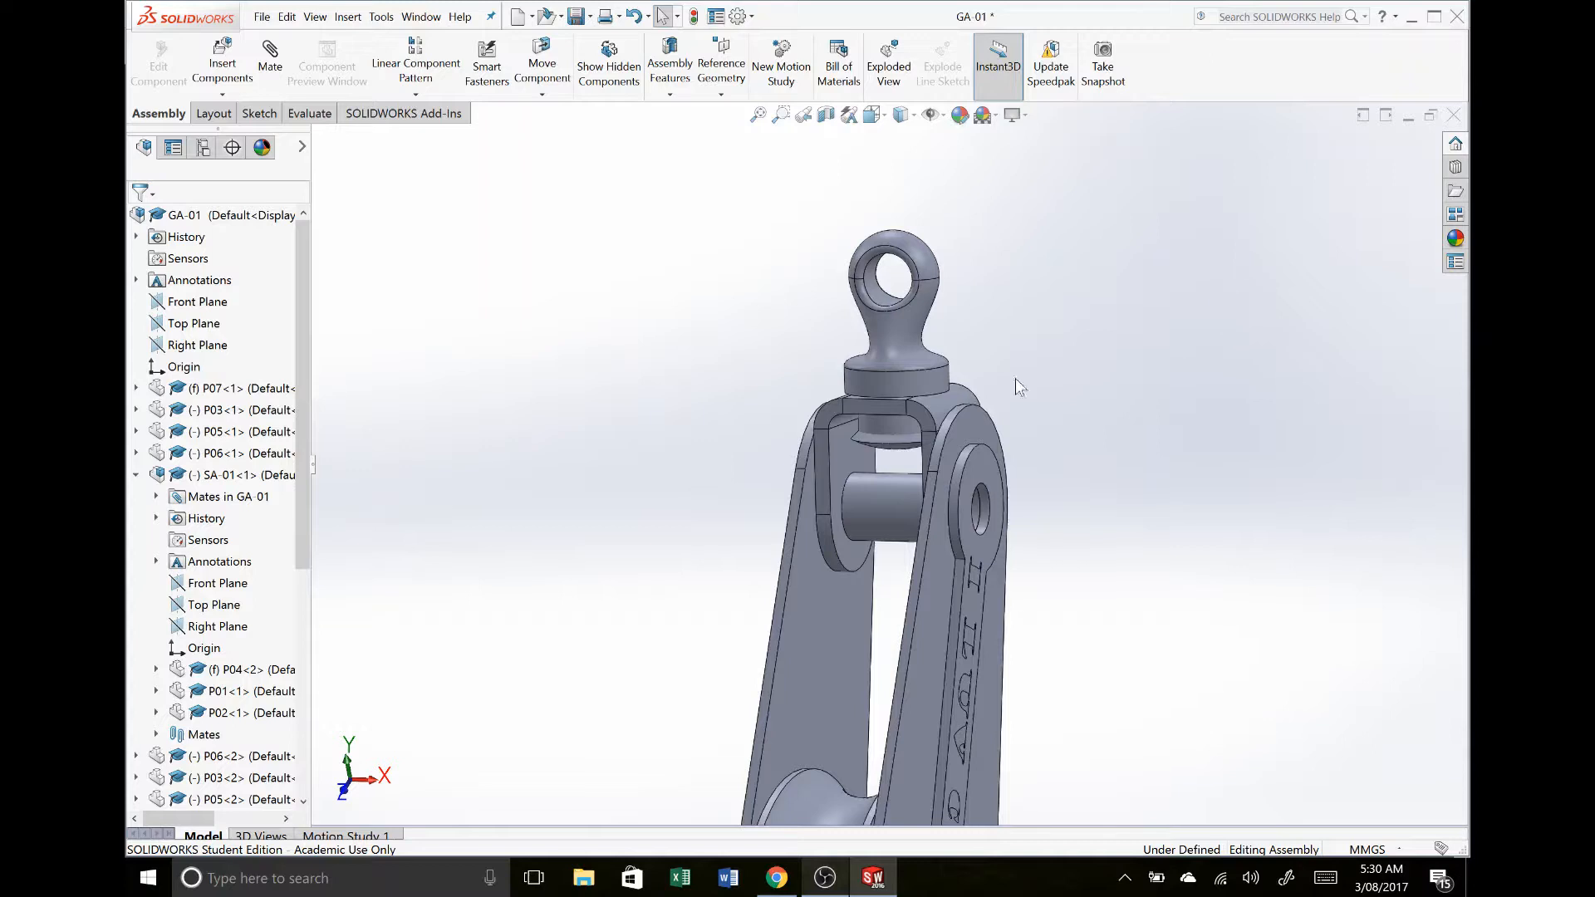
Step: Move the second P03 side plate to test how the mated pulley assembly can still swing
scroll(1000, 397, up, 2)
scroll(999, 396, up, 5)
scroll(925, 516, down, 3)
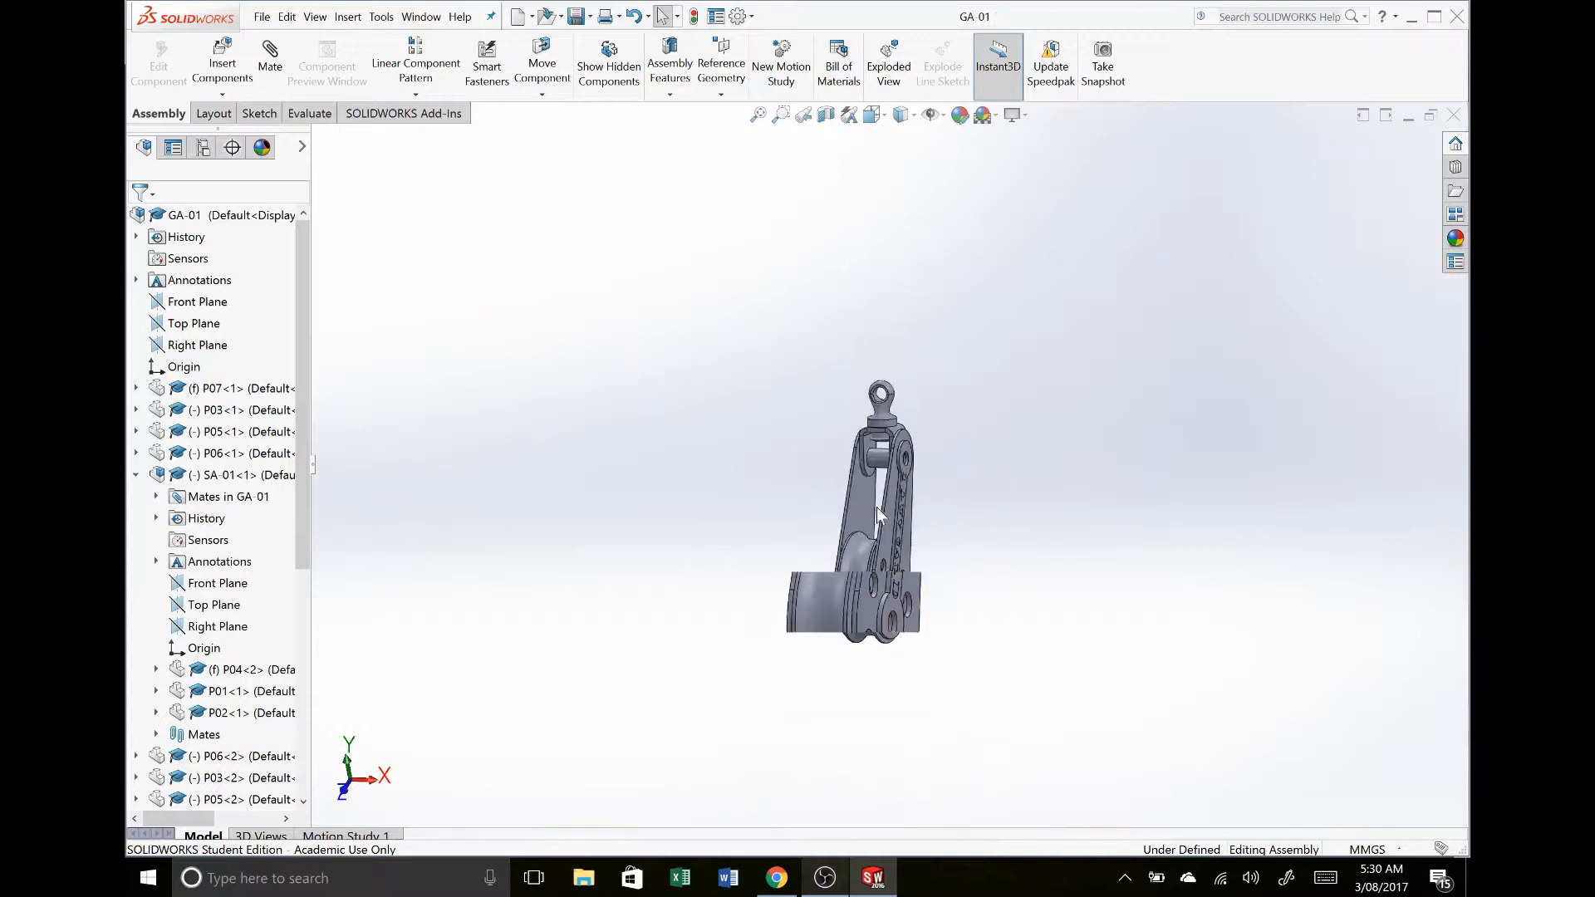
click(915, 372)
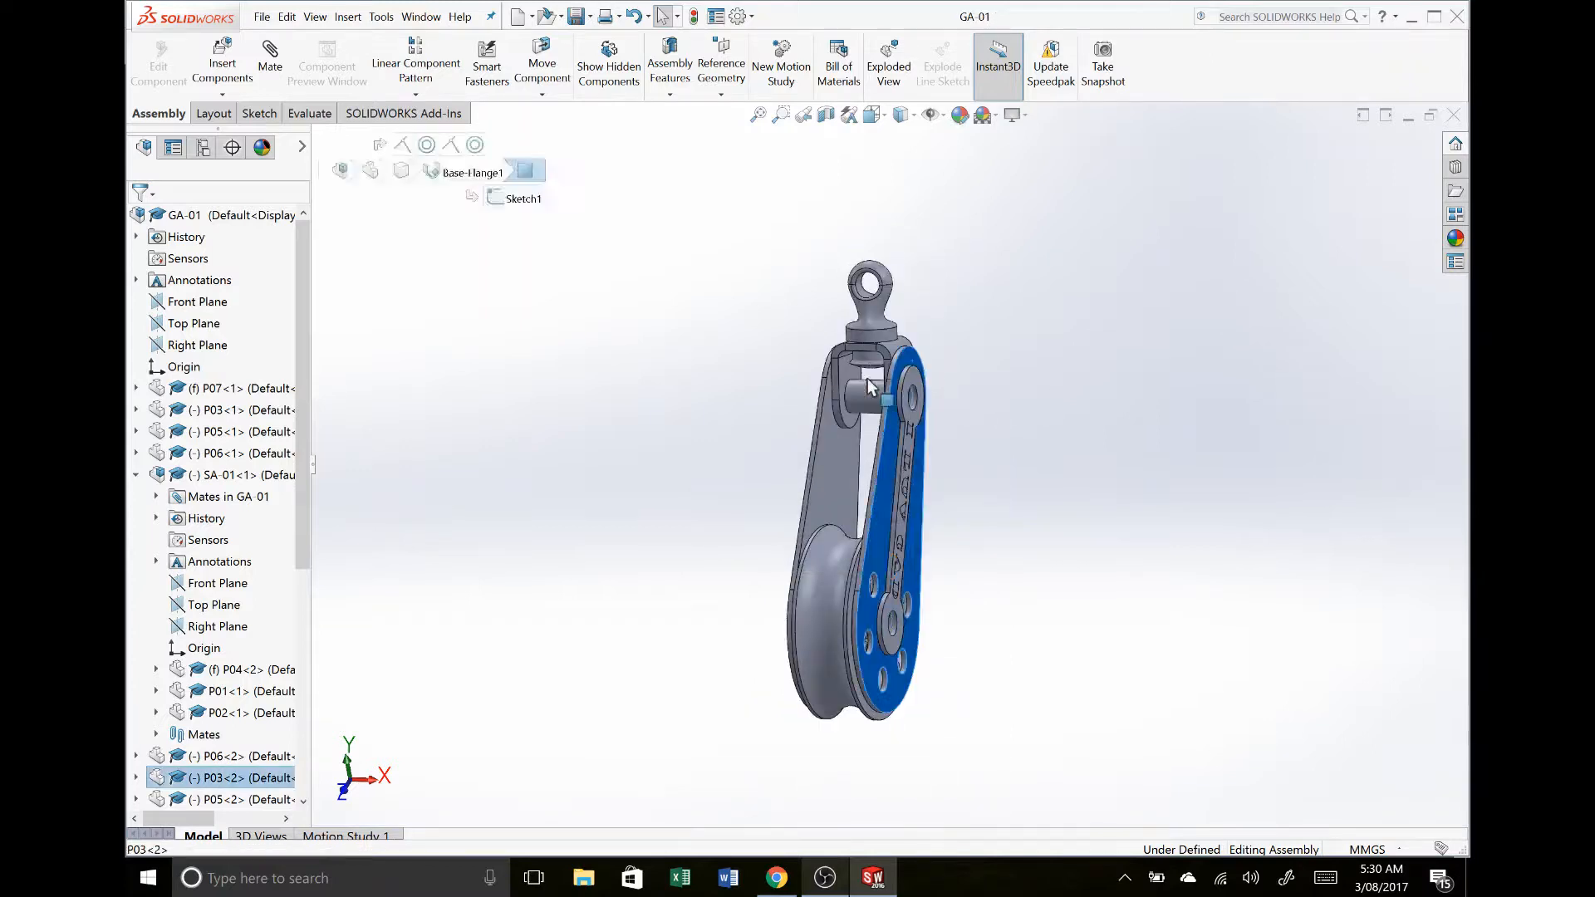
drag(915, 373, 731, 268)
key(Escape)
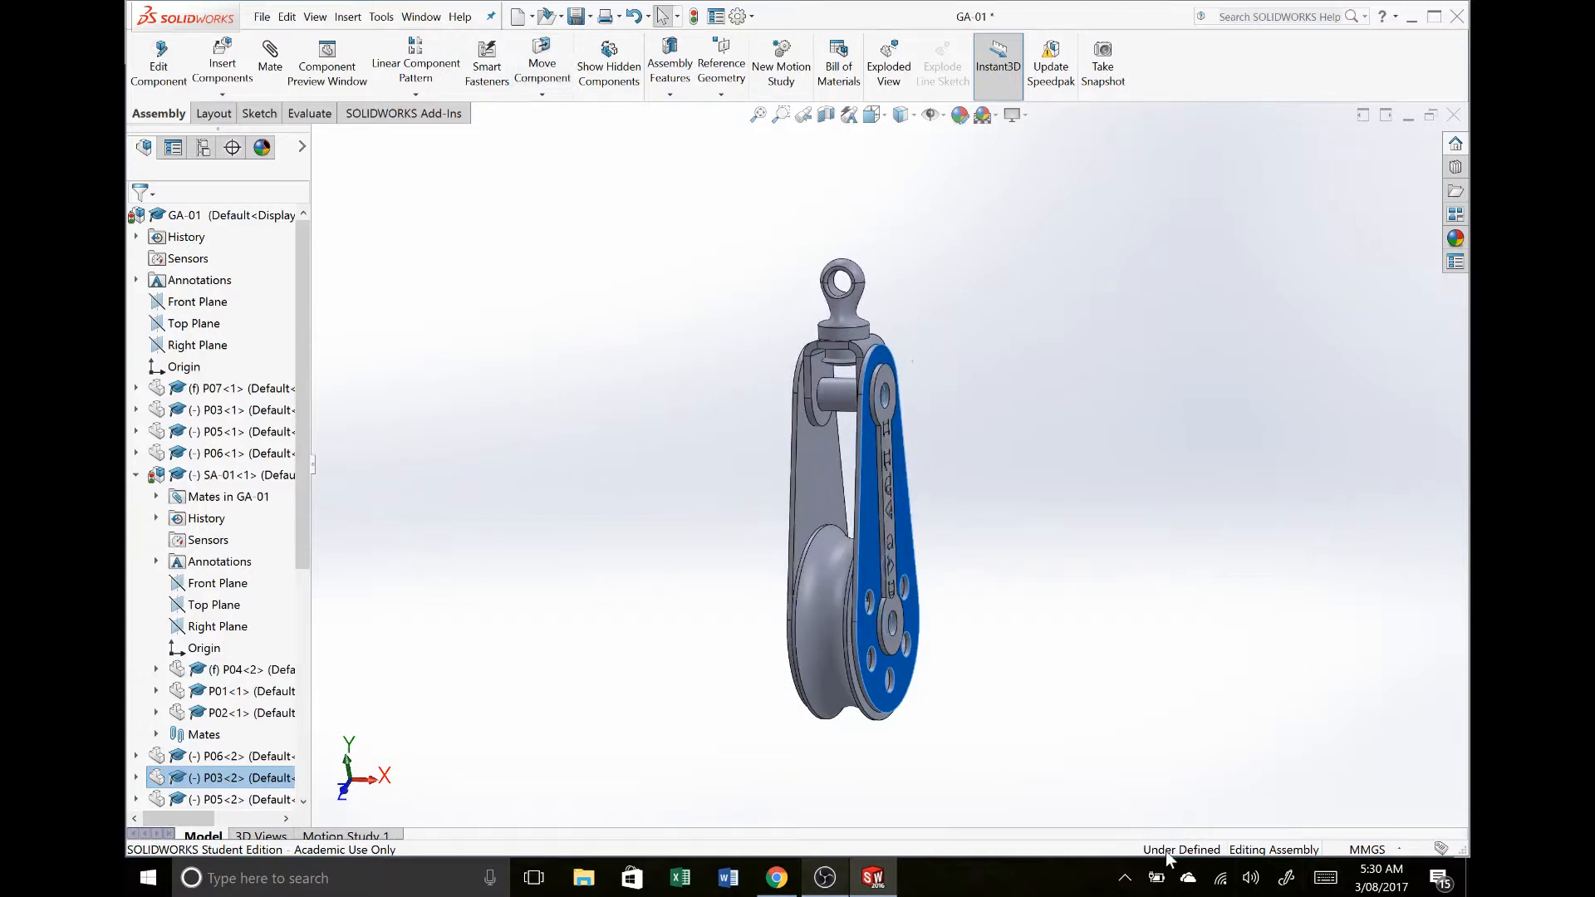
Step: Examine the mated pulley up close, including the engraved P05 strap, the side plate holes and the sleeve fit
click(1058, 700)
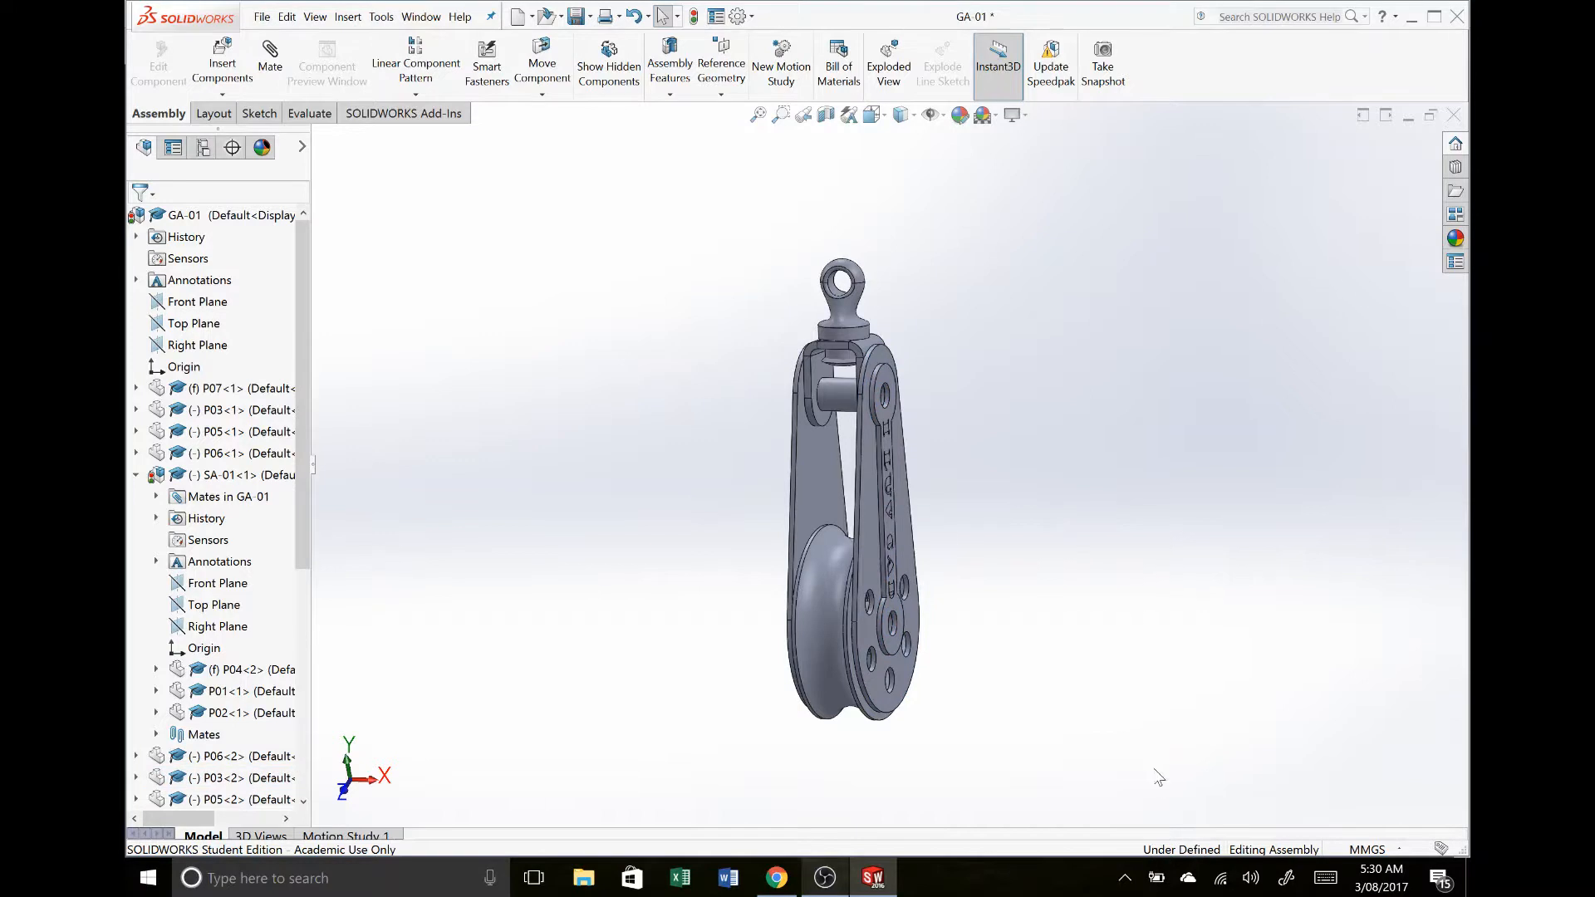
middle_drag(1006, 652, 955, 633)
scroll(952, 633, down, 5)
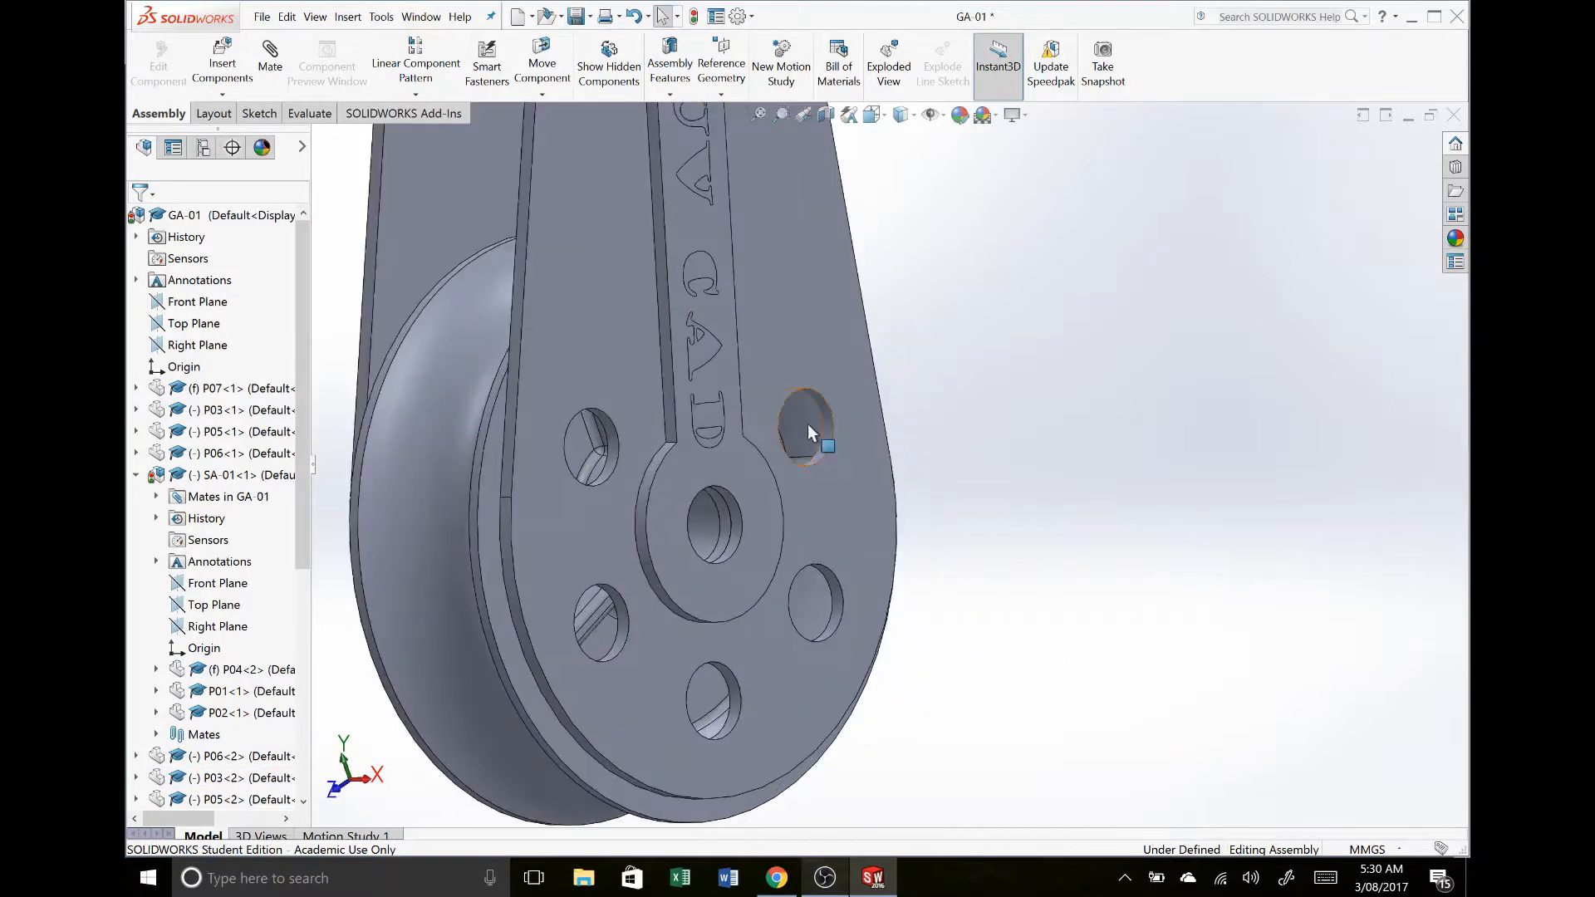
click(704, 358)
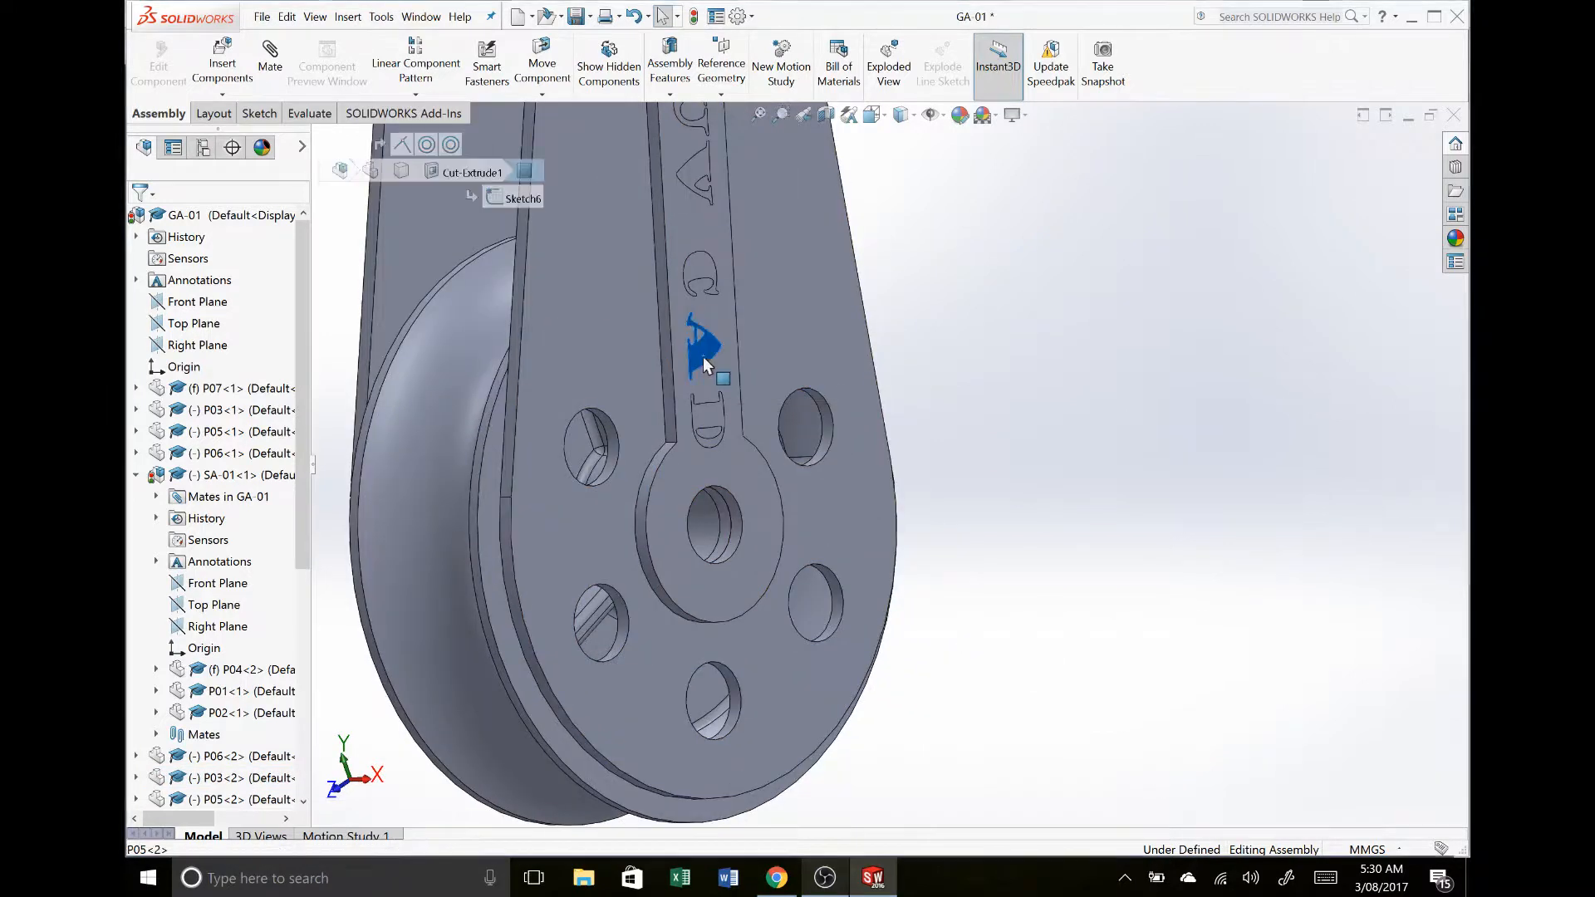
scroll(820, 382, up, 5)
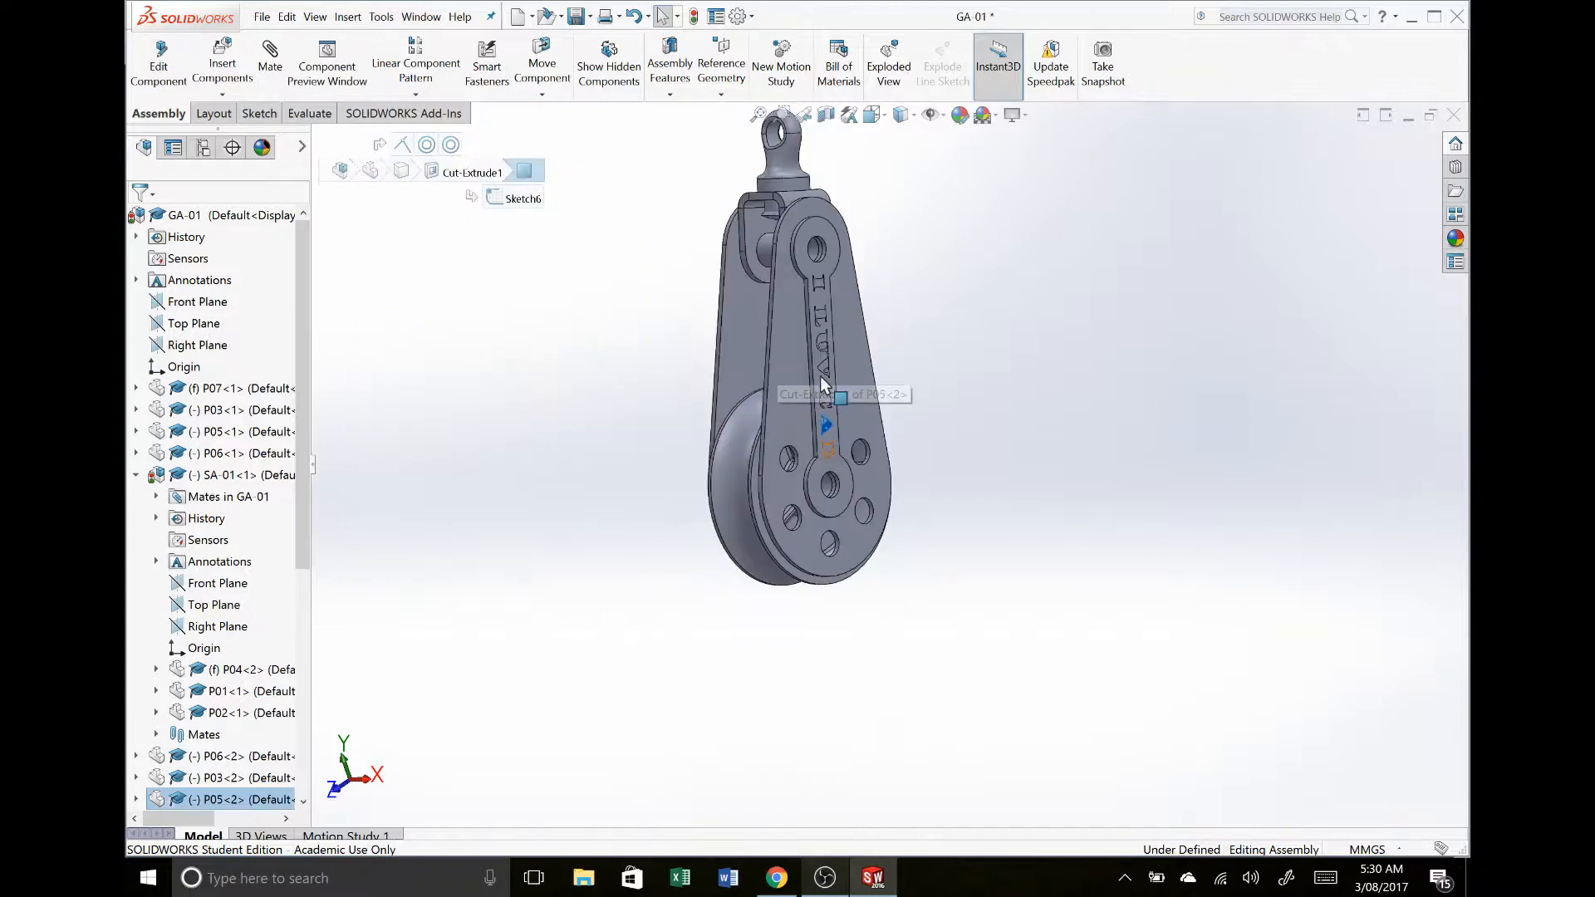
scroll(819, 383, down, 3)
mouse_move(827, 349)
middle_down()
mouse_move(820, 290)
mouse_move(840, 341)
mouse_move(831, 328)
middle_up()
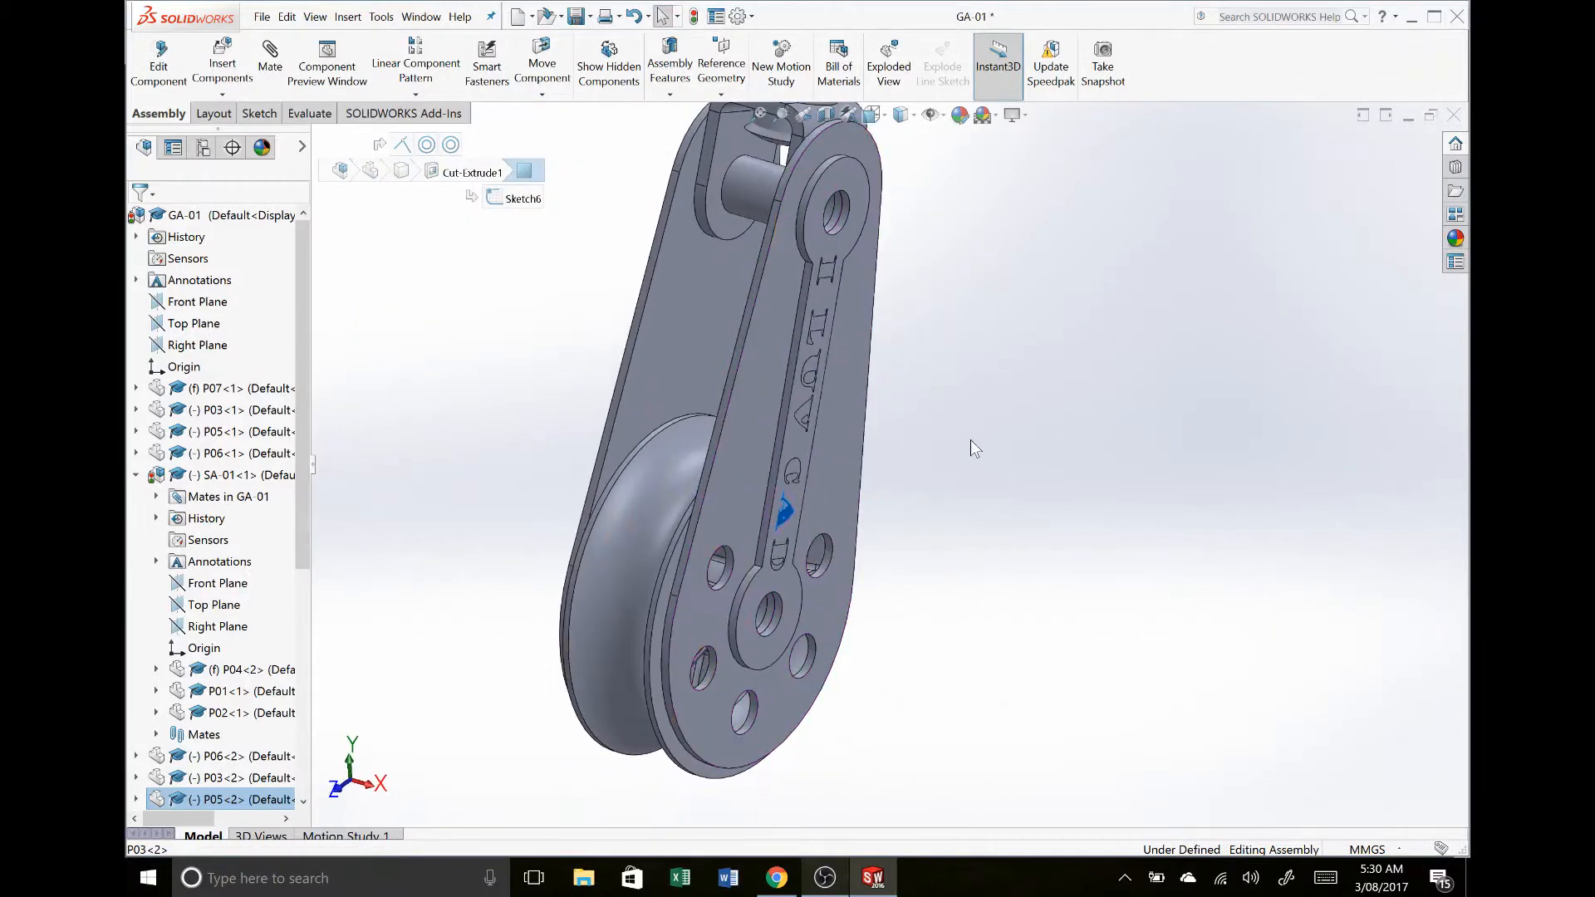
click(970, 444)
middle_drag(710, 422, 748, 457)
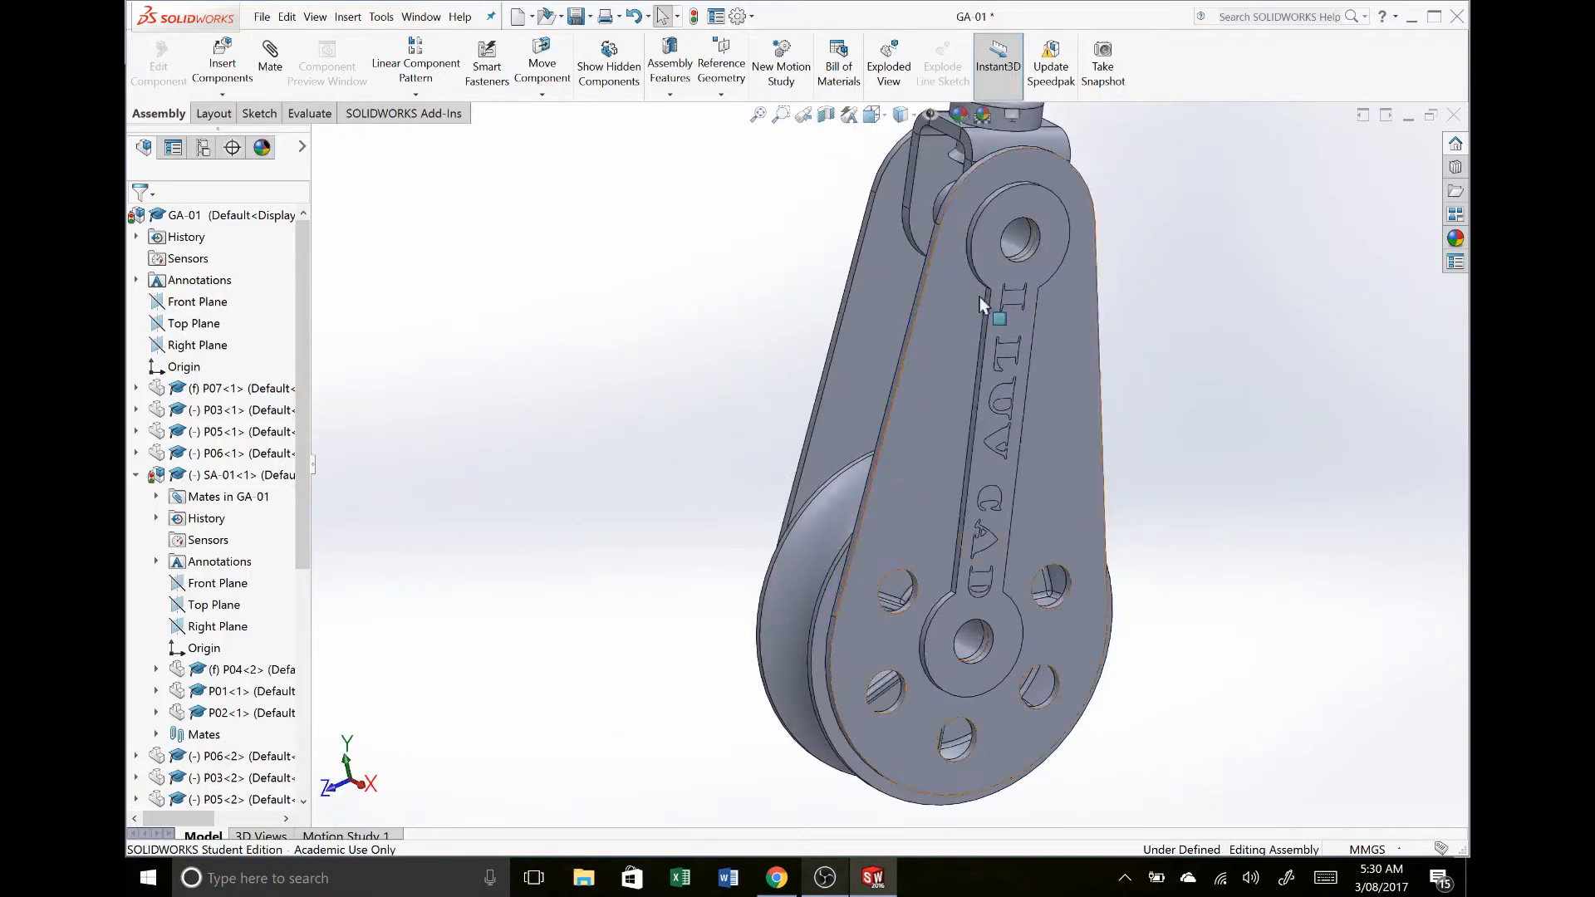
Step: Swing the second P03 side plate around the wheel axis to a tilted position to demonstrate its remaining freedom
click(929, 306)
drag(1079, 362, 1133, 545)
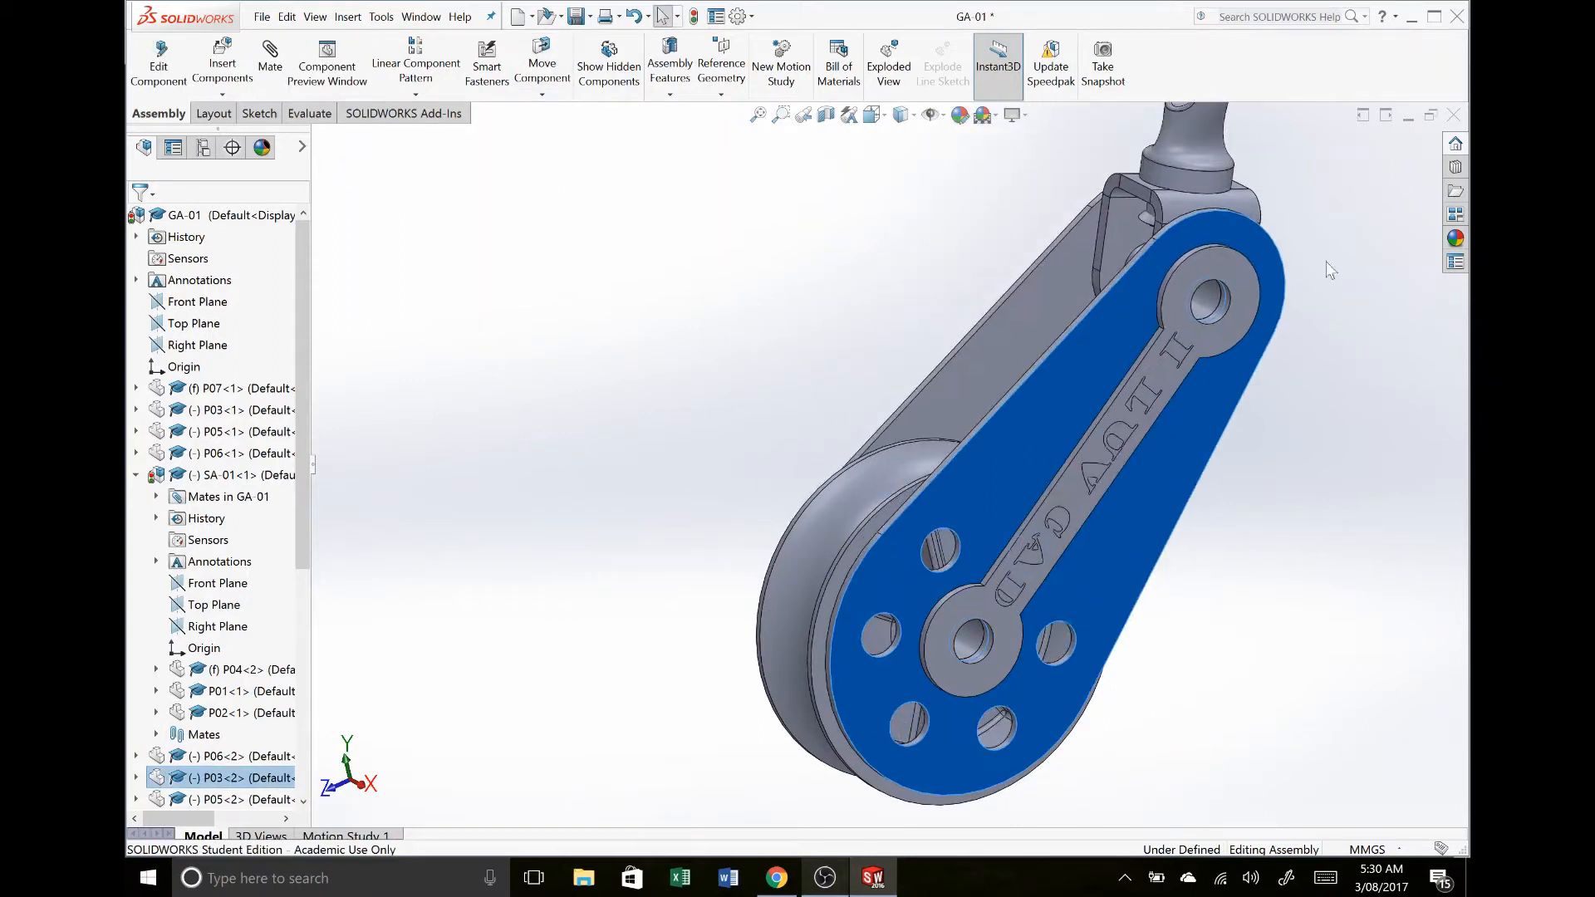
click(1005, 252)
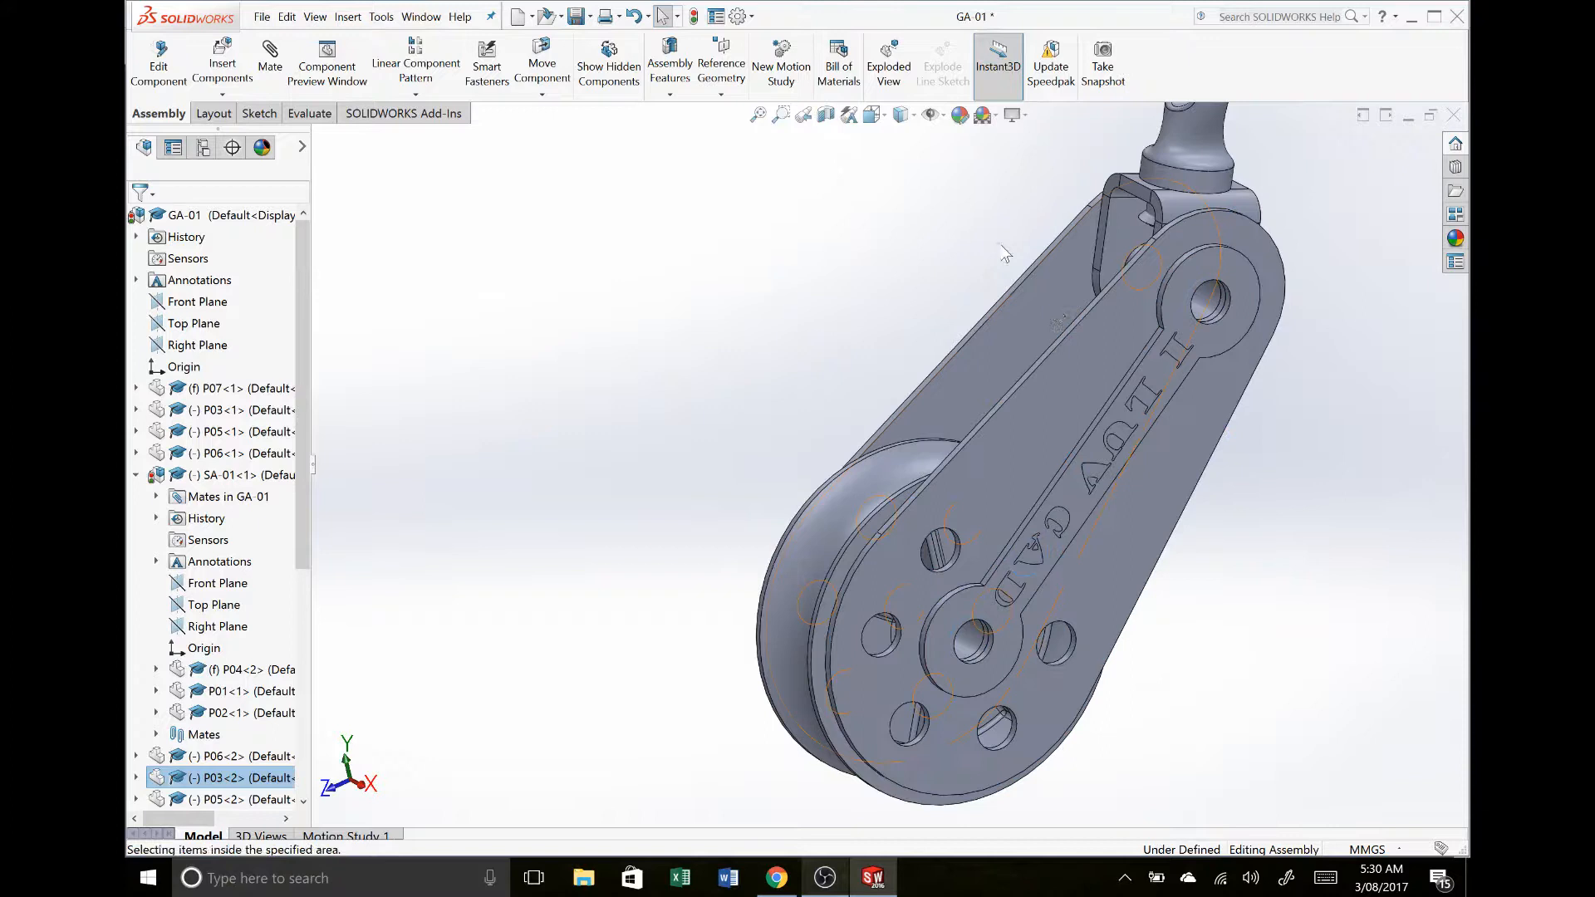
Step: Mate the second P03 side plate's Front Plane parallel to the Front Plane of the GA-01 assembly
click(1080, 355)
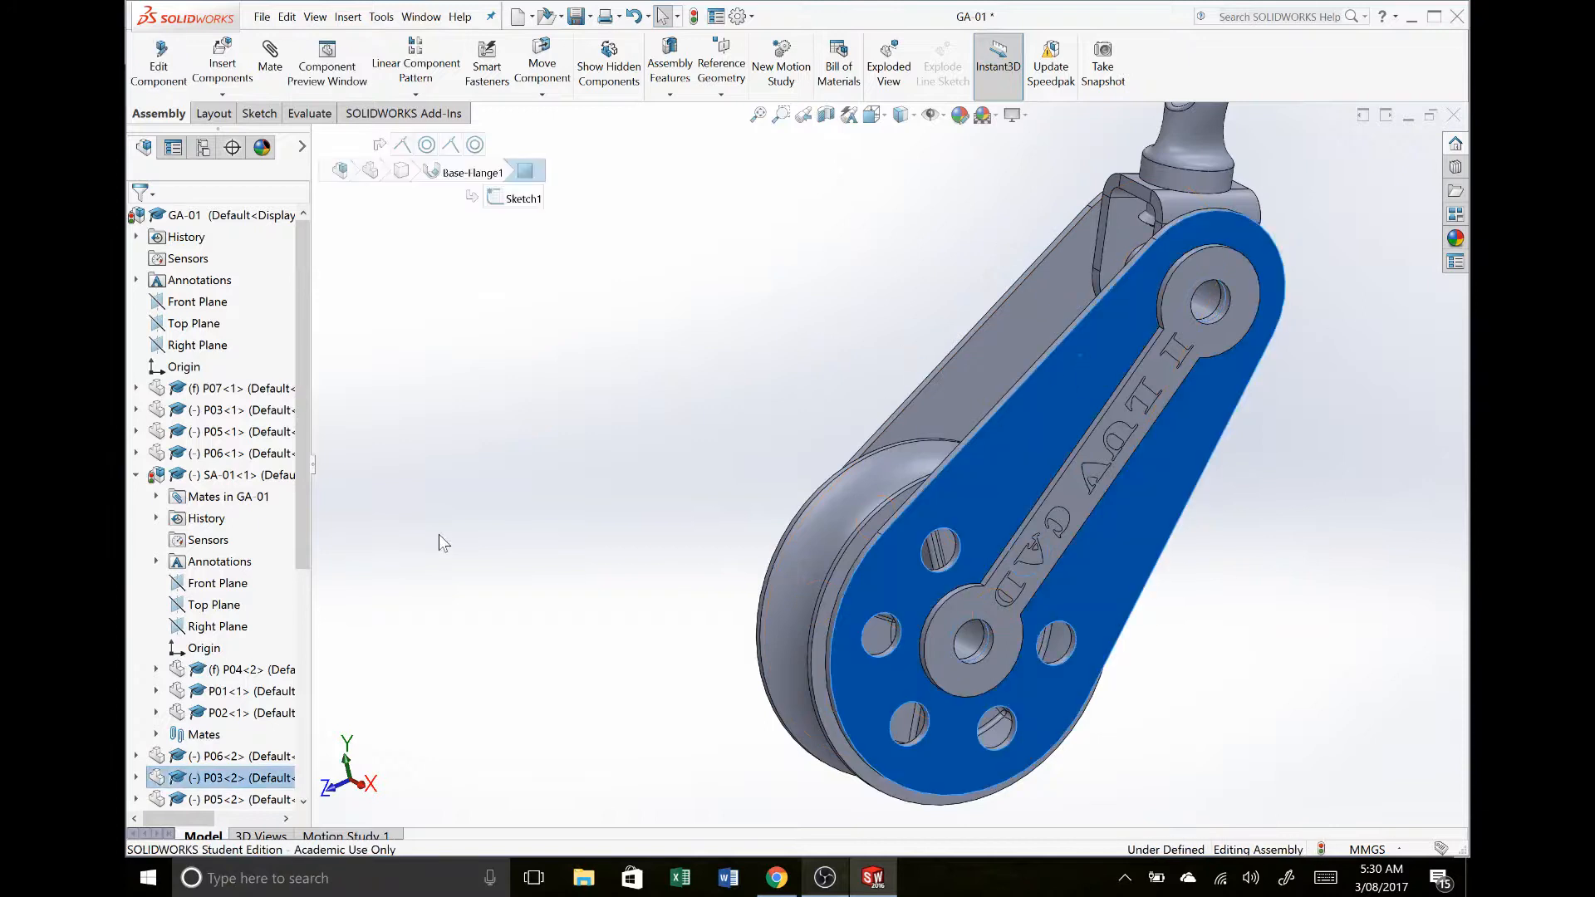
scroll(249, 664, down, 4)
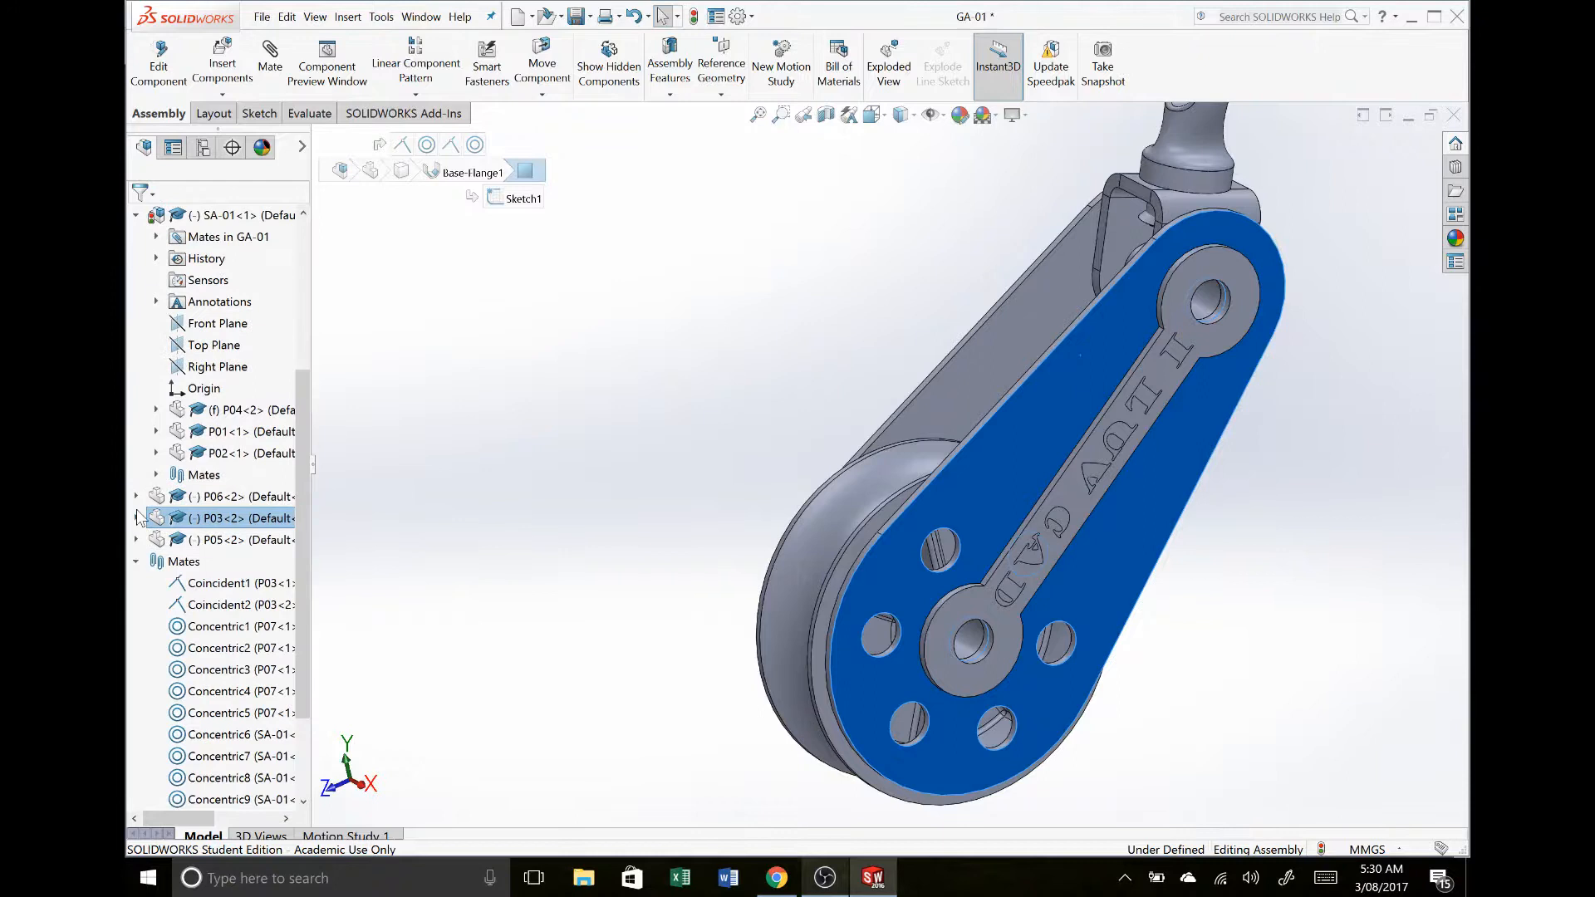
click(136, 518)
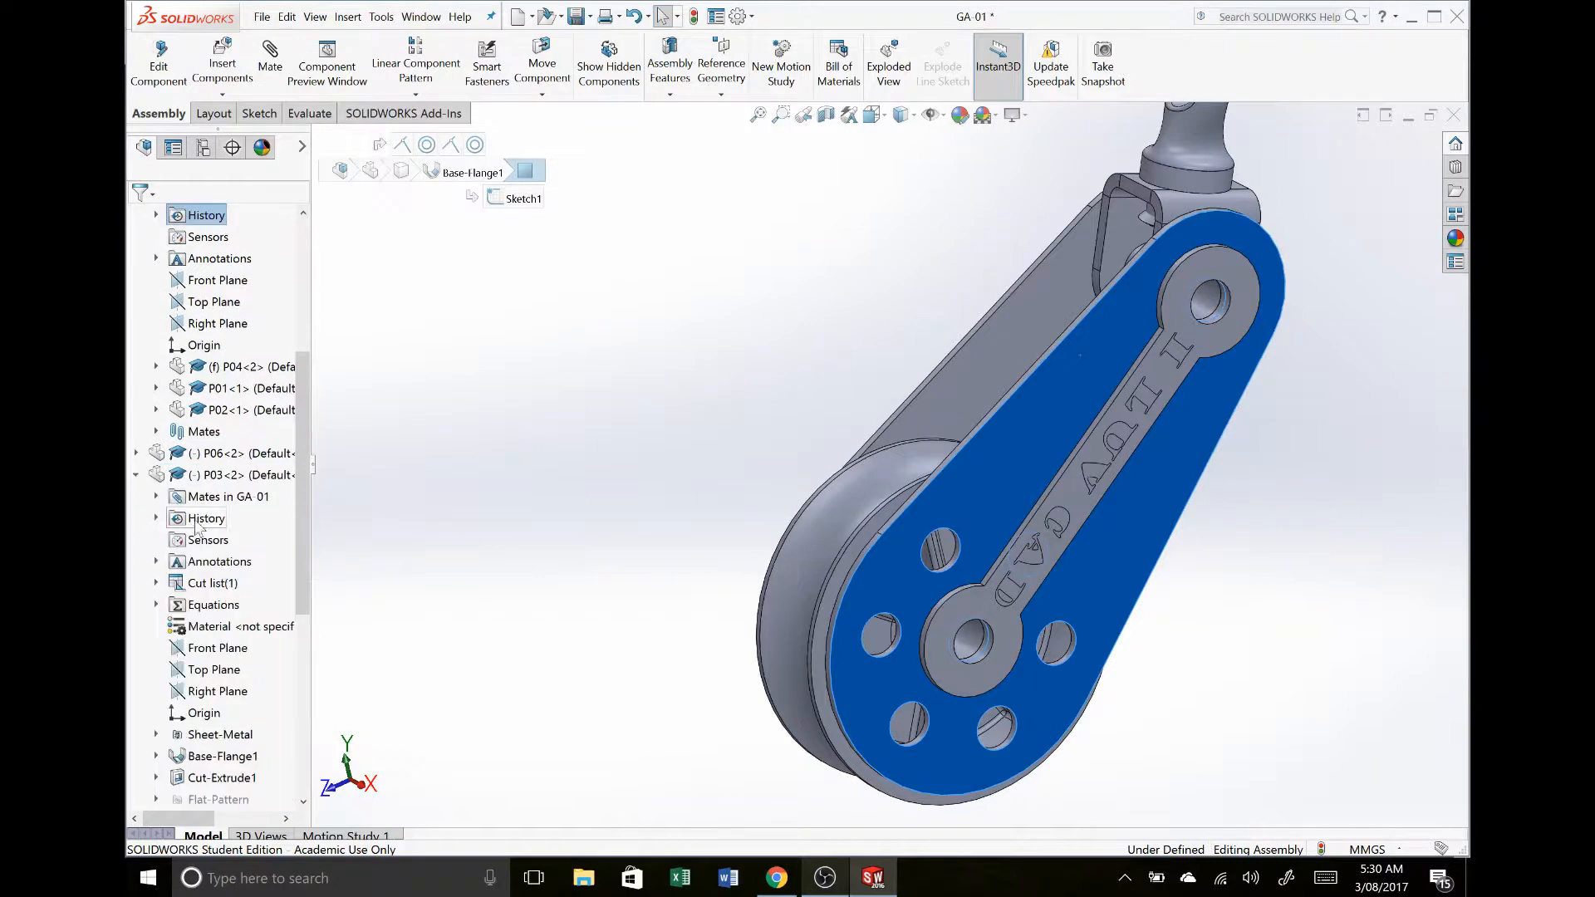
click(233, 649)
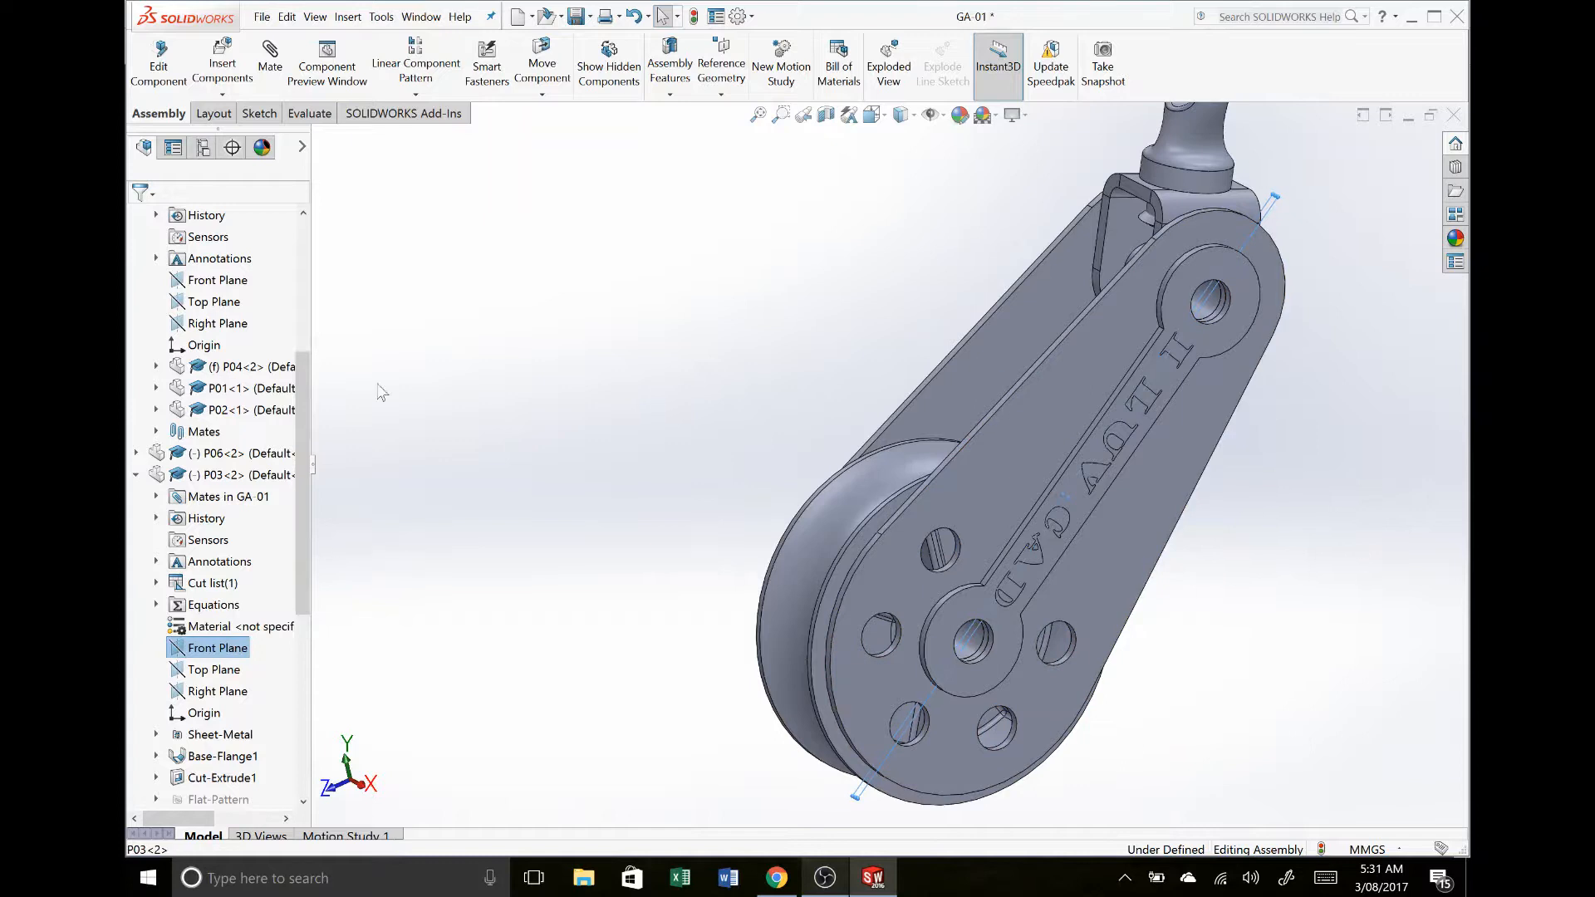
scroll(233, 379, up, 5)
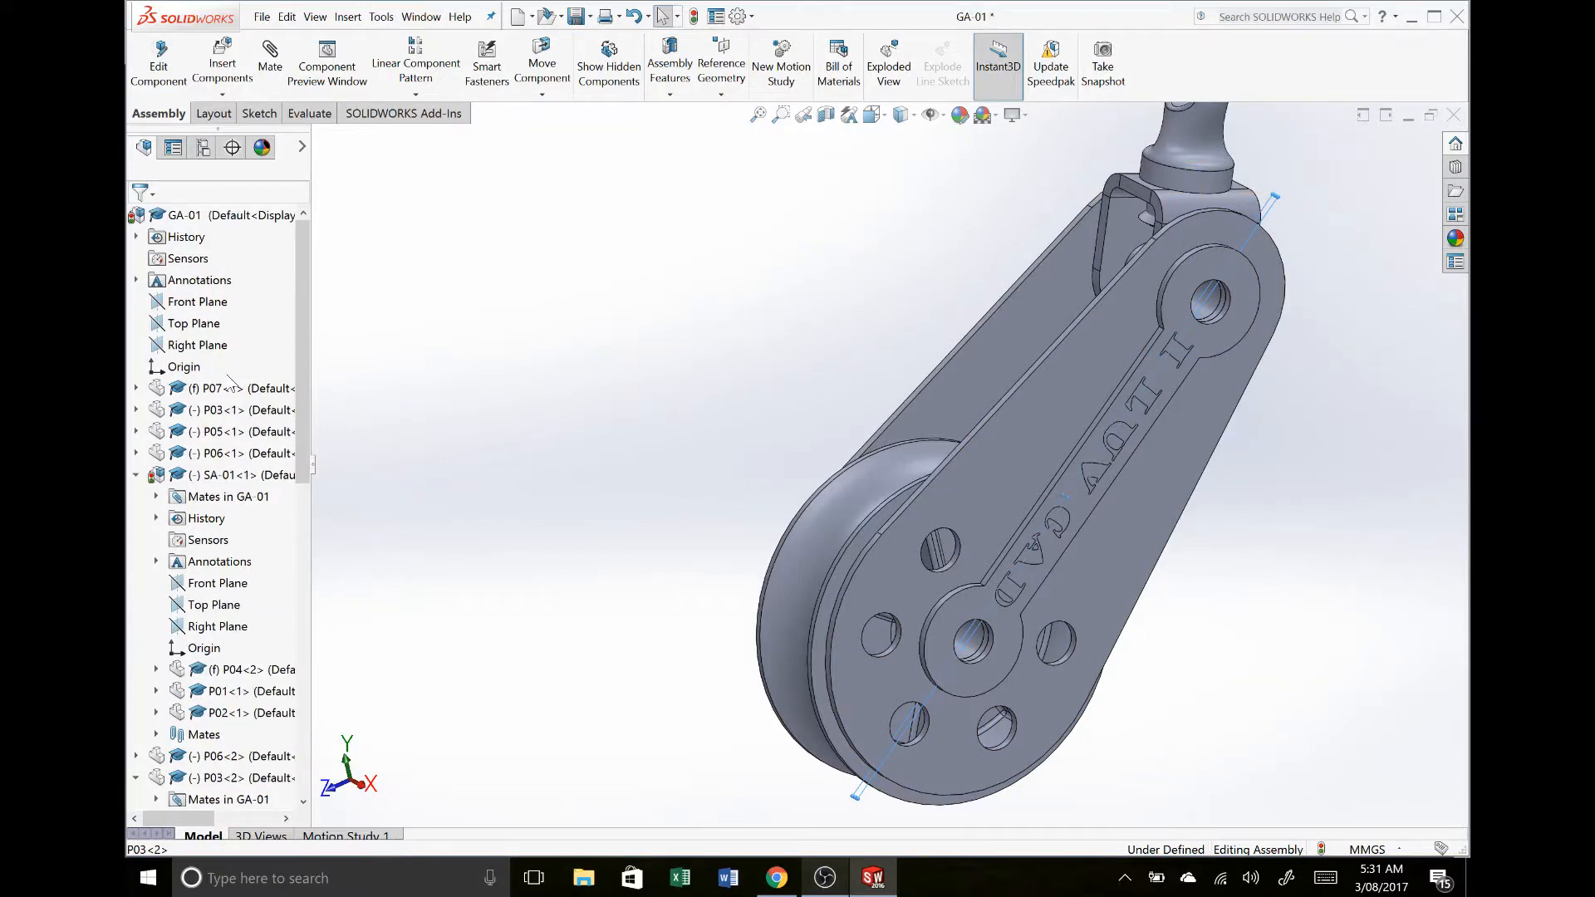
click(218, 306)
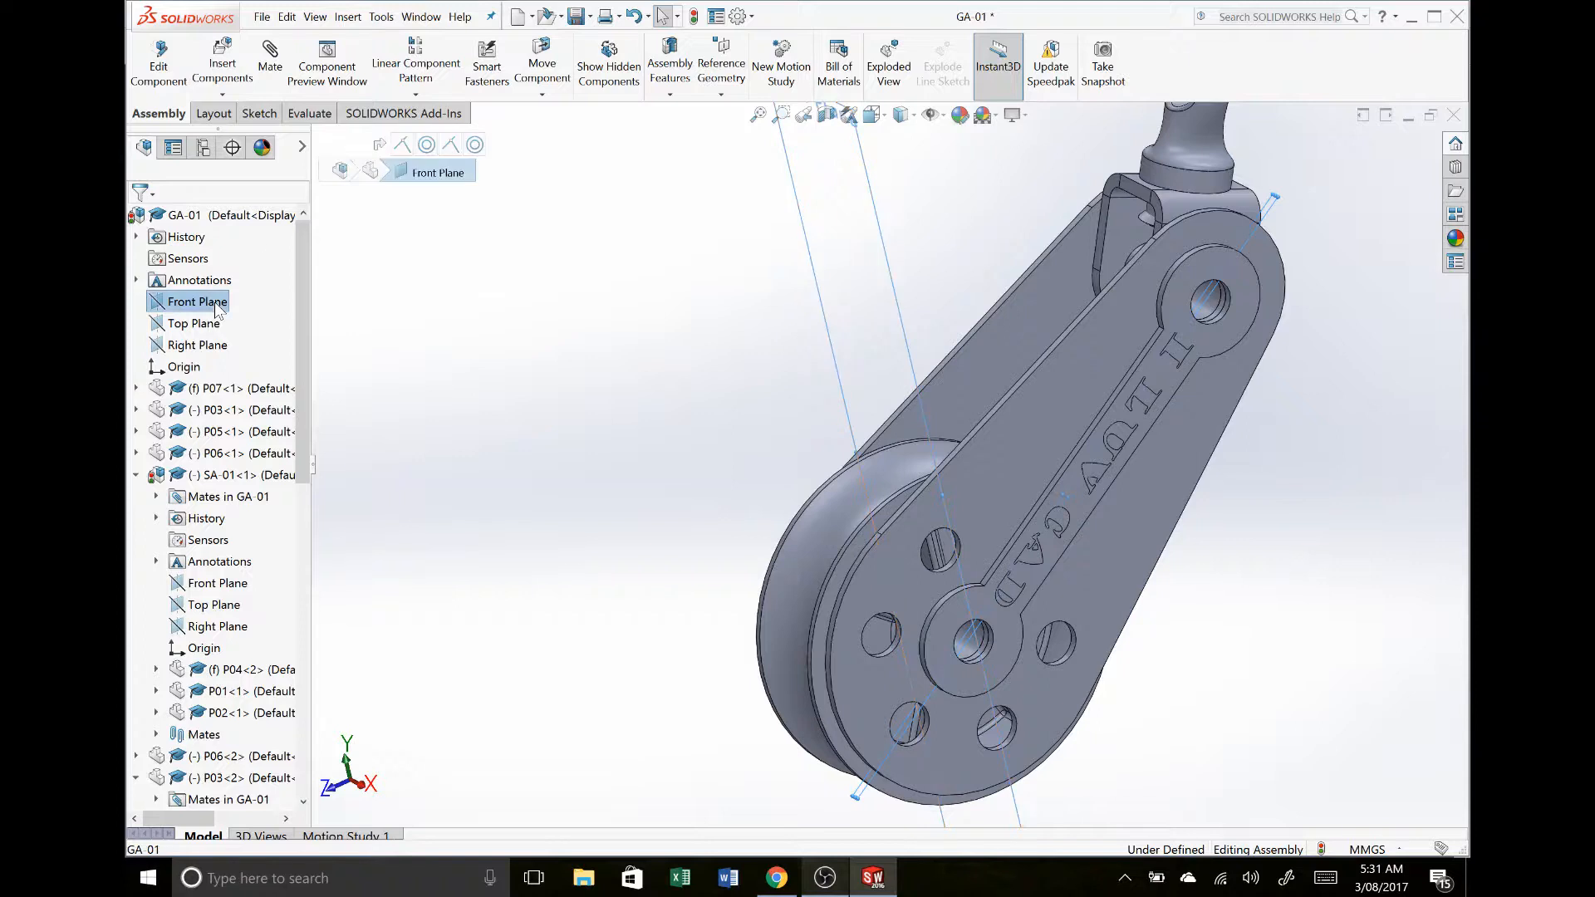
click(266, 93)
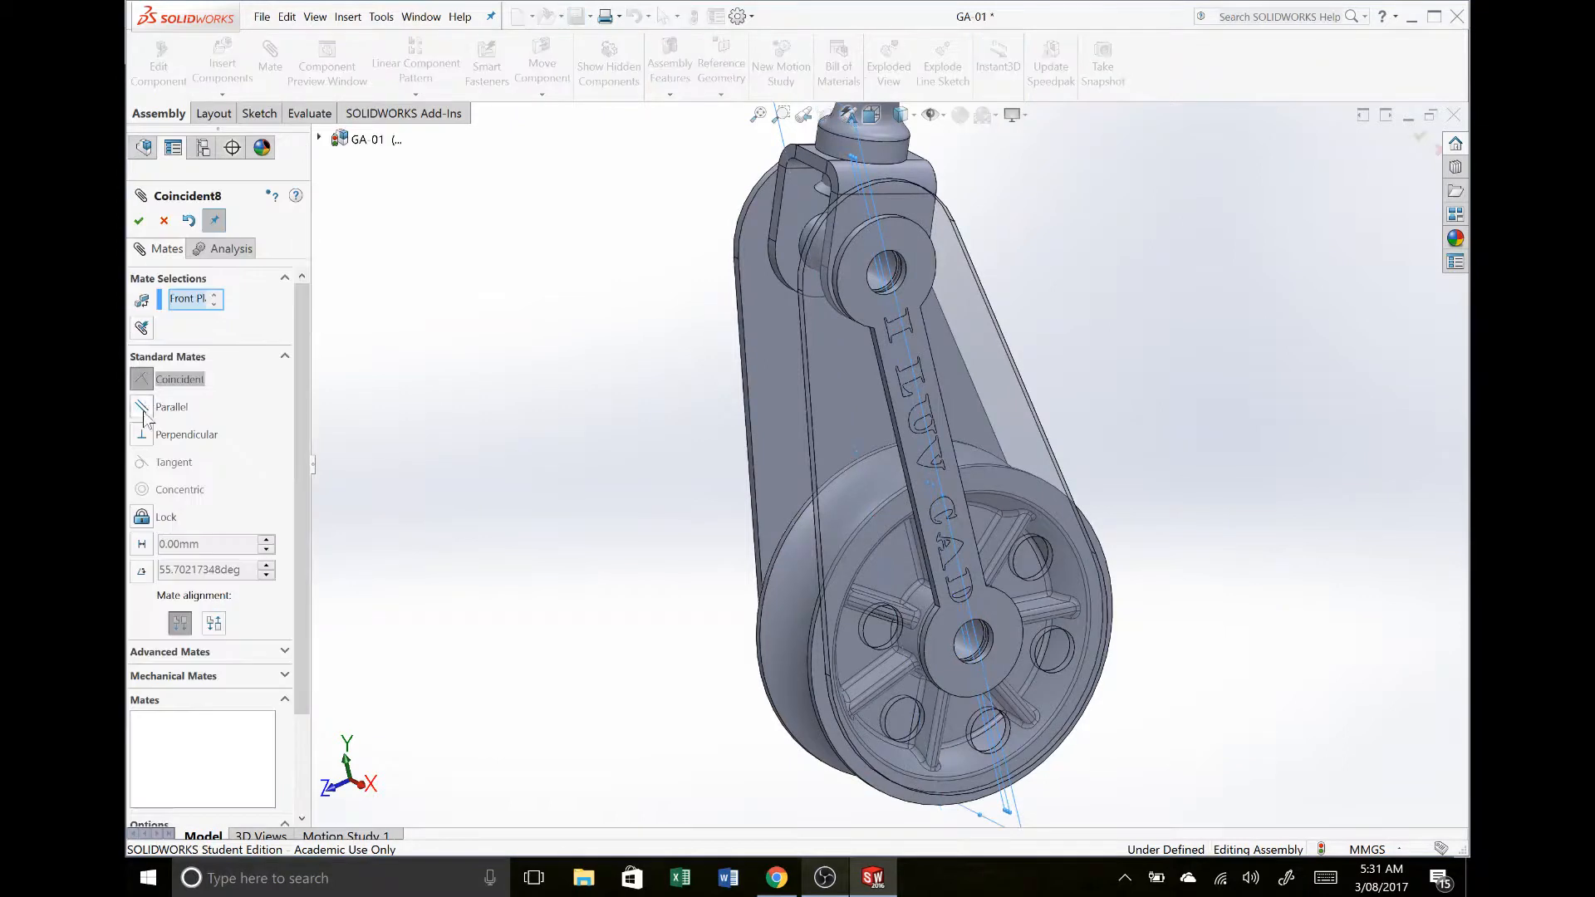
click(142, 407)
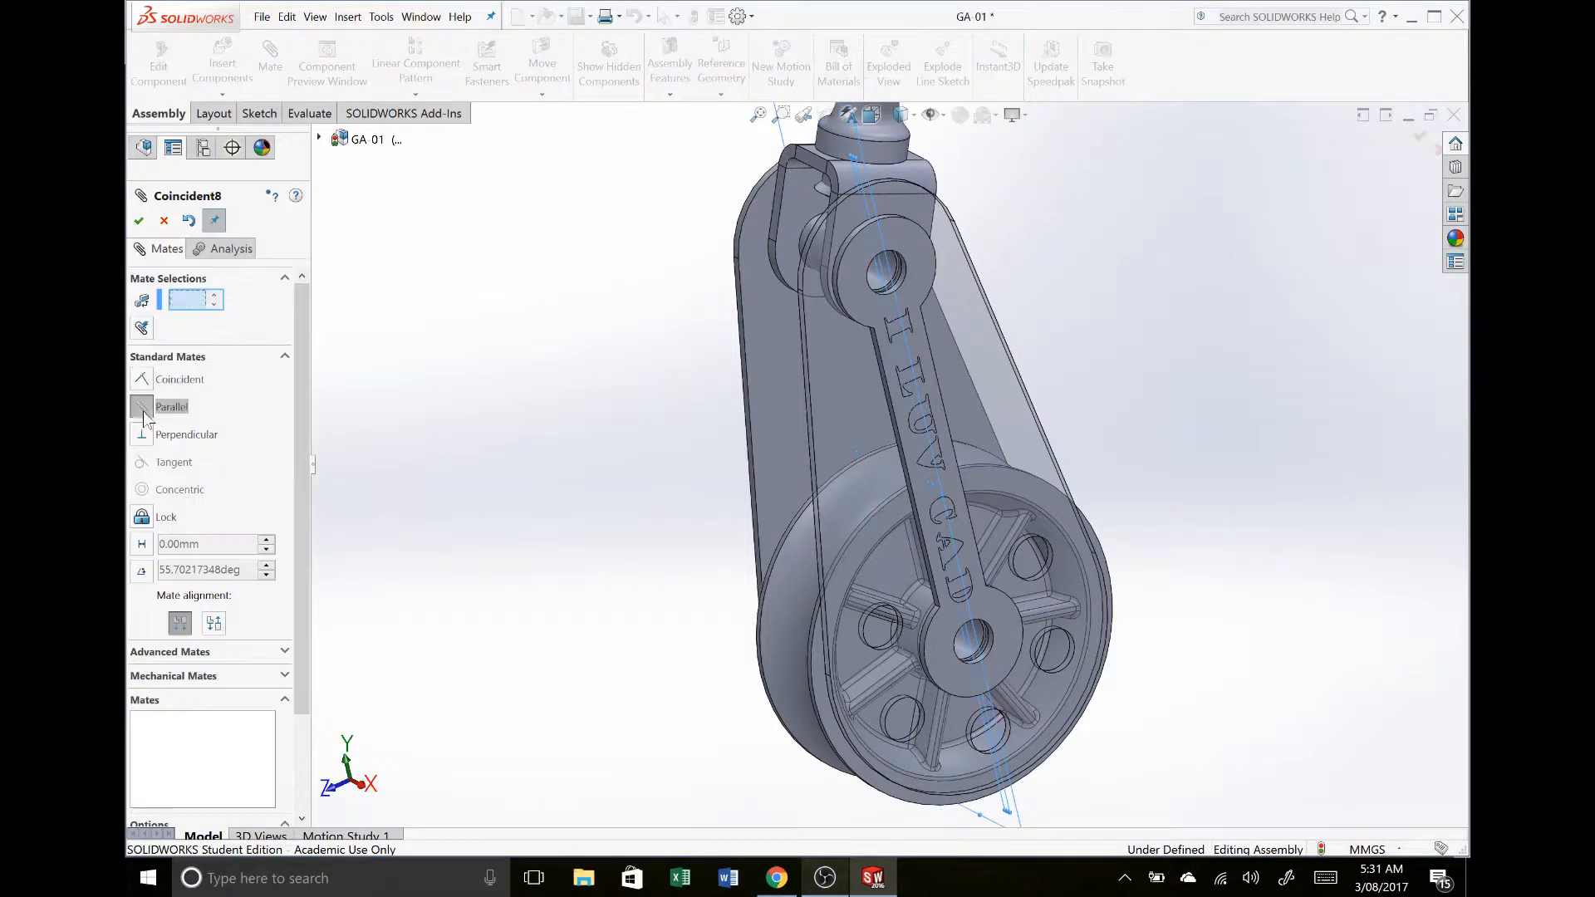
click(137, 225)
Step: Mate the SA-01 subassembly's Front Plane parallel to the Front Plane of the GA-01 assembly
key(f)
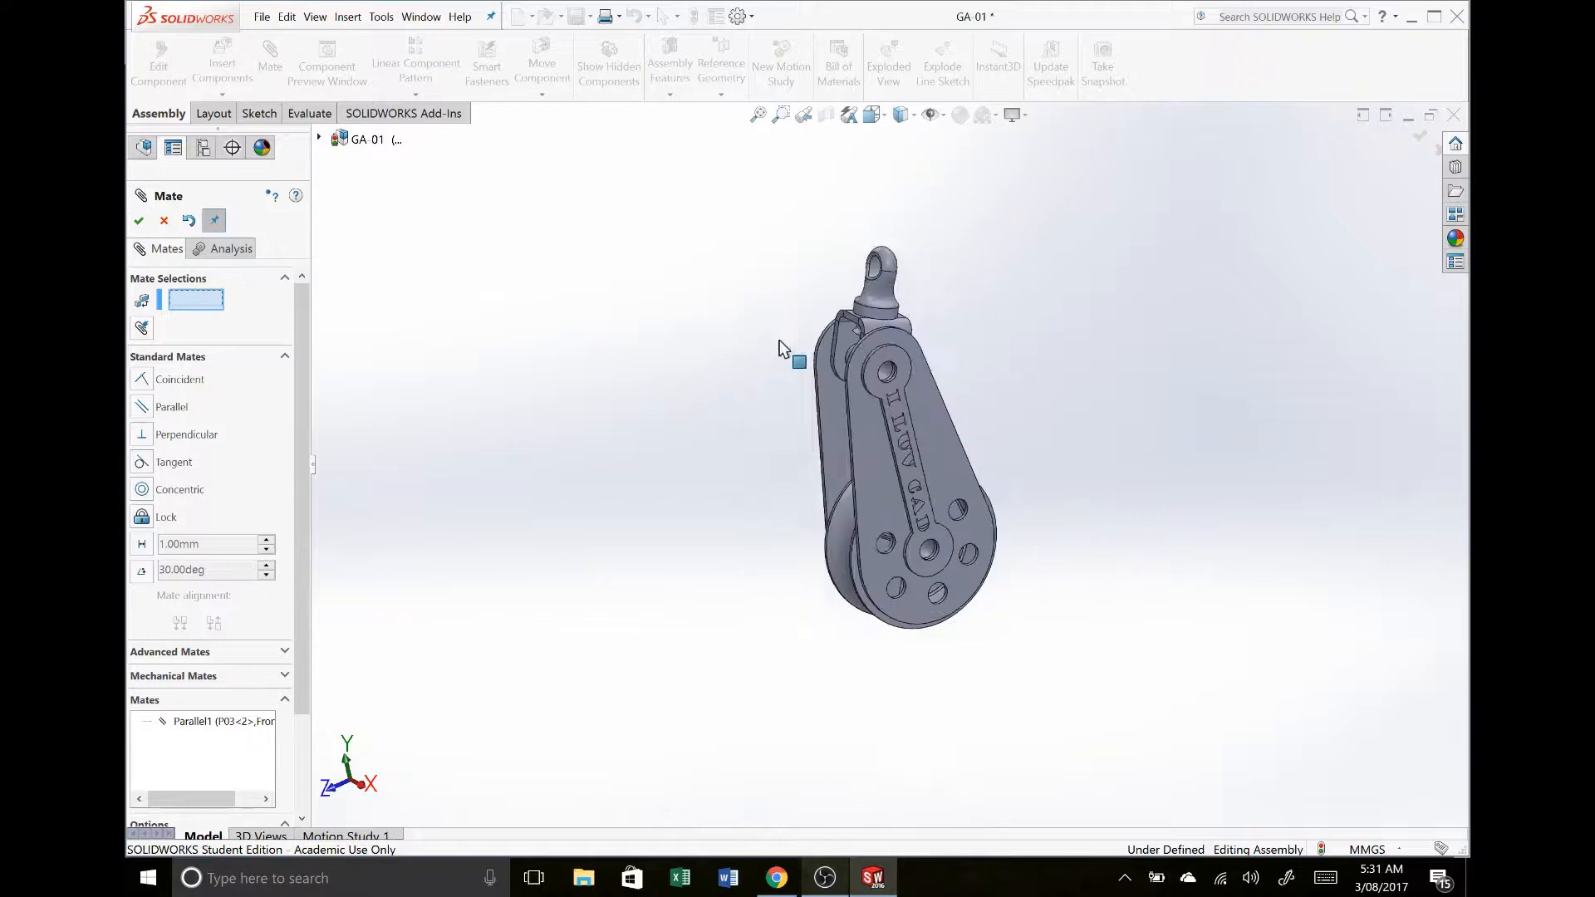
key(Left)
key(space)
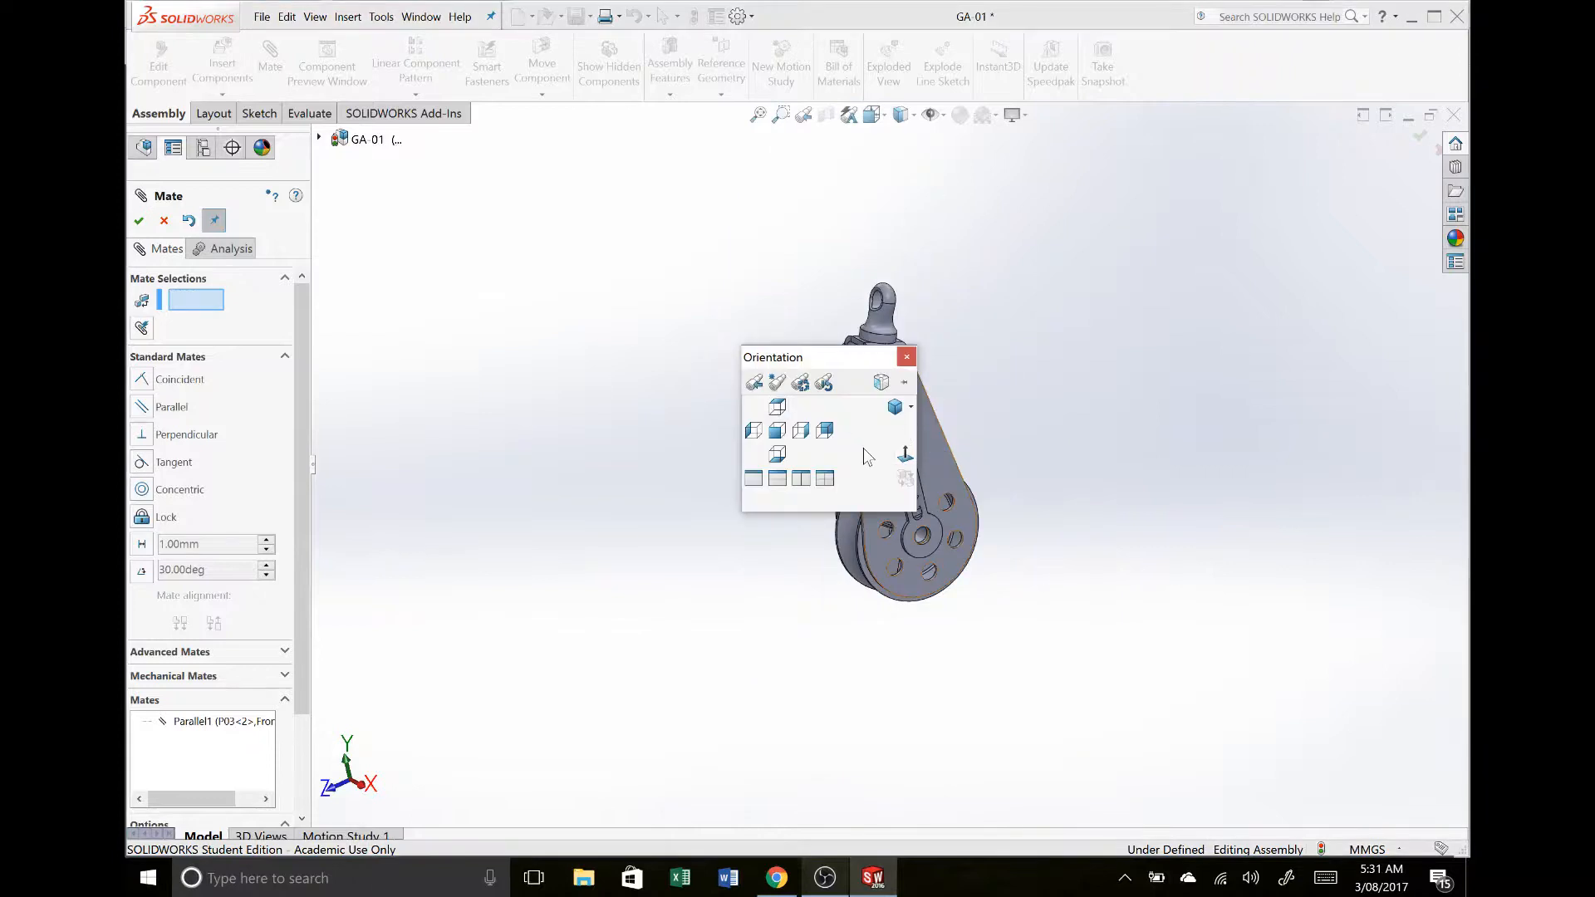
click(905, 453)
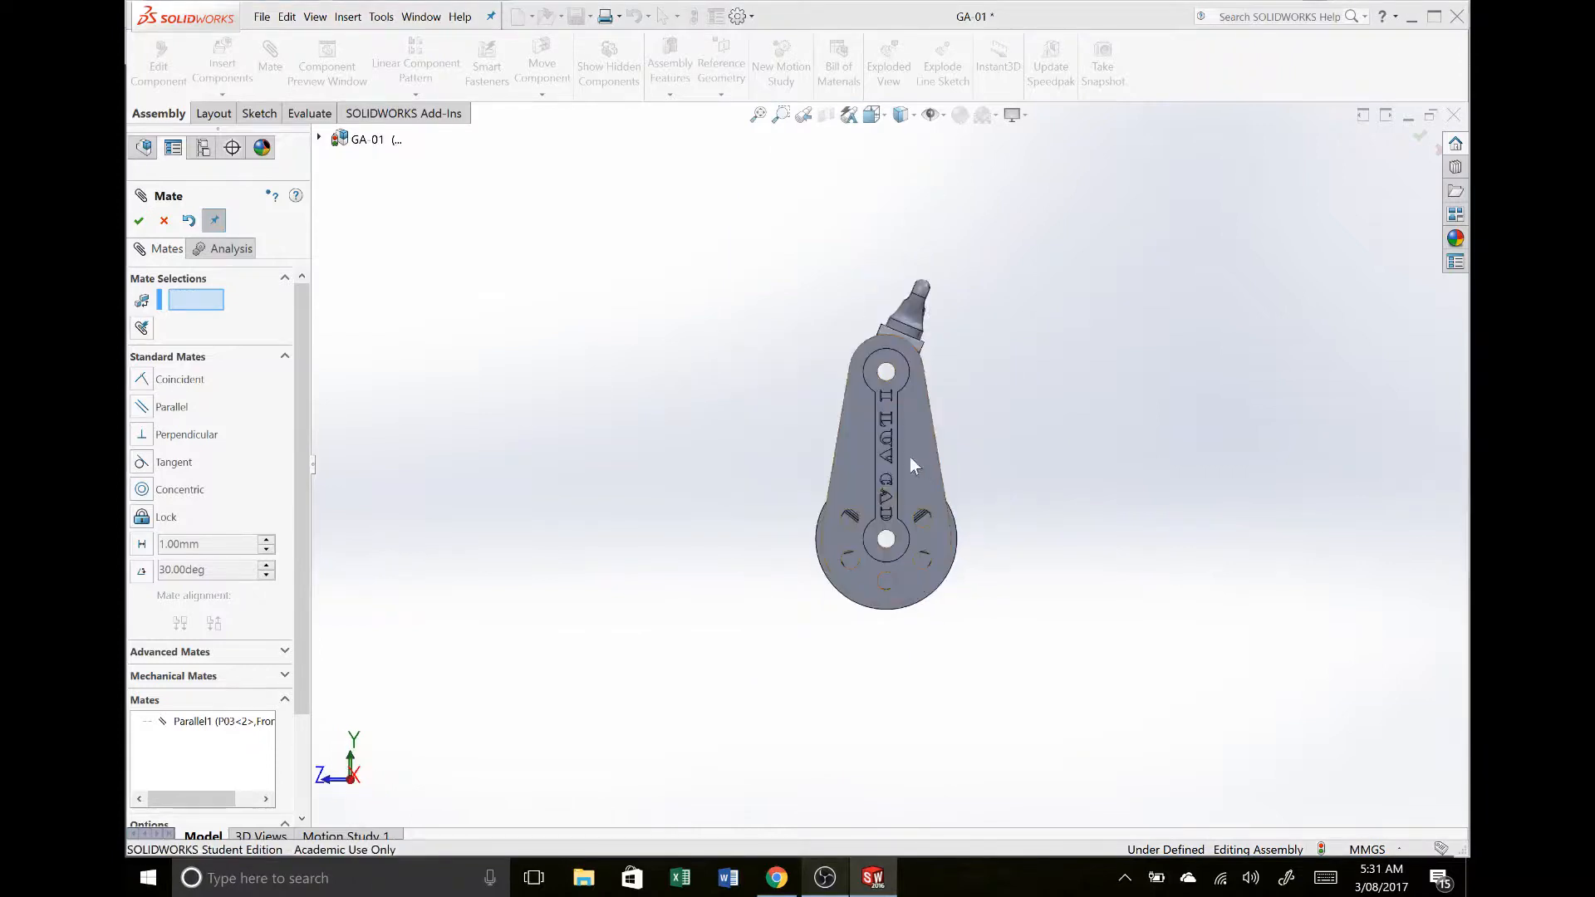
middle_drag(863, 465, 882, 347)
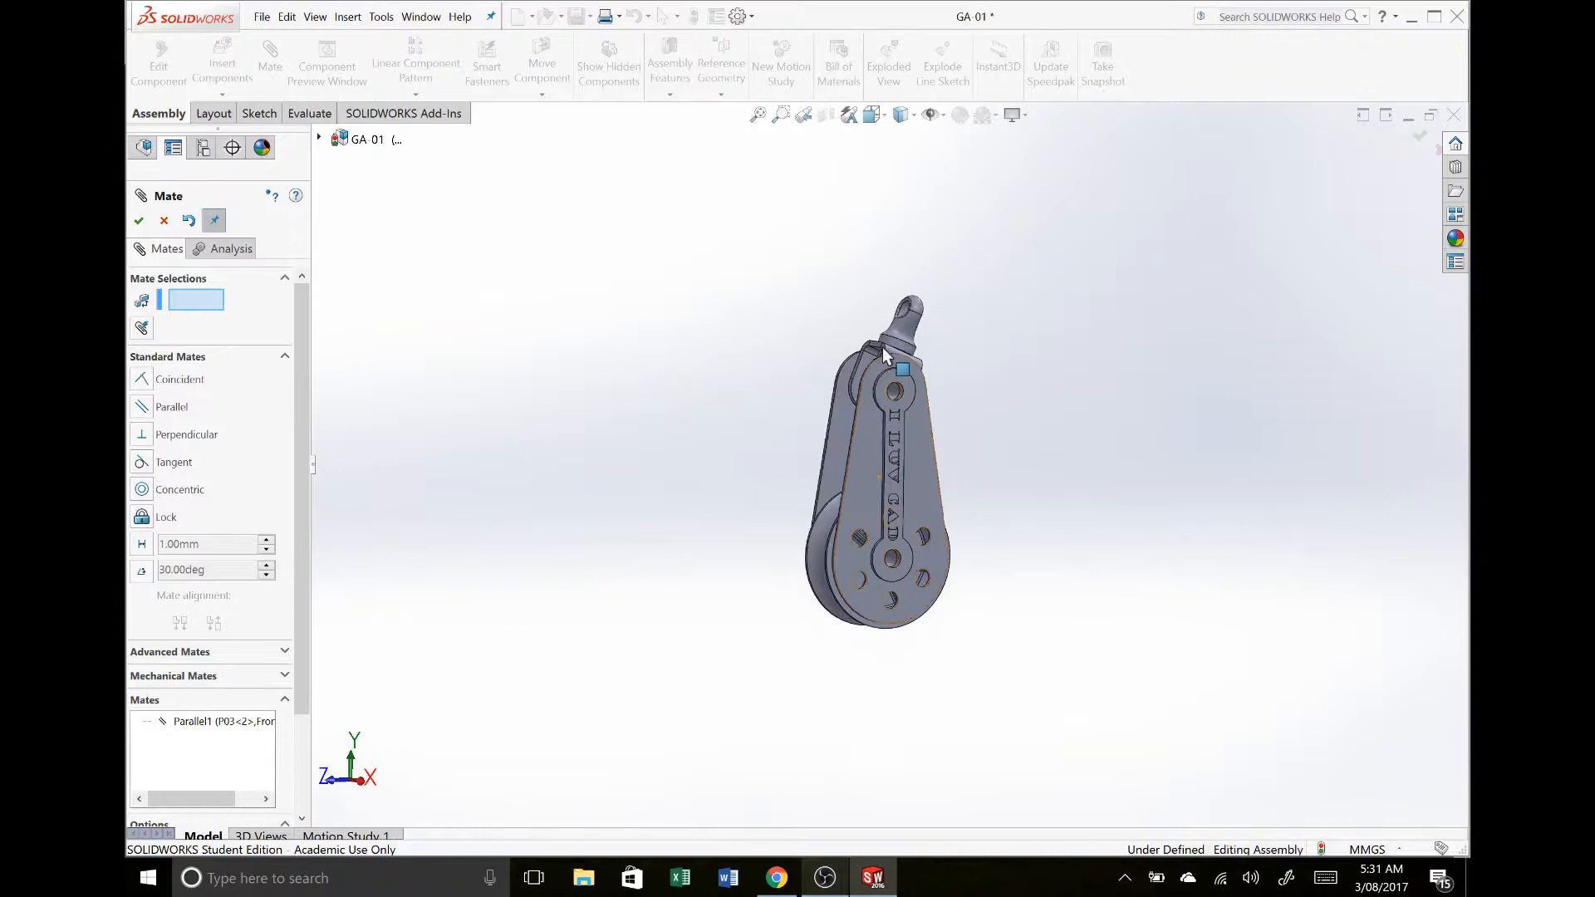
scroll(882, 347, down, 3)
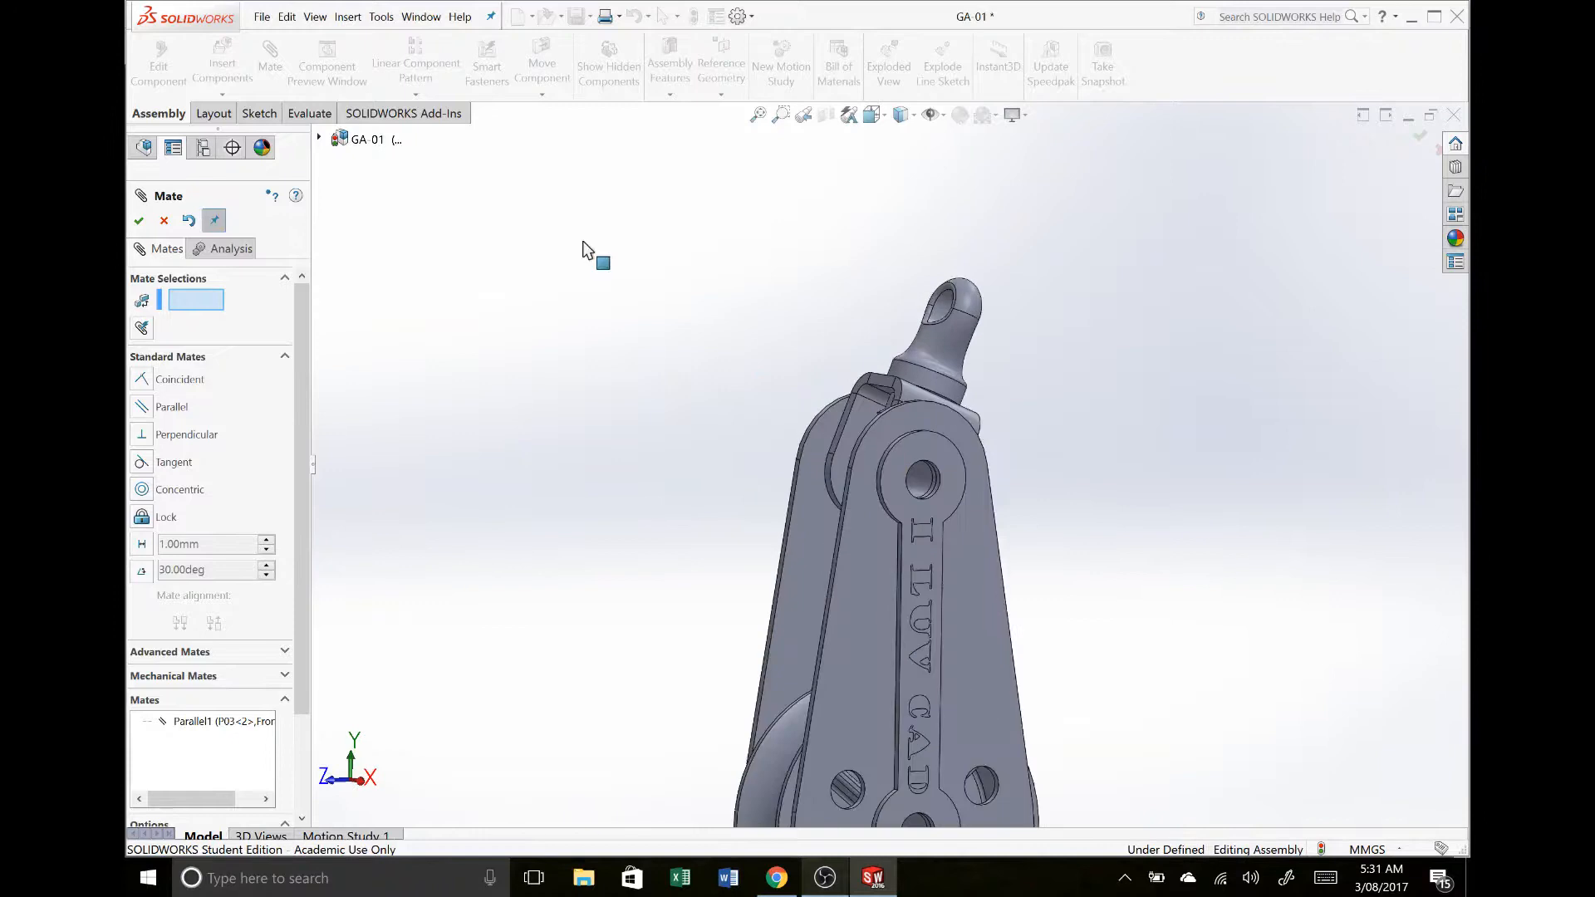
click(320, 137)
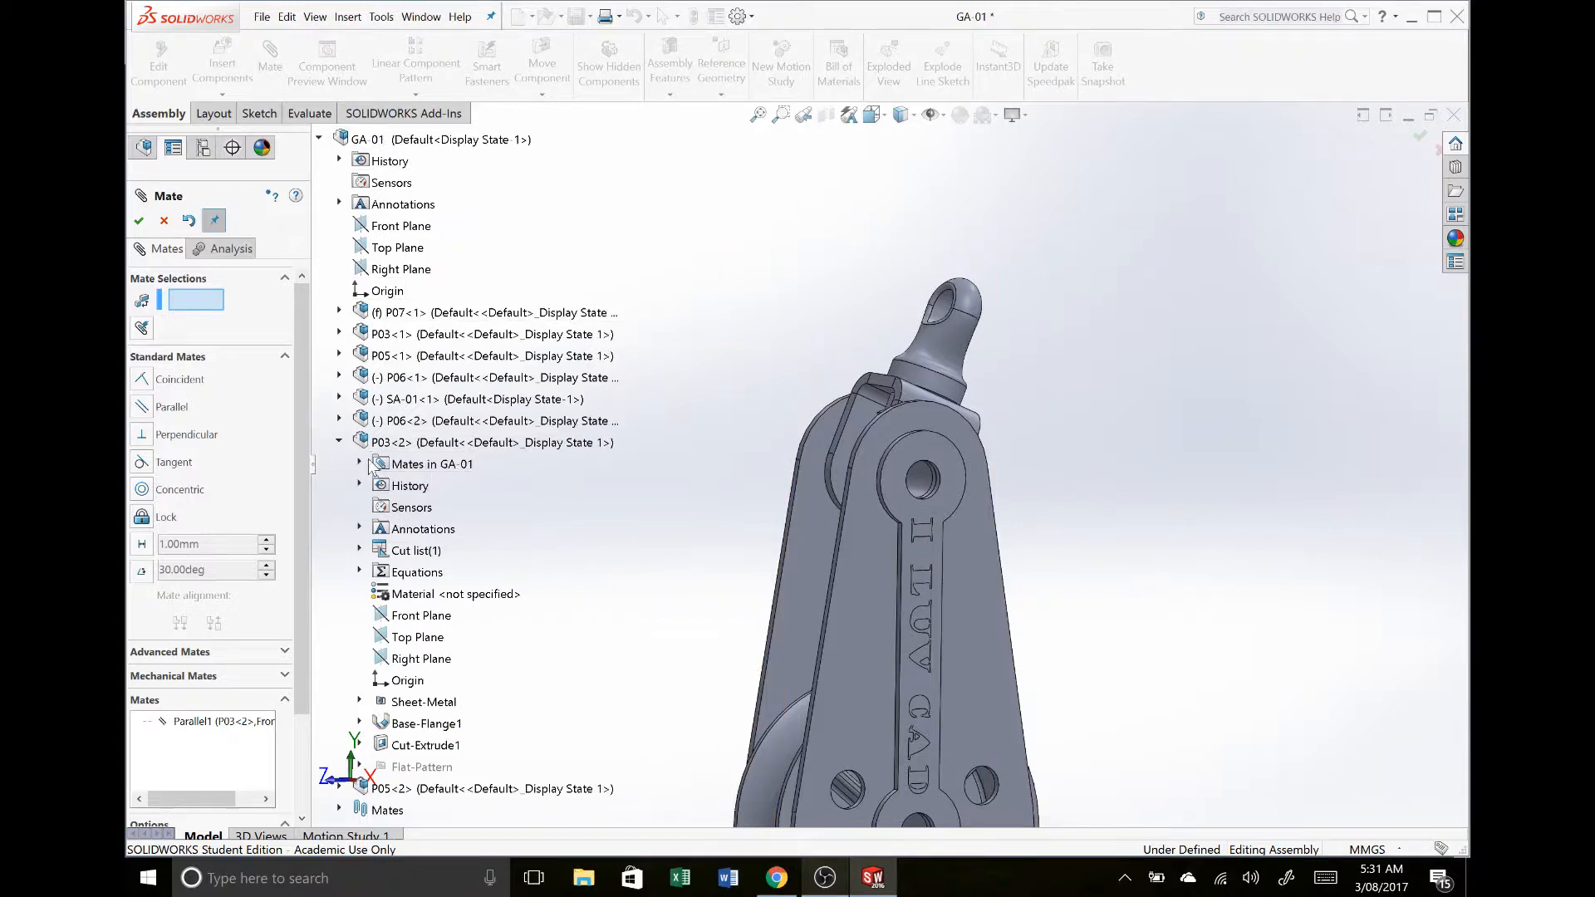
click(339, 443)
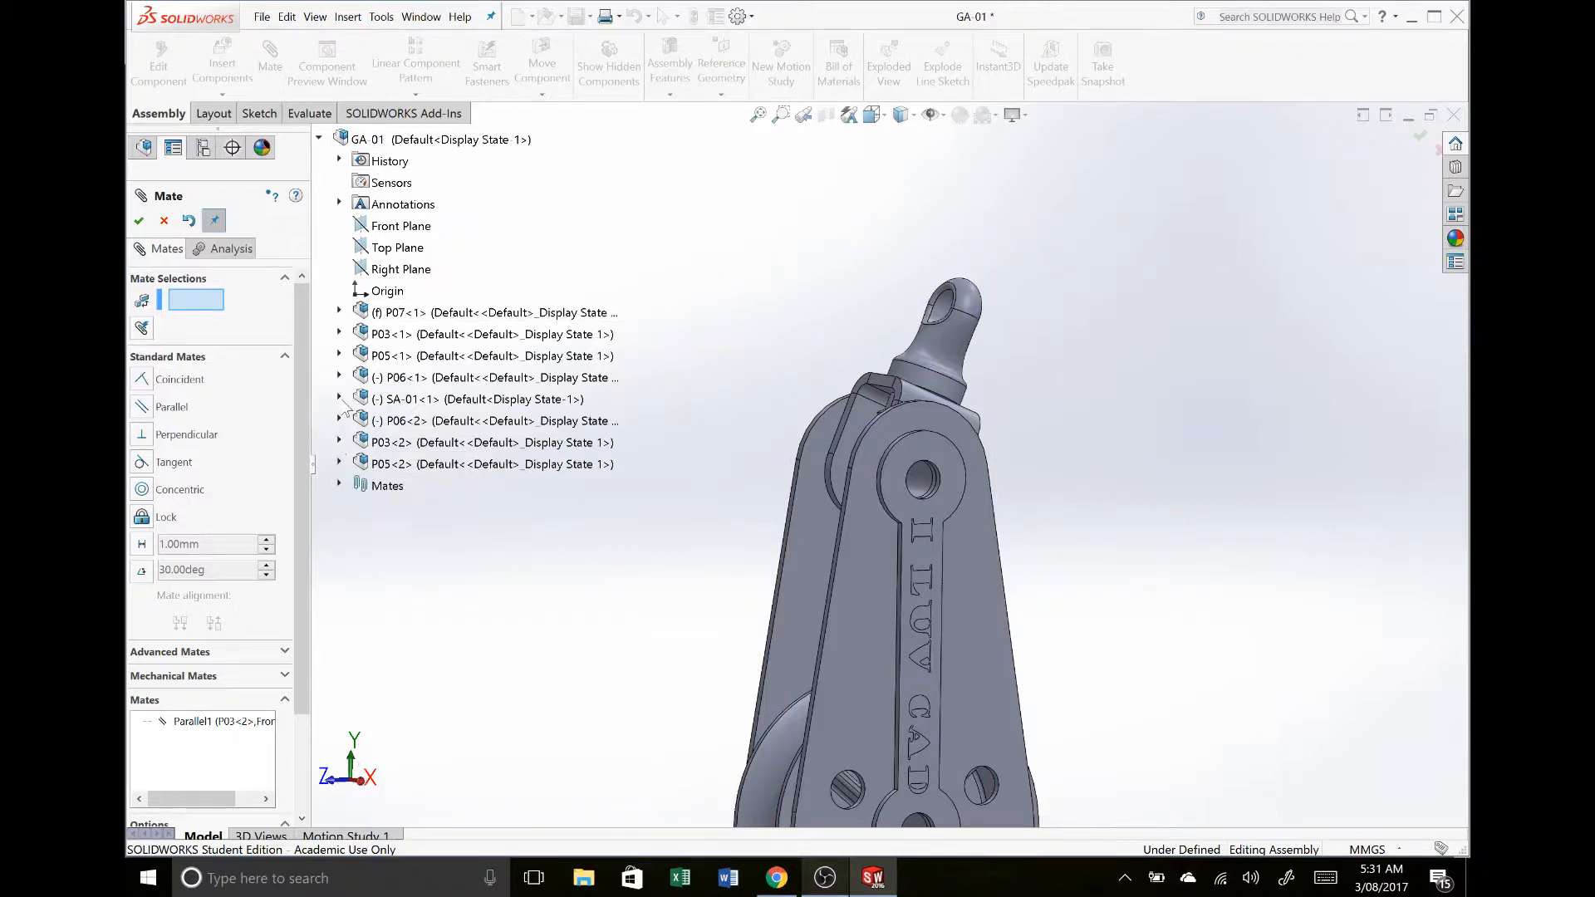
click(339, 399)
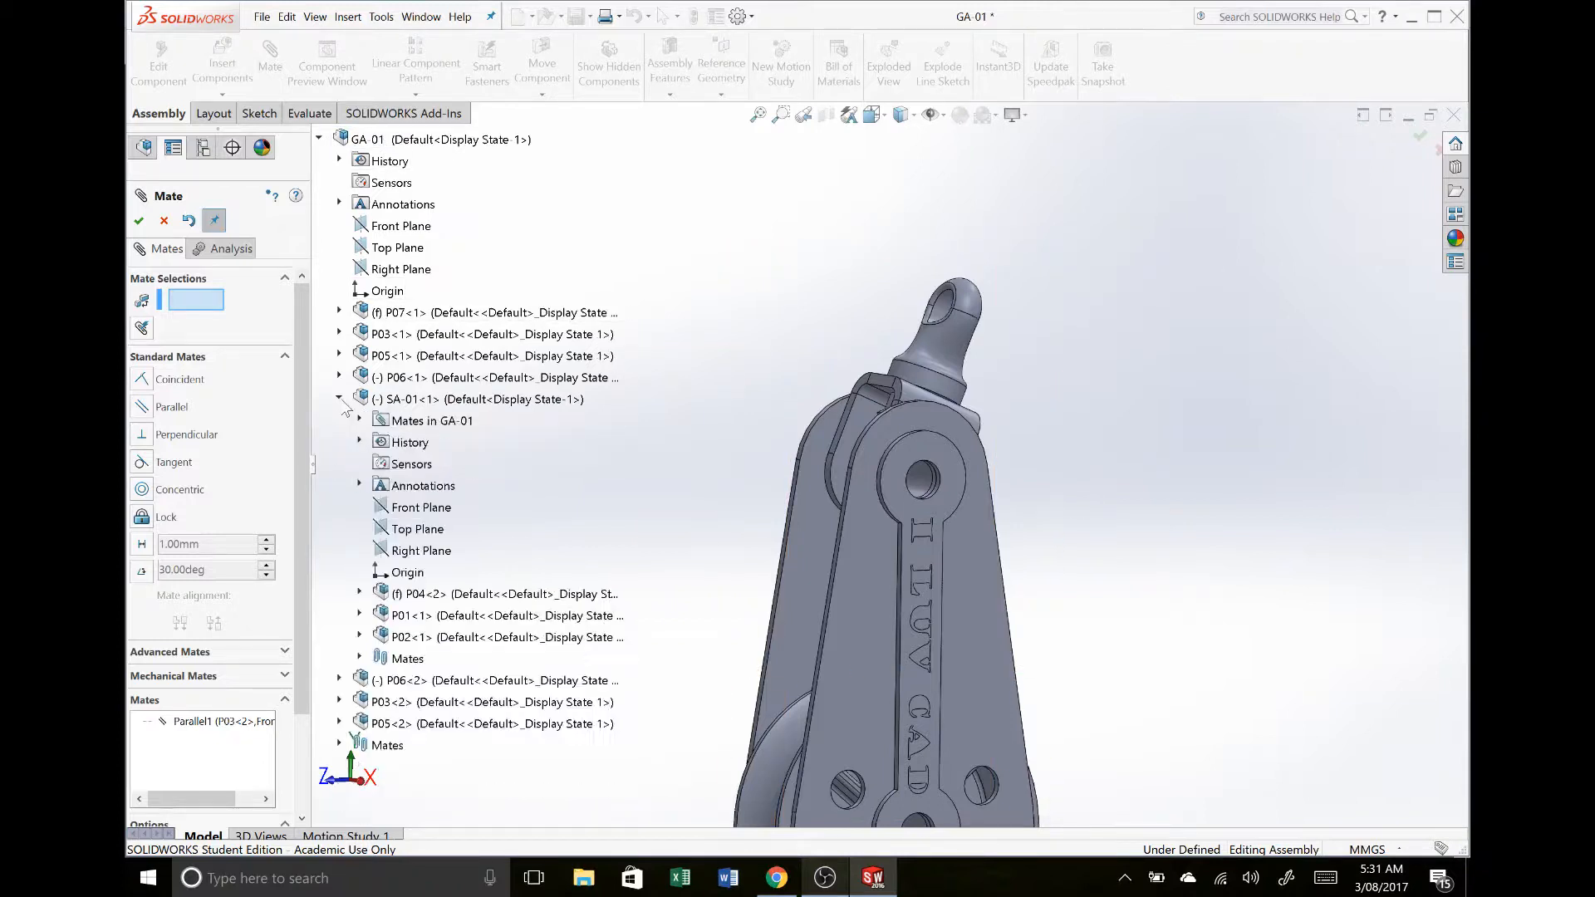
click(418, 511)
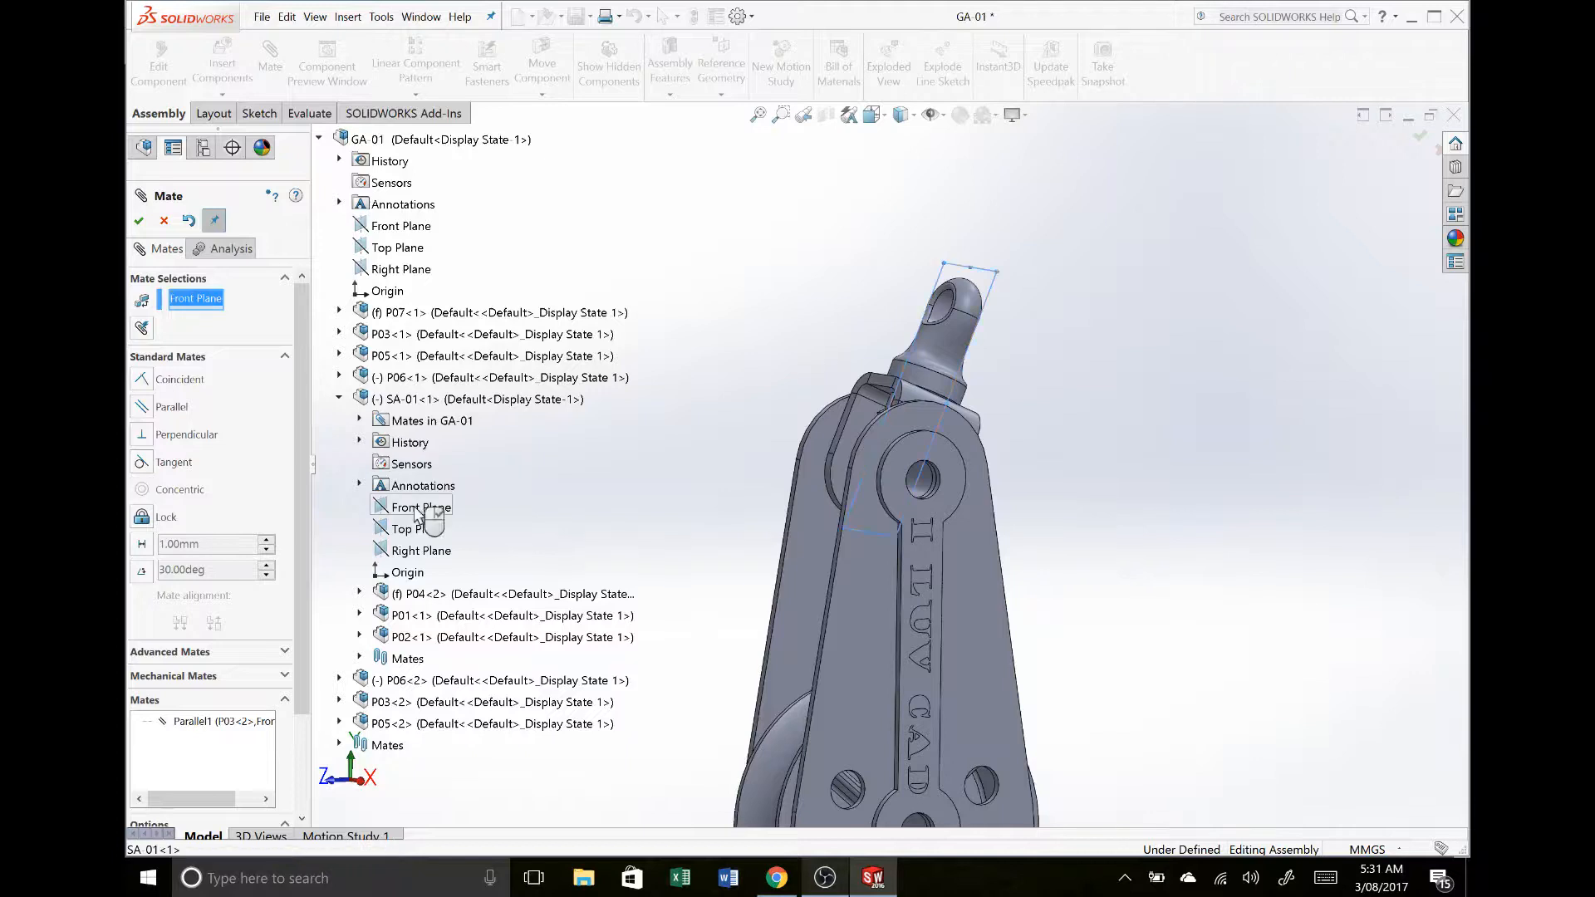
click(409, 233)
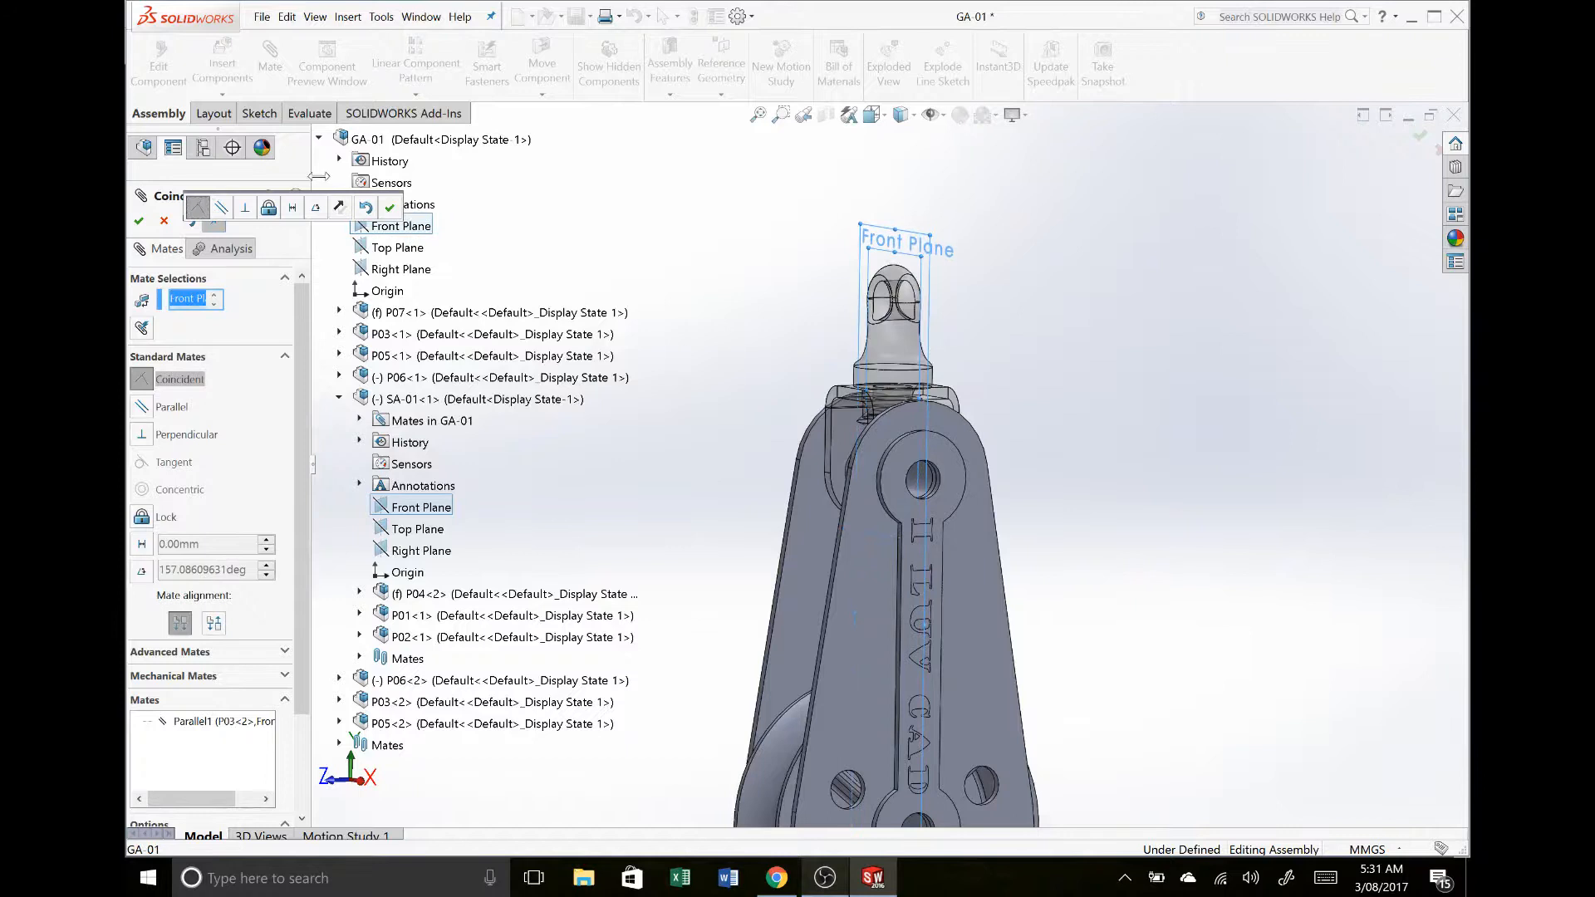
click(172, 407)
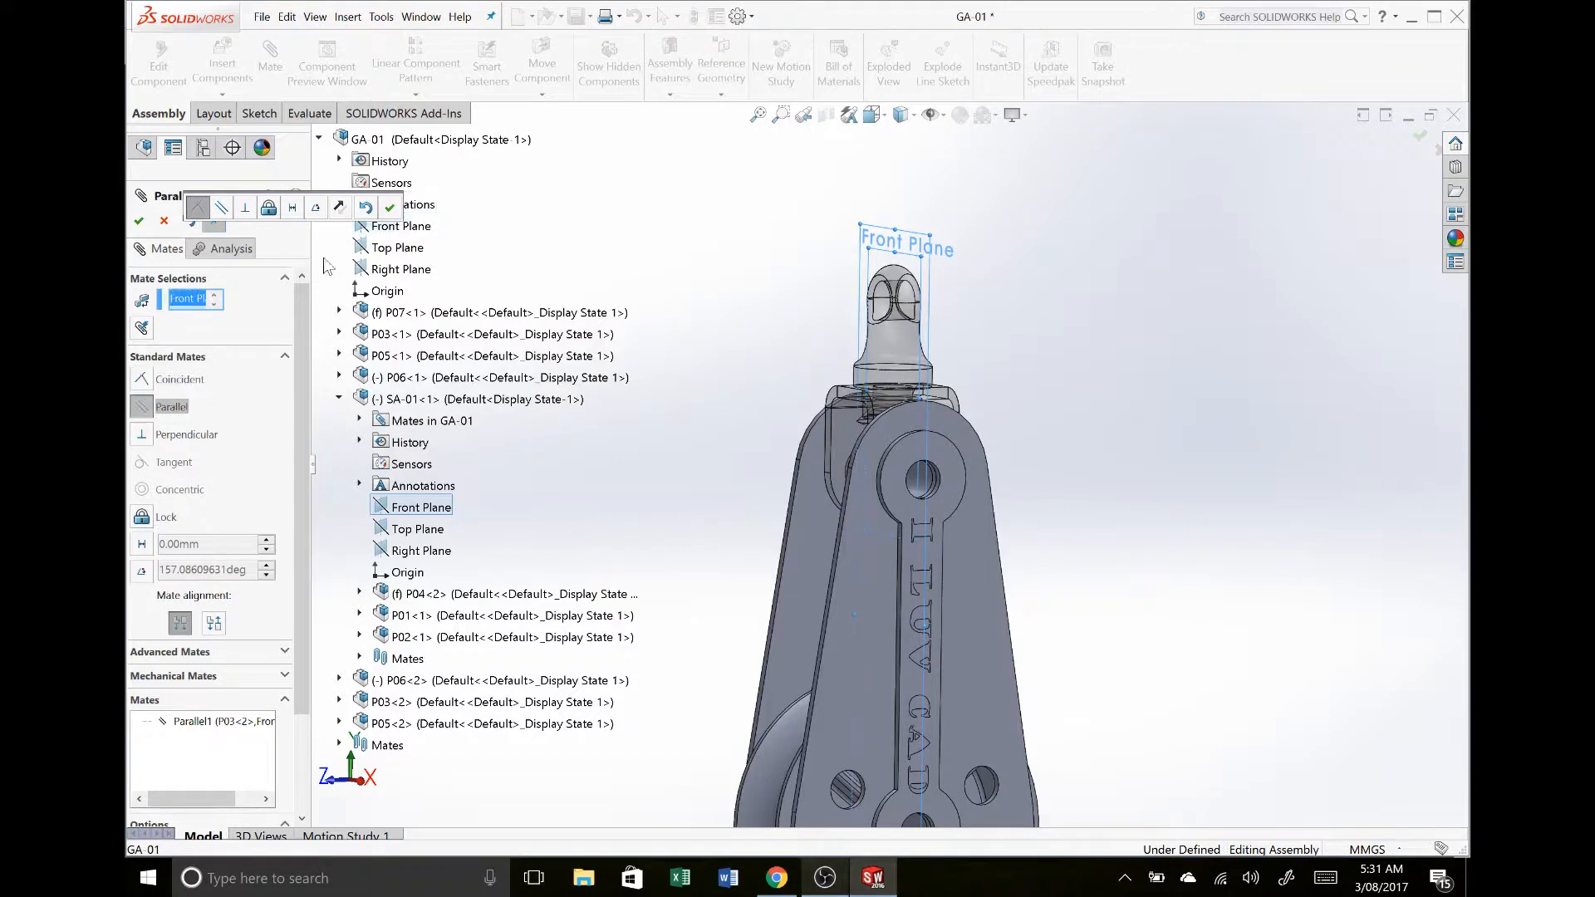
click(390, 210)
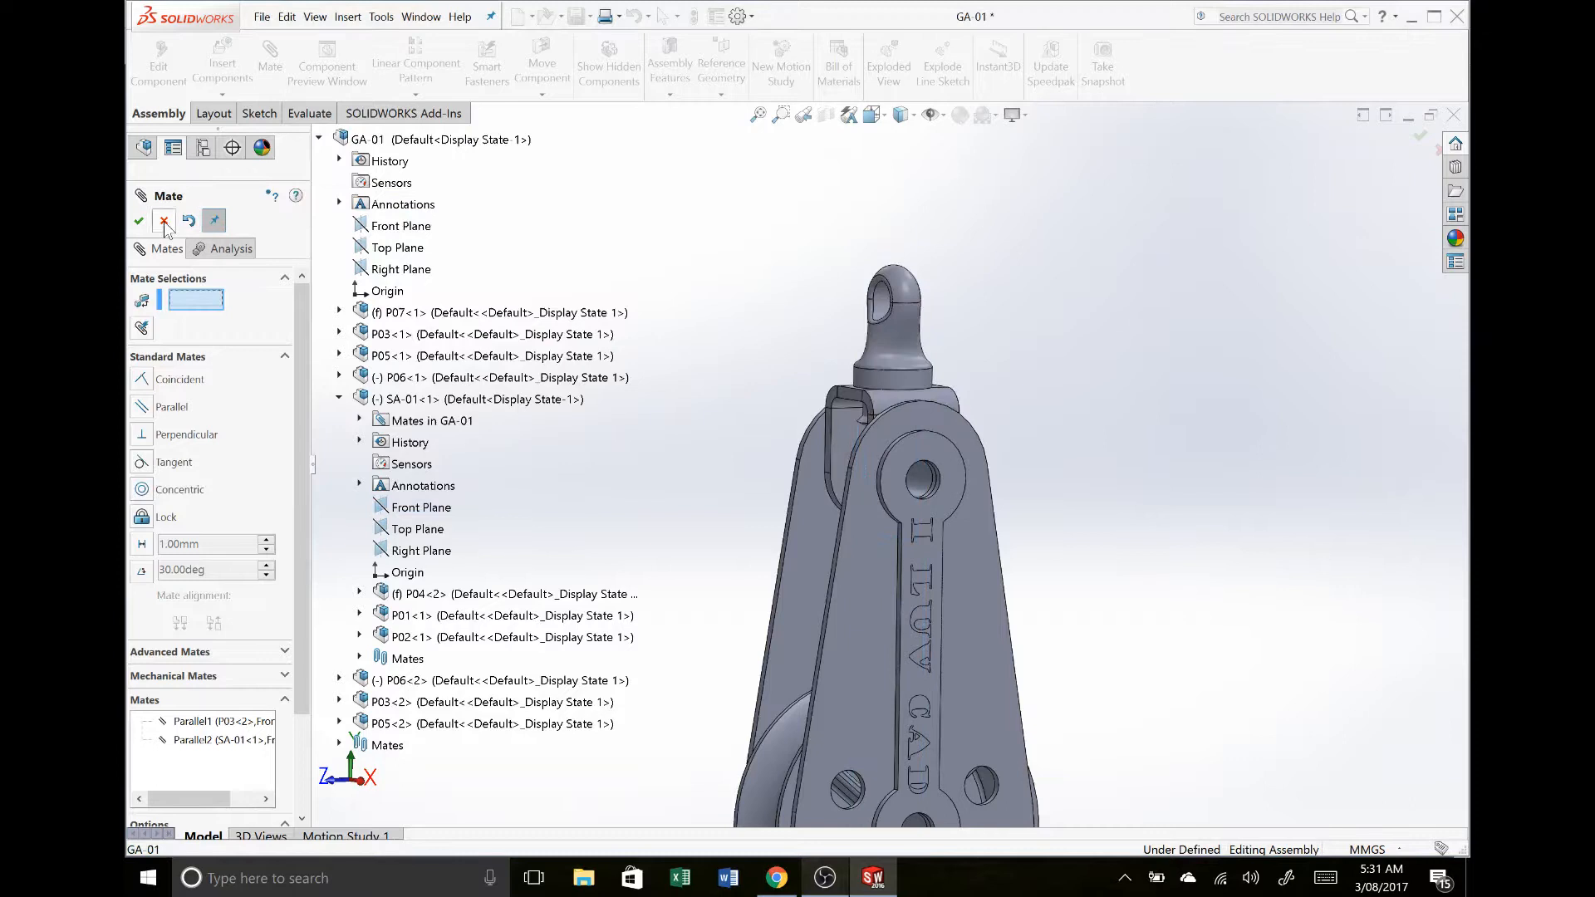
key(Escape)
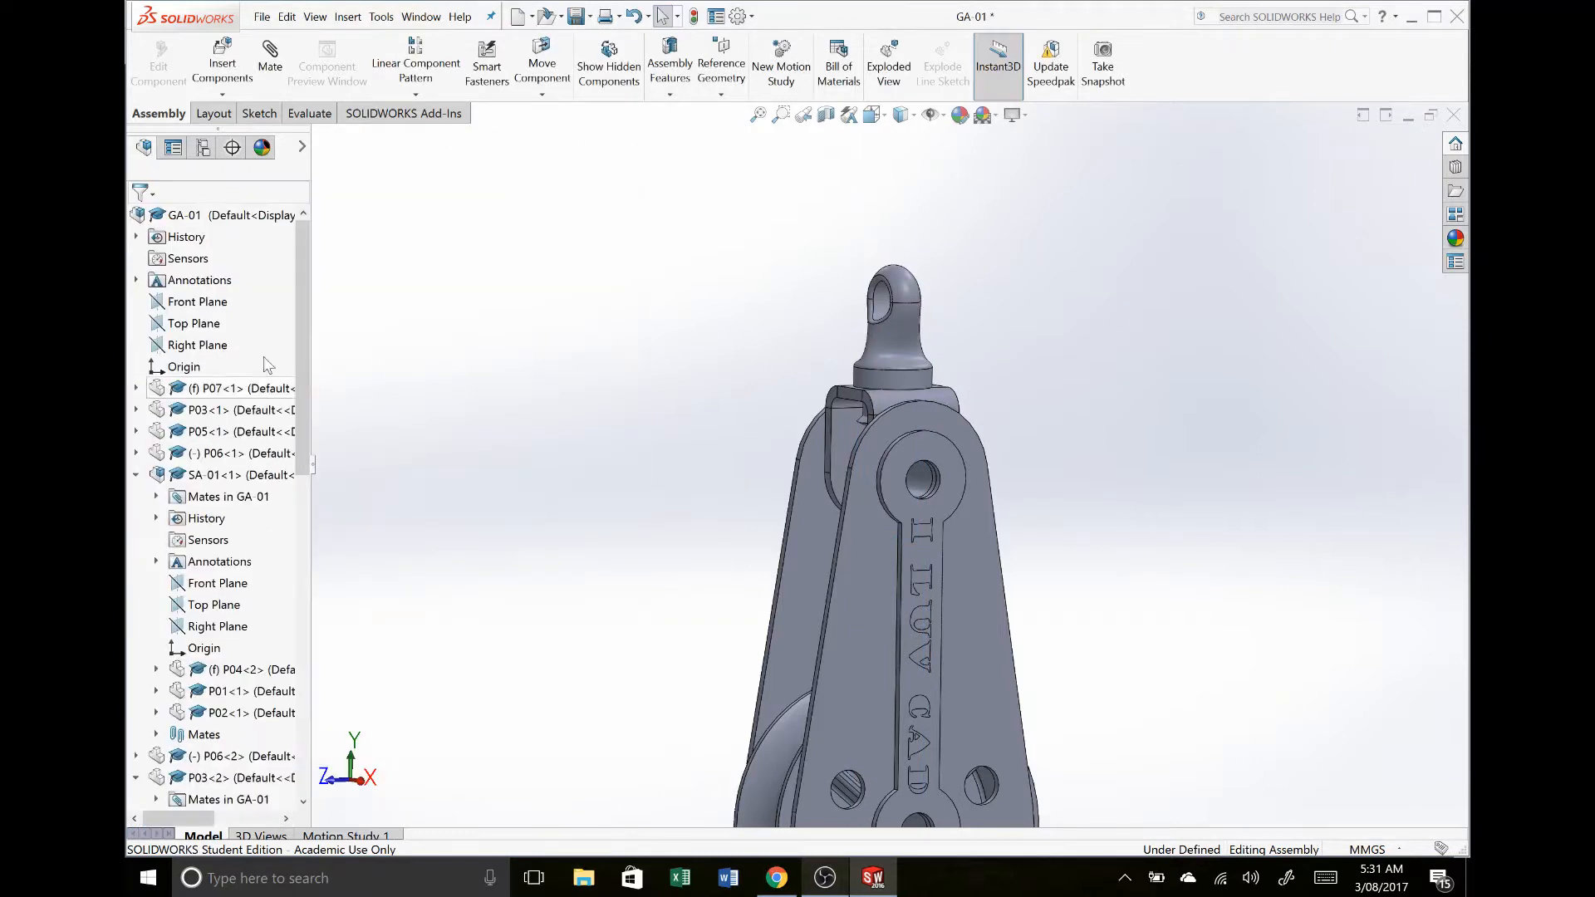
Step: Collapse the expanded SA-01, second P03 and Mates entries in the GA-01 component tree
click(136, 476)
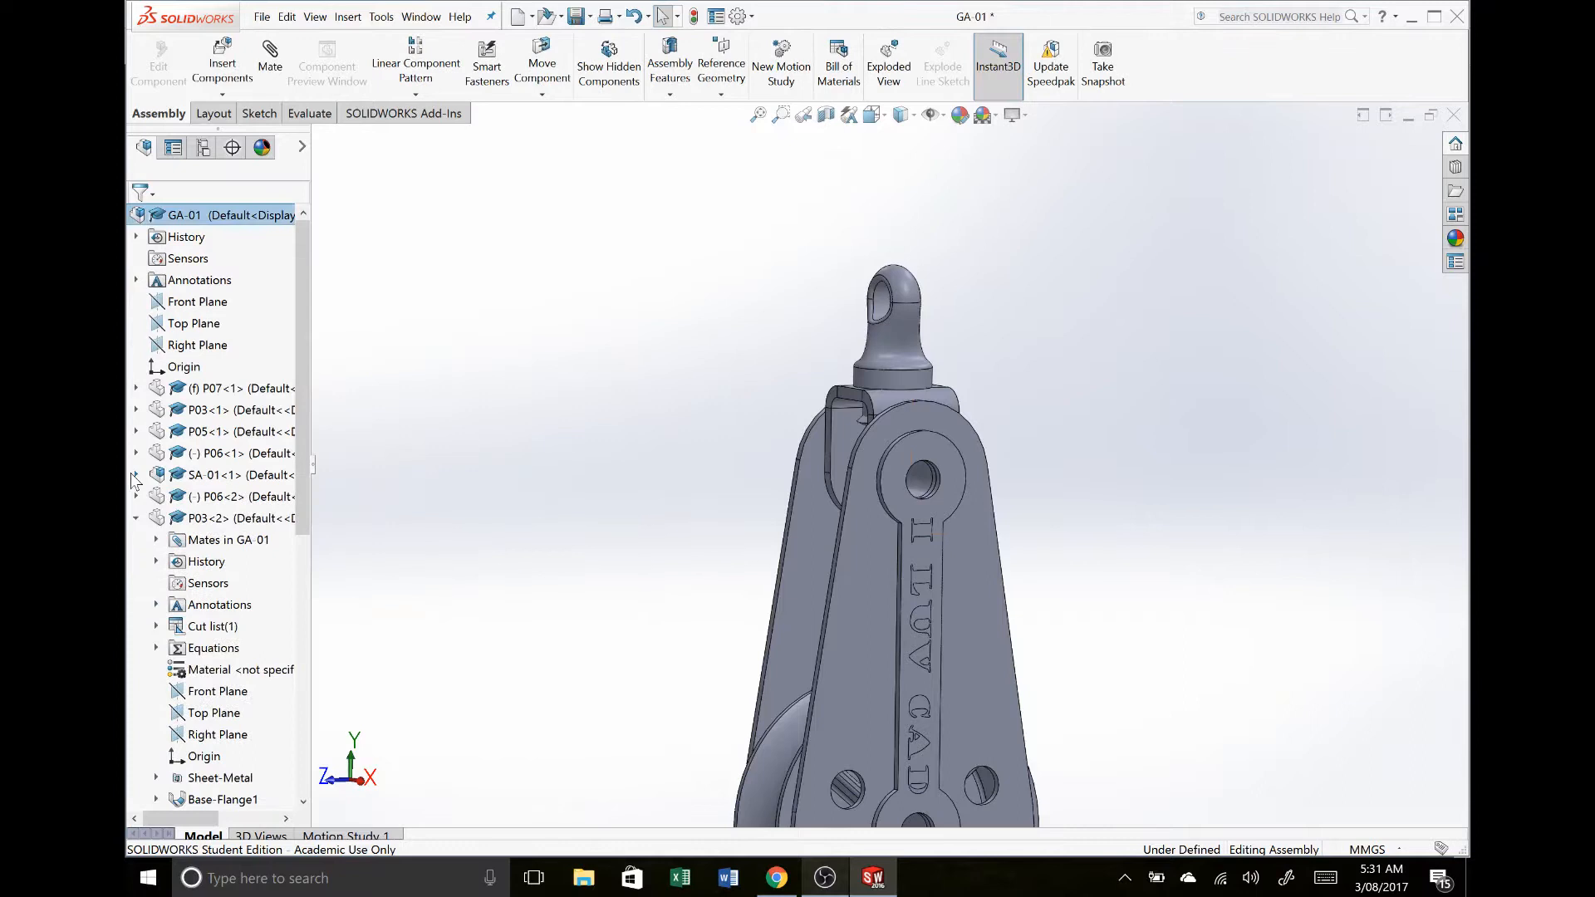
click(137, 518)
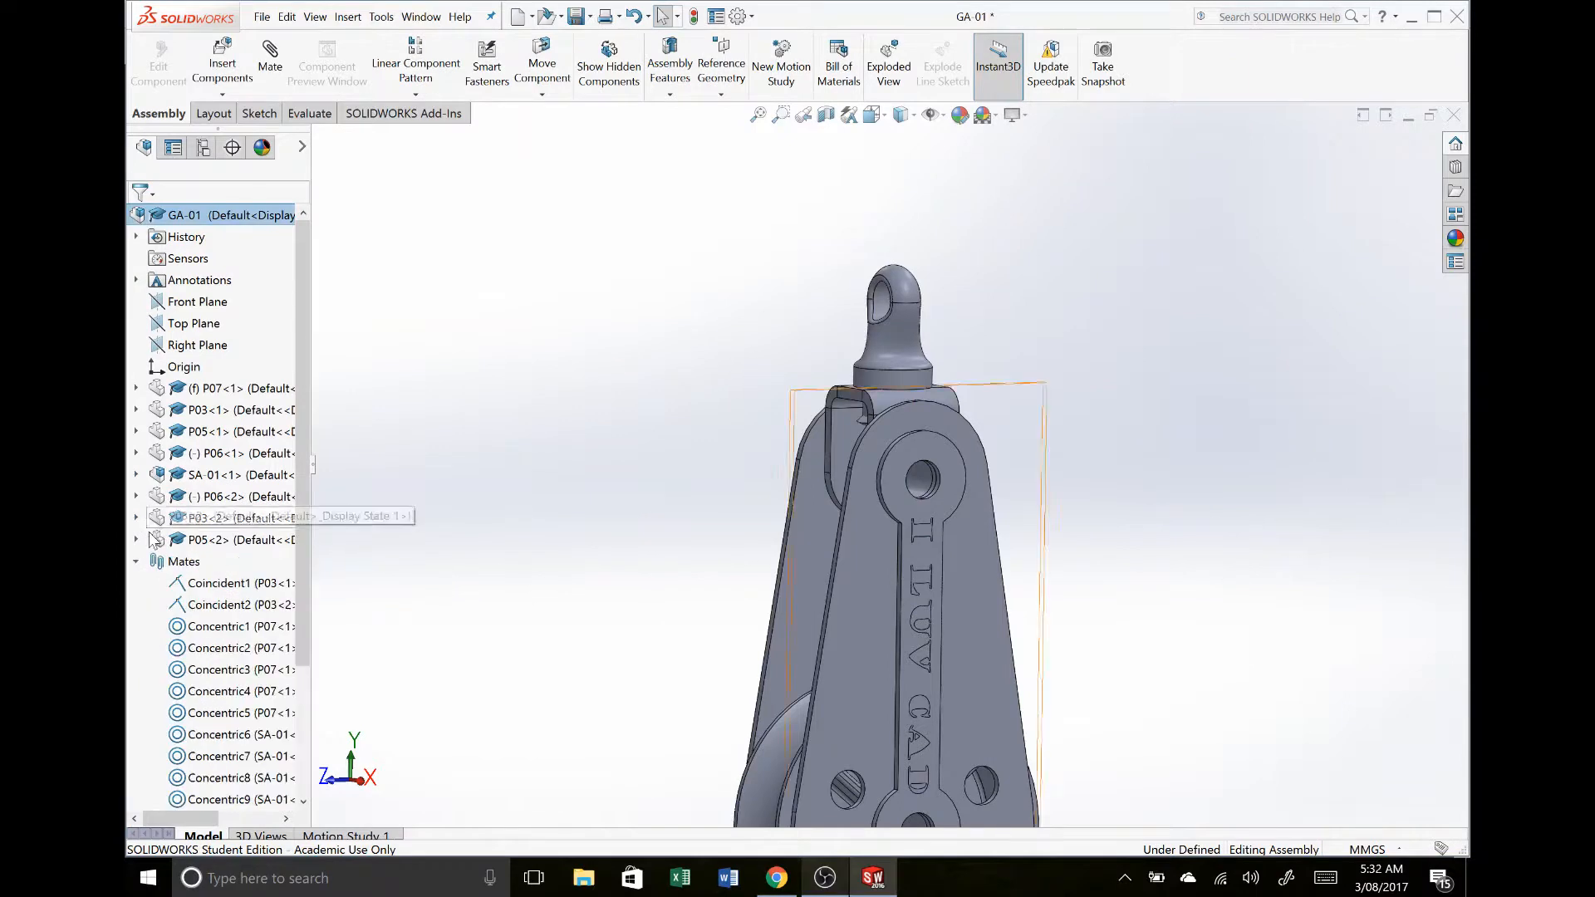
click(136, 562)
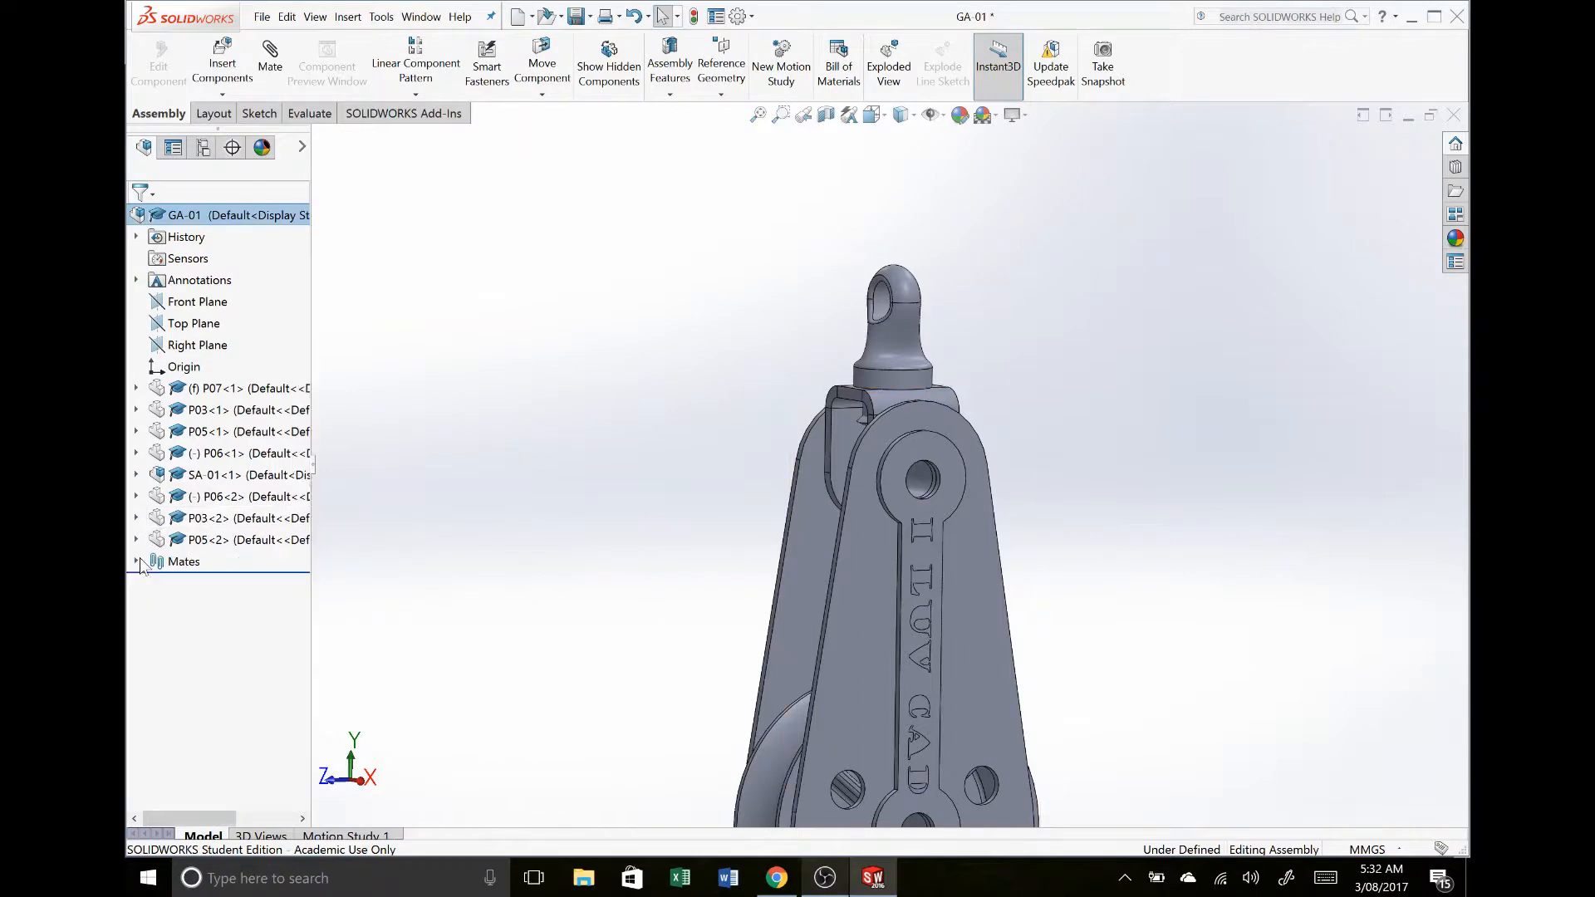
Step: Highlight the second P06 sleeve and examine where it sits between the side plates below the eye fitting
click(207, 499)
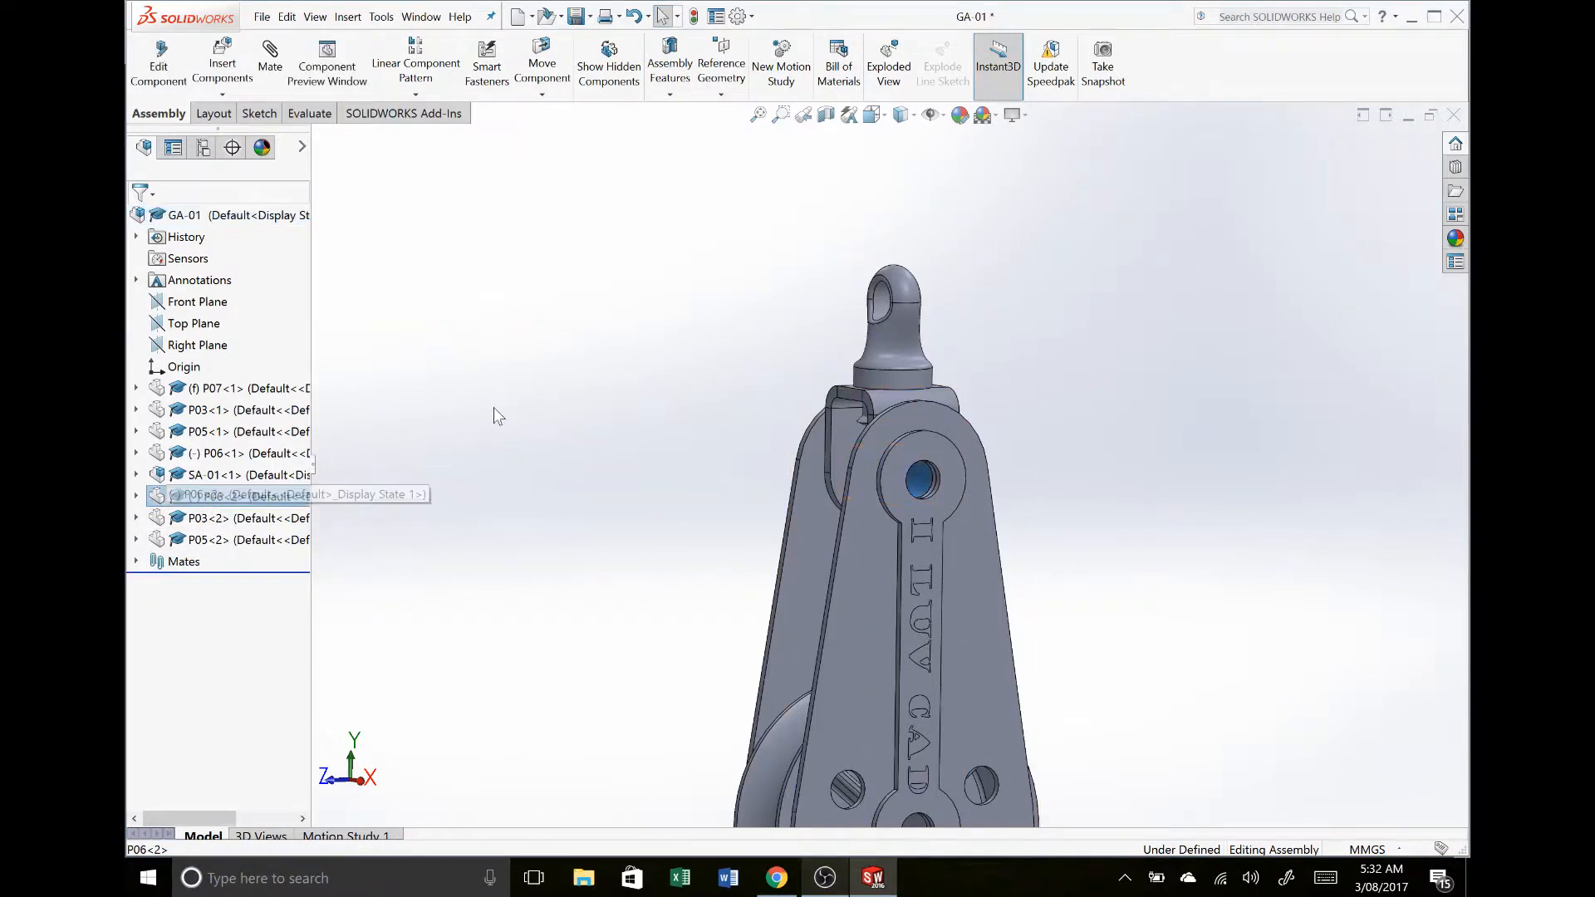
click(505, 395)
middle_drag(506, 396, 813, 530)
scroll(937, 485, down, 3)
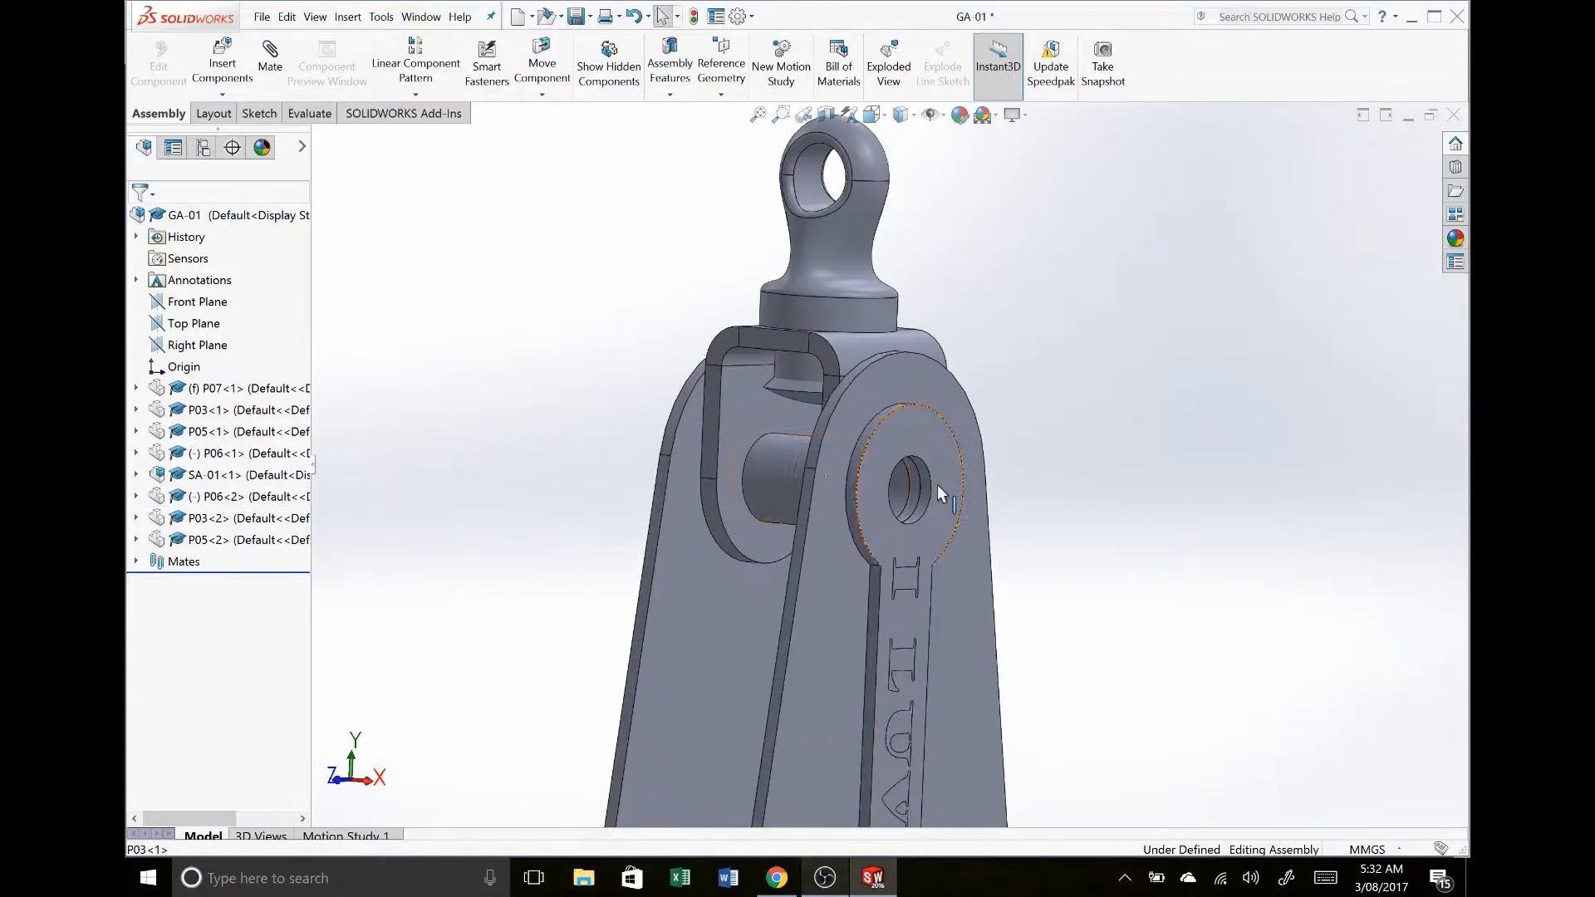
click(795, 486)
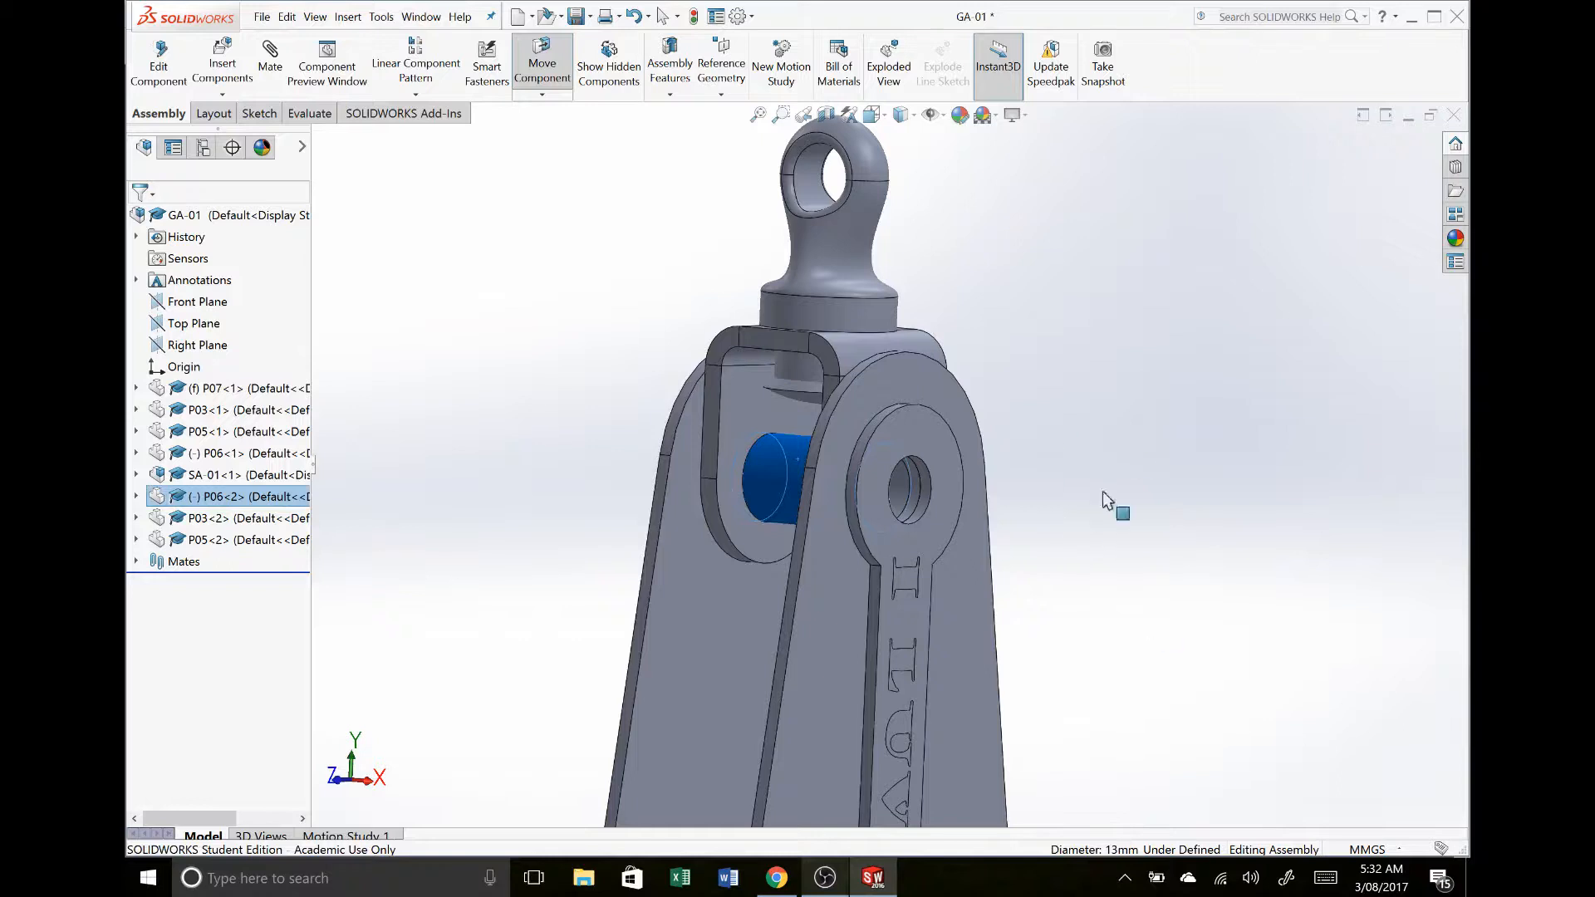
key(Escape)
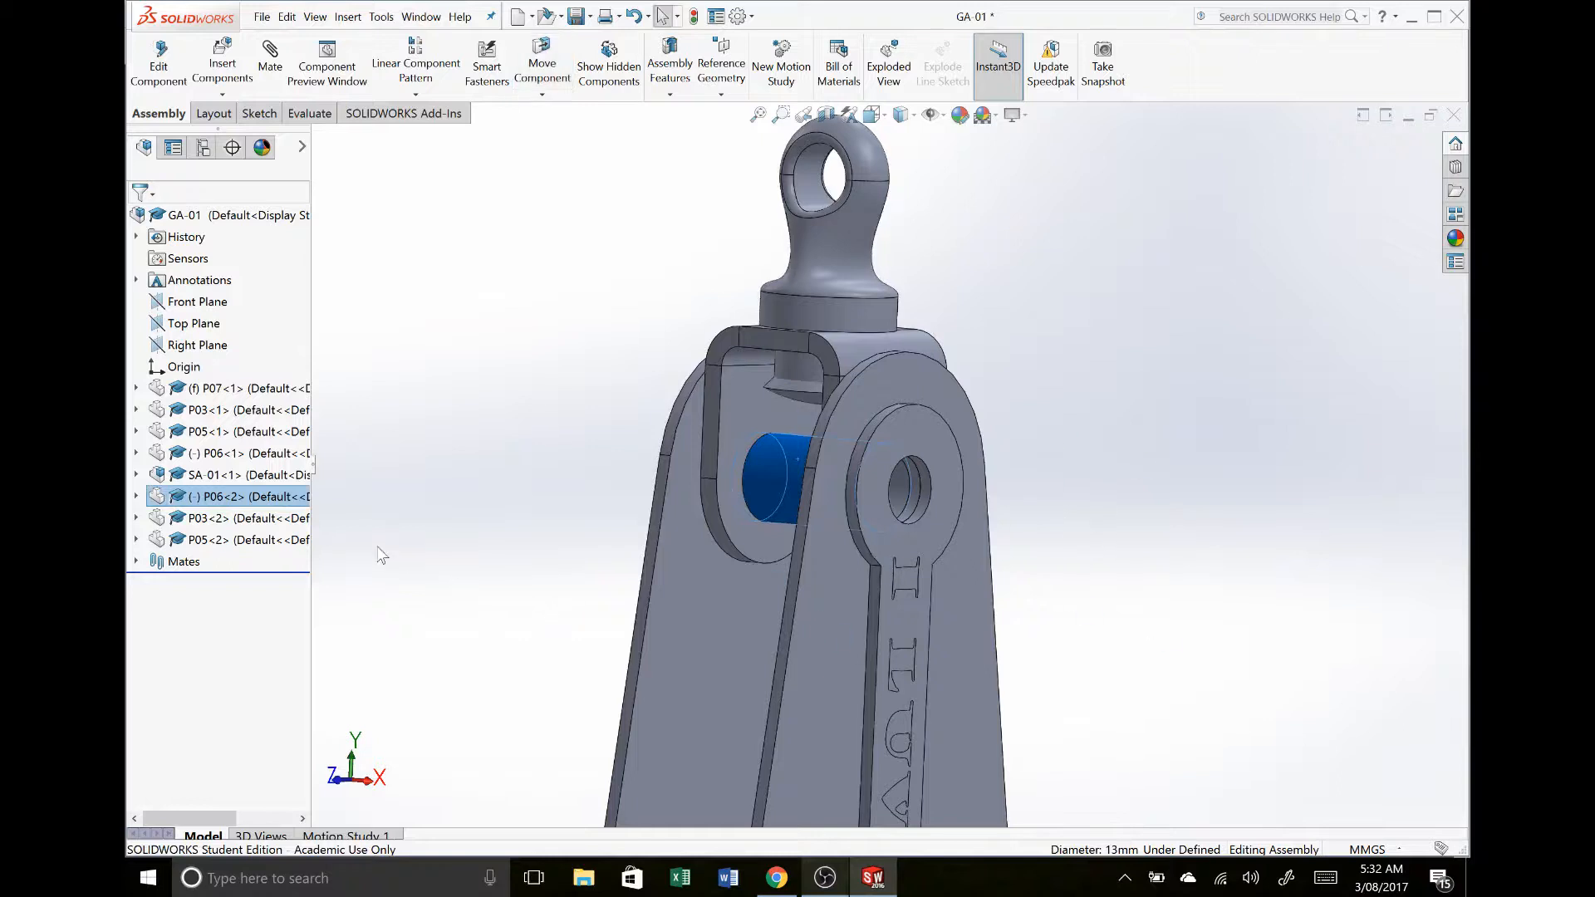
Step: Lock the rotation of the first P06 sleeve in its Concentric3 mate
click(137, 454)
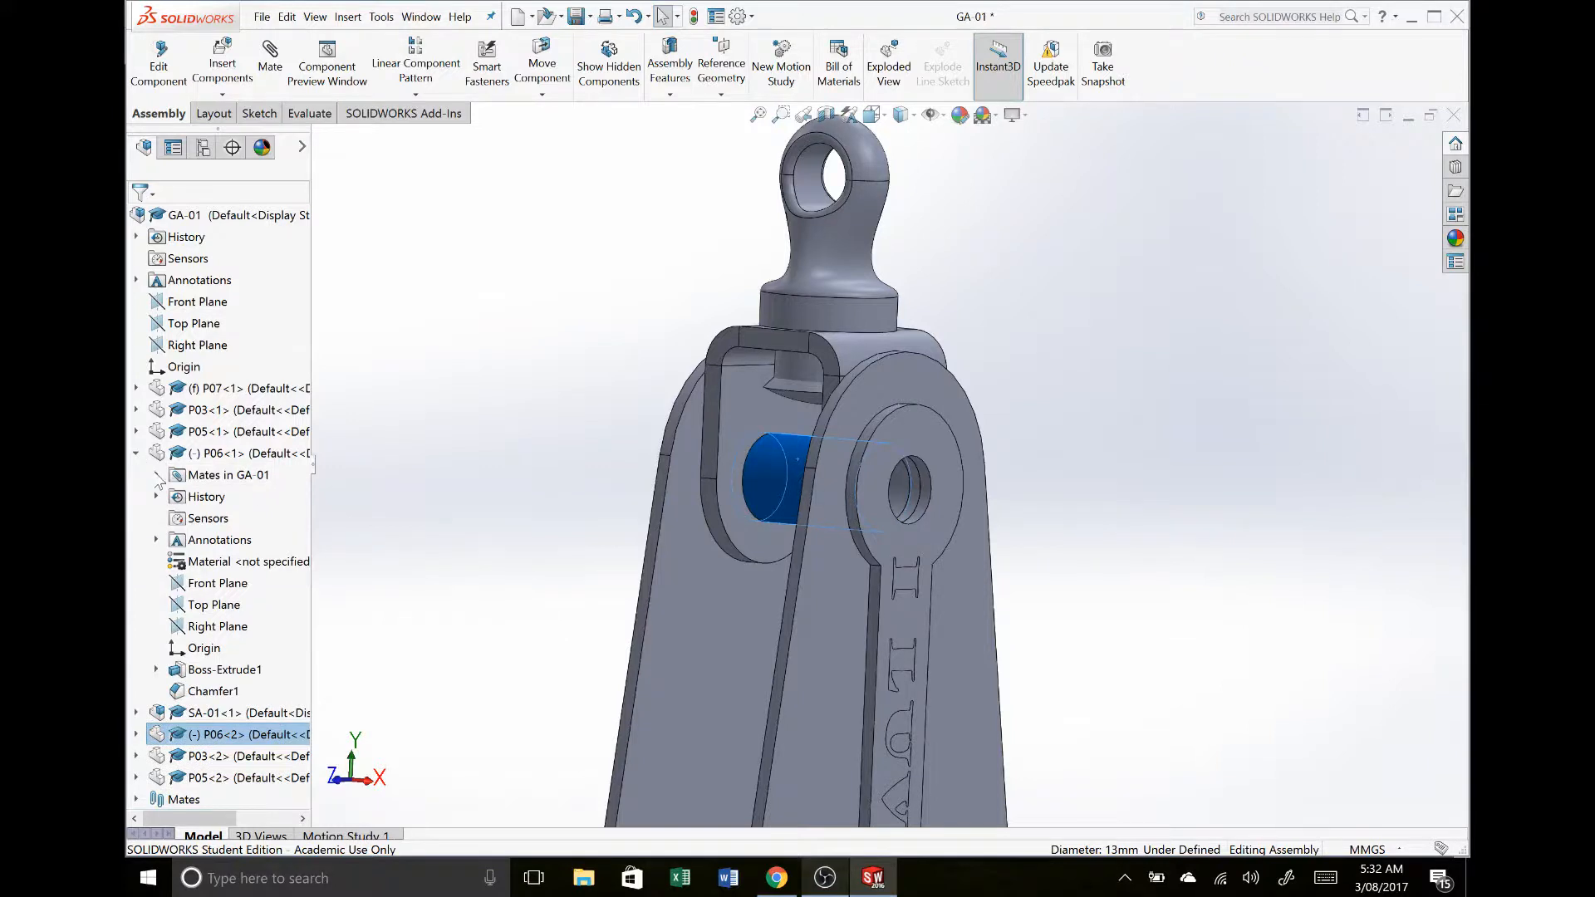
click(157, 476)
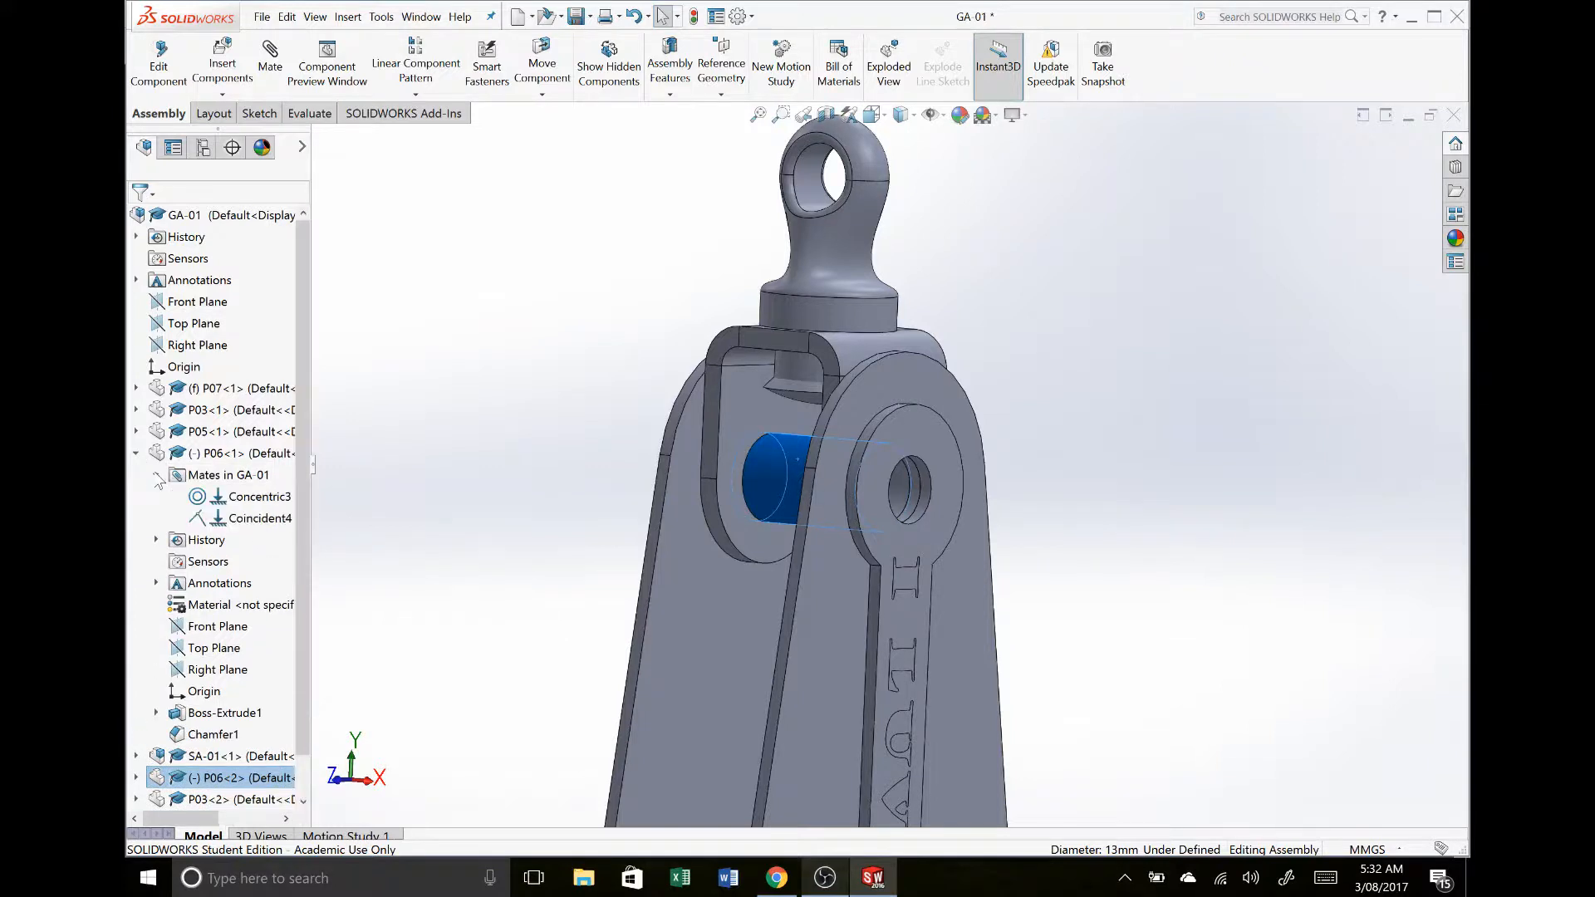
click(228, 496)
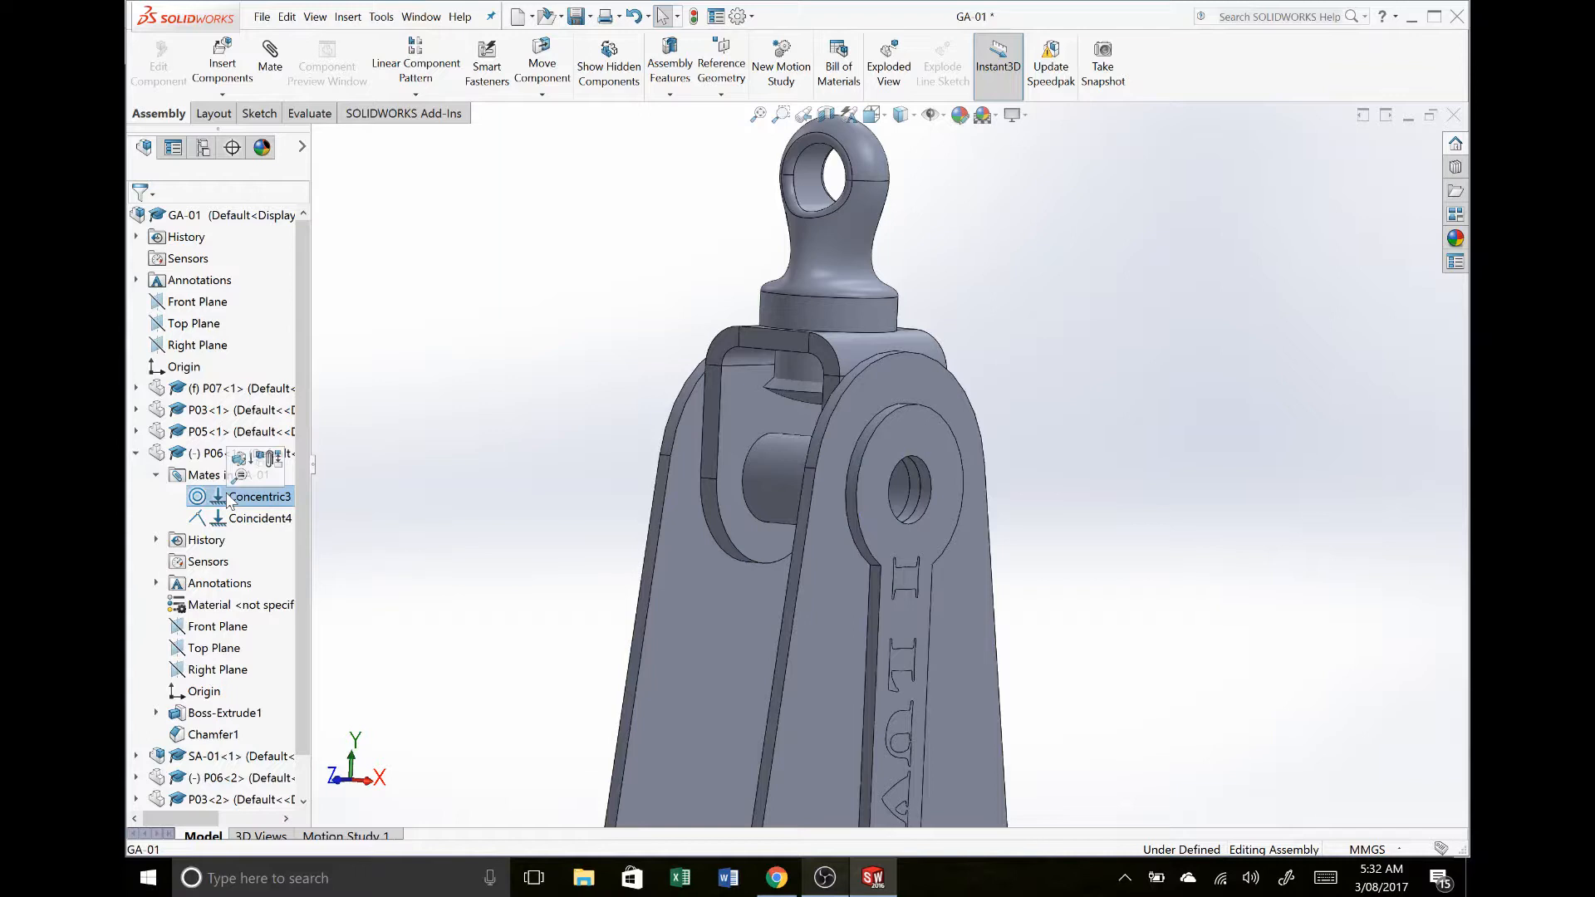
right_click(230, 499)
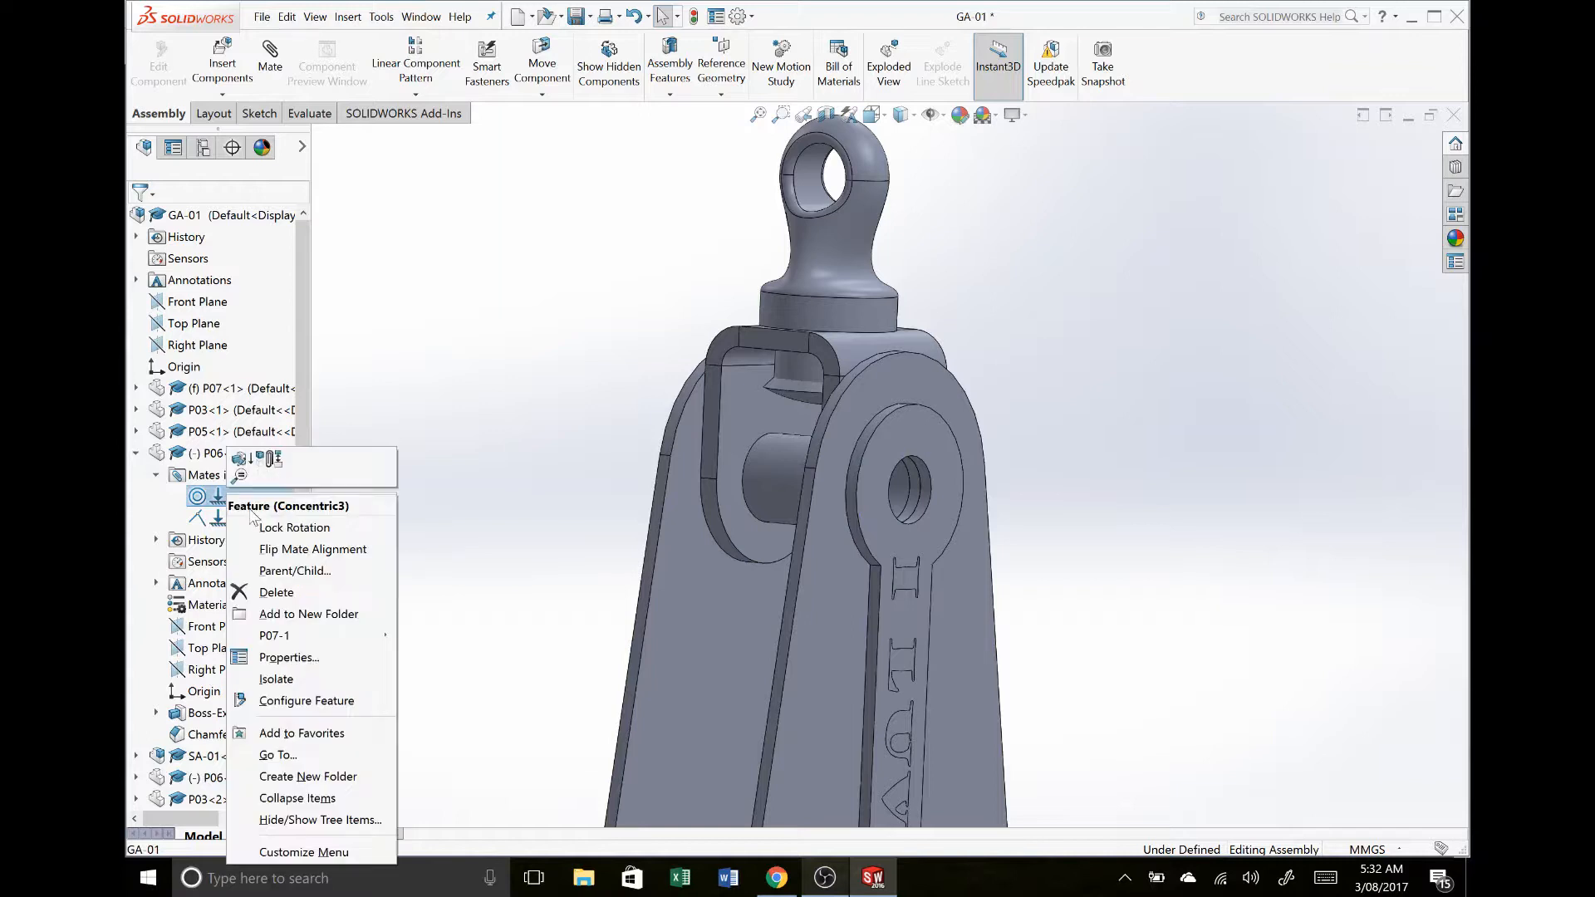
click(266, 529)
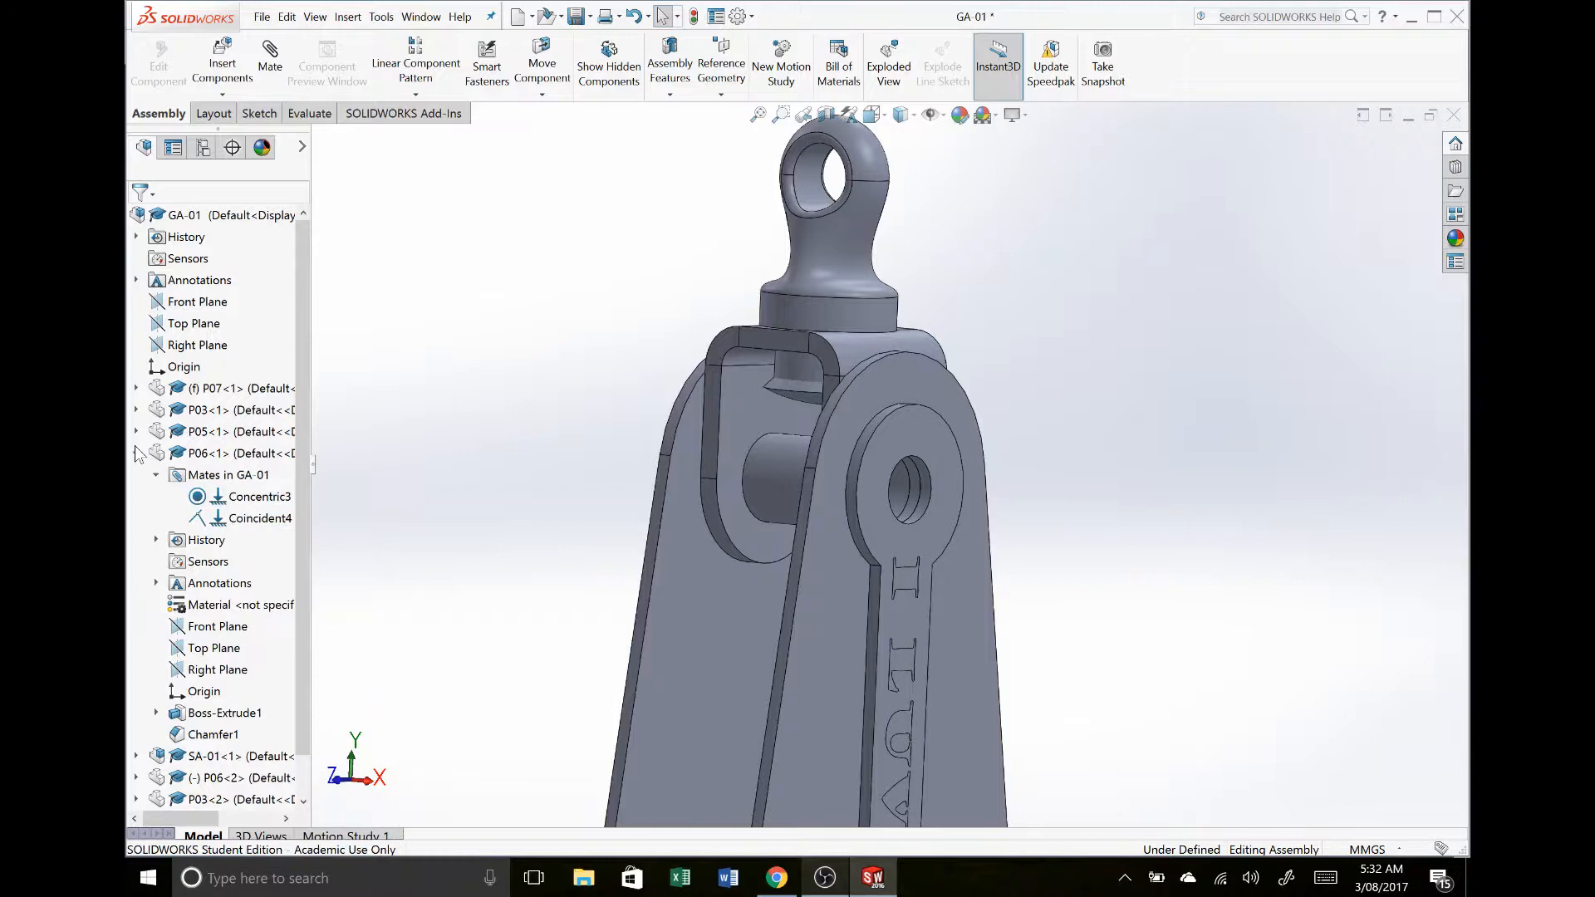
click(136, 452)
Step: Lock the rotation of the second P06 sleeve in its Concentric10 mate
click(136, 497)
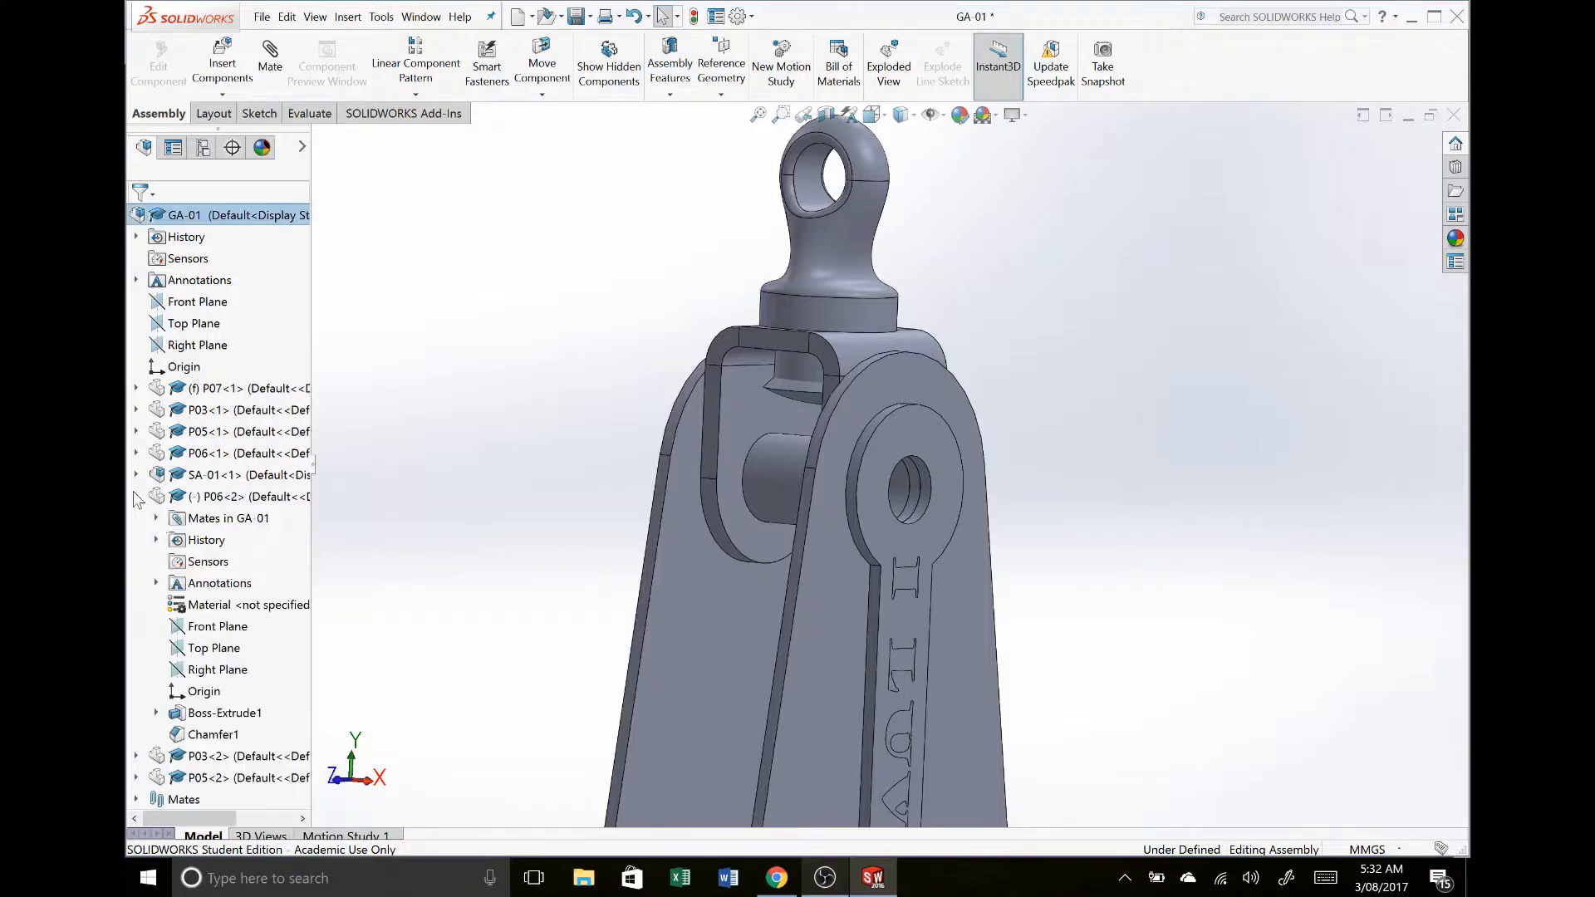
click(156, 518)
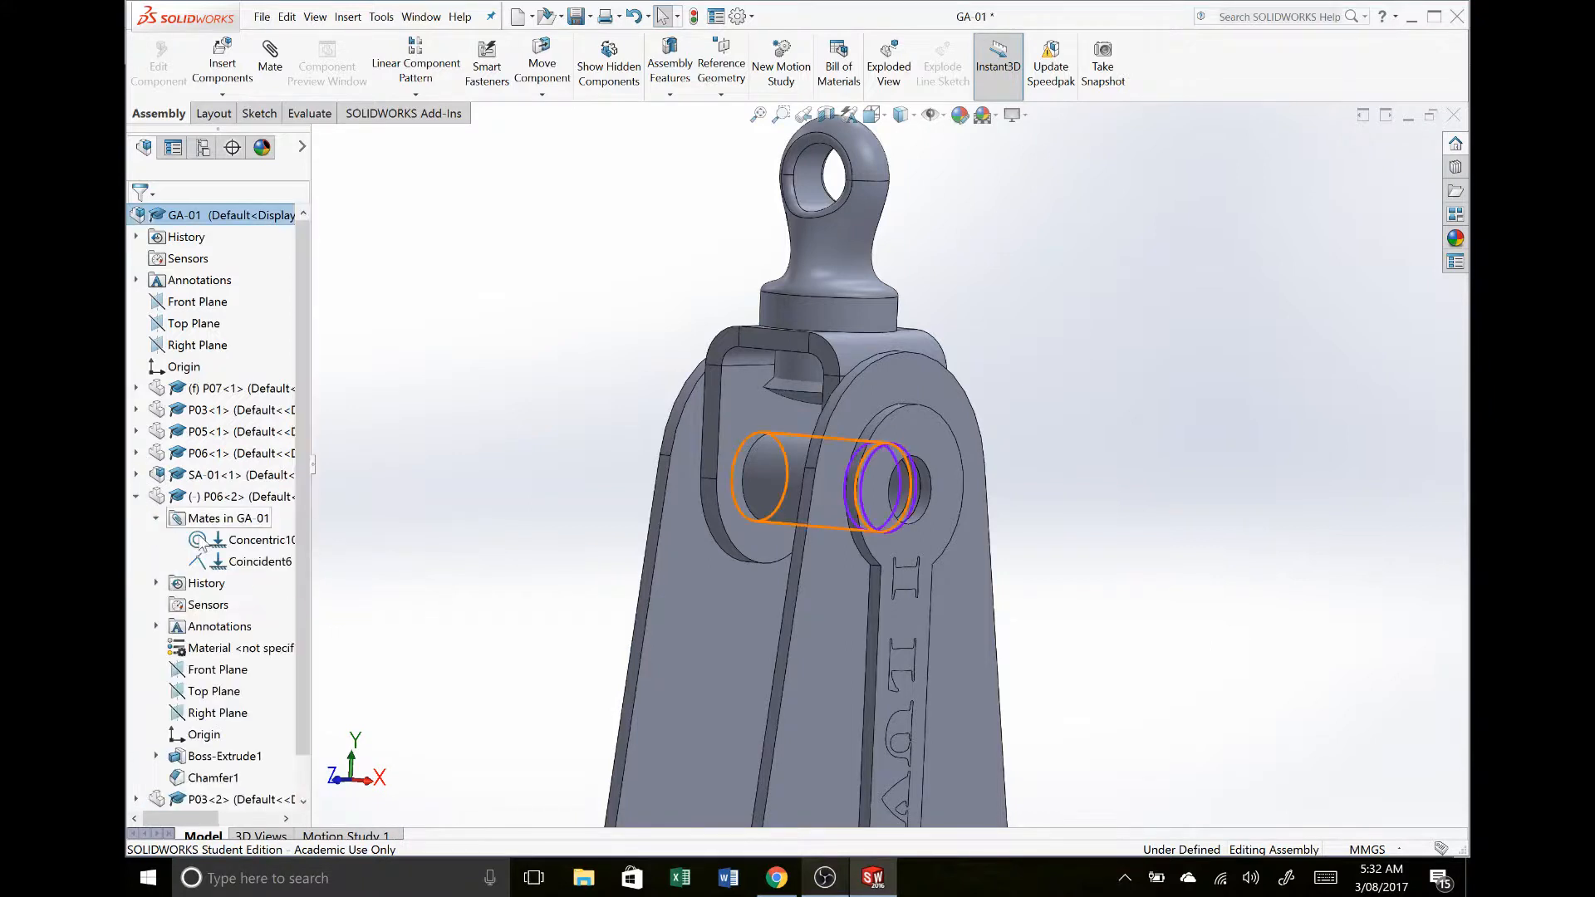
right_click(205, 541)
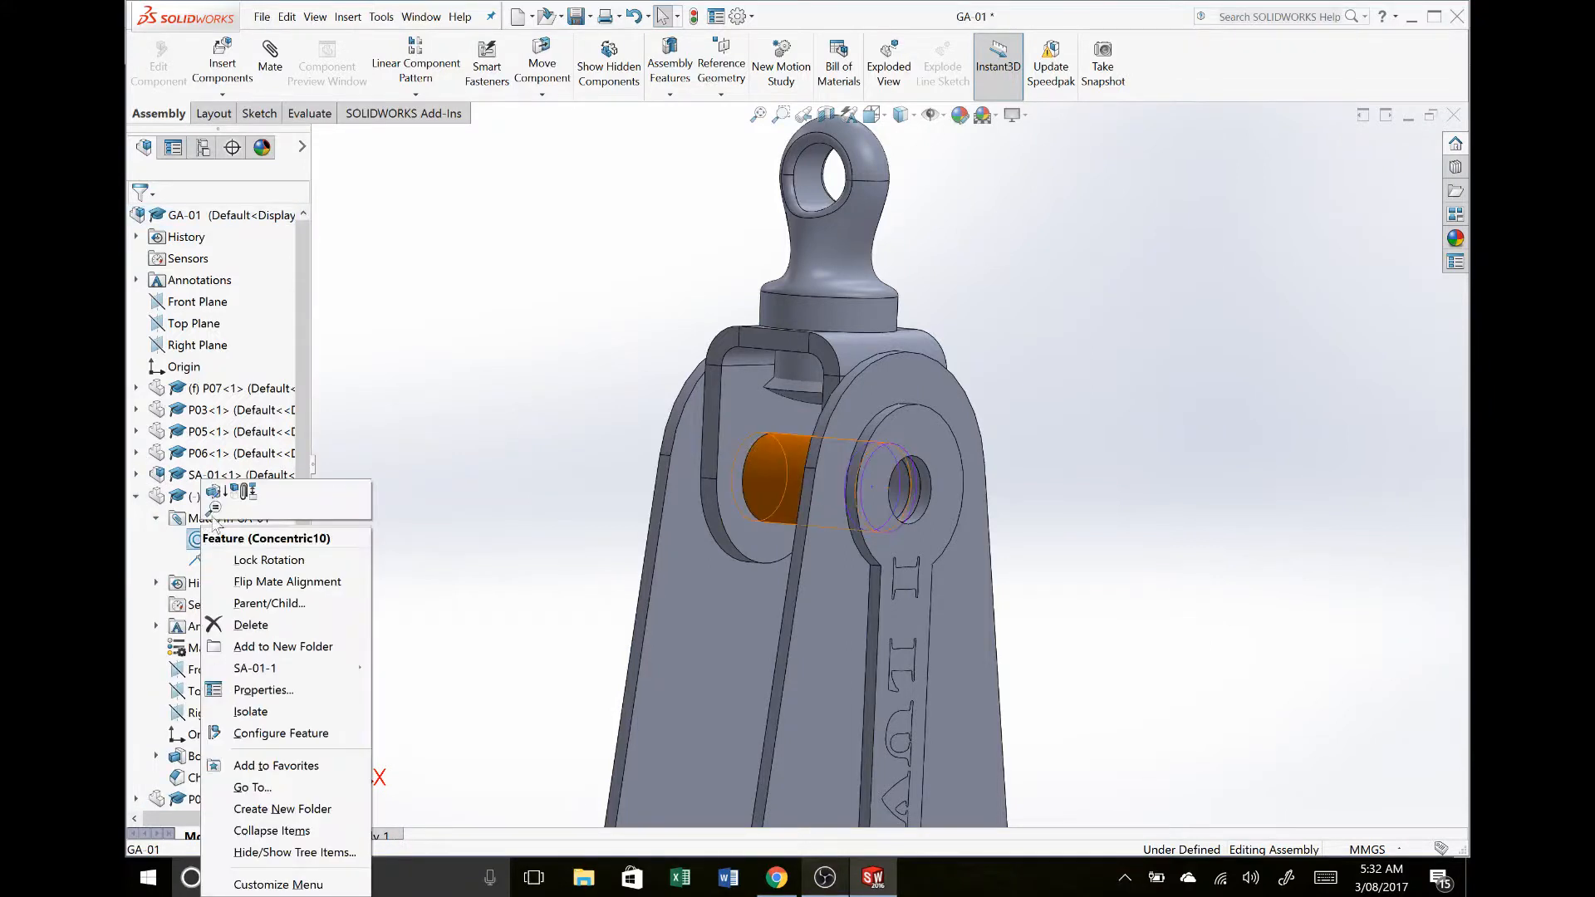
click(314, 568)
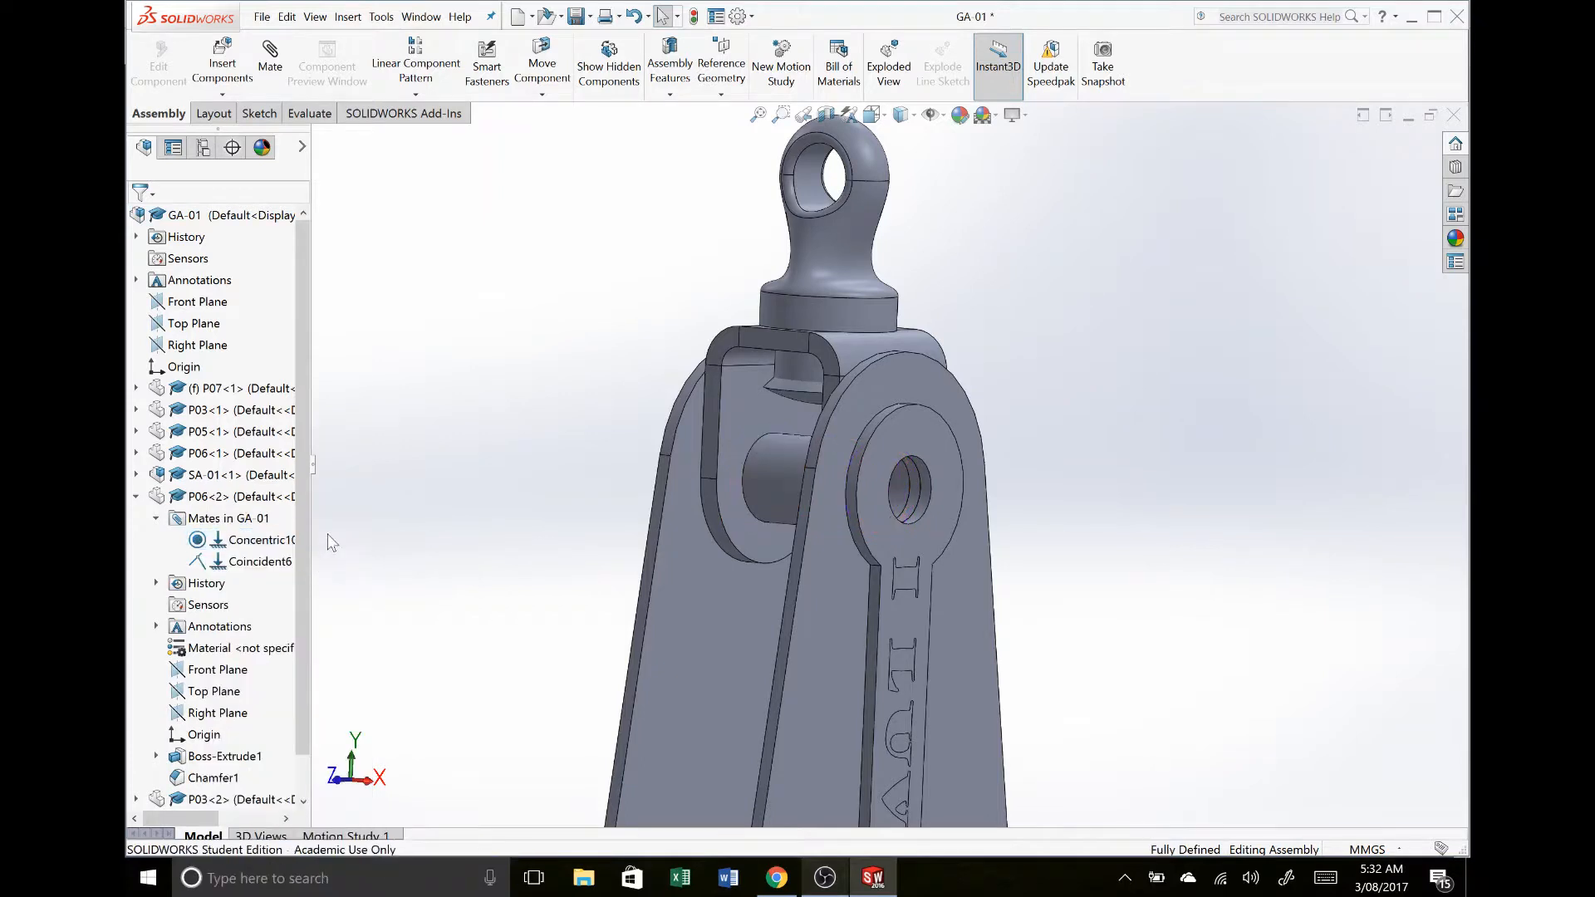
click(136, 497)
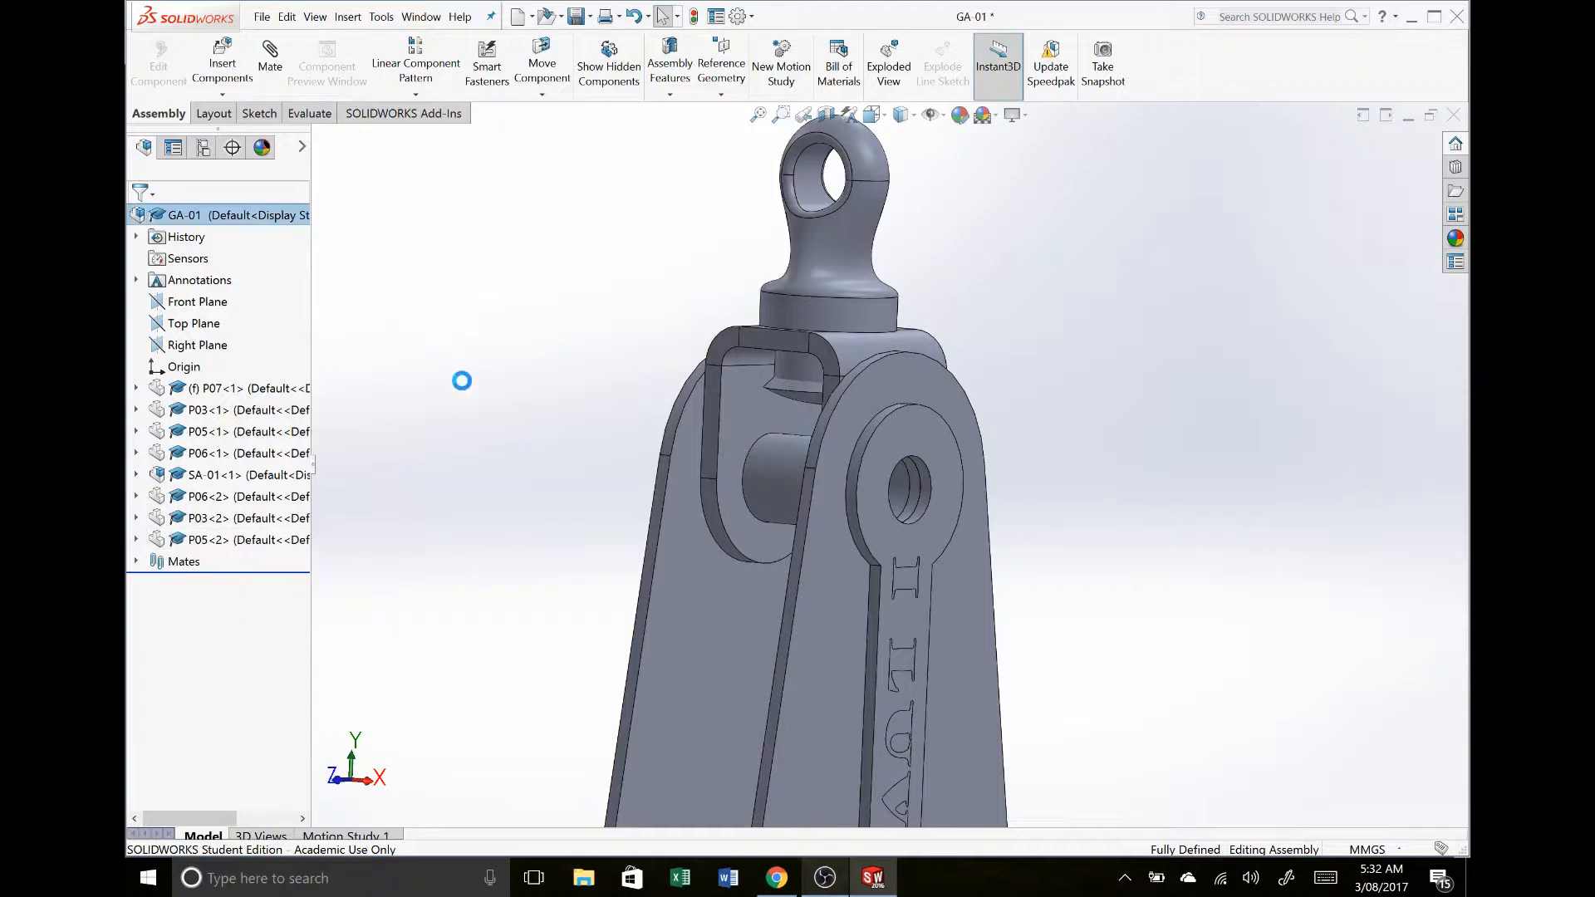
Step: Switch to the browser to compare the model with the GA-01 general assembly drawing, and return to SolidWorks
mouse_move(709, 385)
middle_down()
mouse_move(818, 500)
mouse_move(812, 451)
middle_up()
key(alt+Tab)
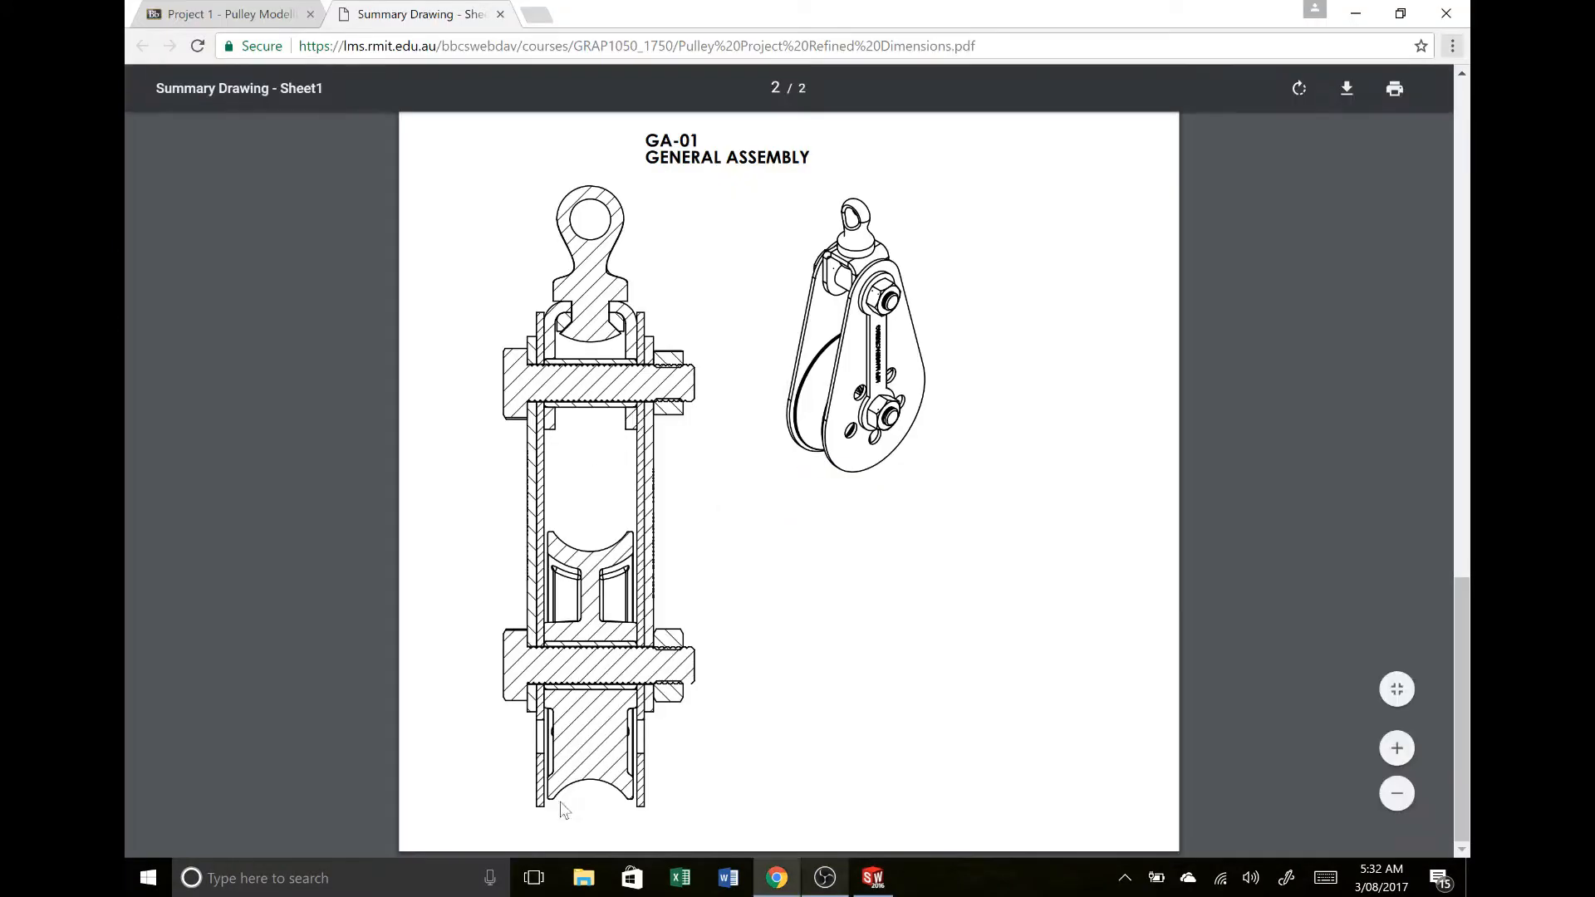
key(alt+Tab)
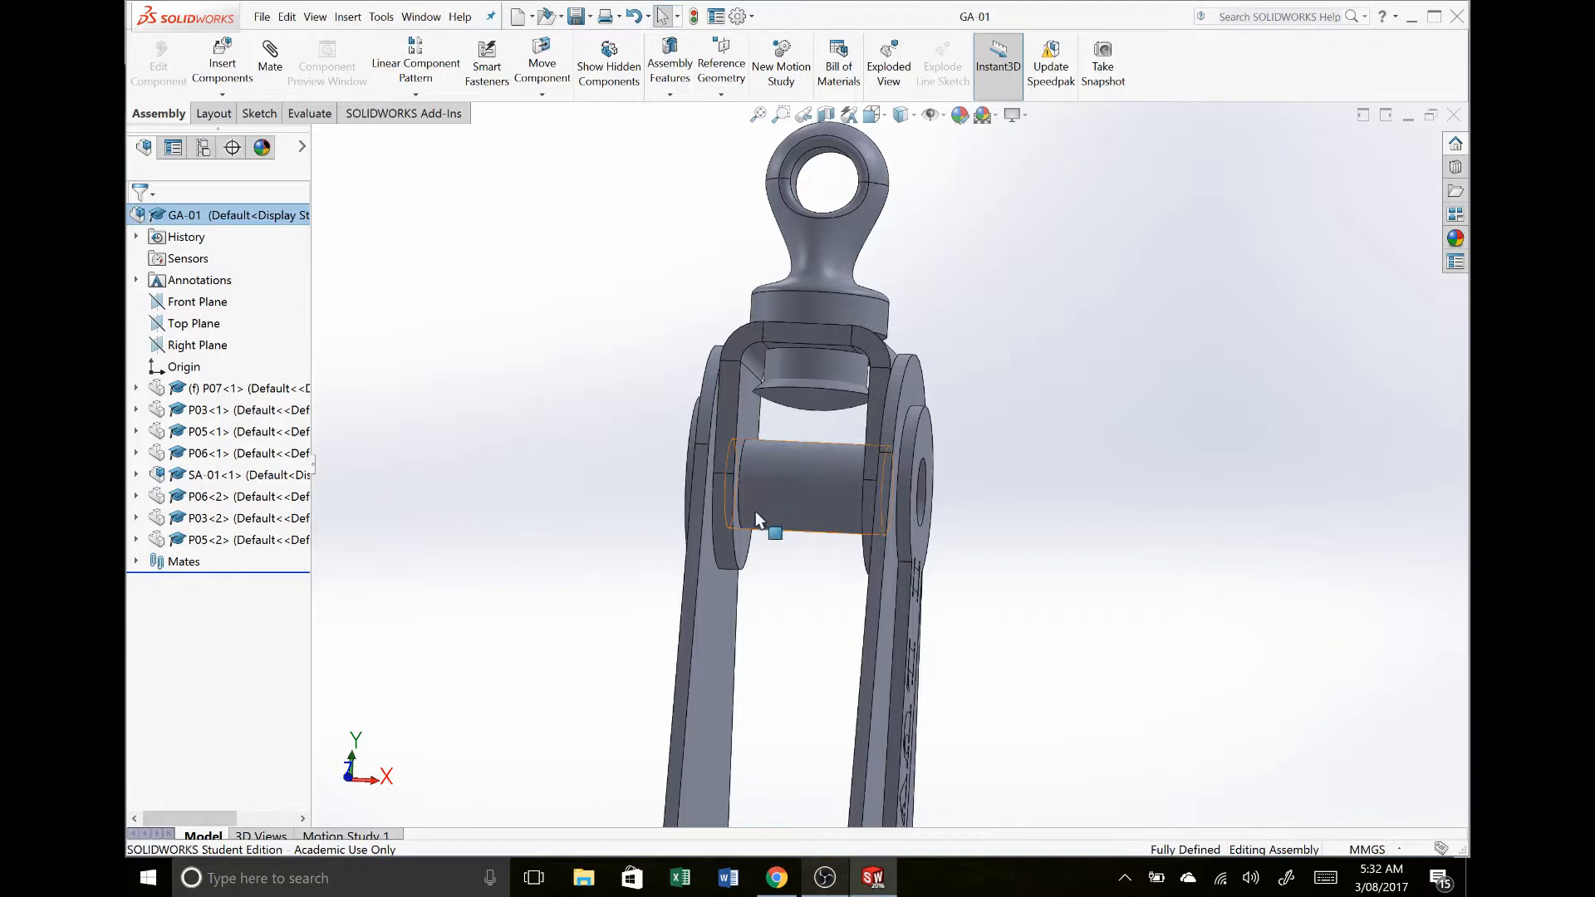
Step: Highlight the second P03 side plate and compare its rounded pulley end with the GA-01 drawing in the browser, then return to SolidWorks
scroll(756, 511, up, 8)
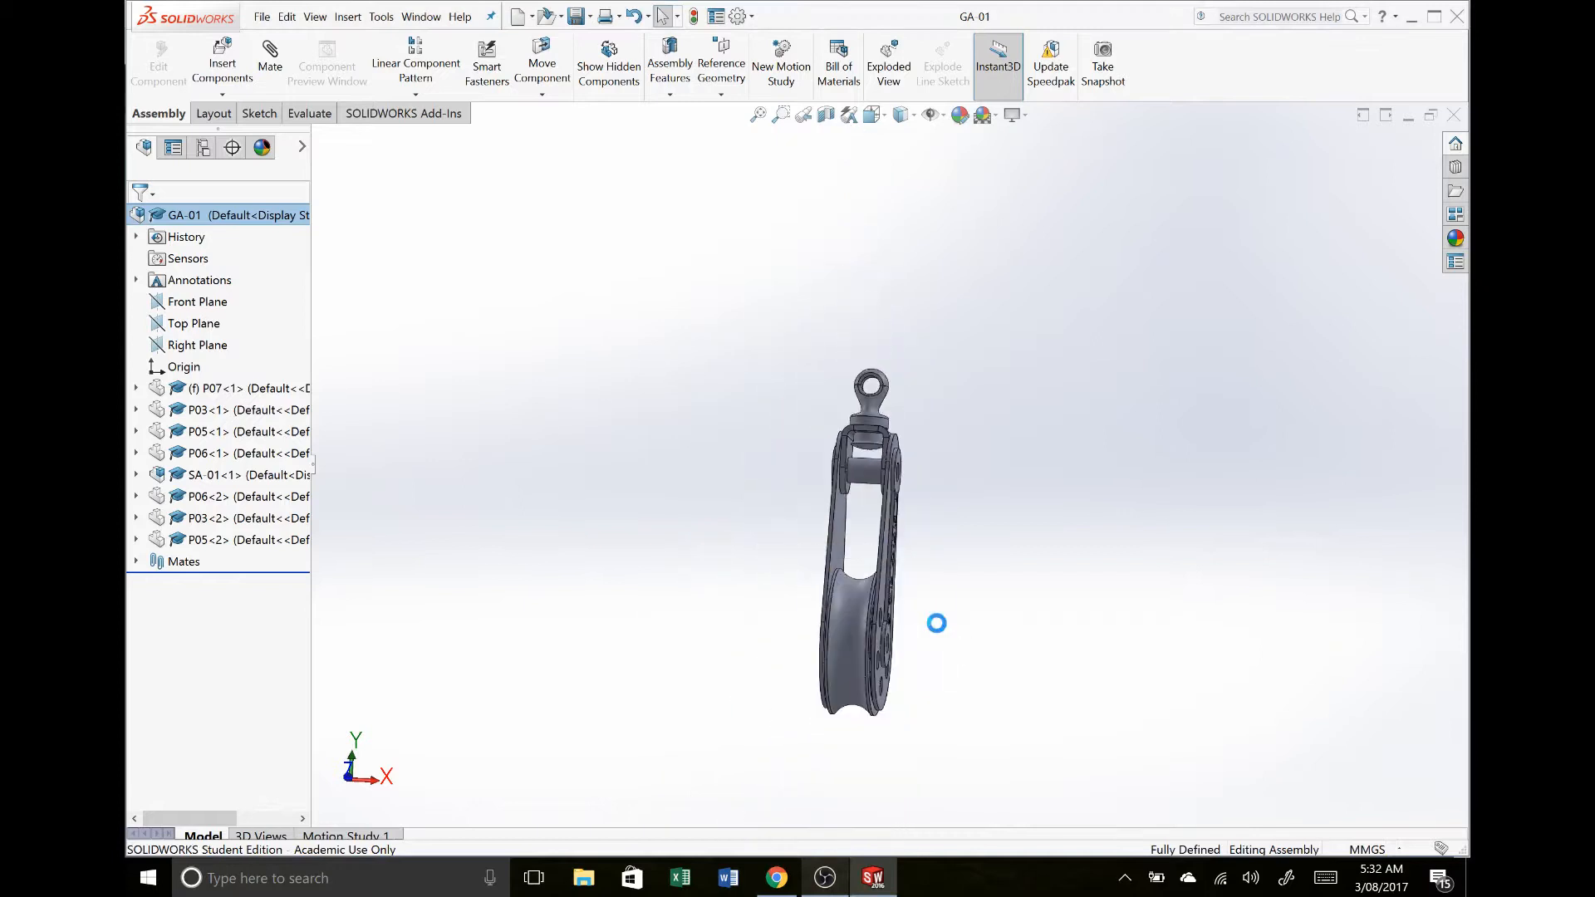
scroll(901, 633, down, 4)
middle_drag(889, 633, 859, 651)
scroll(769, 604, down, 3)
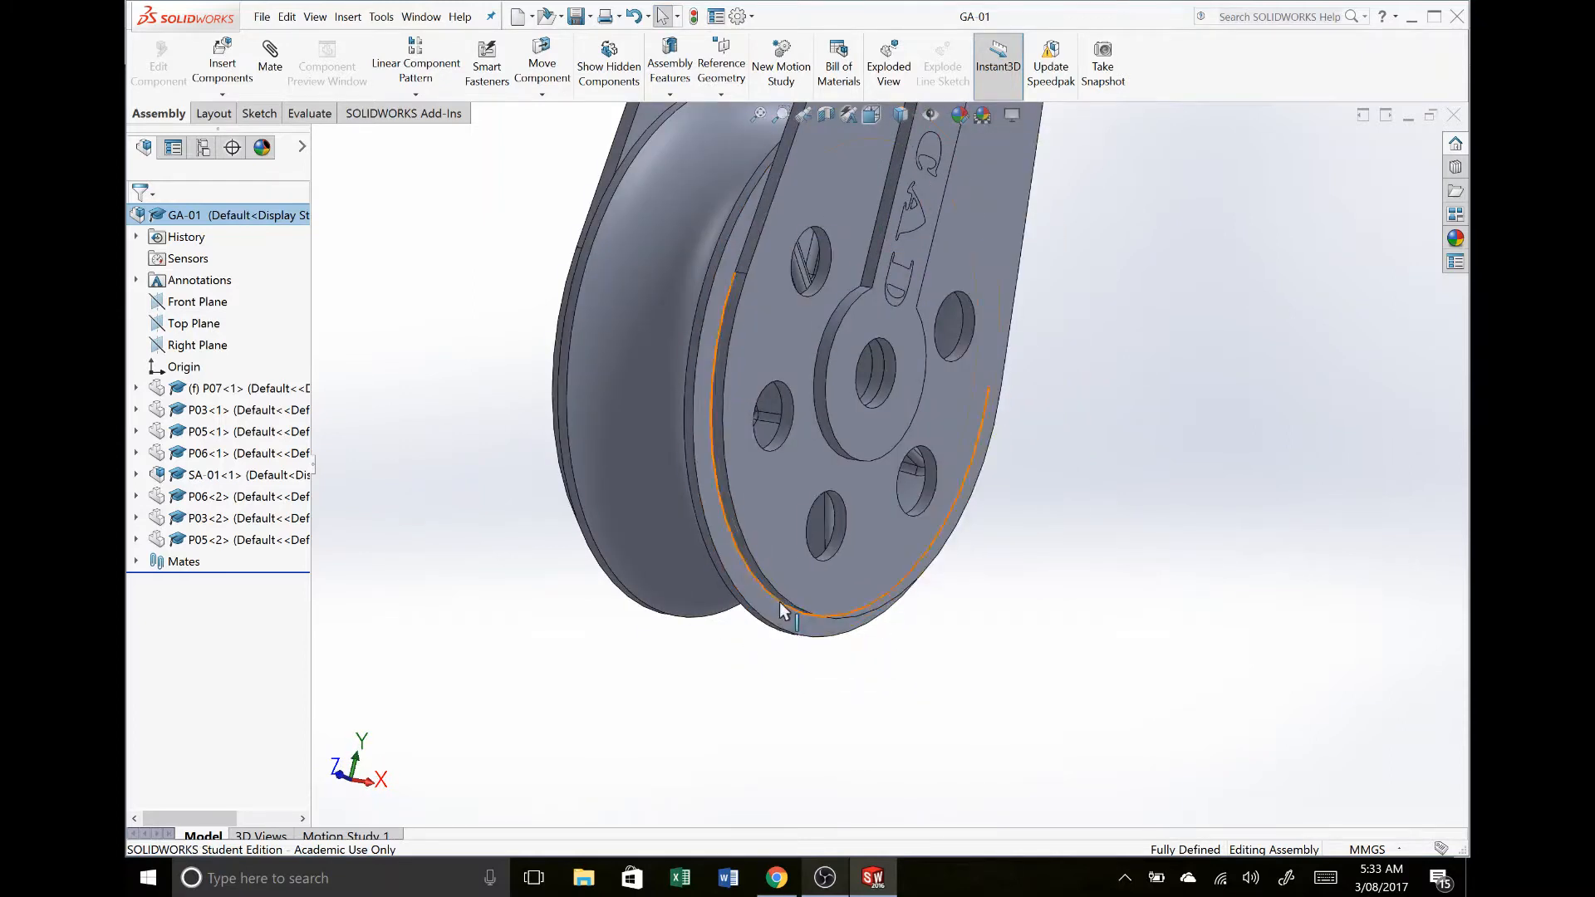
click(790, 600)
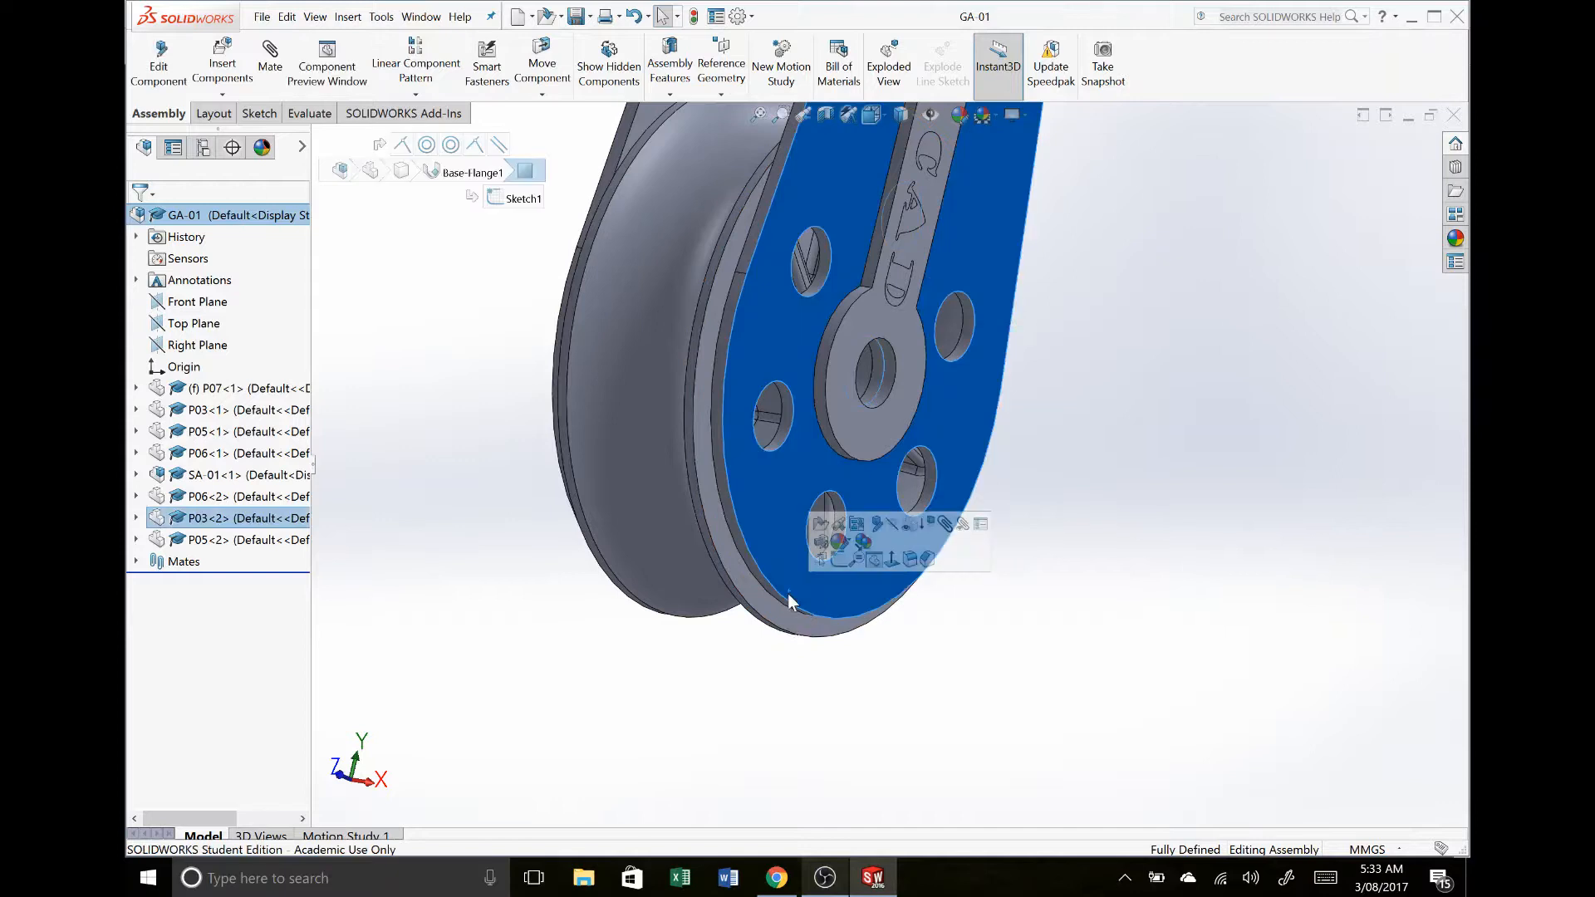
key(alt+Tab)
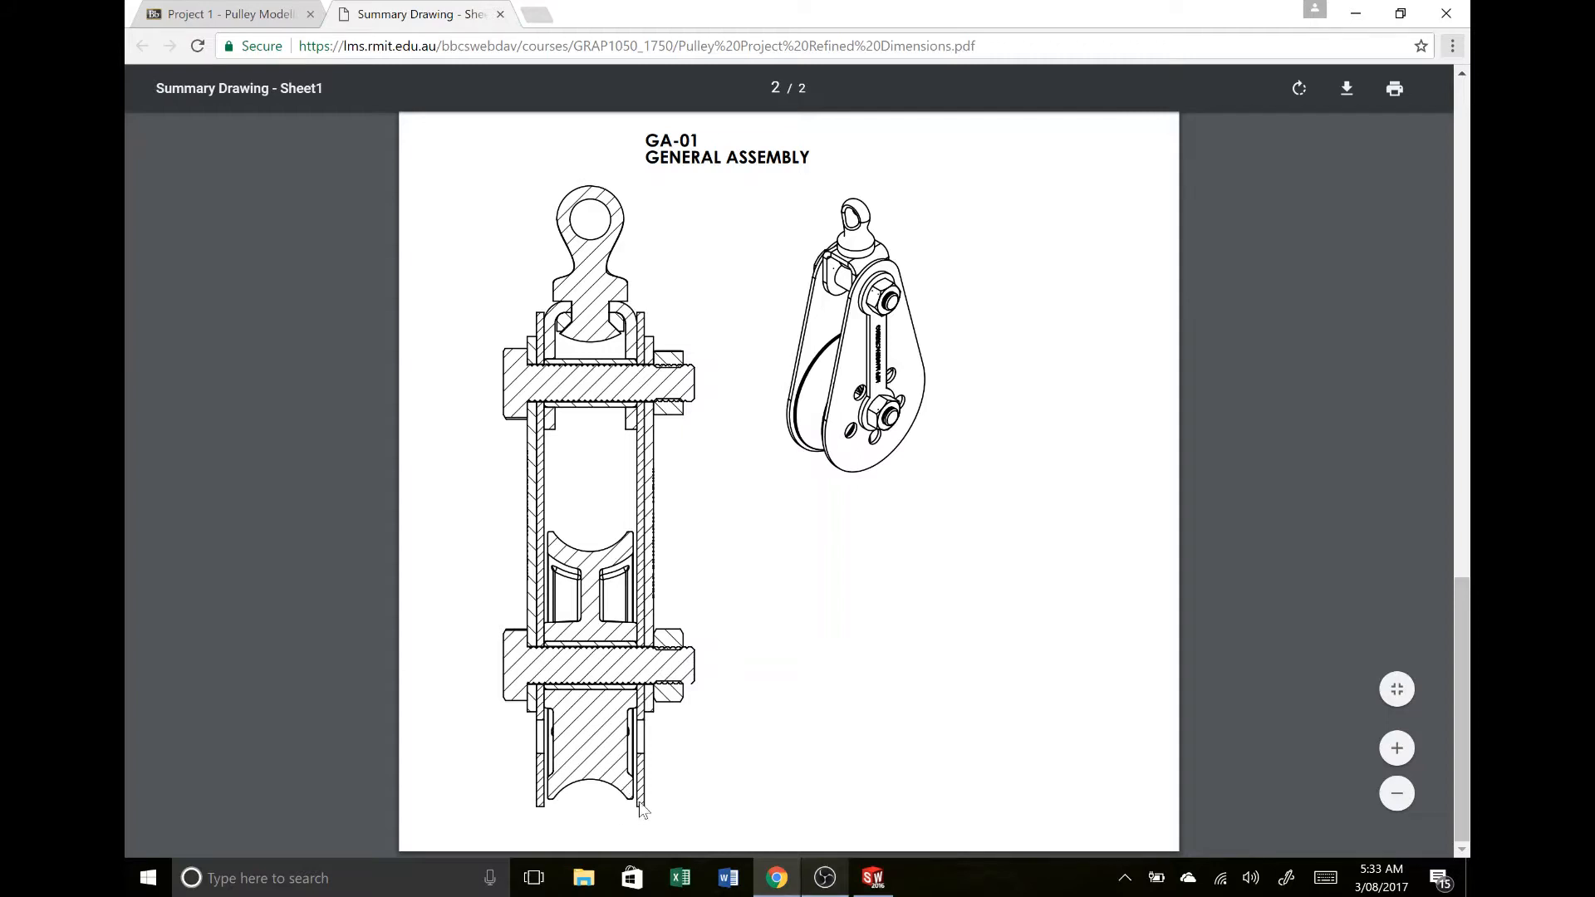
key(alt+Tab)
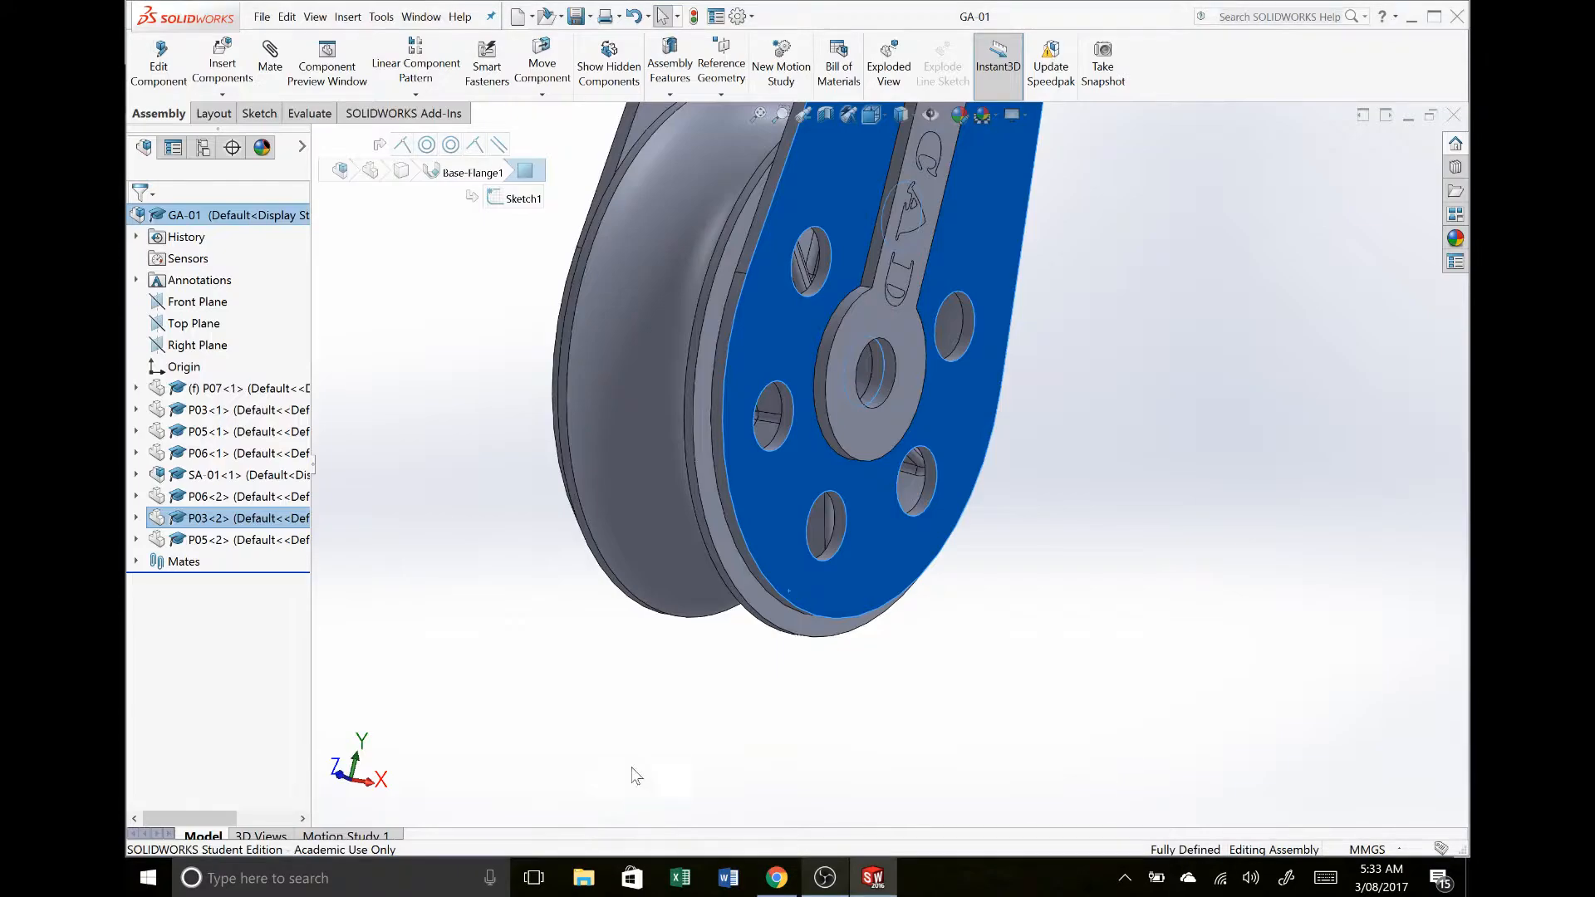
click(656, 728)
Step: Open the Toolbox in the Design Library and add it in
scroll(696, 654, up, 5)
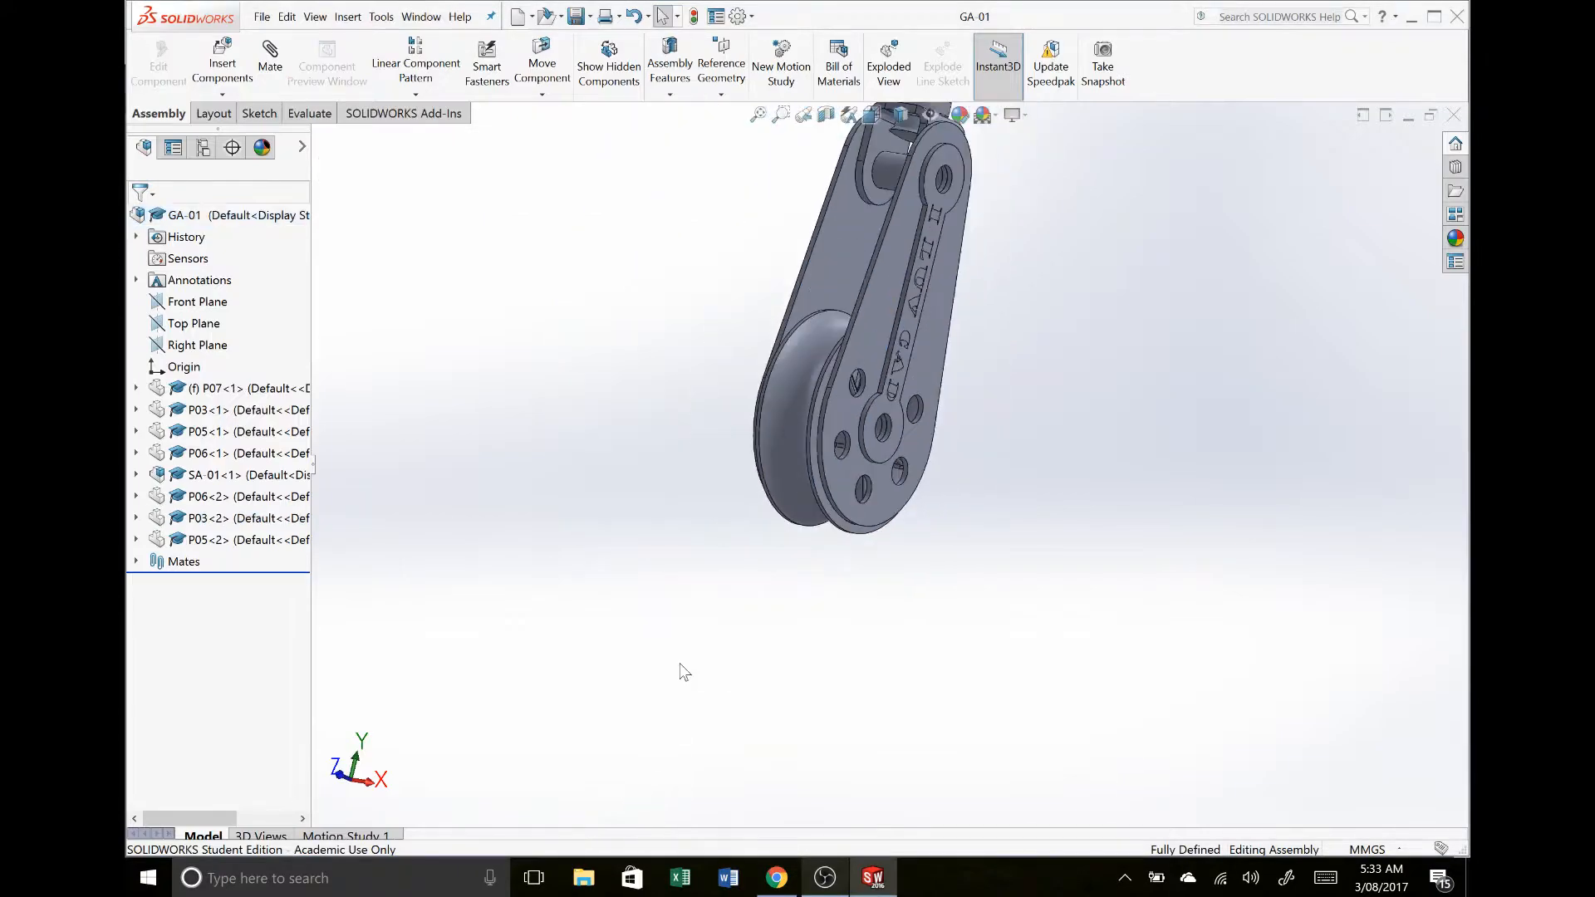
scroll(743, 600, up, 3)
scroll(935, 341, down, 2)
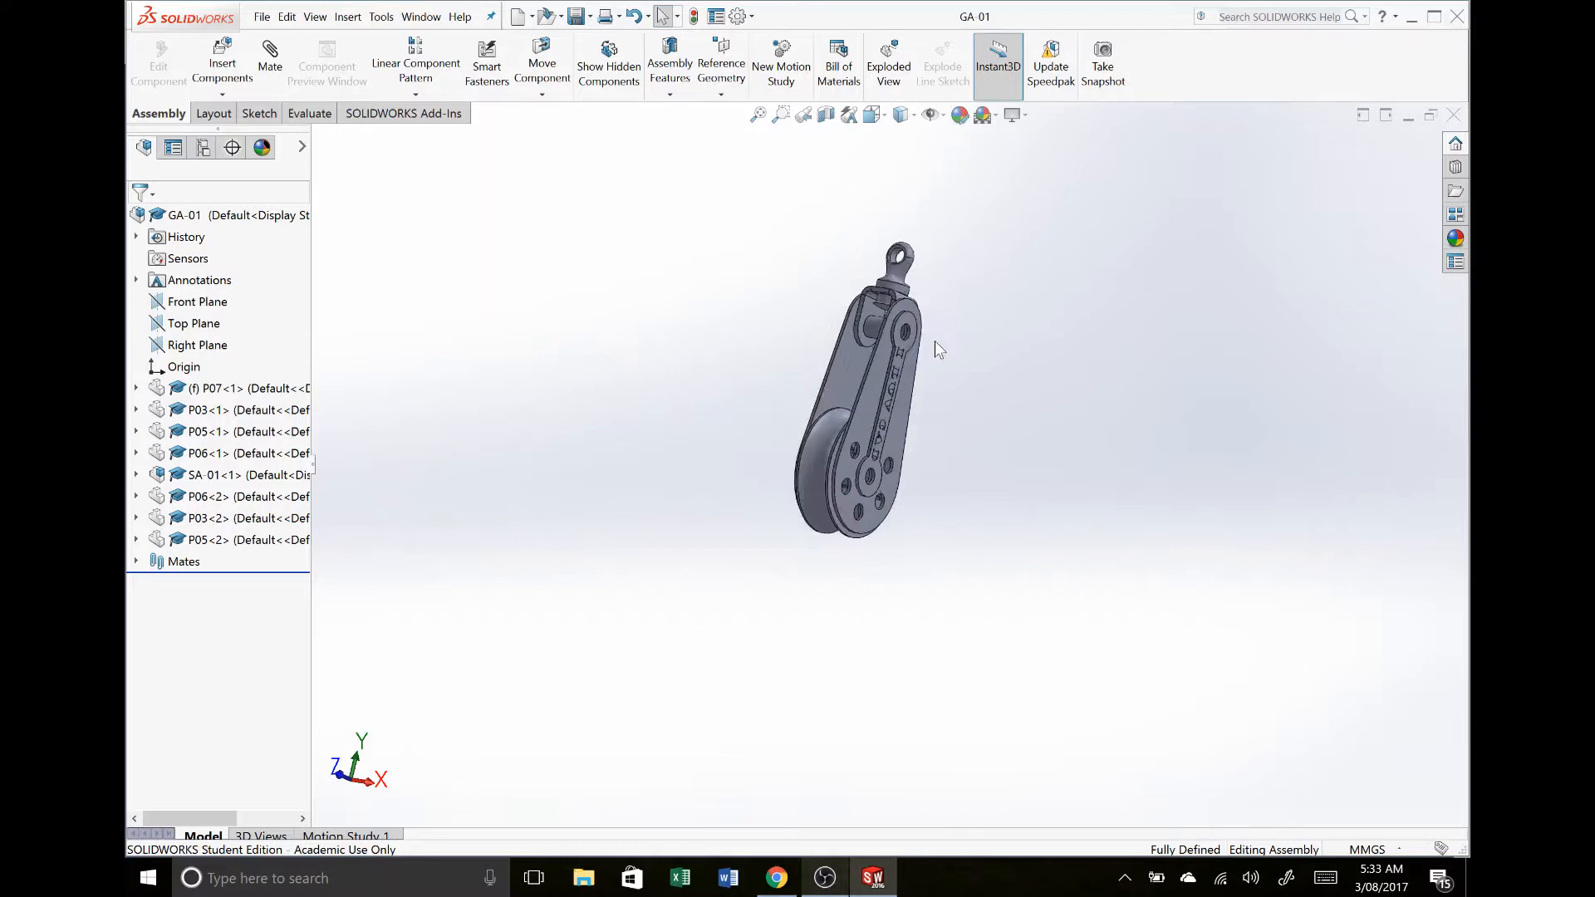
scroll(819, 457, down, 3)
middle_drag(809, 510, 839, 595)
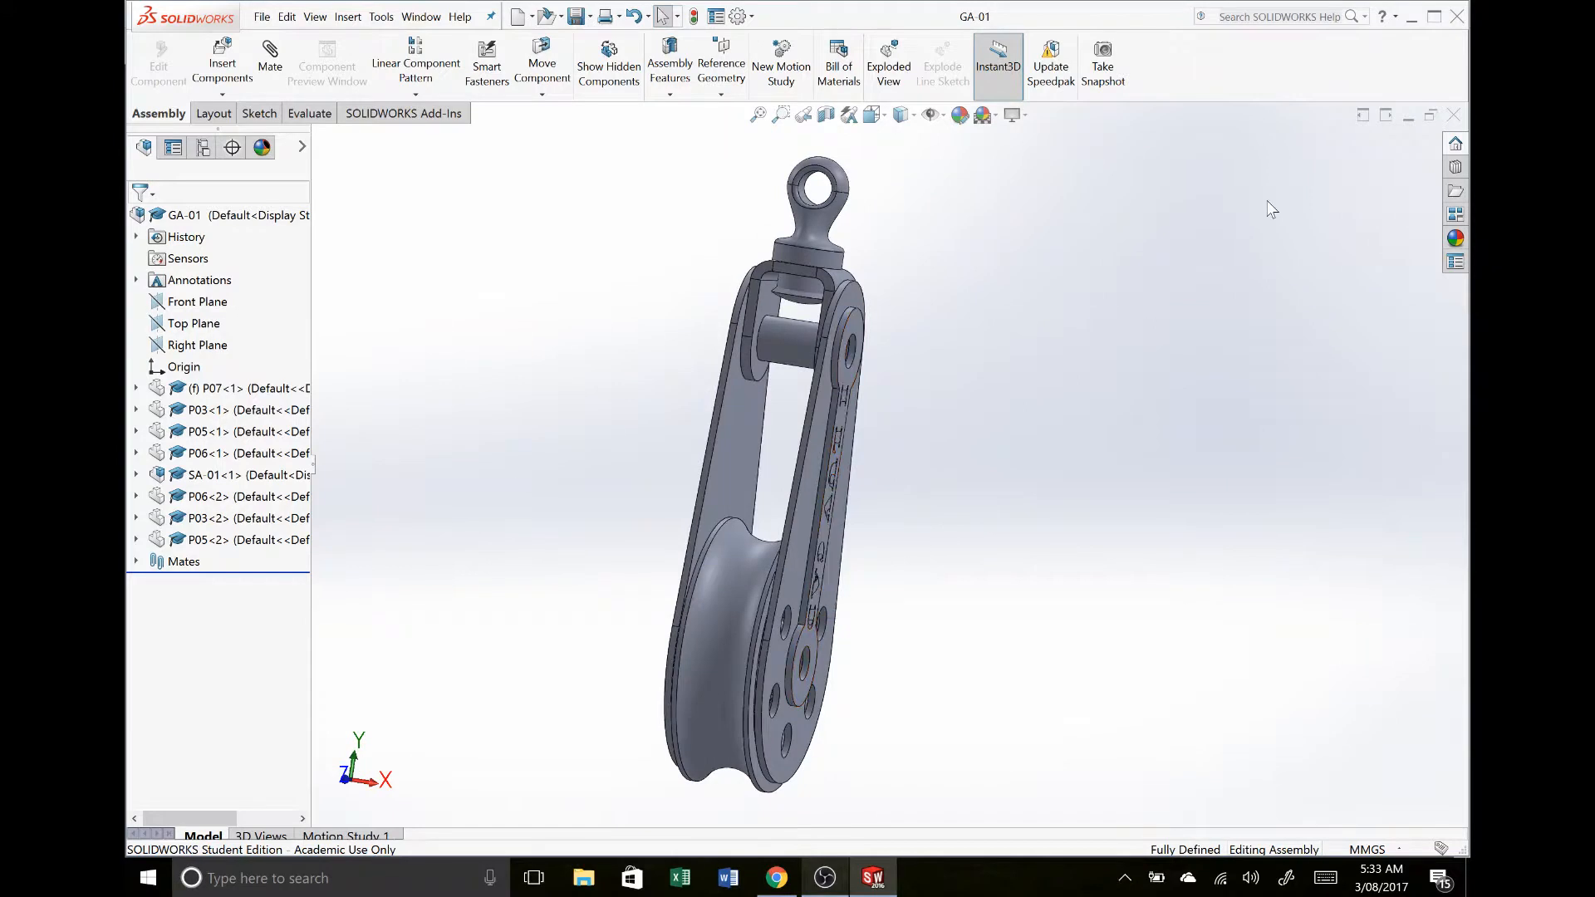
click(1457, 168)
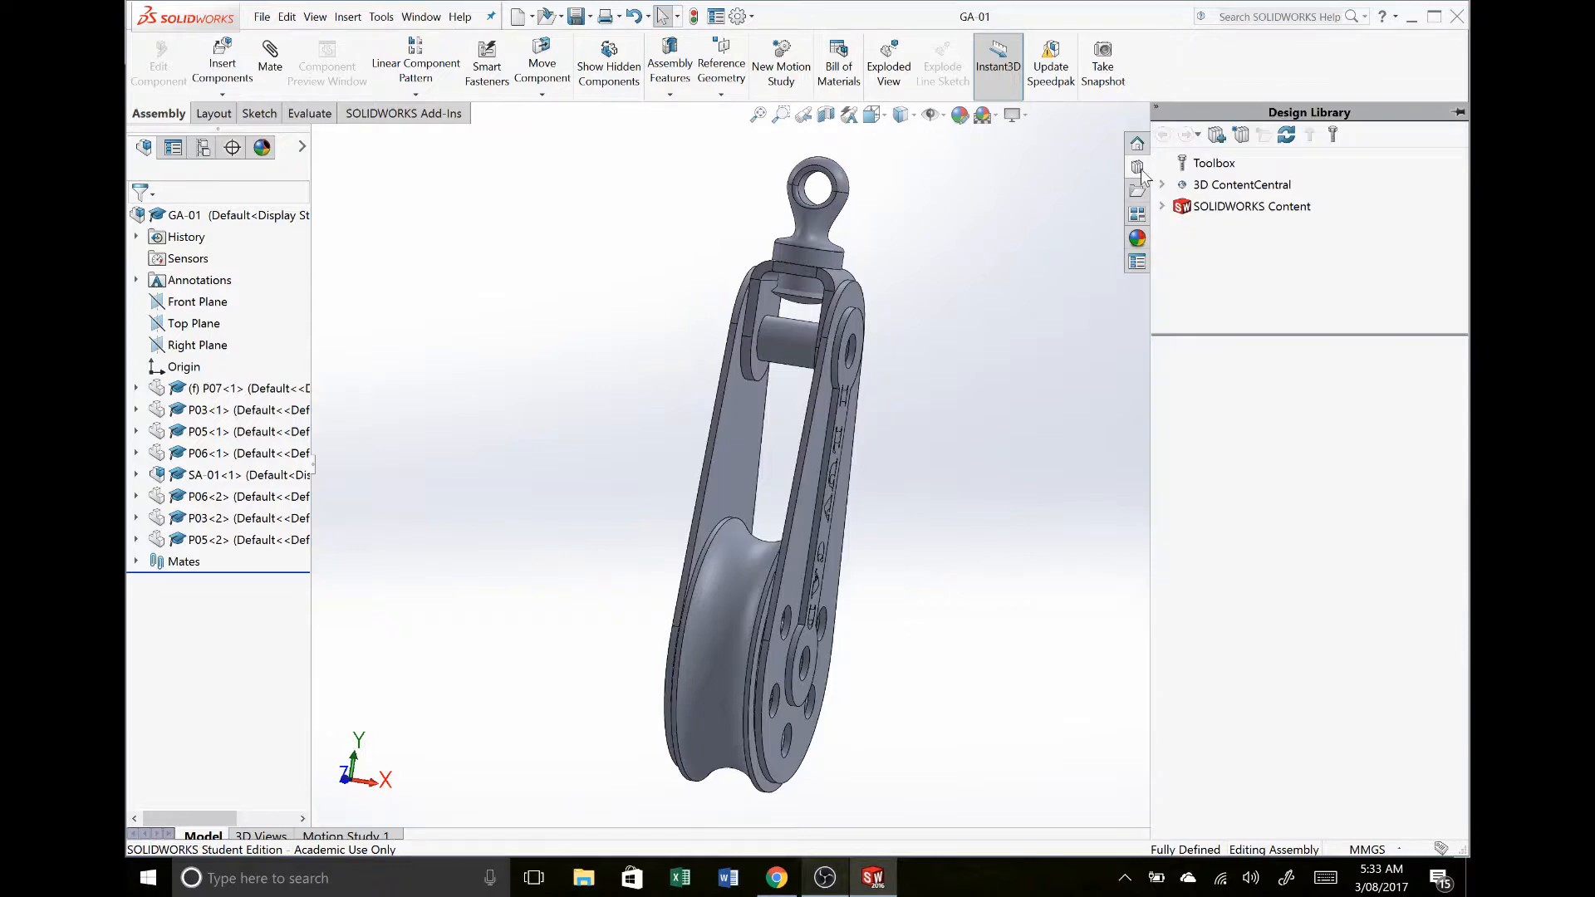
click(1215, 165)
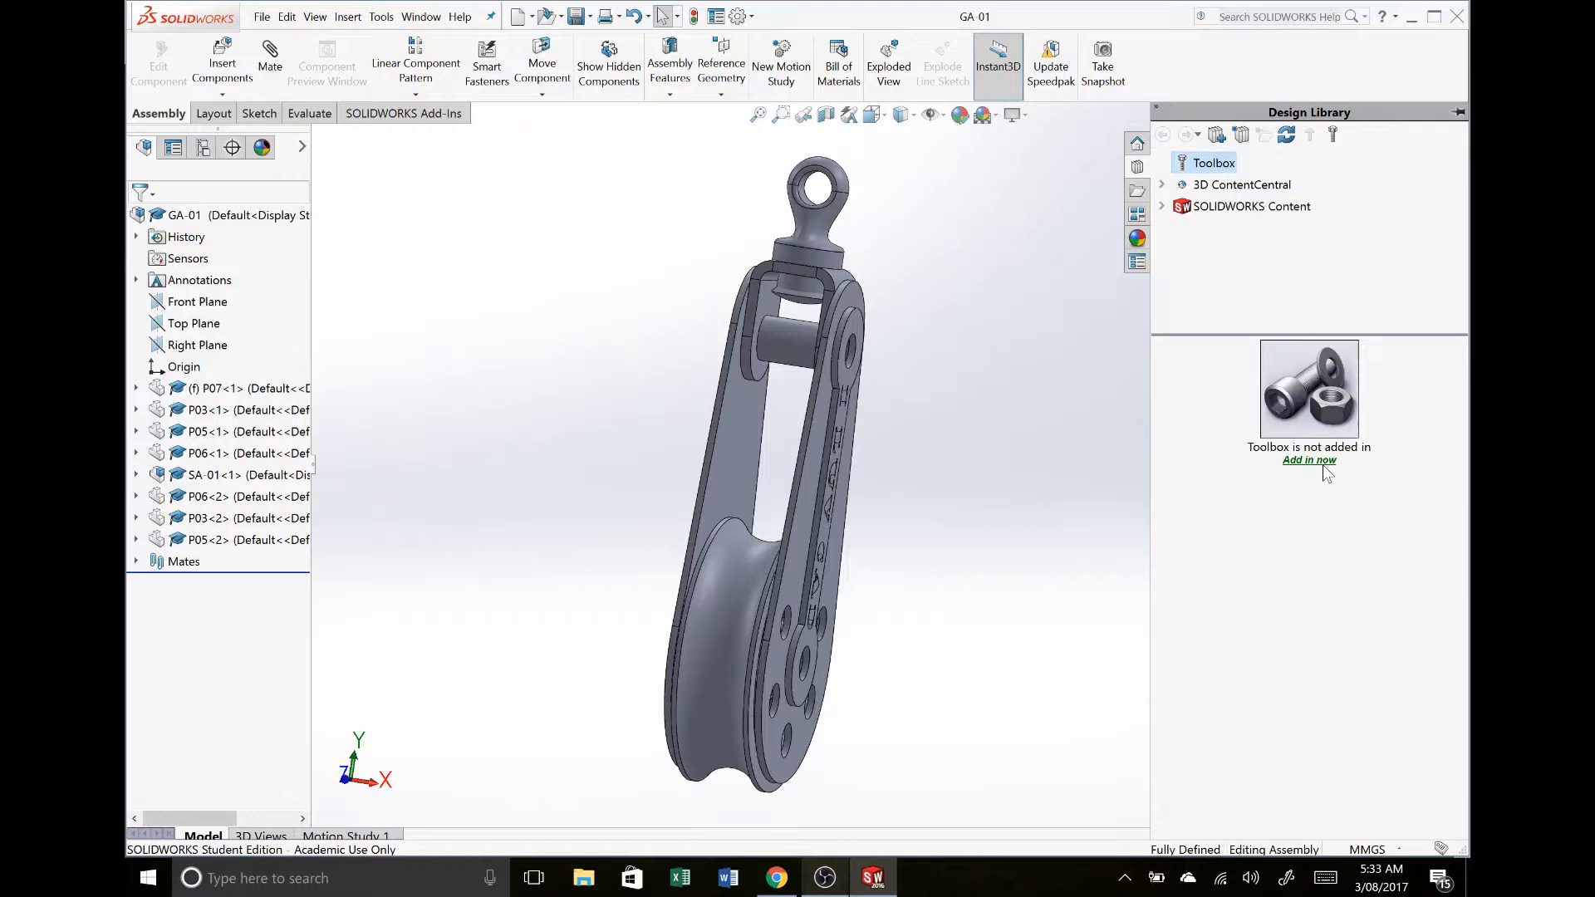
click(1321, 461)
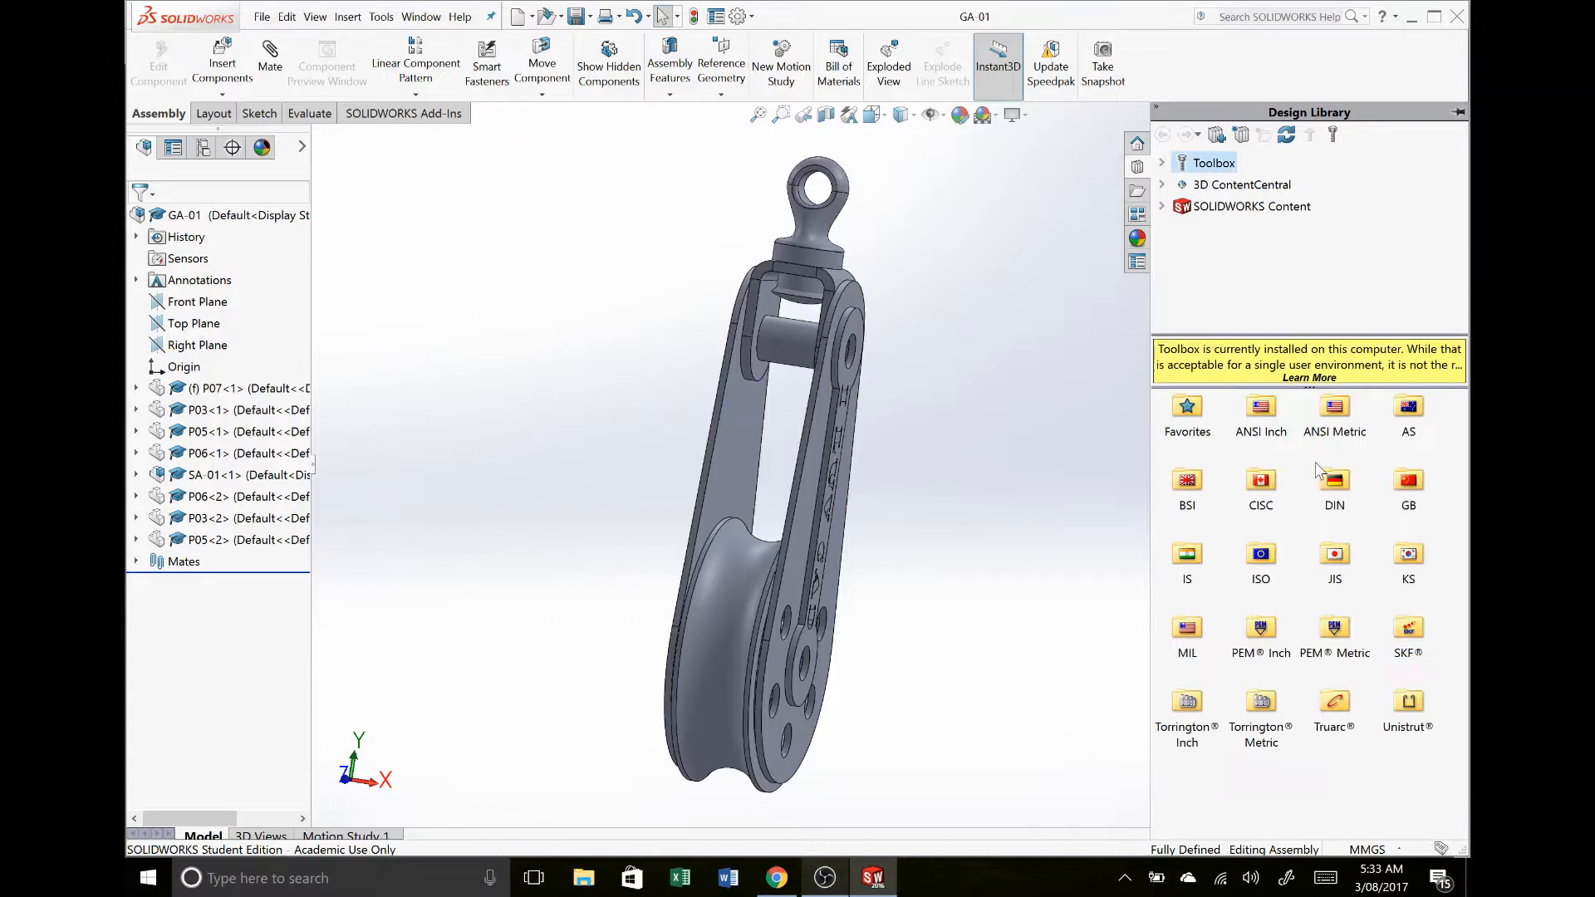
Step: Browse the Toolbox to the ISO Hex Bolts and Screws under Bolts and Screws
double_click(1254, 547)
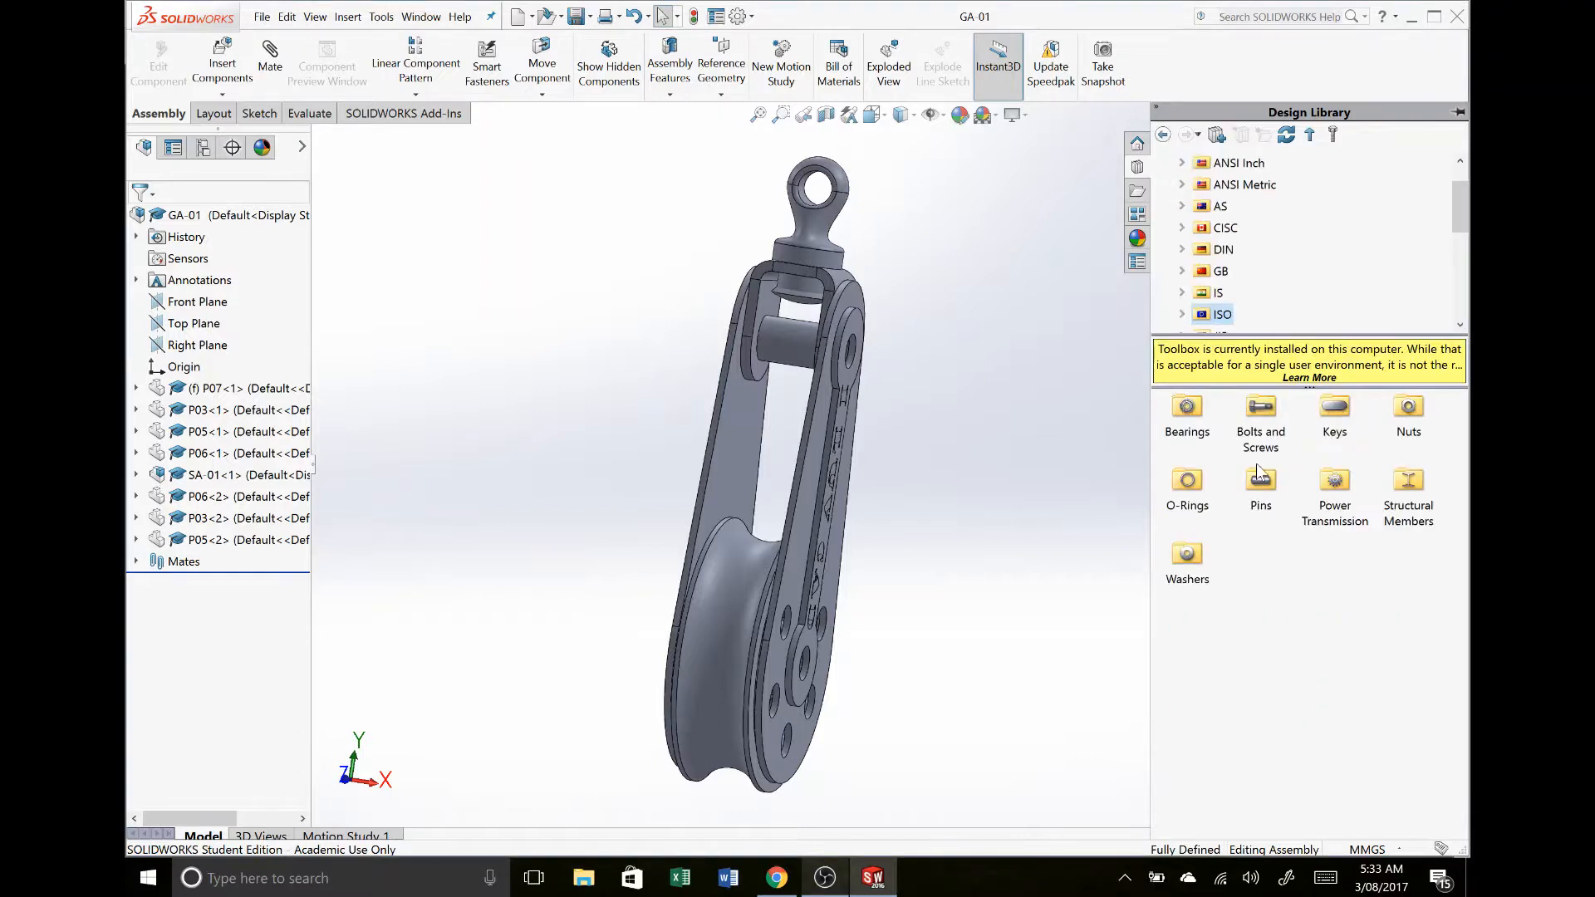
double_click(1261, 412)
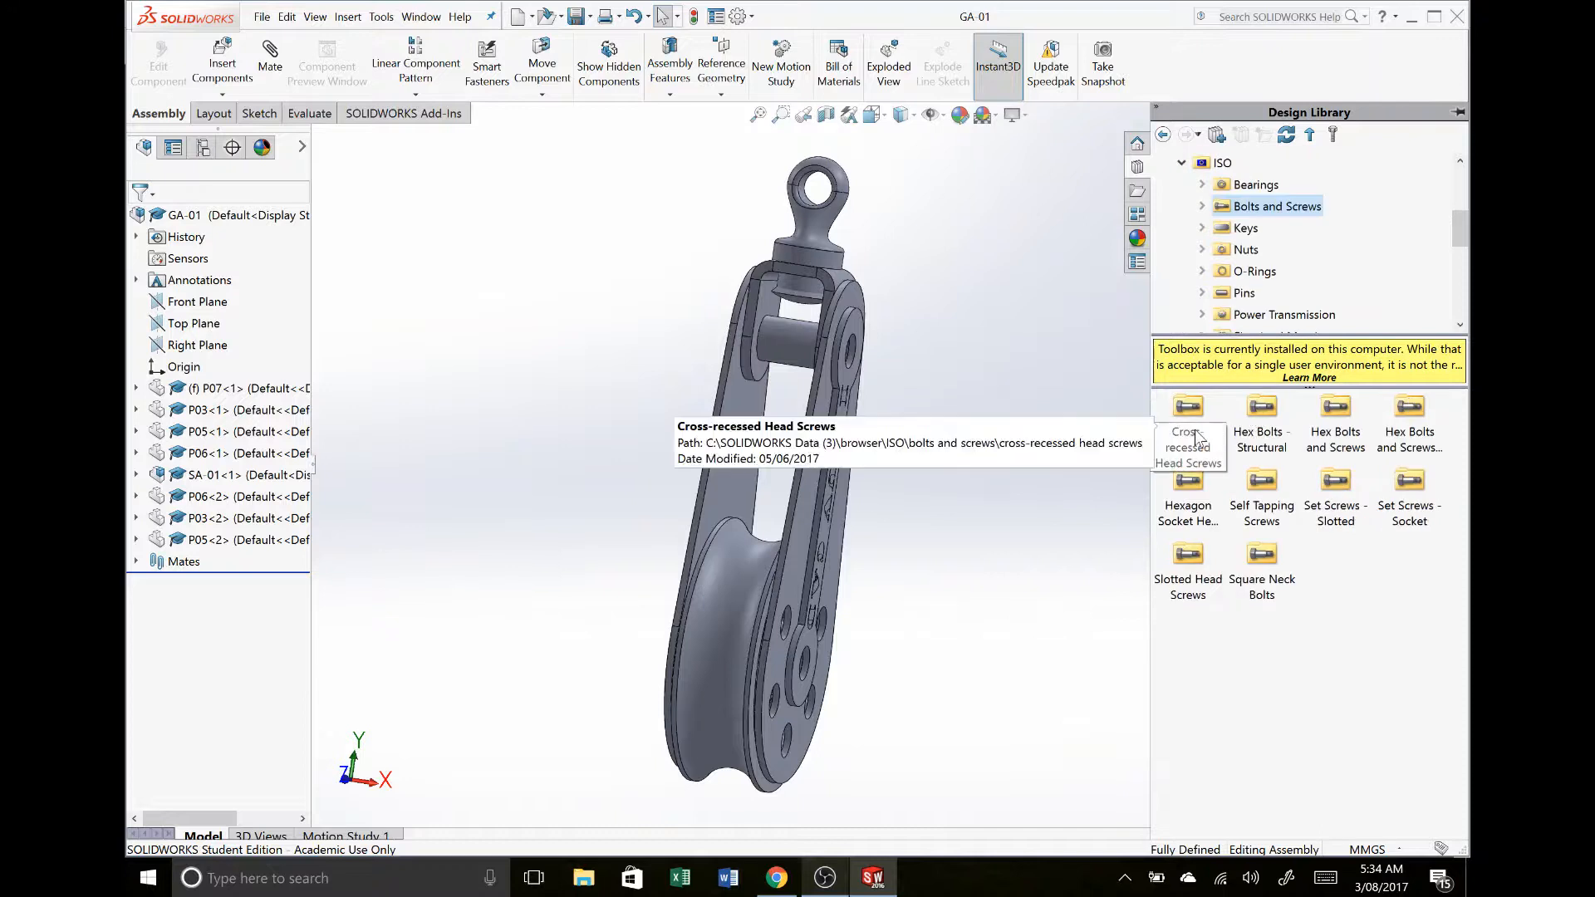
click(1354, 428)
double_click(1354, 428)
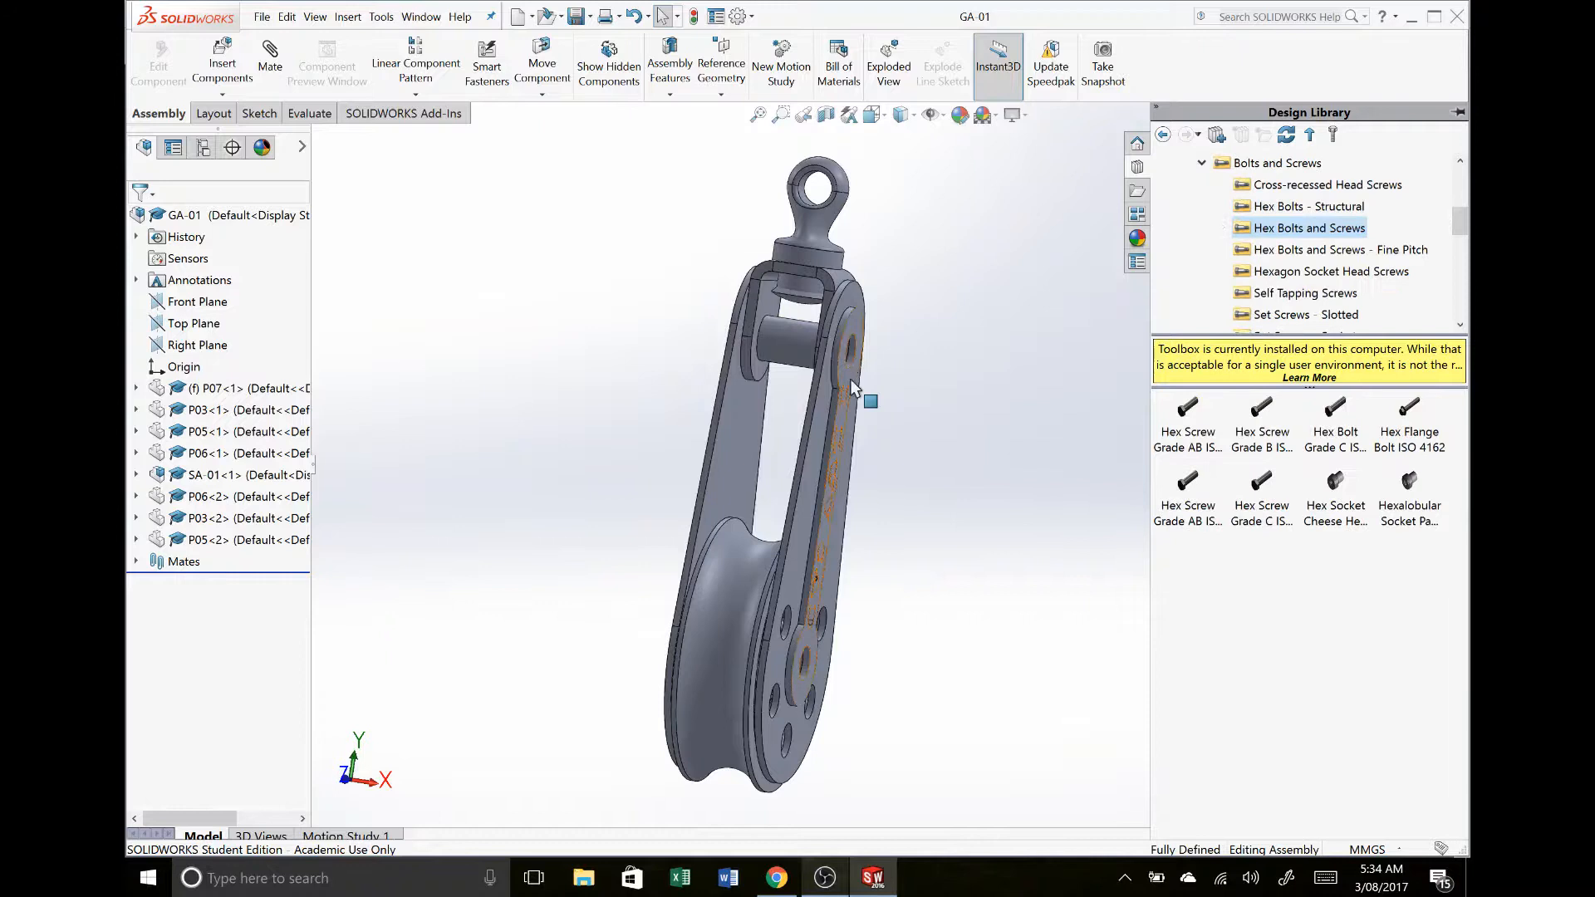
Step: View the assembly isometrically and compare it with the GA-01 drawing in the browser to determine the bolt head side, returning to SolidWorks
middle_drag(1039, 391, 989, 420)
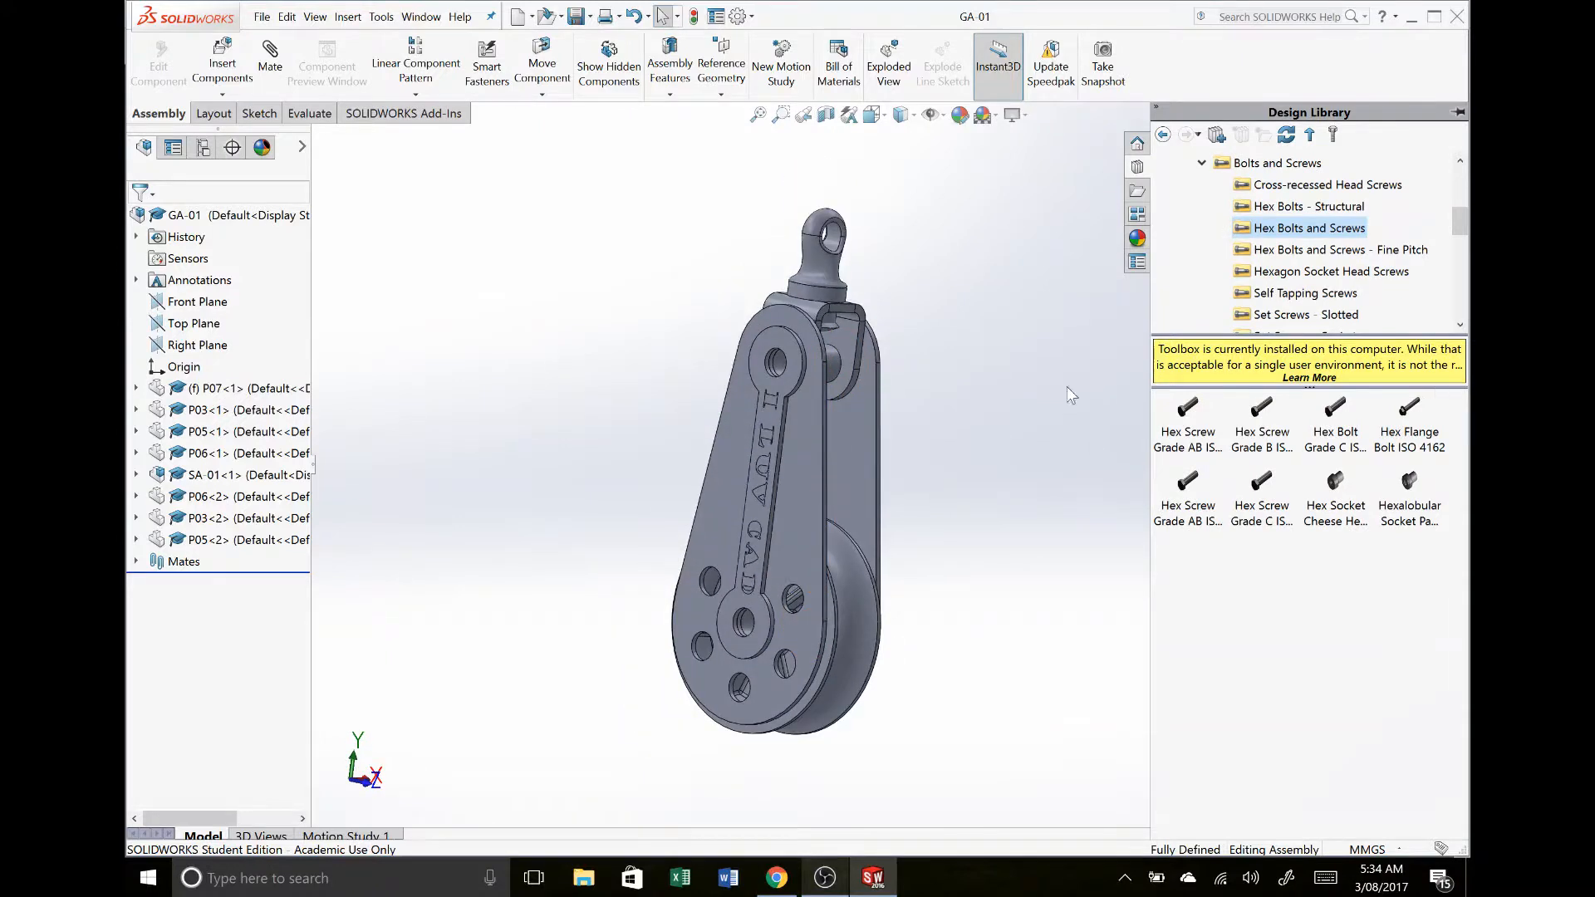
key(space)
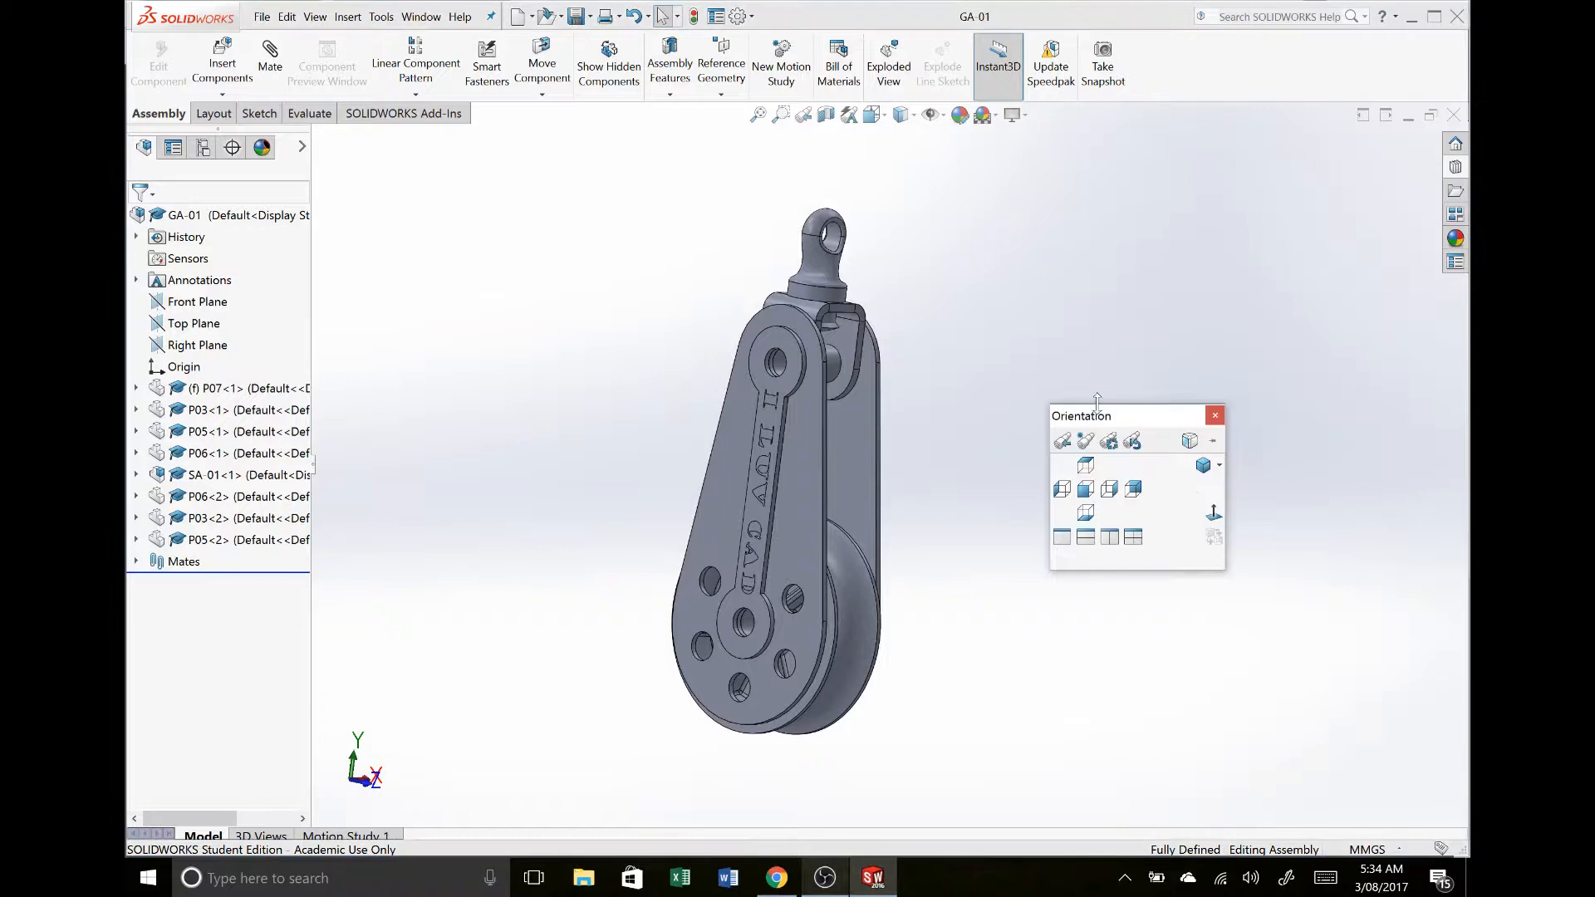
click(1199, 467)
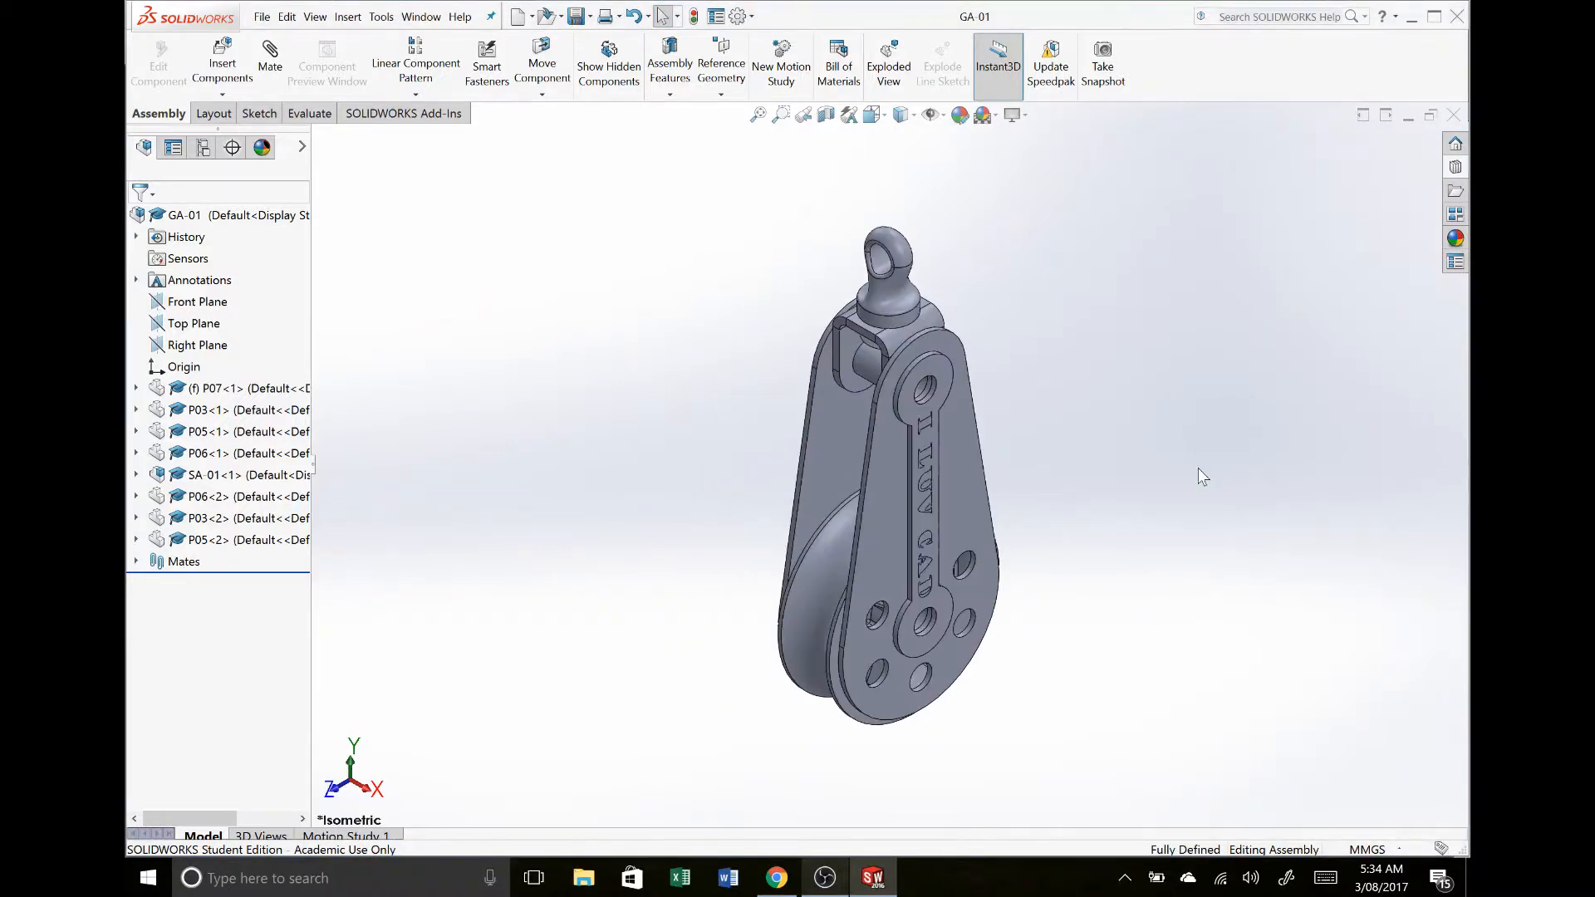
key(alt+Tab)
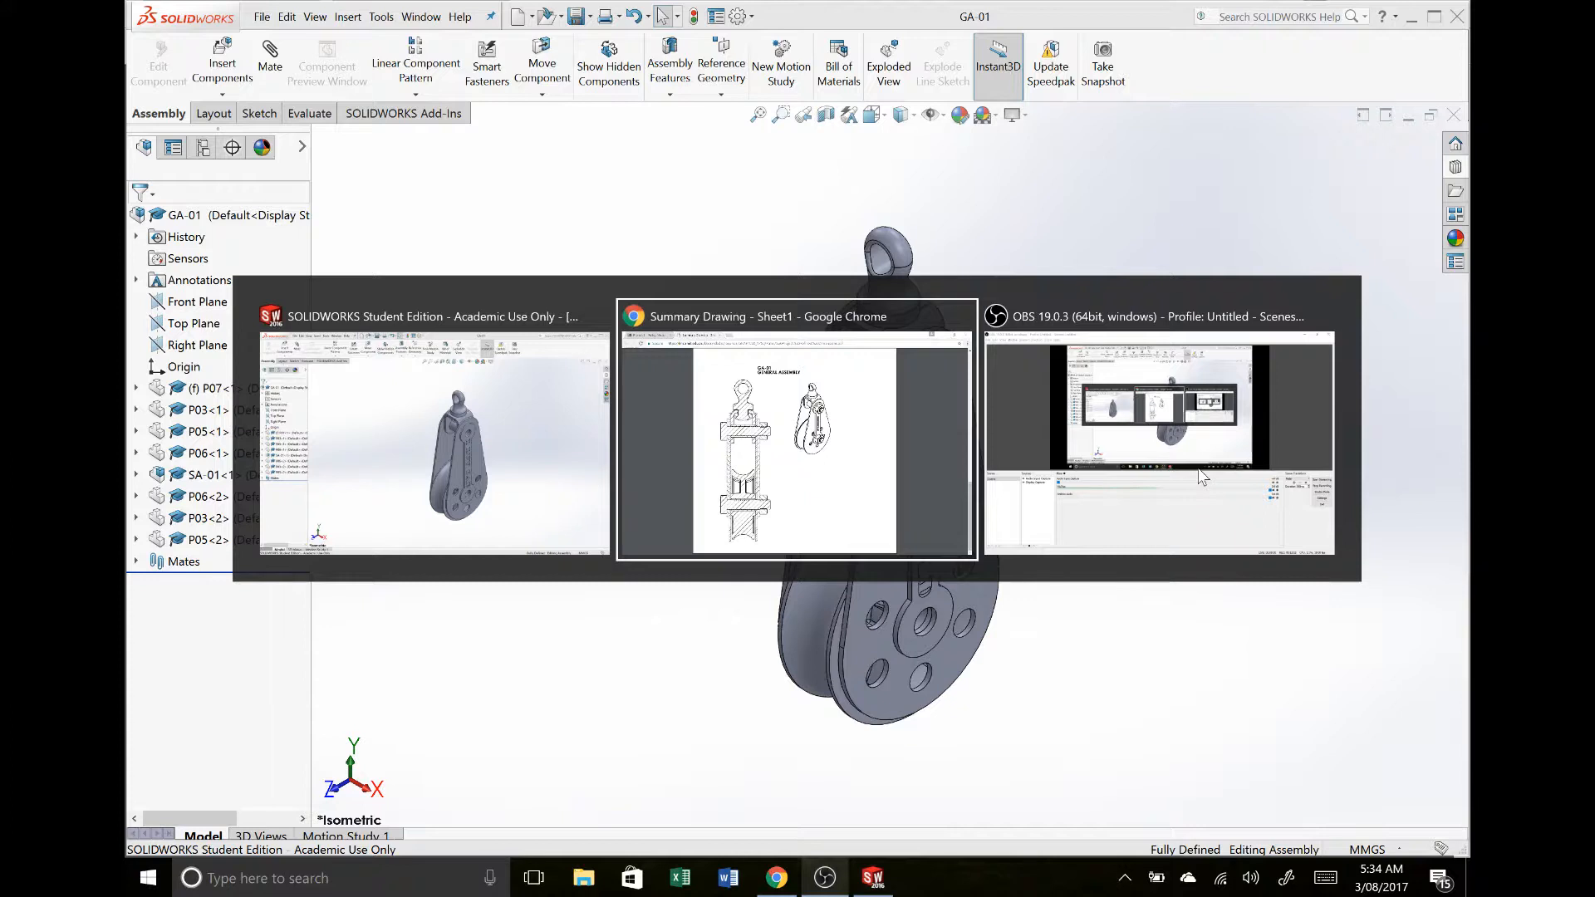
click(954, 454)
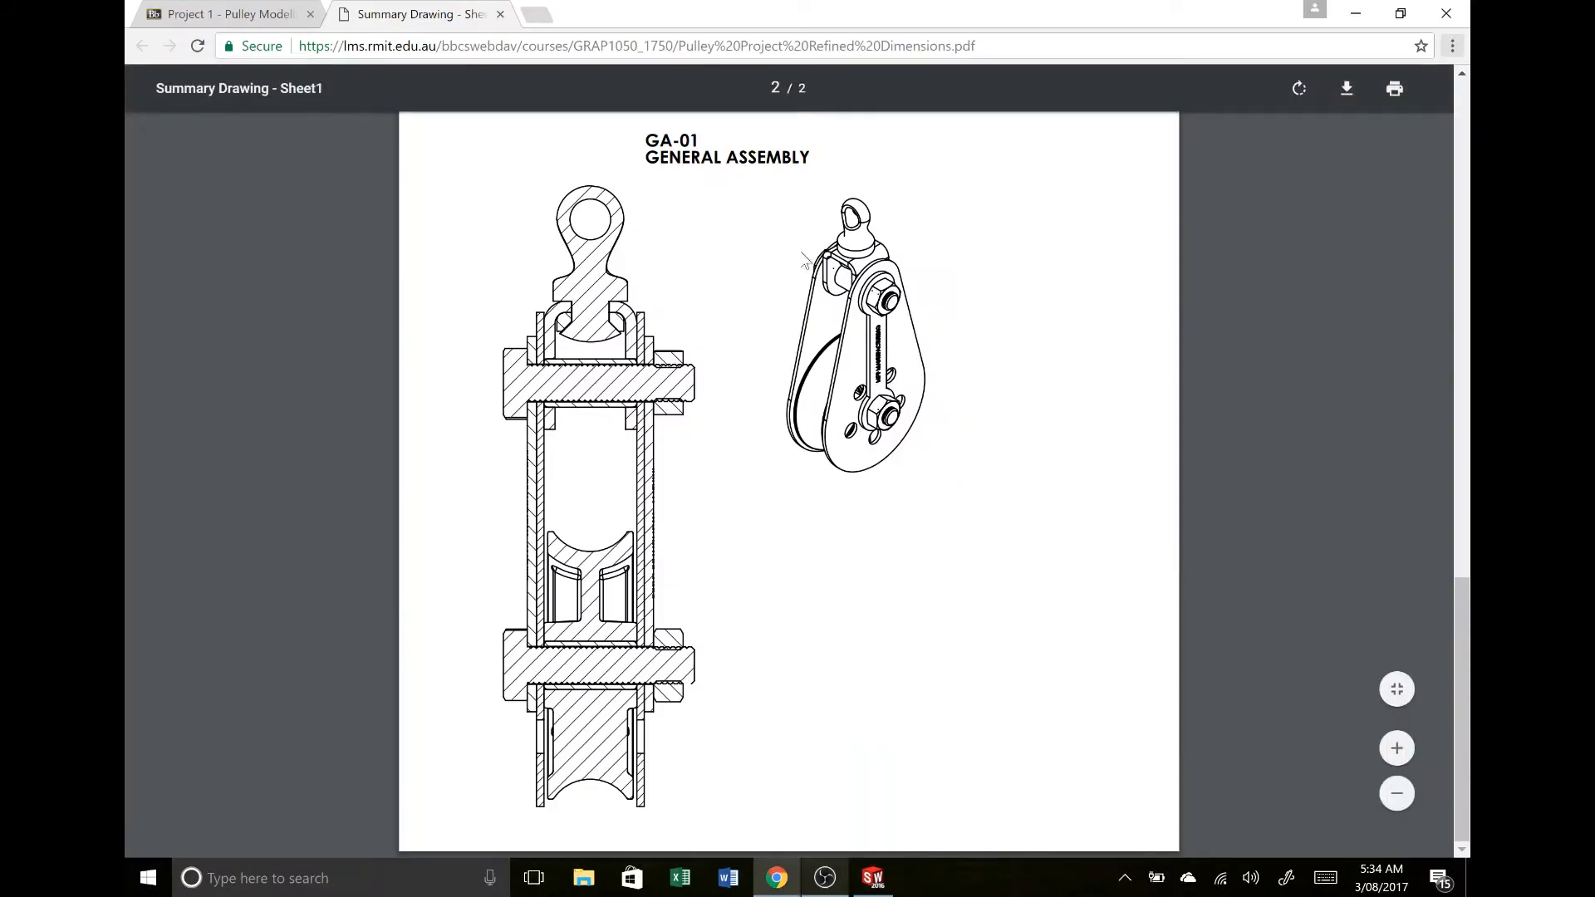
key(alt+Tab)
middle_drag(822, 374, 896, 347)
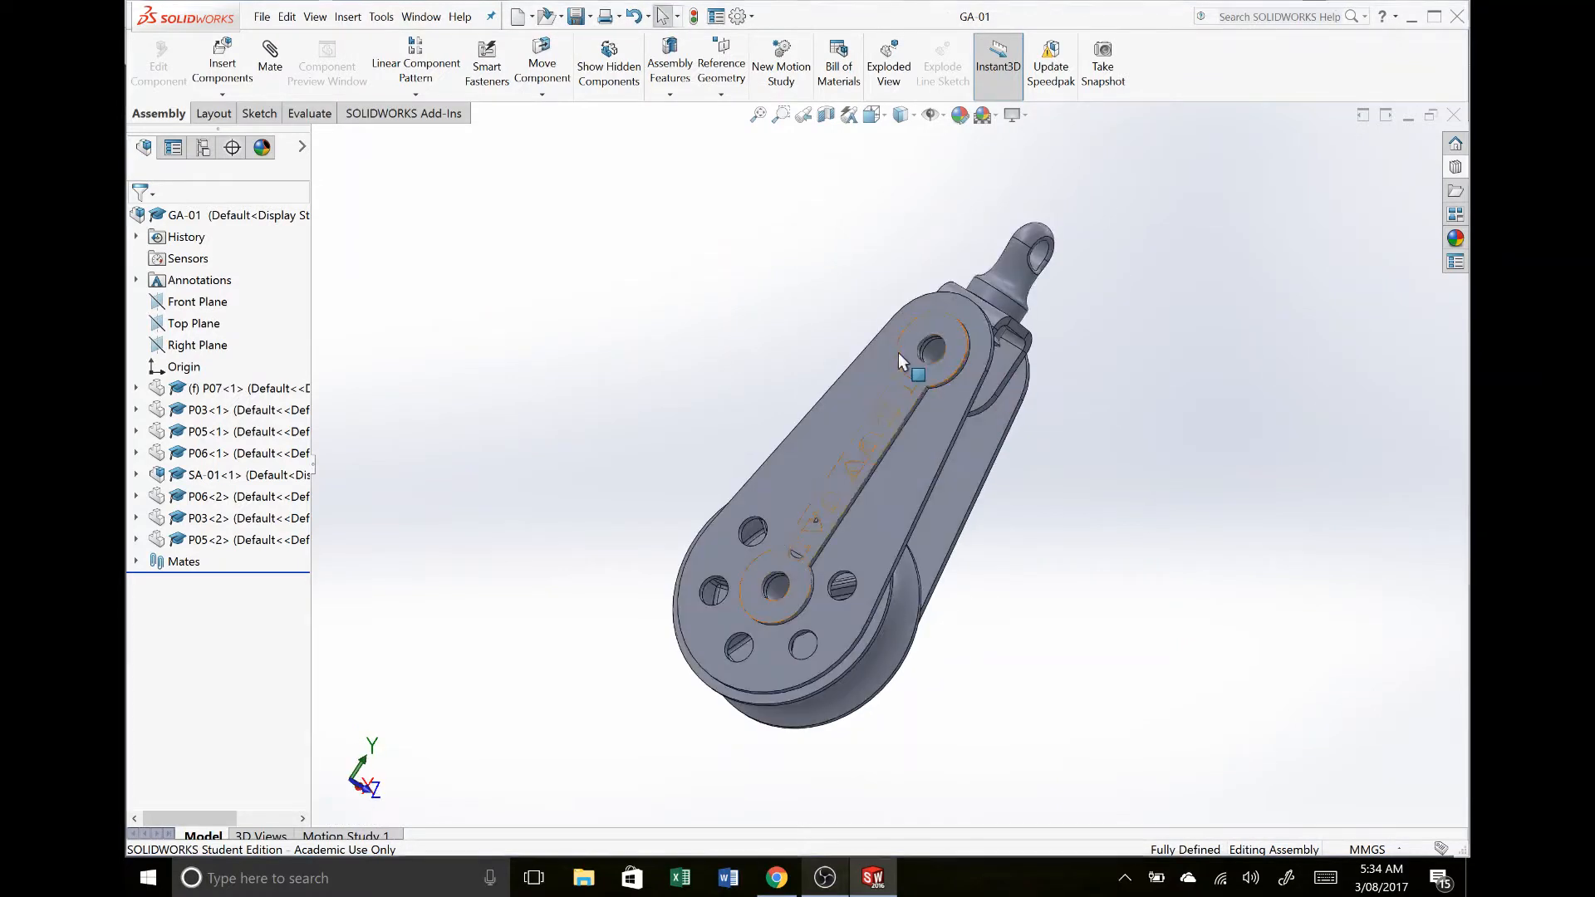
key(alt+Tab)
click(582, 378)
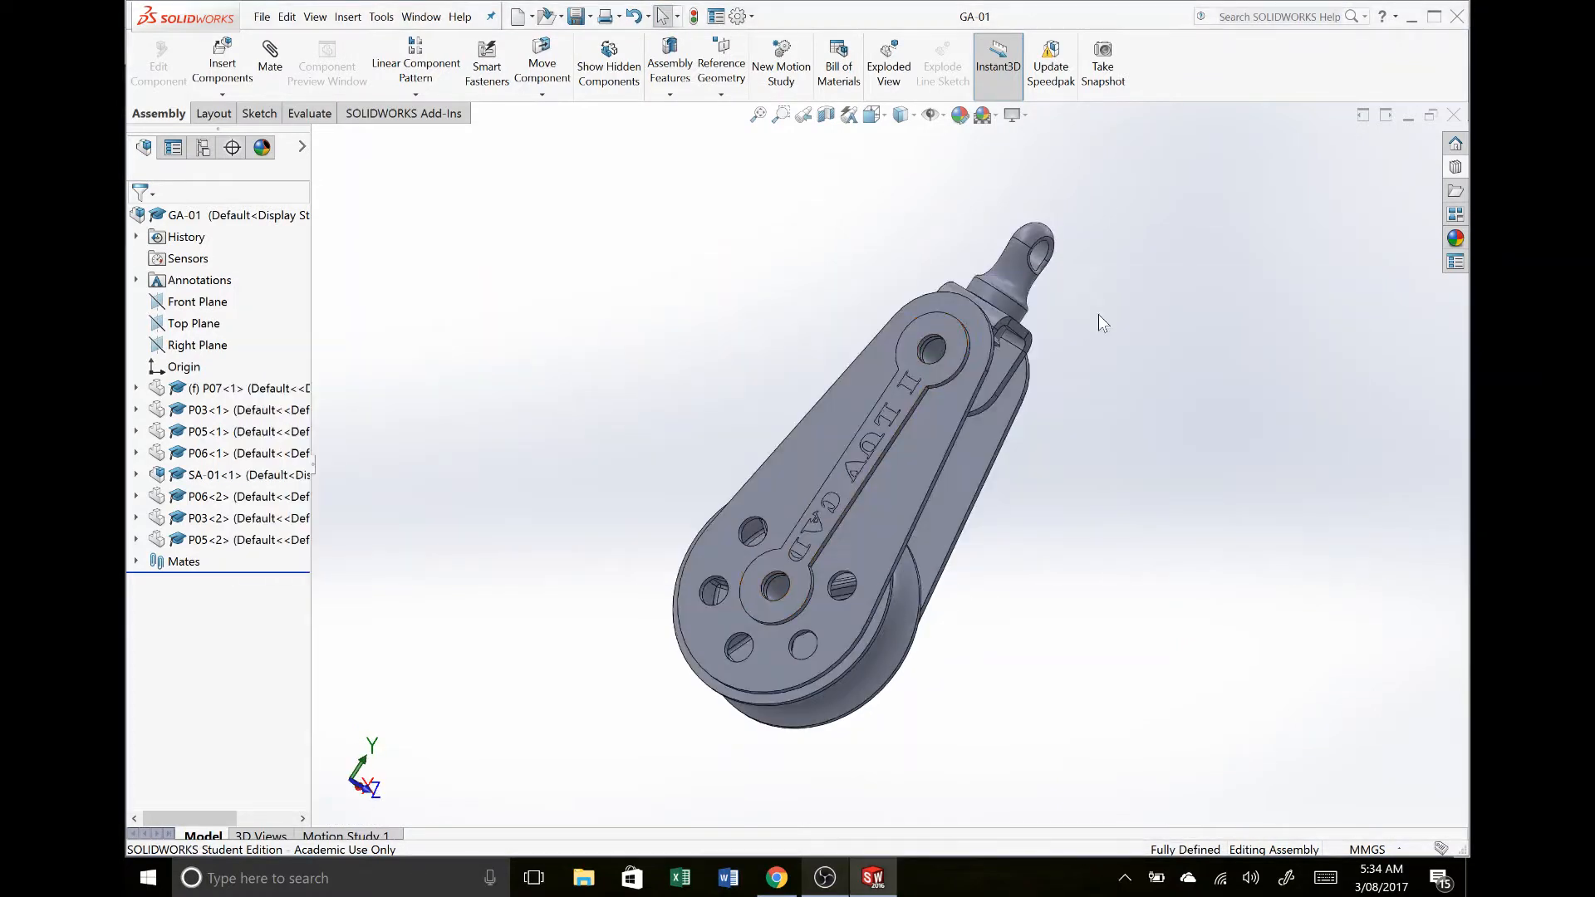
Step: Insert an ISO 4016 Hex Bolt Grade C into the reinforcing plate's upper hole and set its size to M10 after checking the drawing
click(1459, 169)
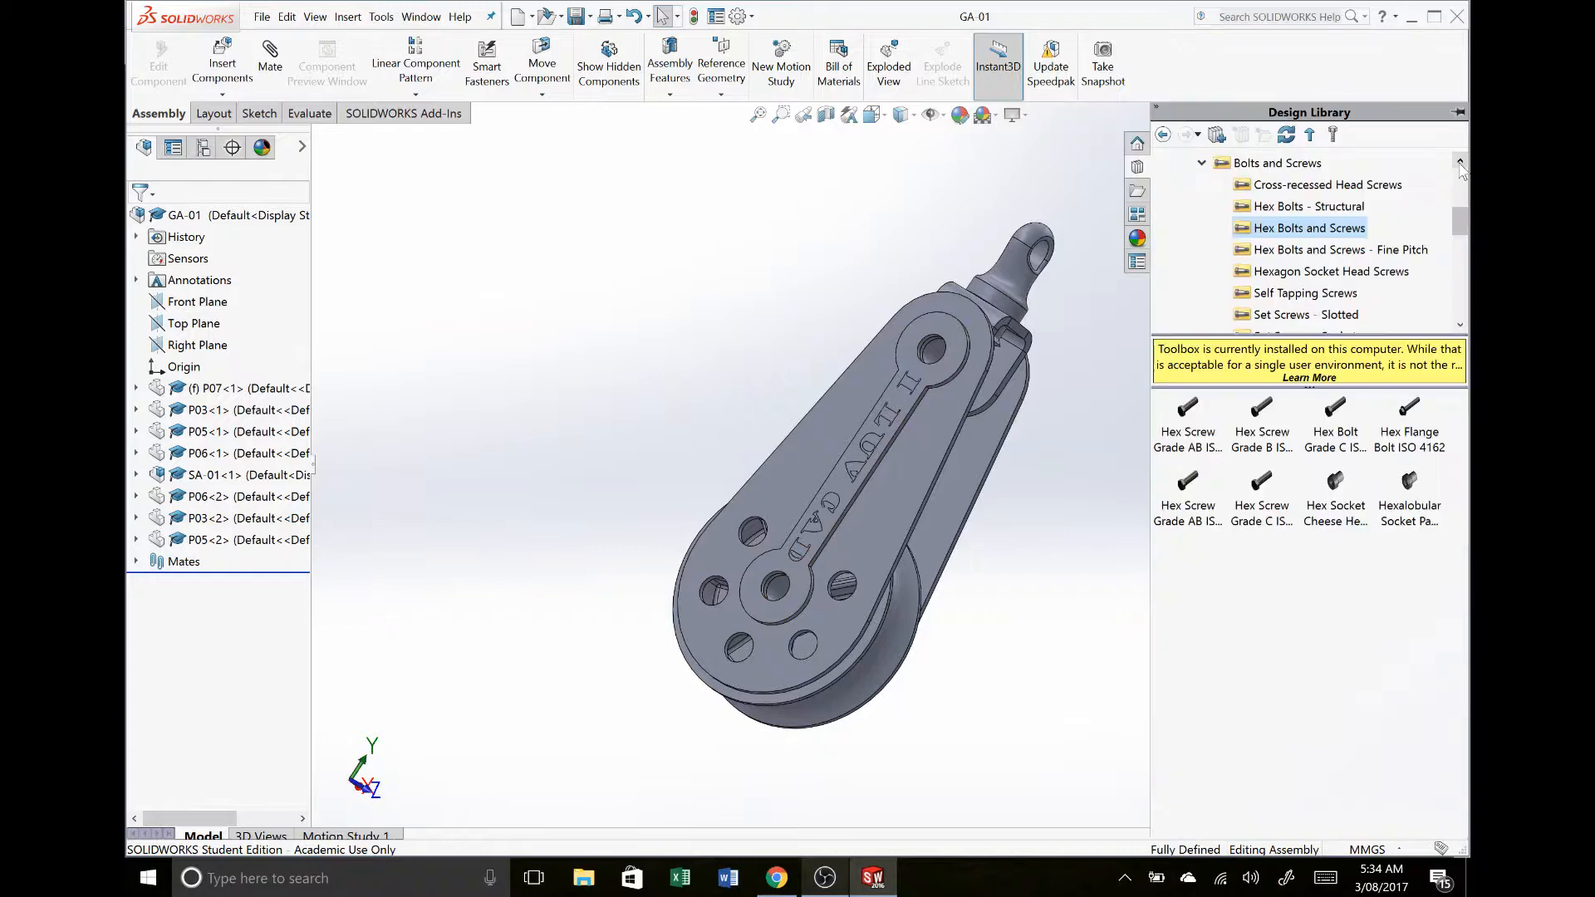
drag(1337, 415, 934, 330)
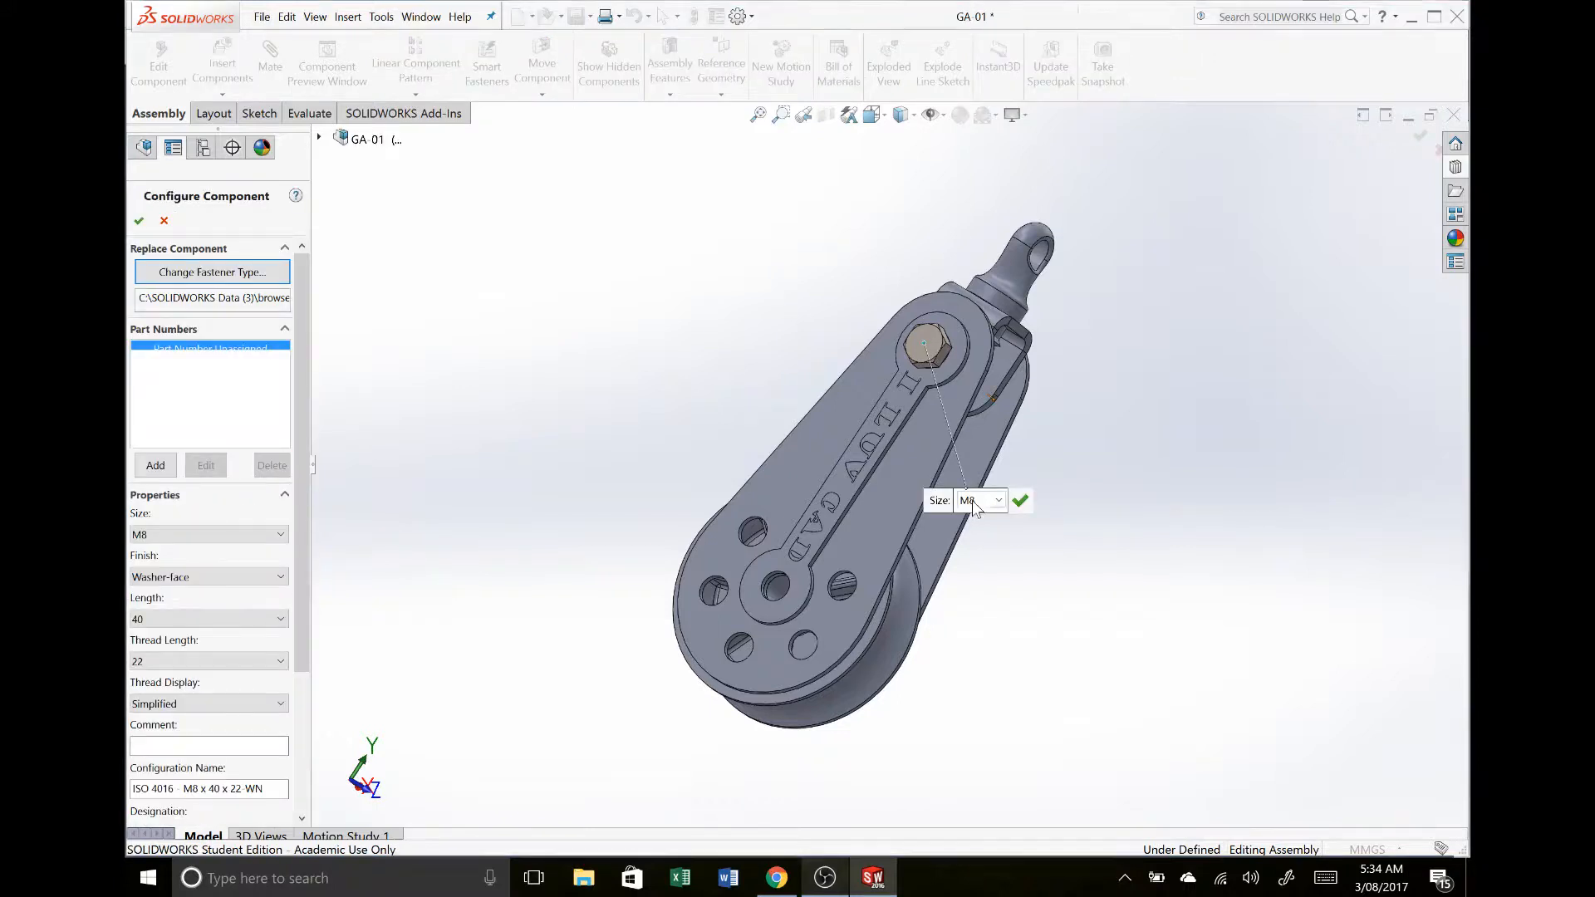
key(alt+Tab)
scroll(977, 510, up, 15)
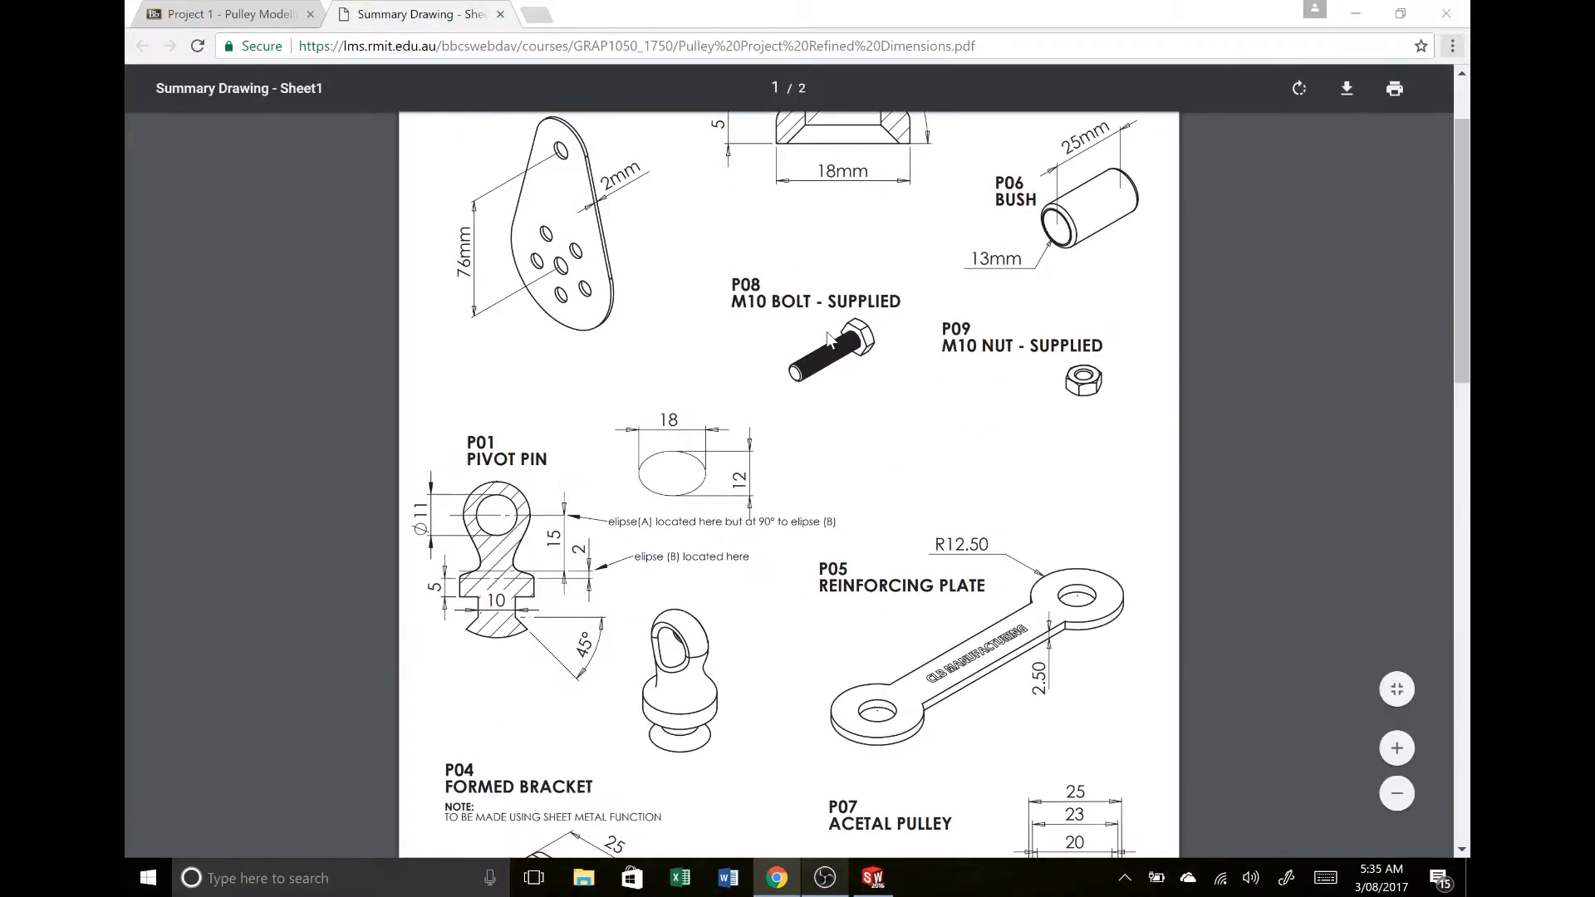
key(alt+Tab)
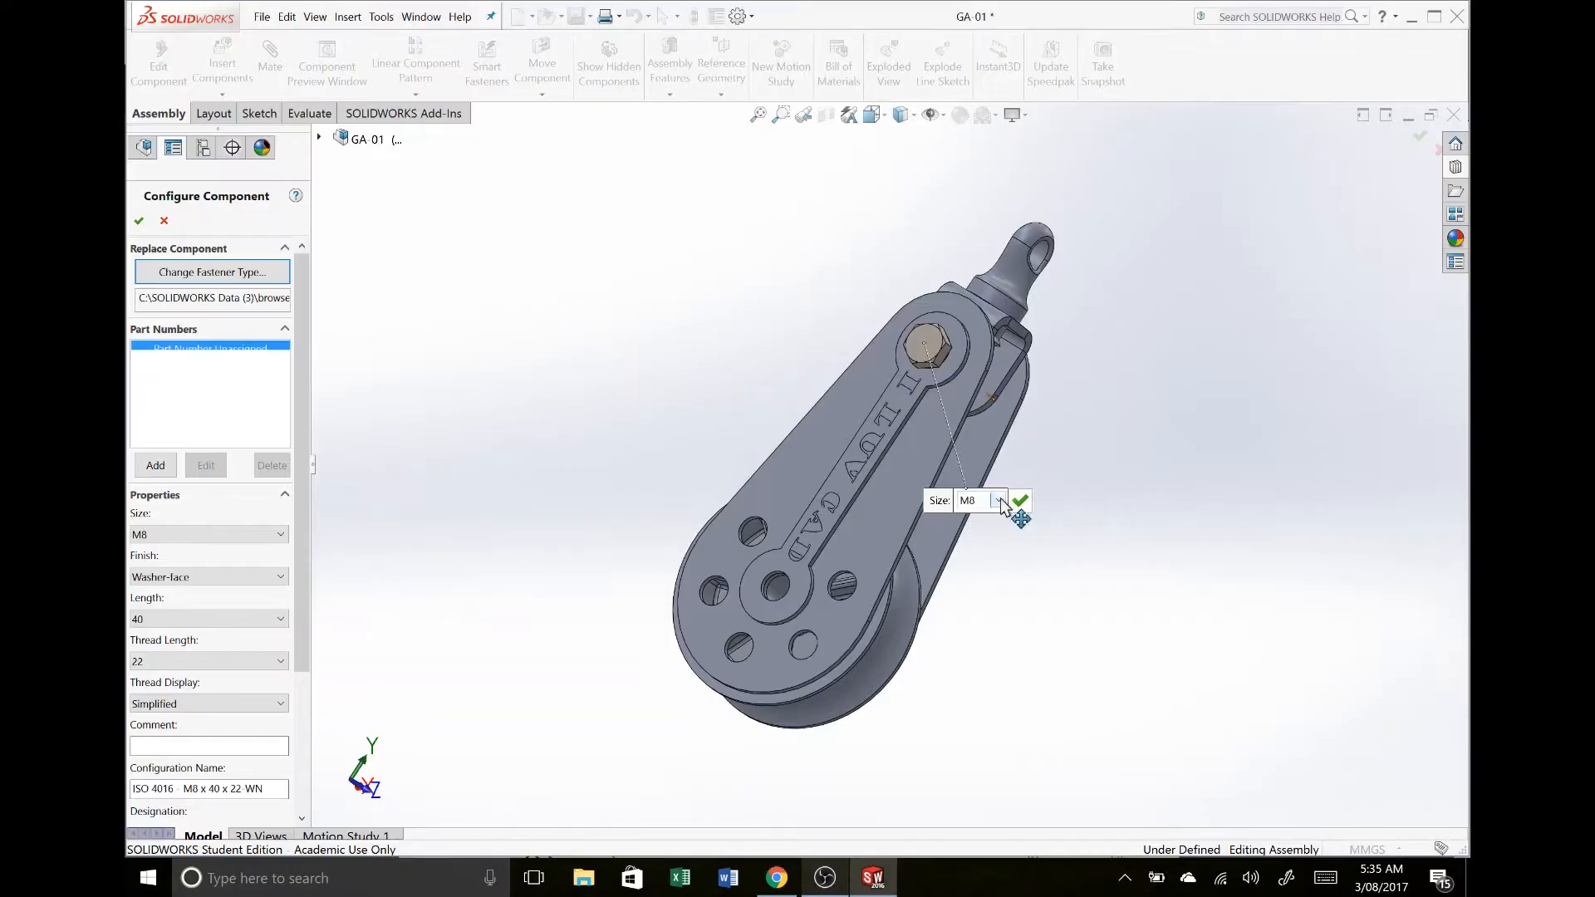
click(998, 501)
click(977, 563)
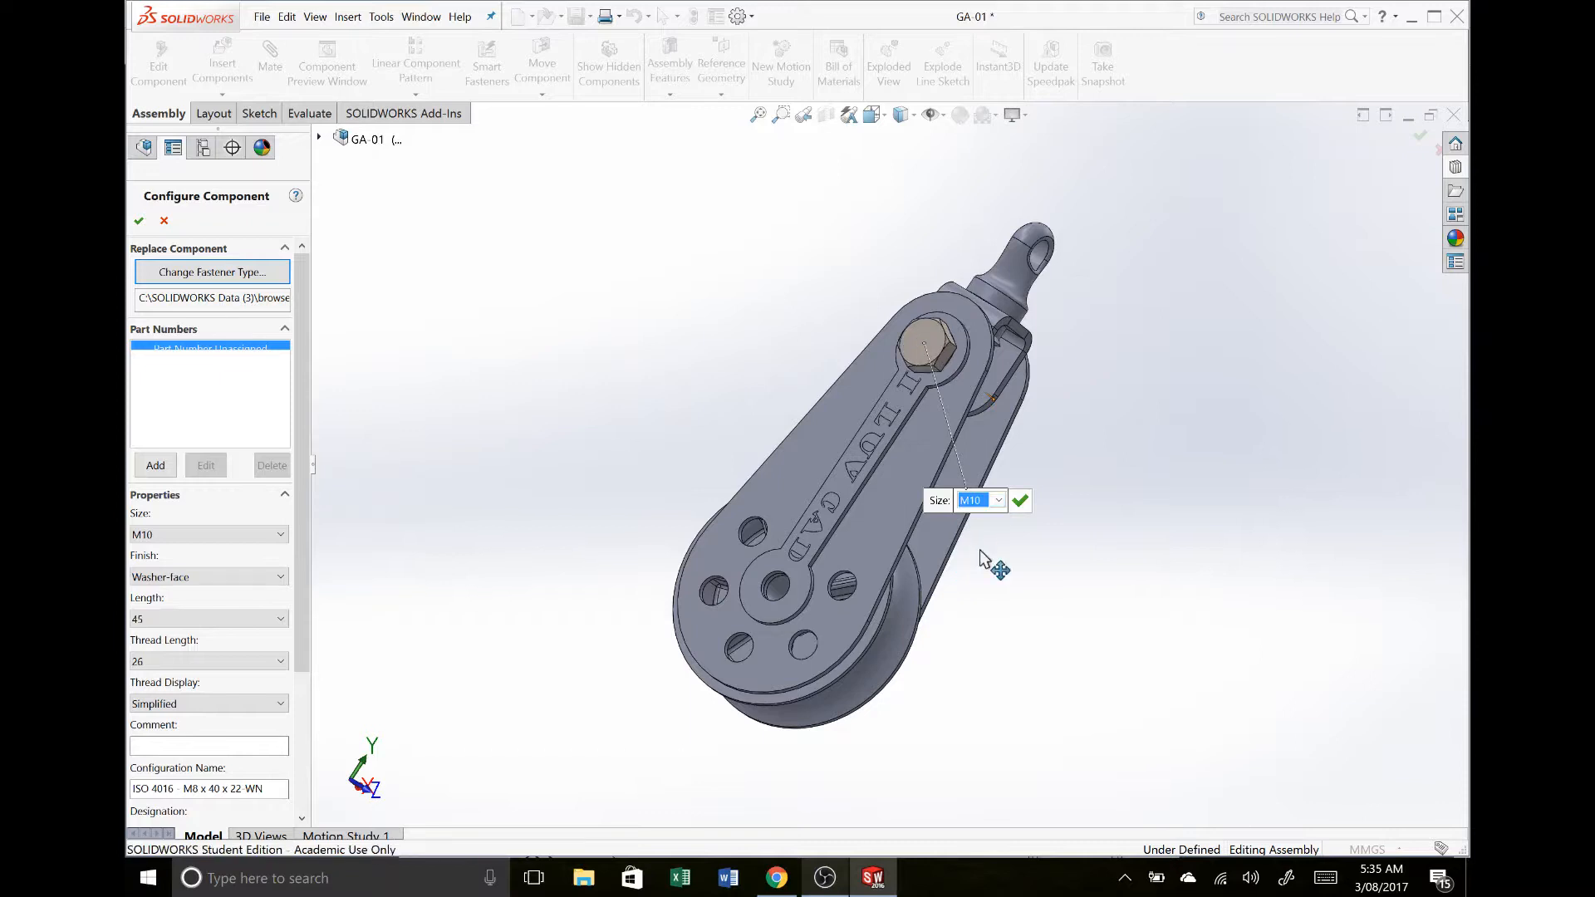
Step: Configure the upper bolt with a No Washer-face finish and Schematic thread display, and accept the component
middle_drag(942, 542, 808, 511)
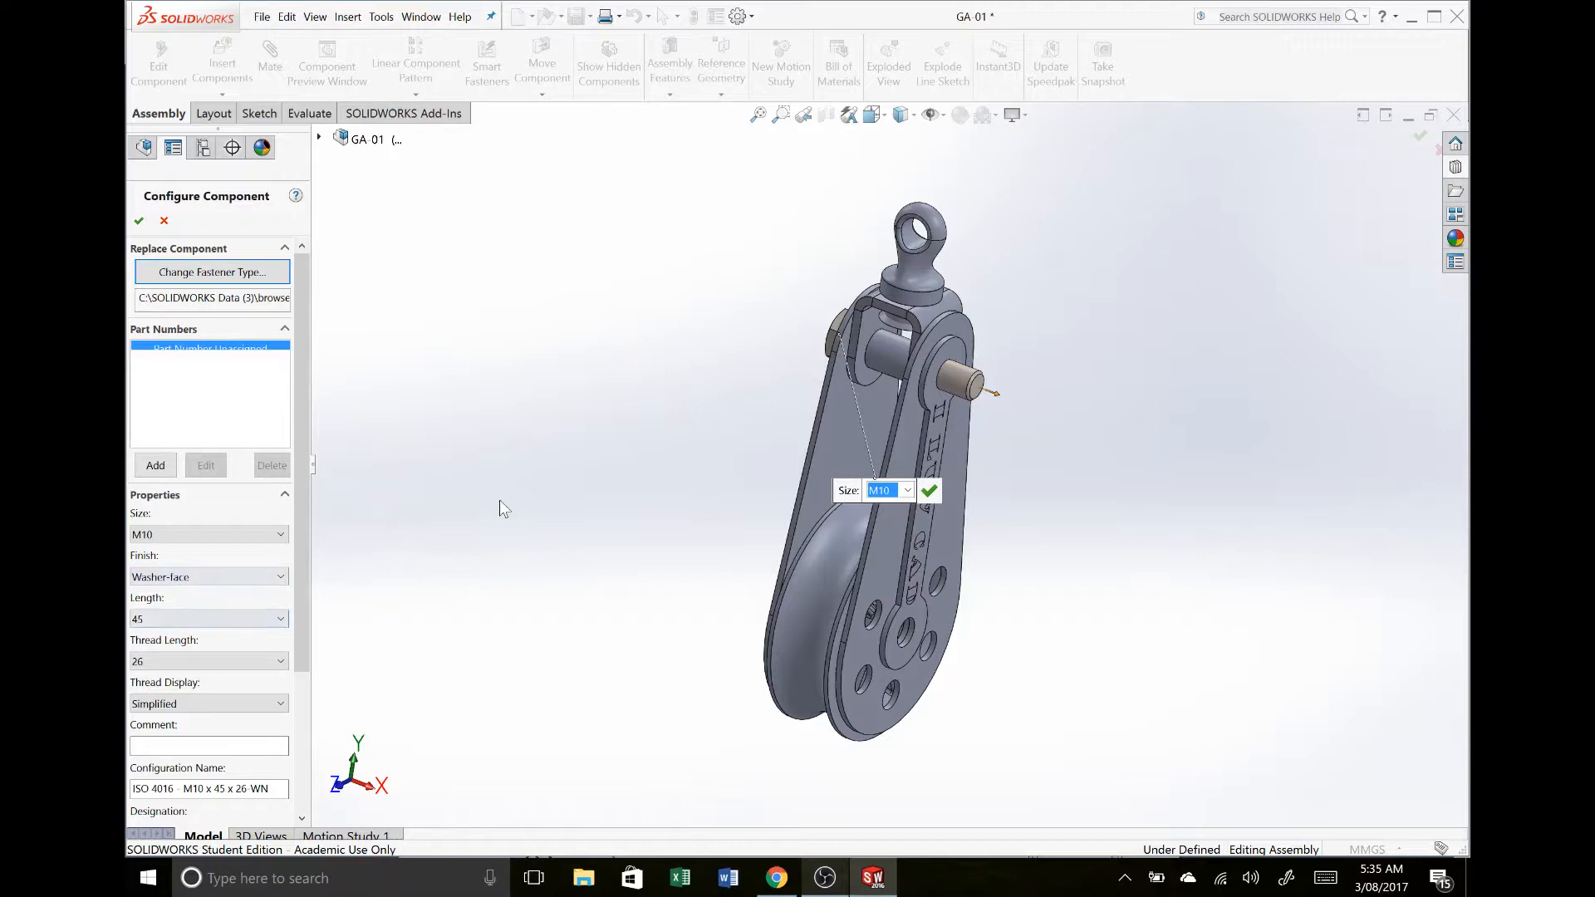
scroll(864, 341, down, 5)
middle_drag(869, 381, 809, 382)
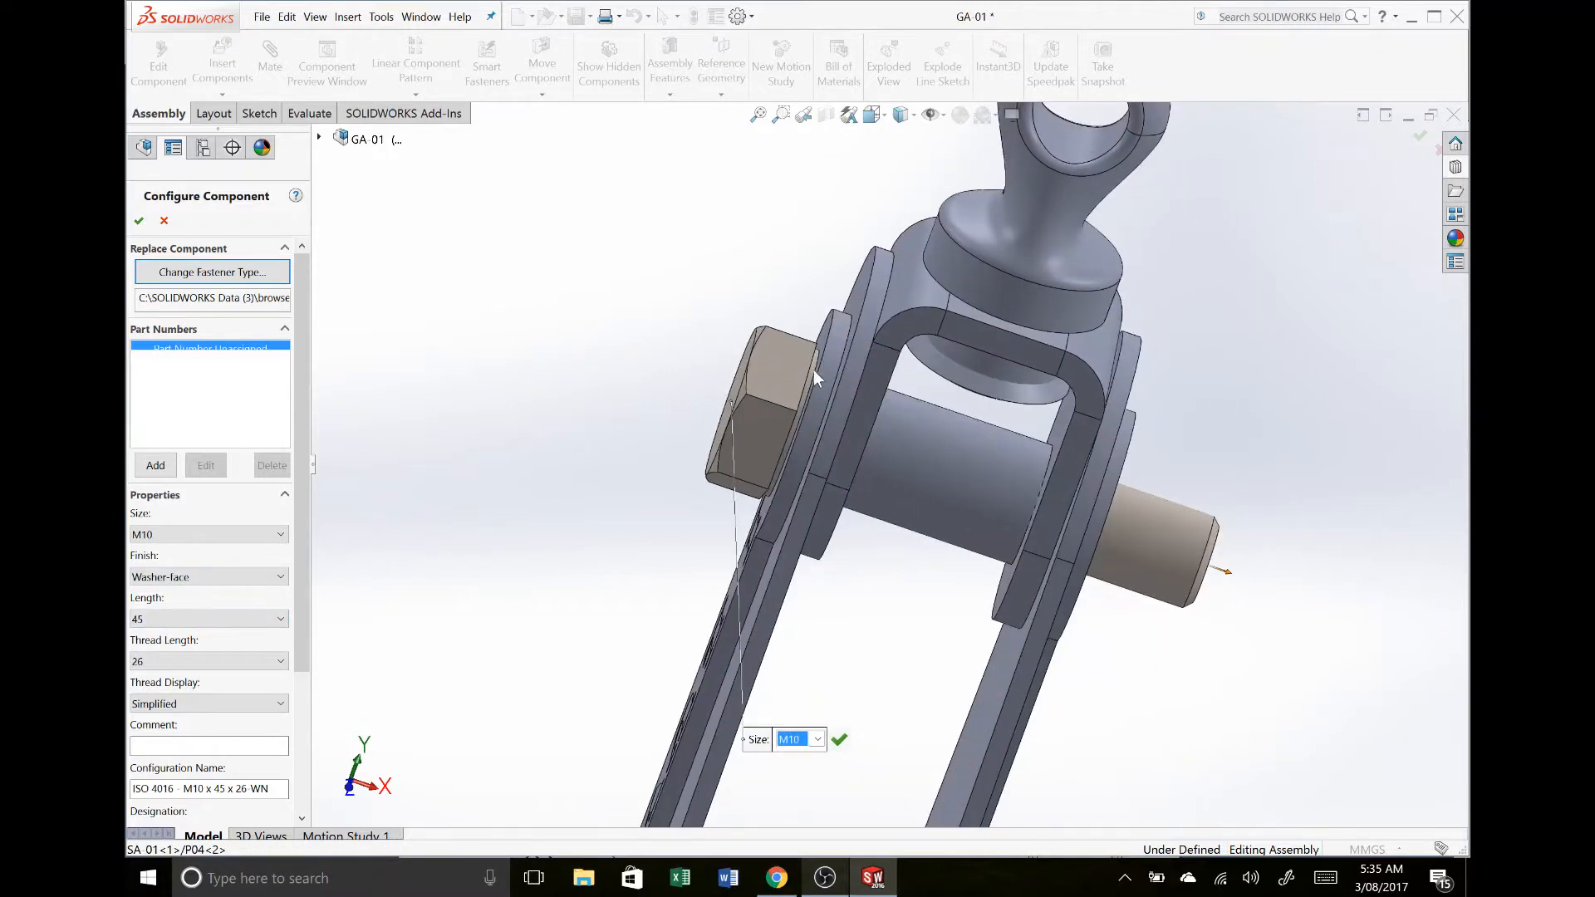
click(205, 573)
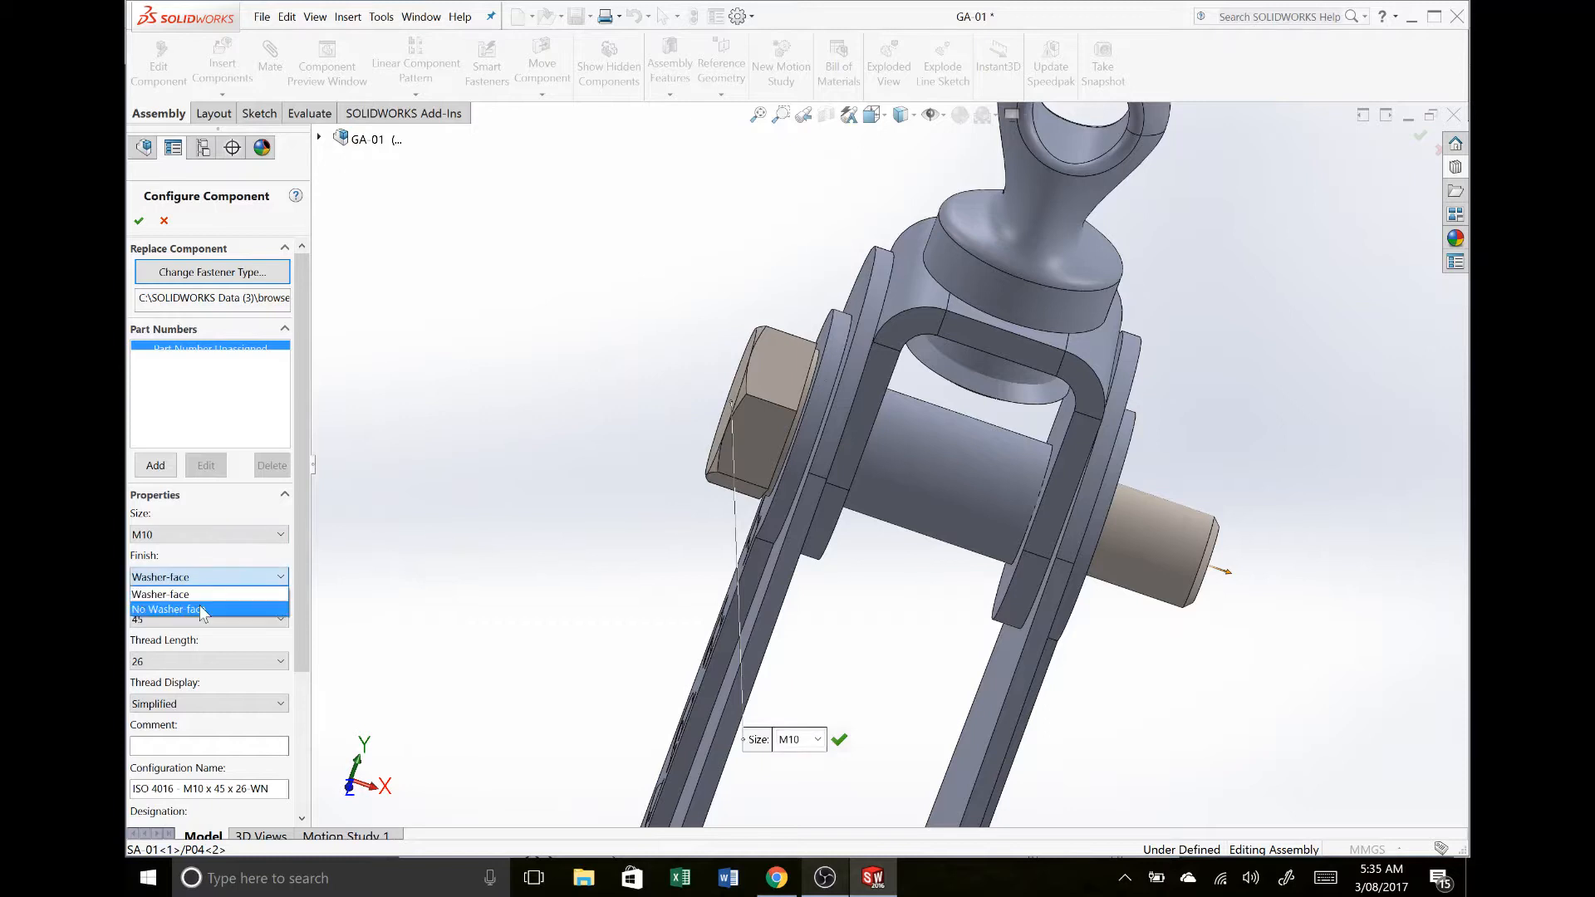
click(202, 611)
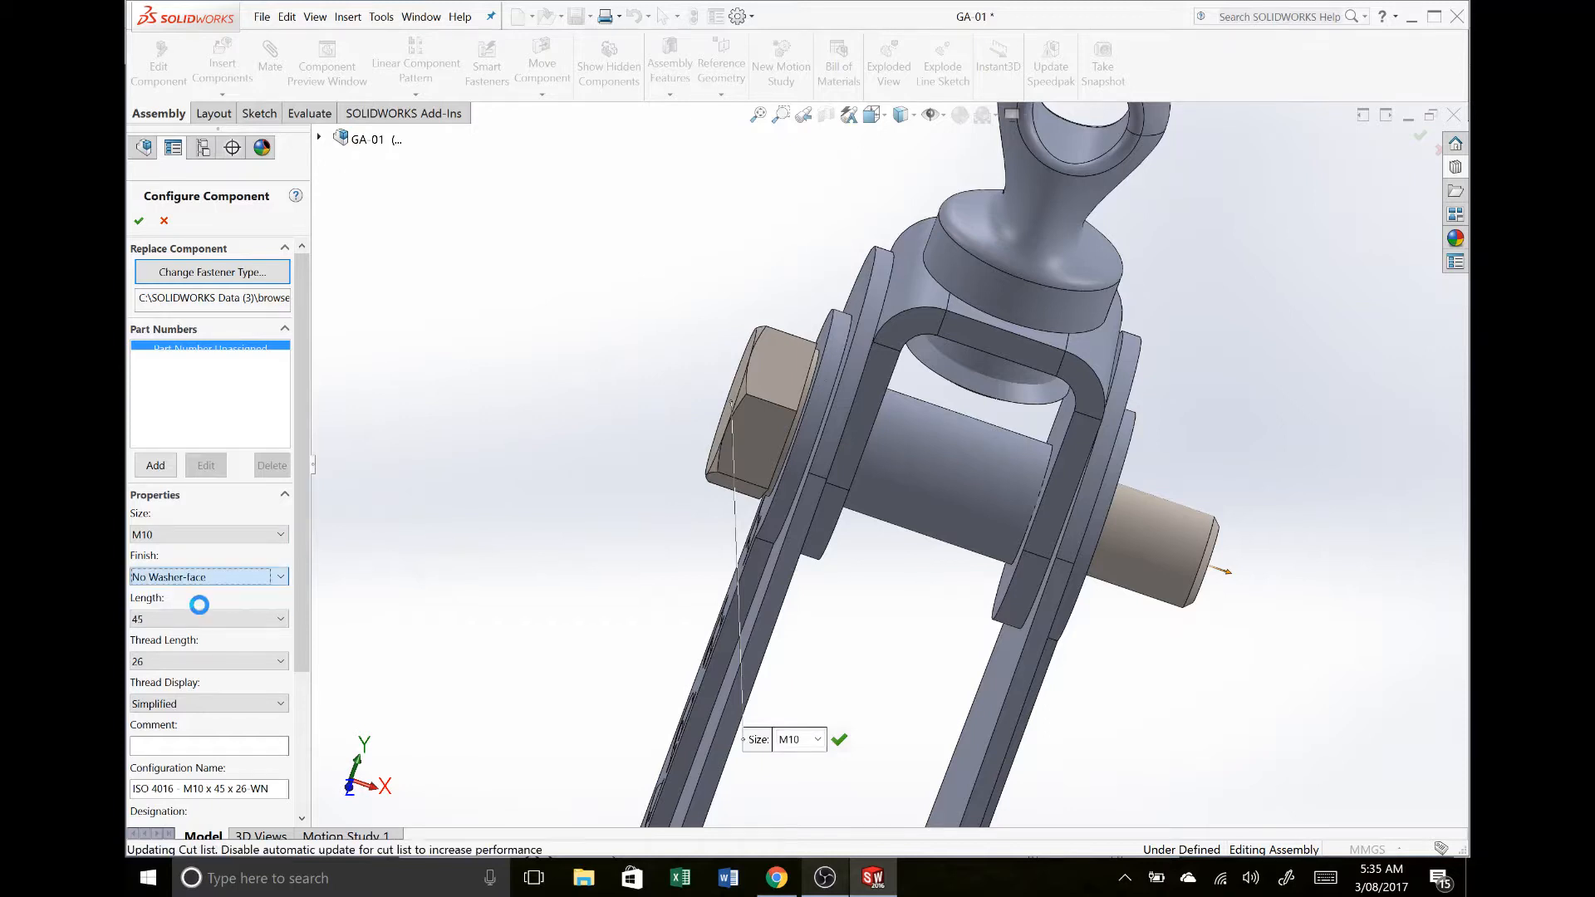
click(181, 706)
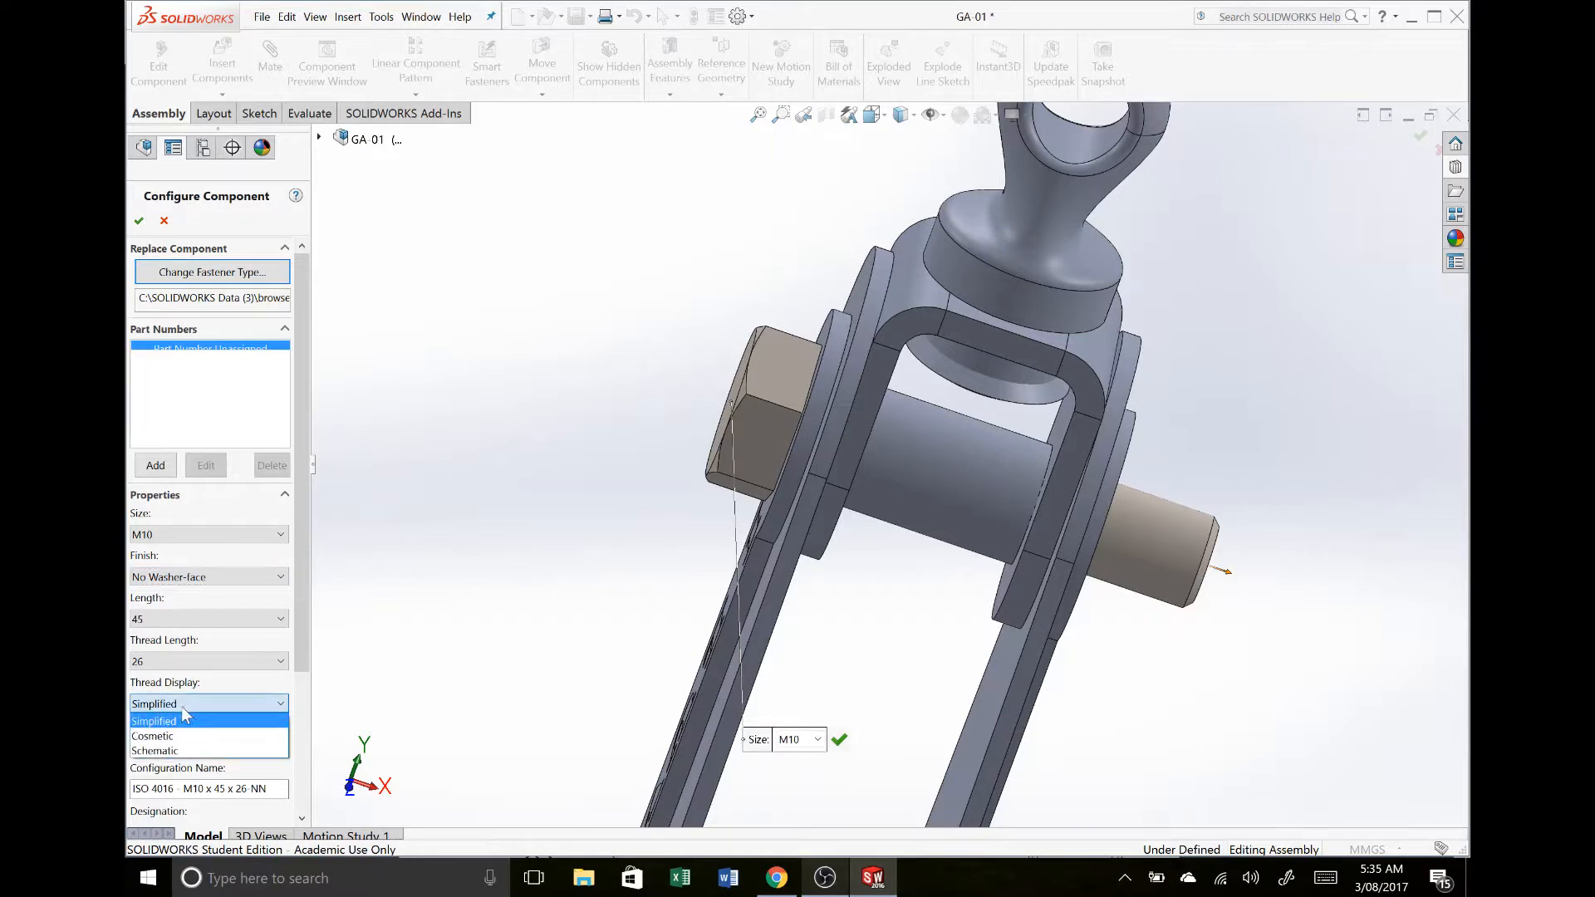
click(197, 751)
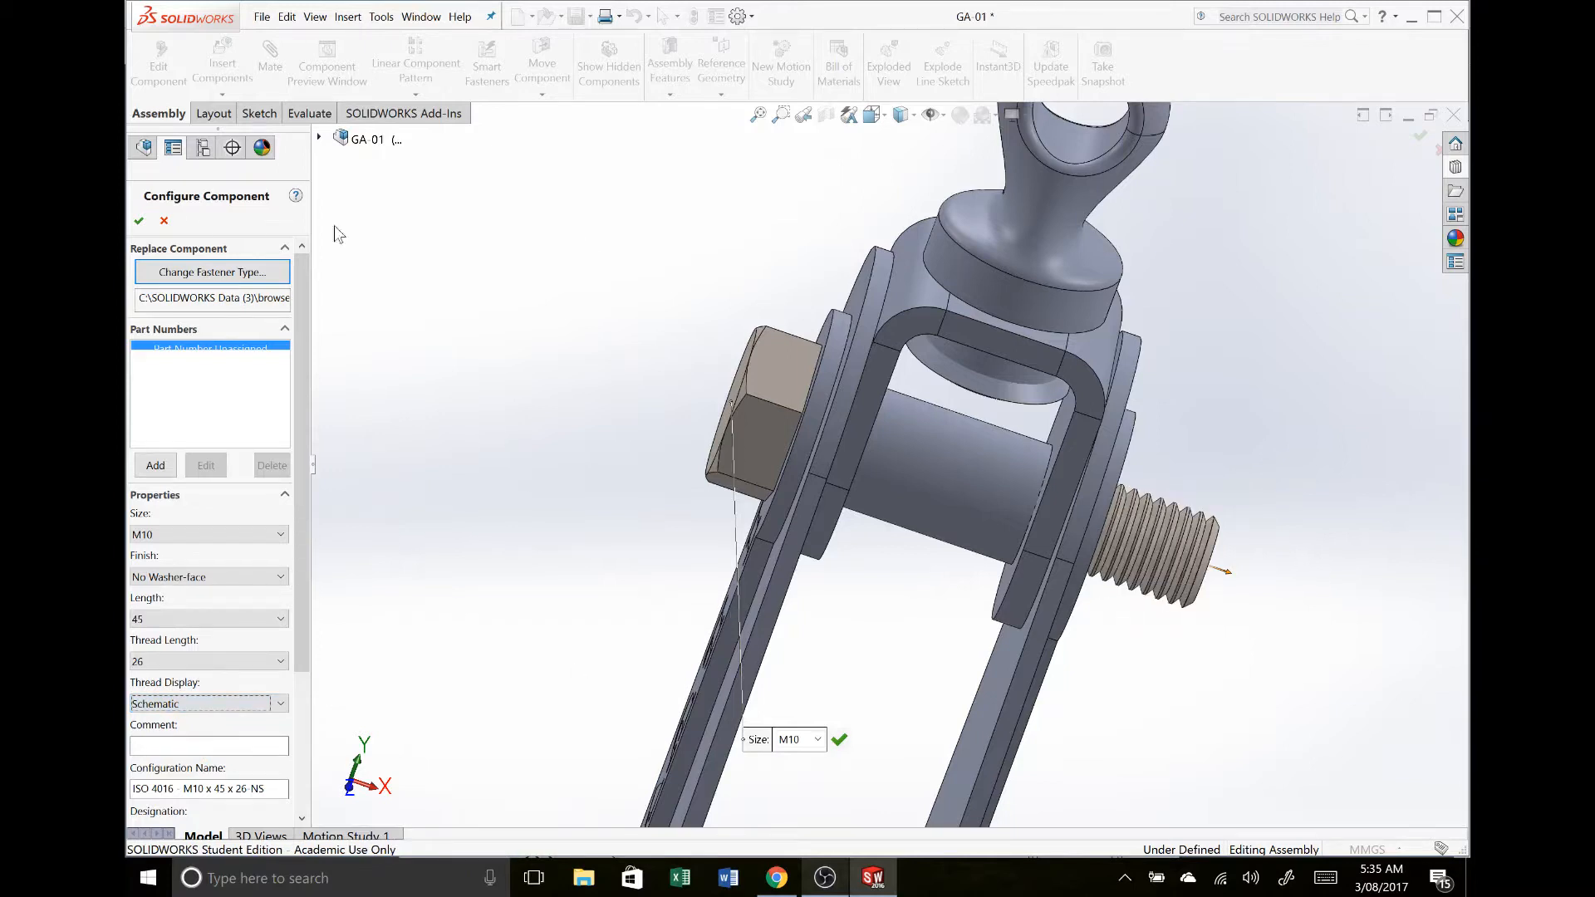
click(139, 220)
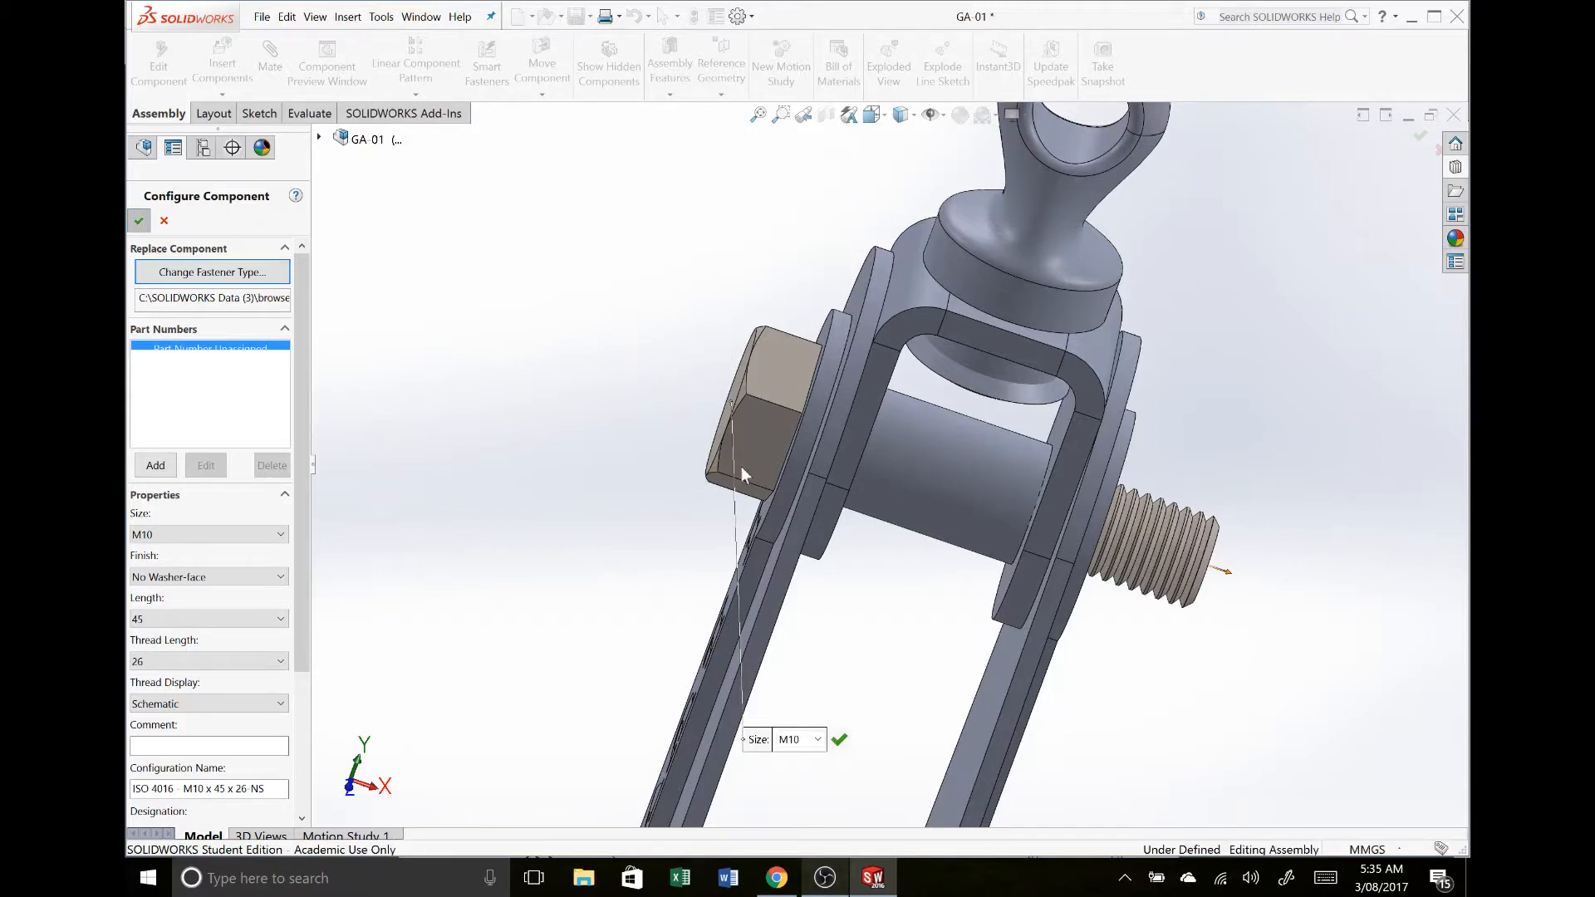
Step: Place a second copy of the M10 hex bolt in the reinforcing plate's lower hole and end the insertion
scroll(702, 444, up, 6)
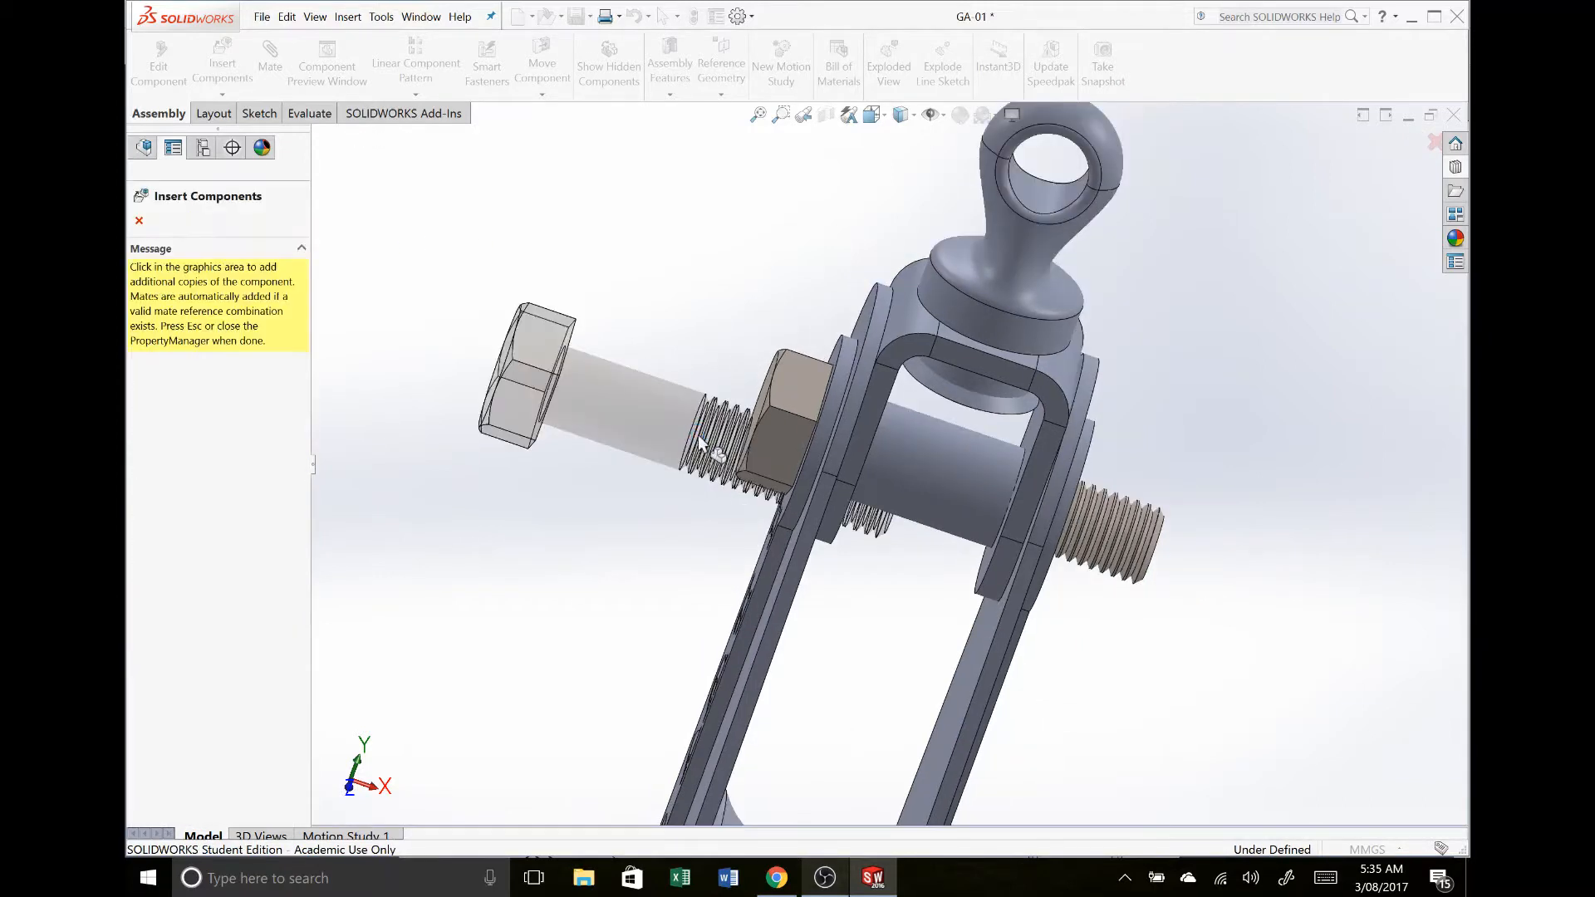
scroll(702, 444, up, 5)
middle_drag(756, 500, 836, 495)
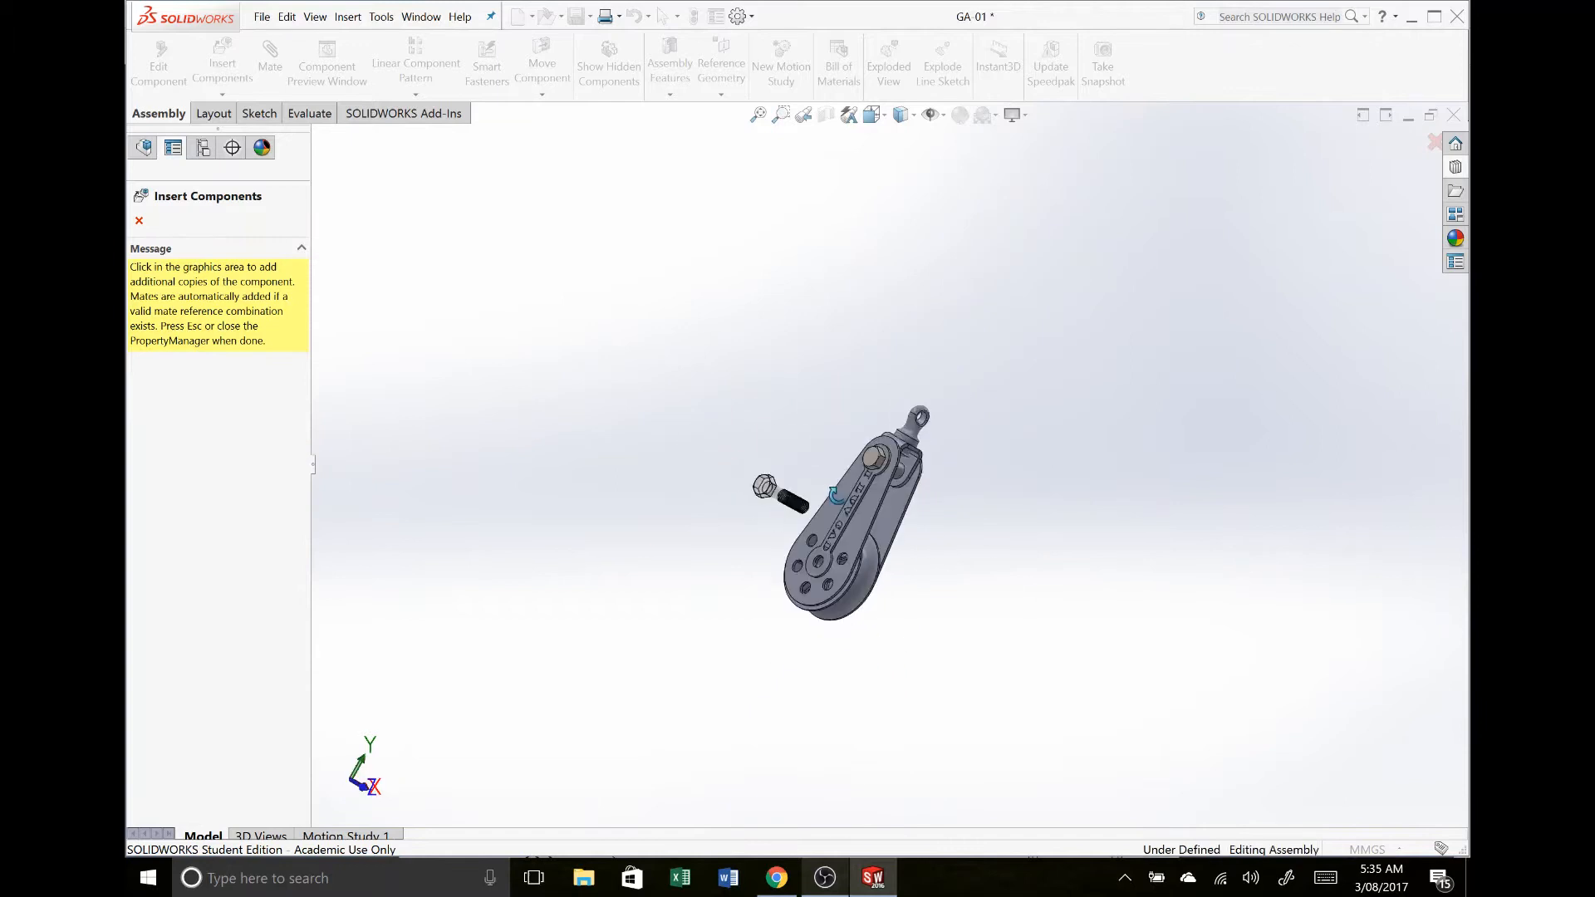
scroll(815, 496, down, 5)
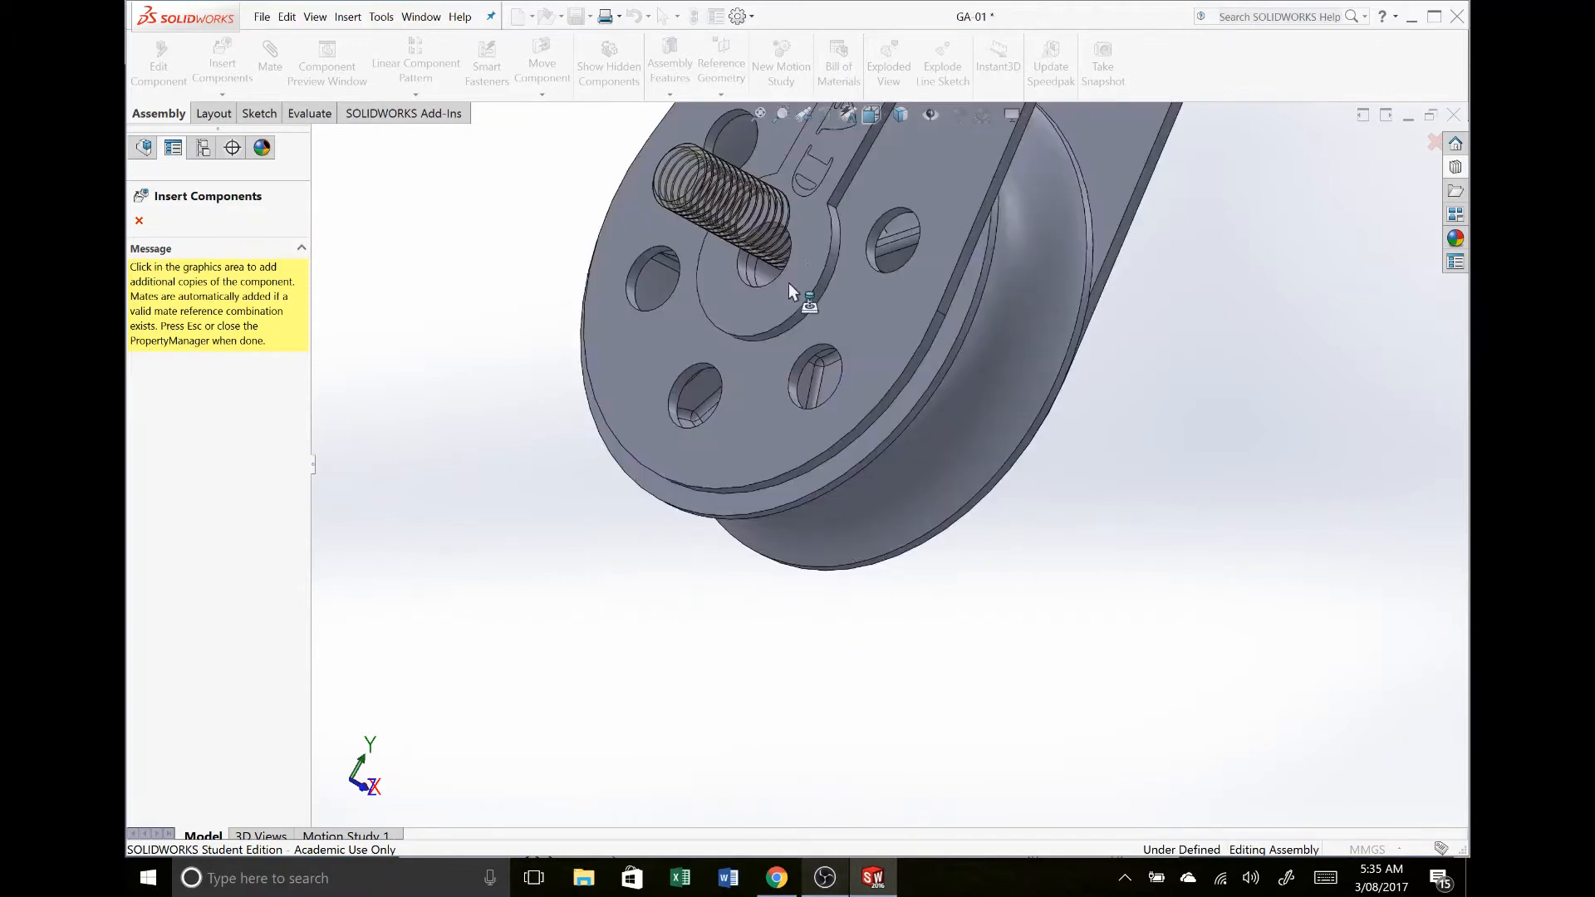
scroll(790, 283, down, 1)
click(773, 226)
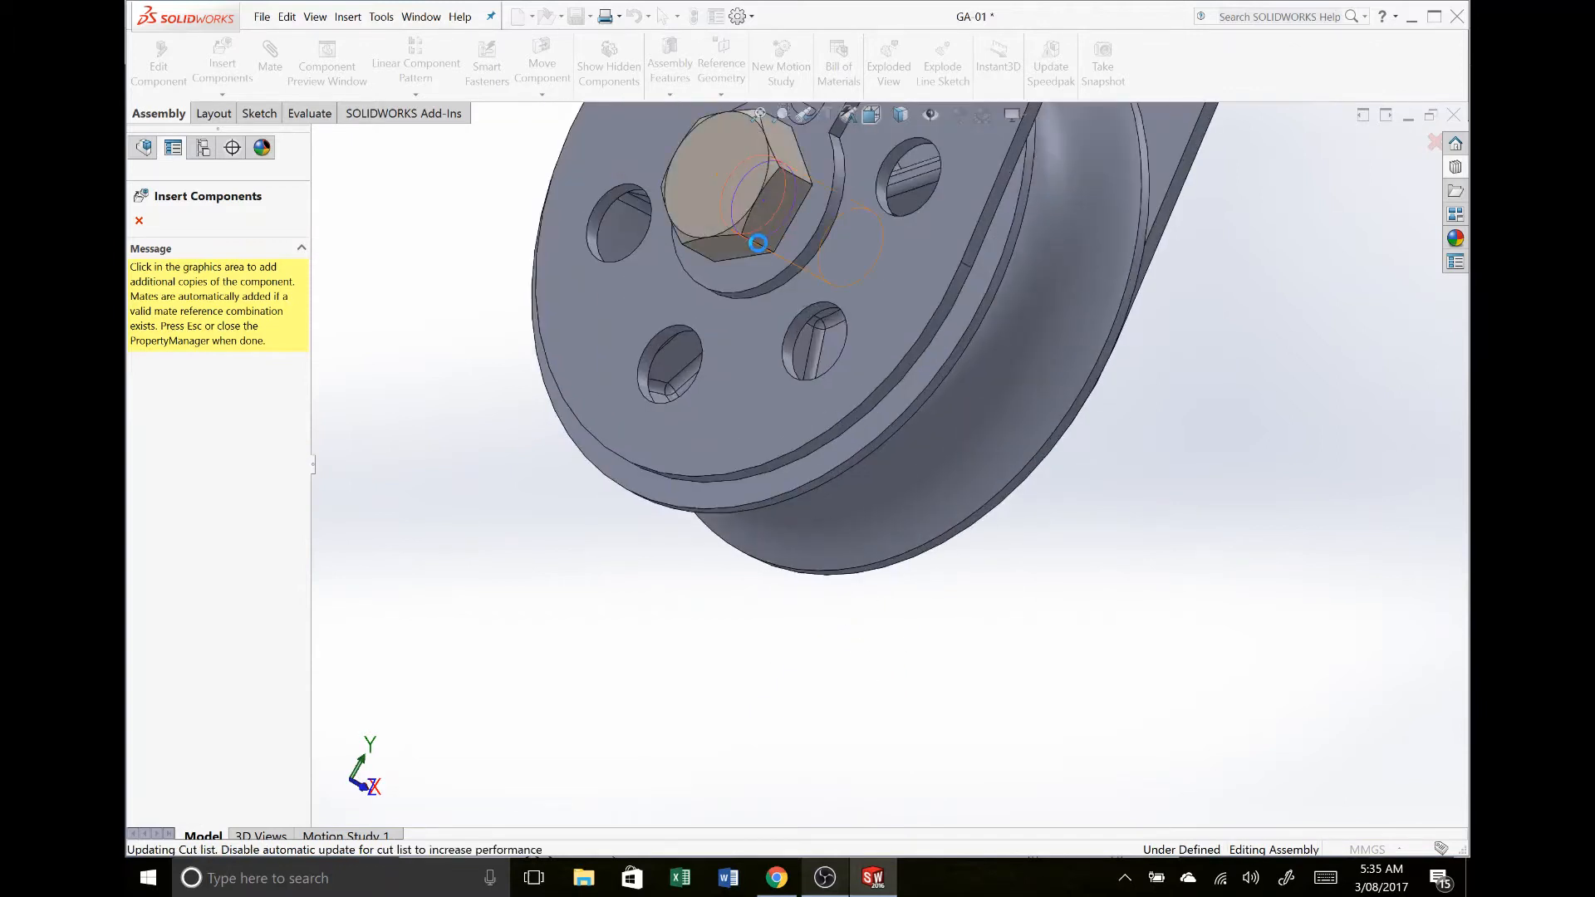
click(137, 218)
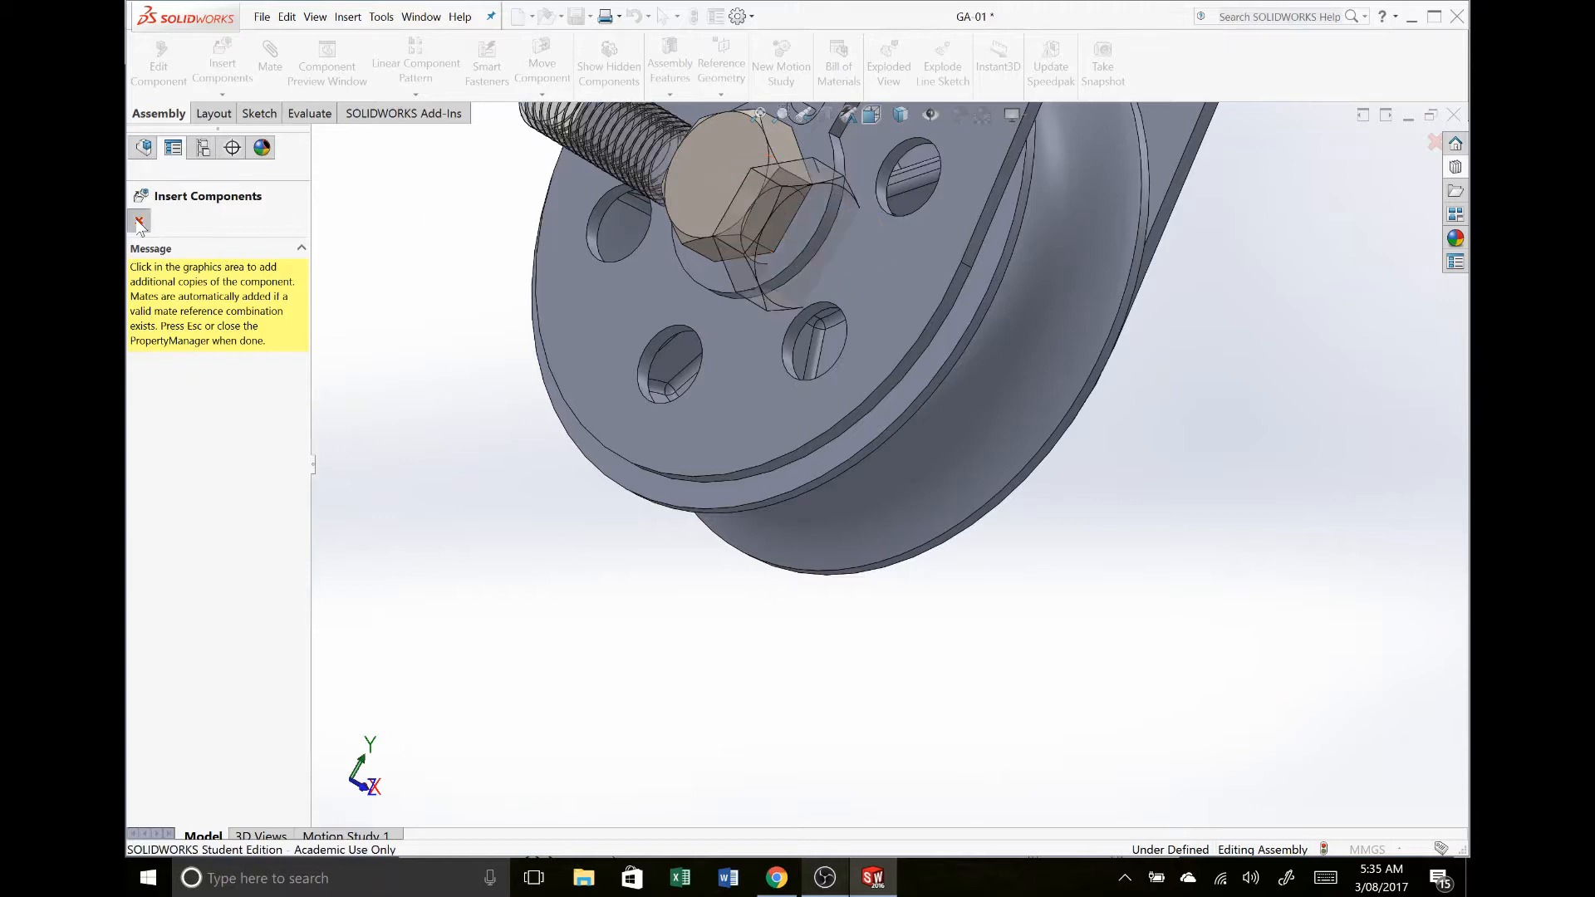
Step: View the lower bolt's threaded end and browse the Toolbox to the ISO Hex Nuts
scroll(713, 308, up, 3)
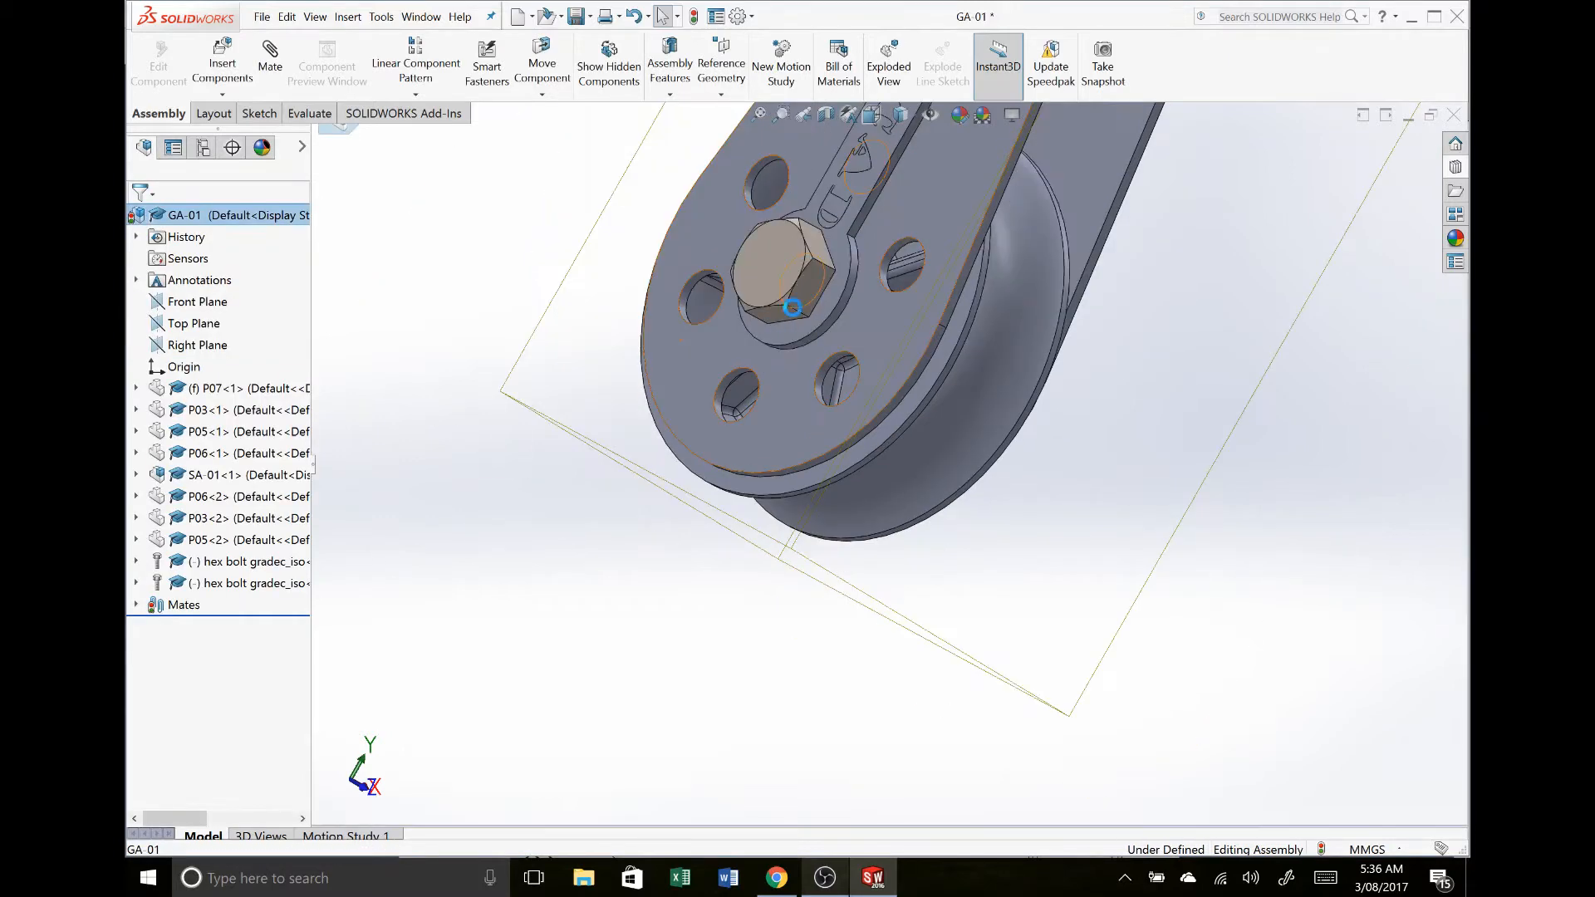
middle_drag(721, 287, 581, 246)
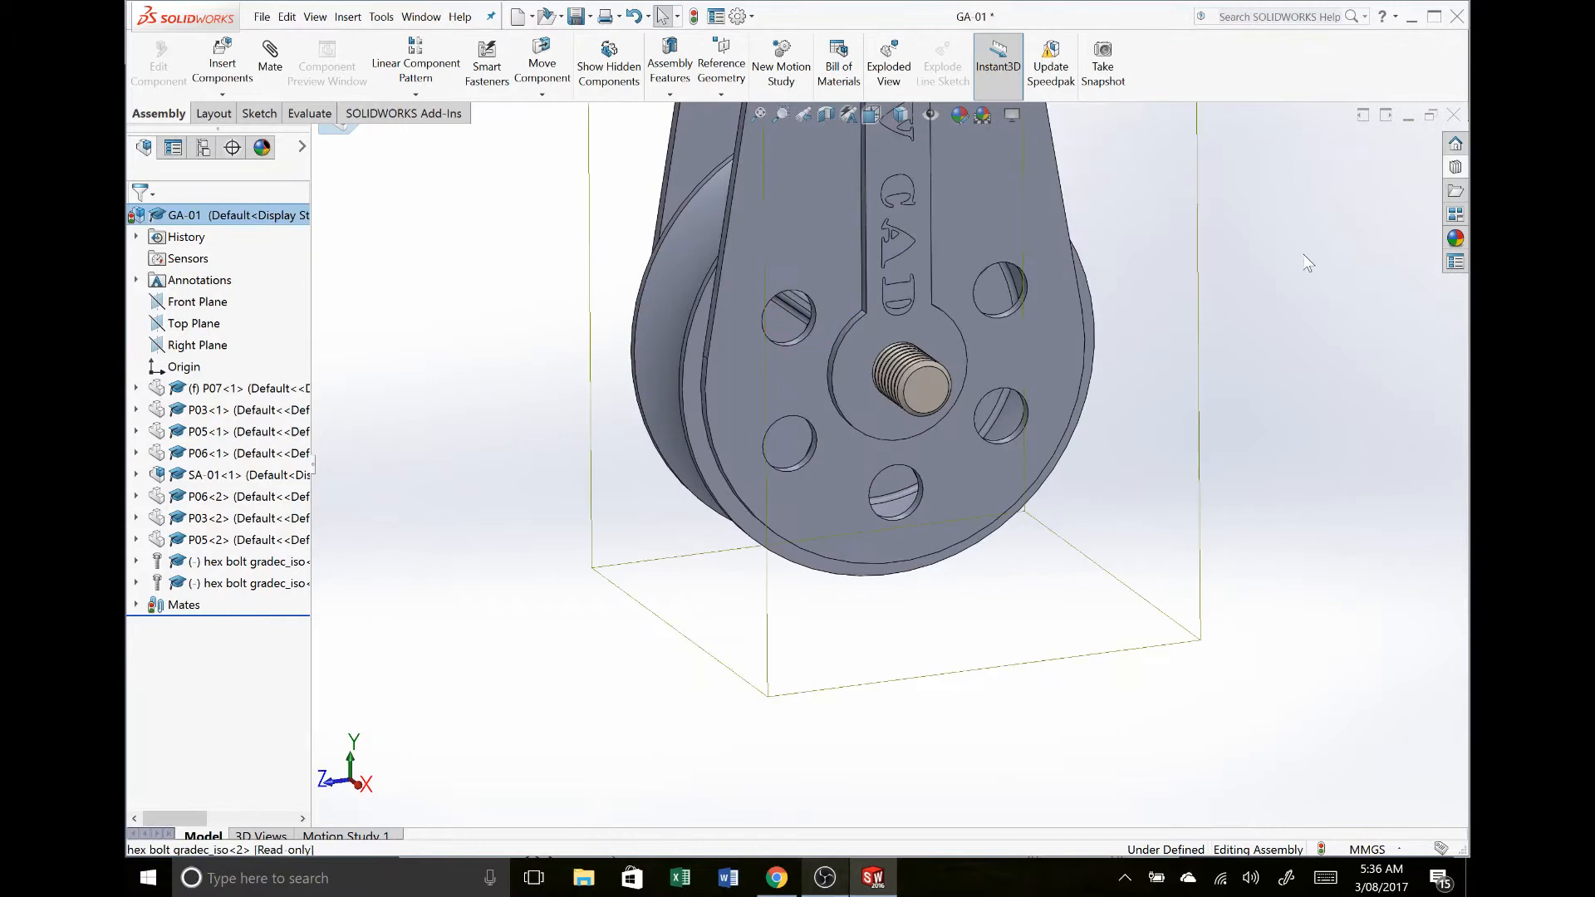
click(1455, 167)
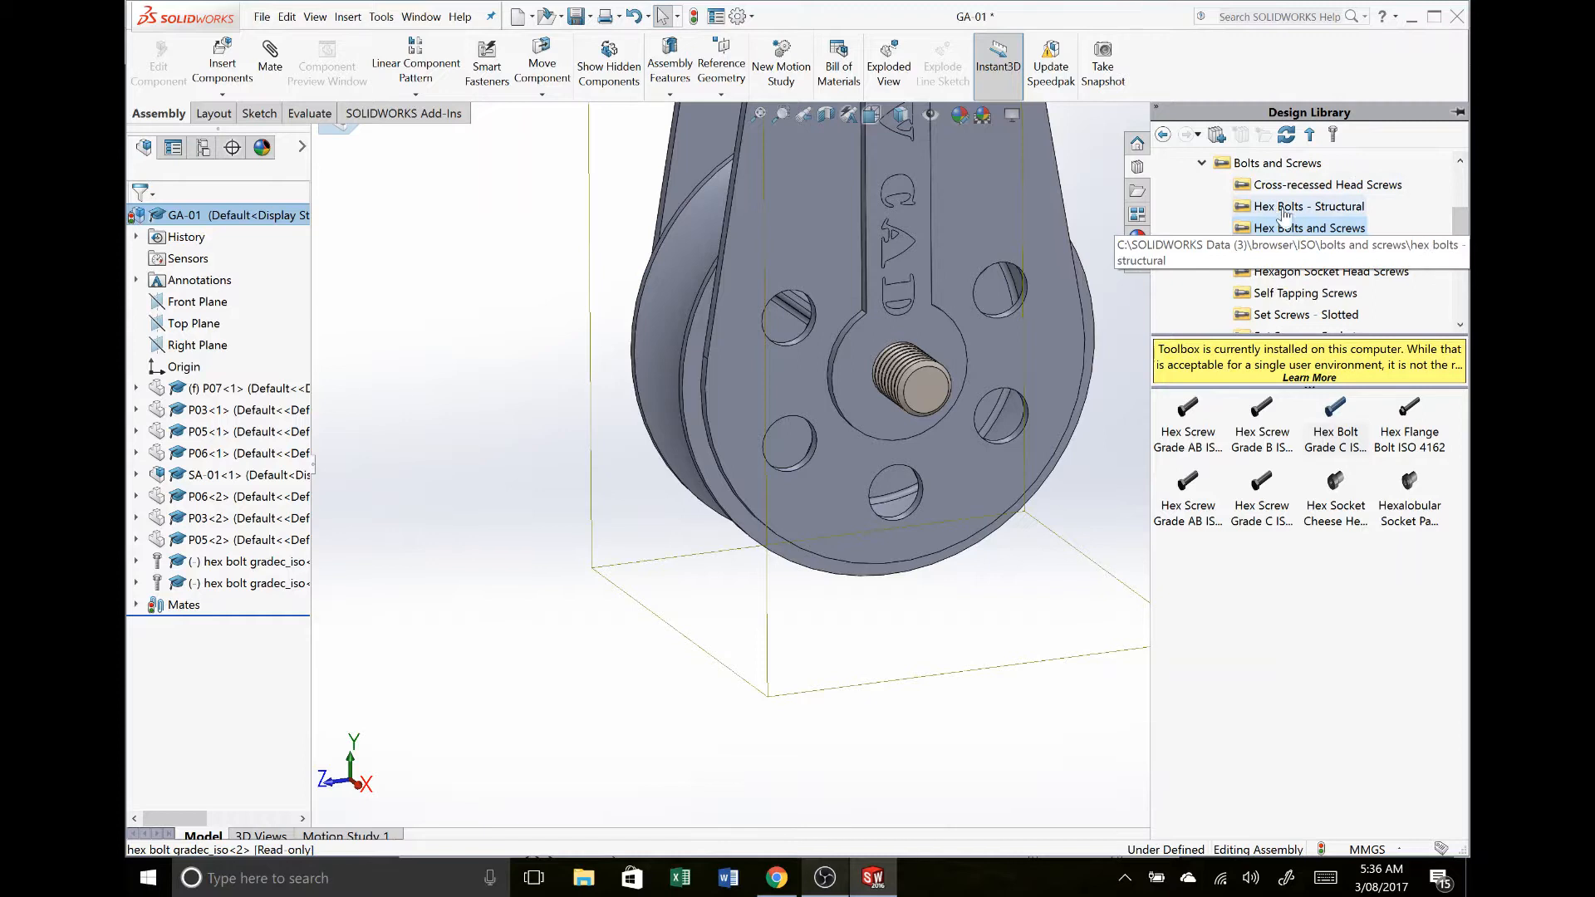
click(1277, 163)
scroll(1292, 212, up, 1)
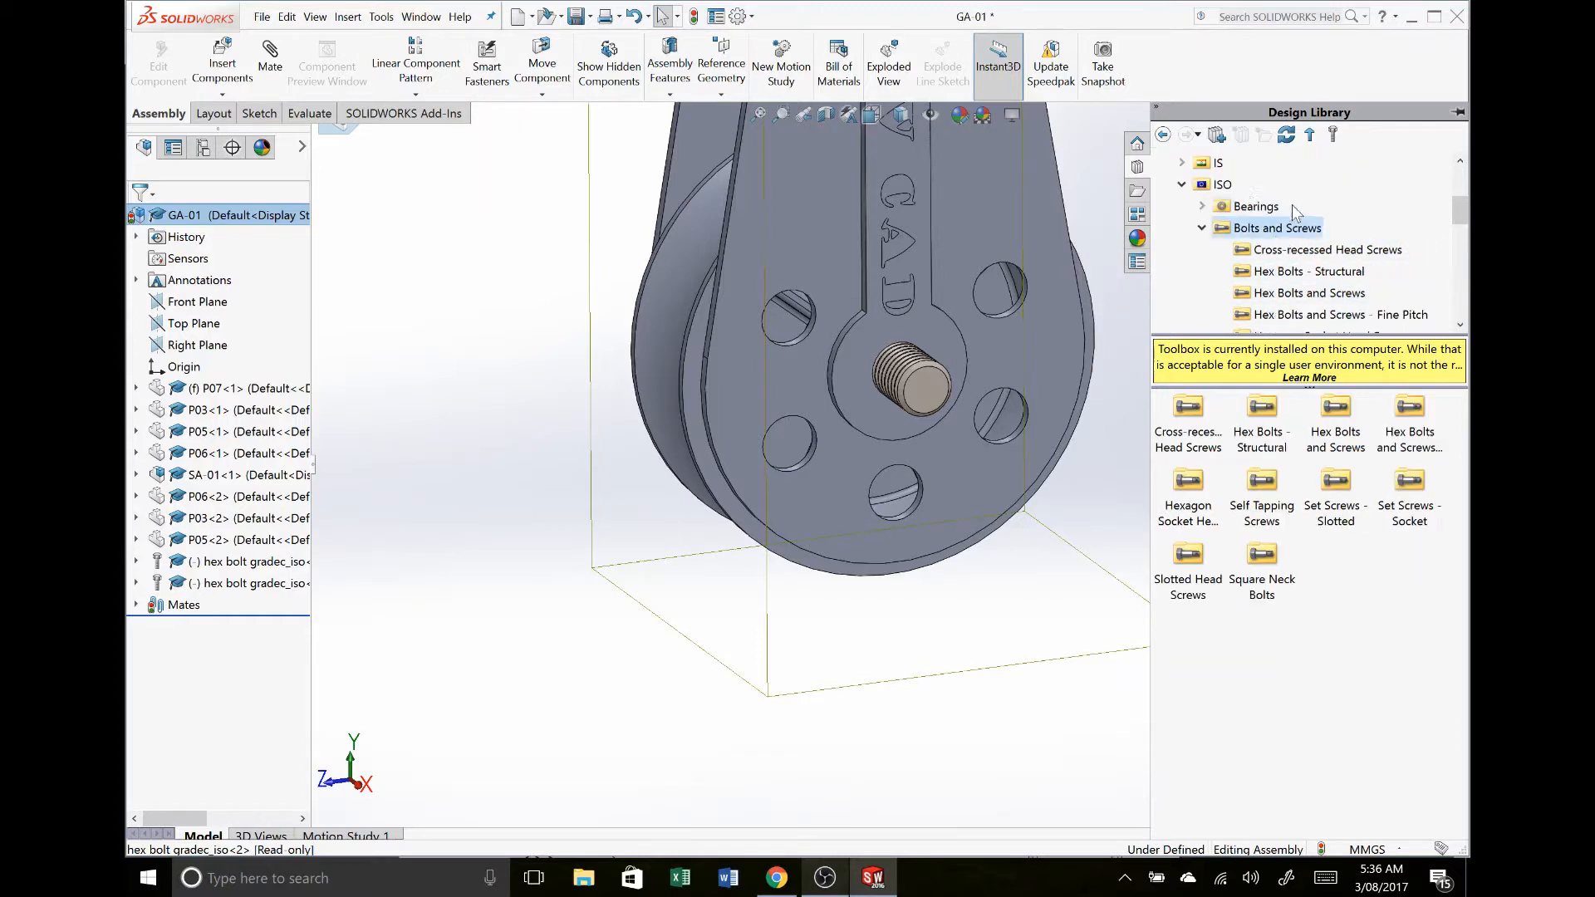
click(1224, 189)
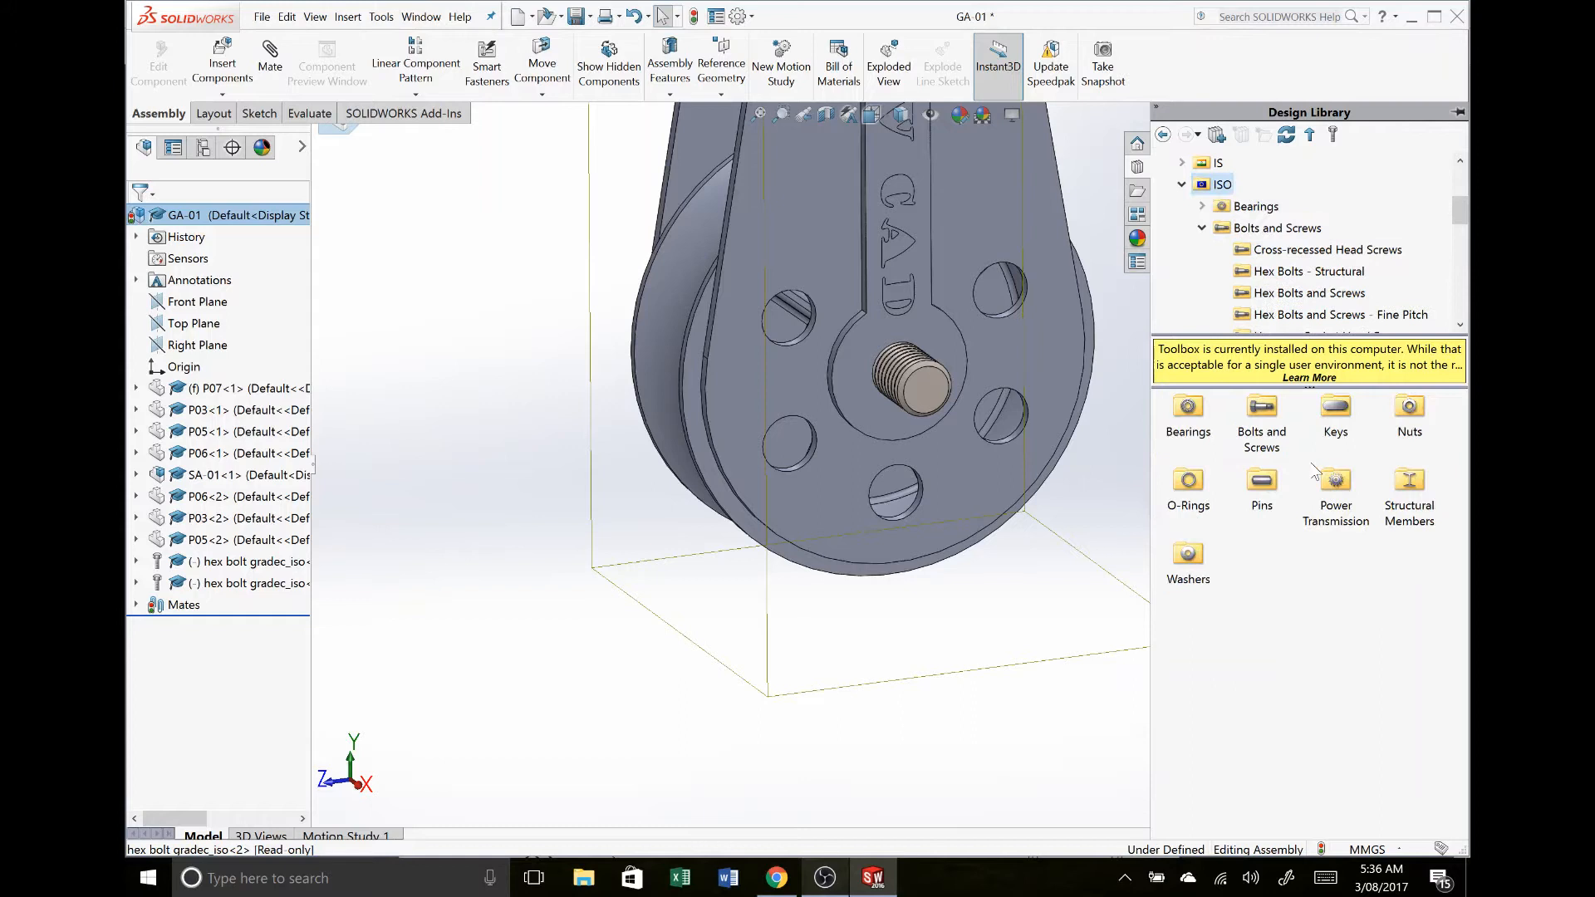
double_click(1411, 420)
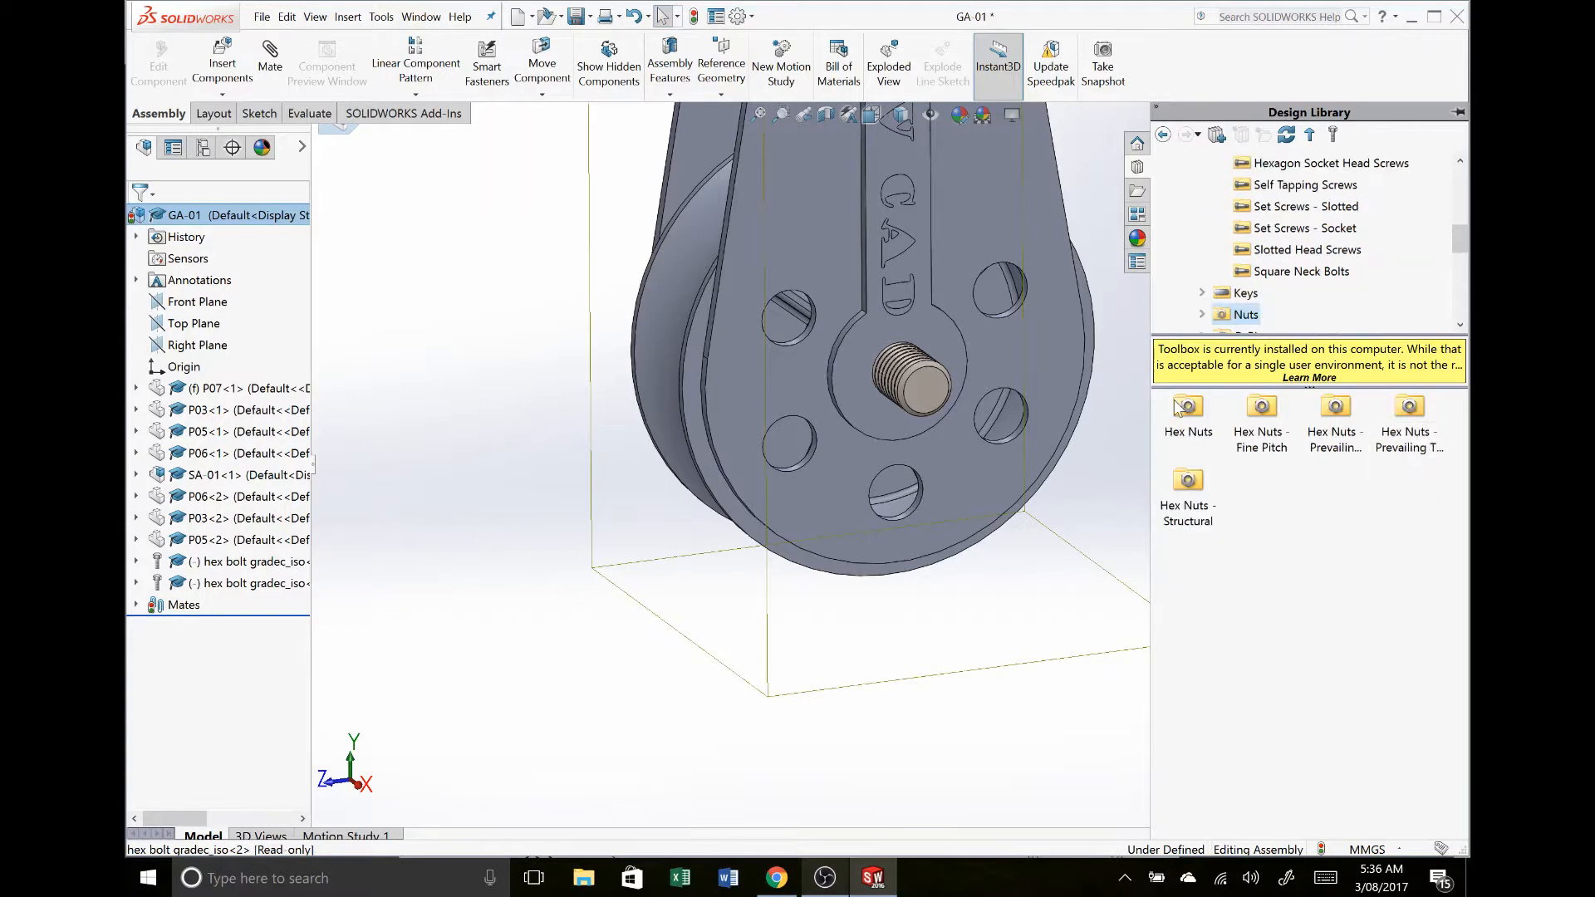
double_click(1184, 413)
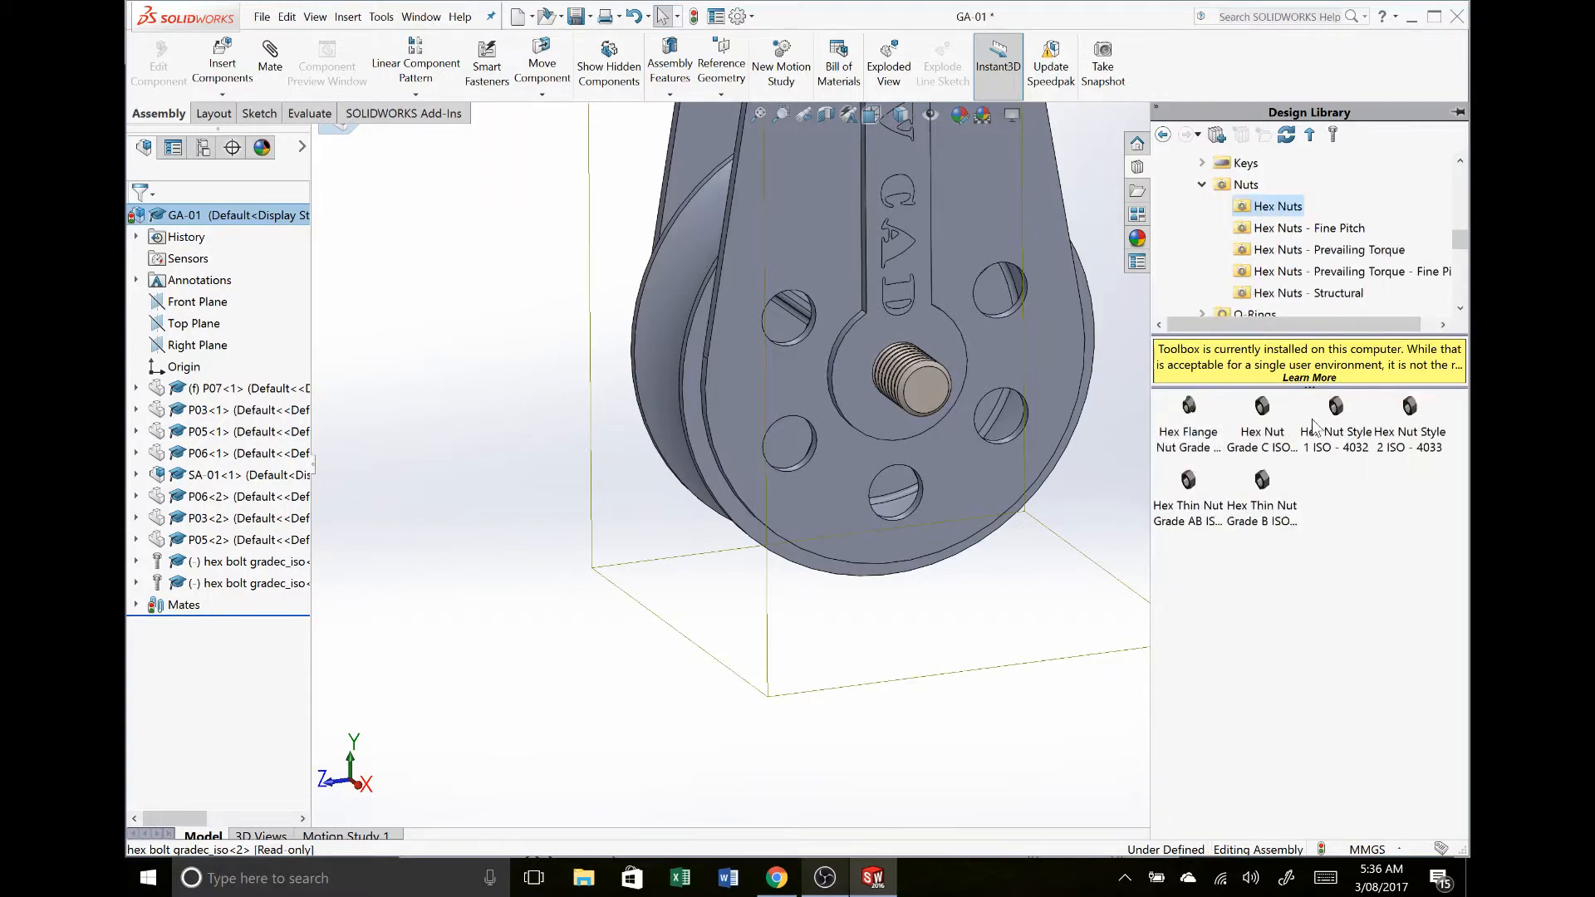
Step: Insert a Hex Nut Grade C ISO 4034 on the lower bolt's threaded end with size M10
click(1262, 413)
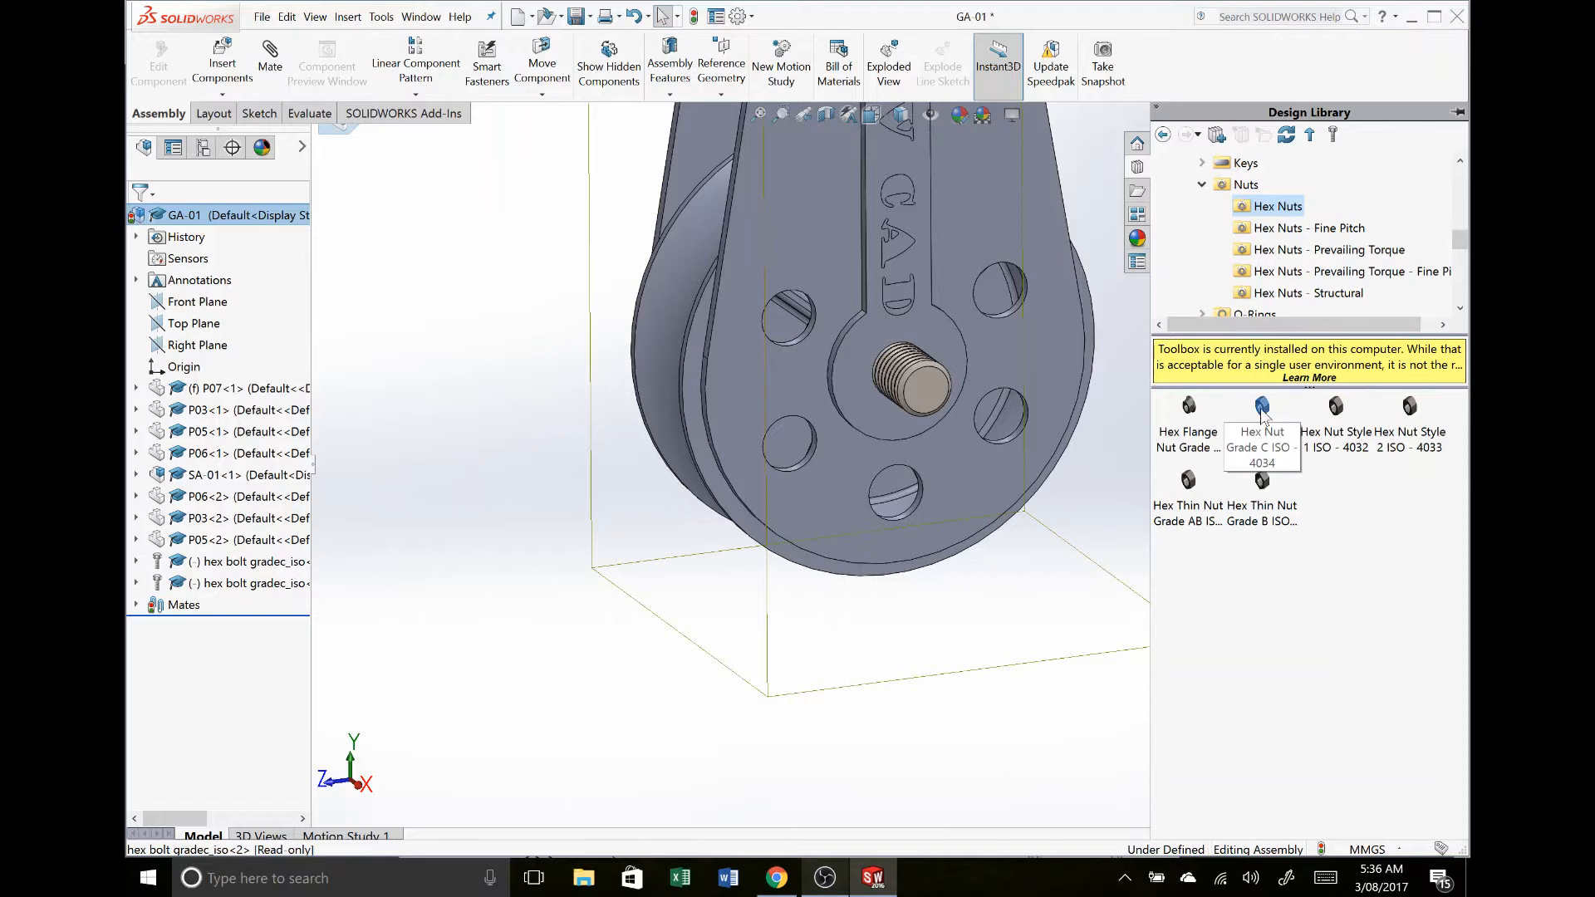
drag(1265, 411, 868, 341)
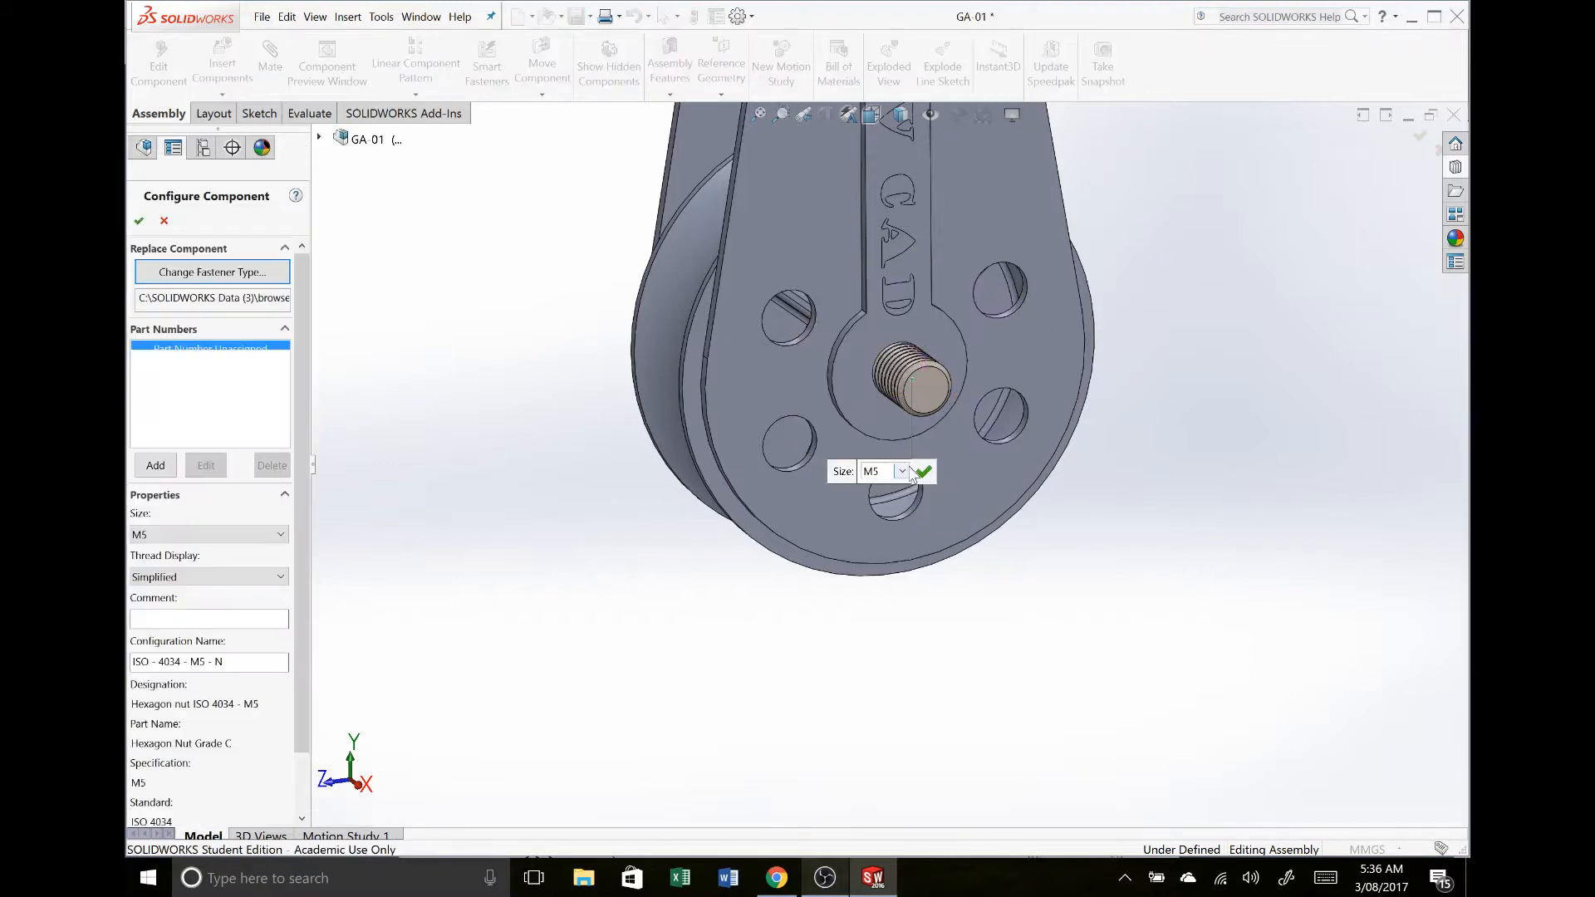
click(901, 471)
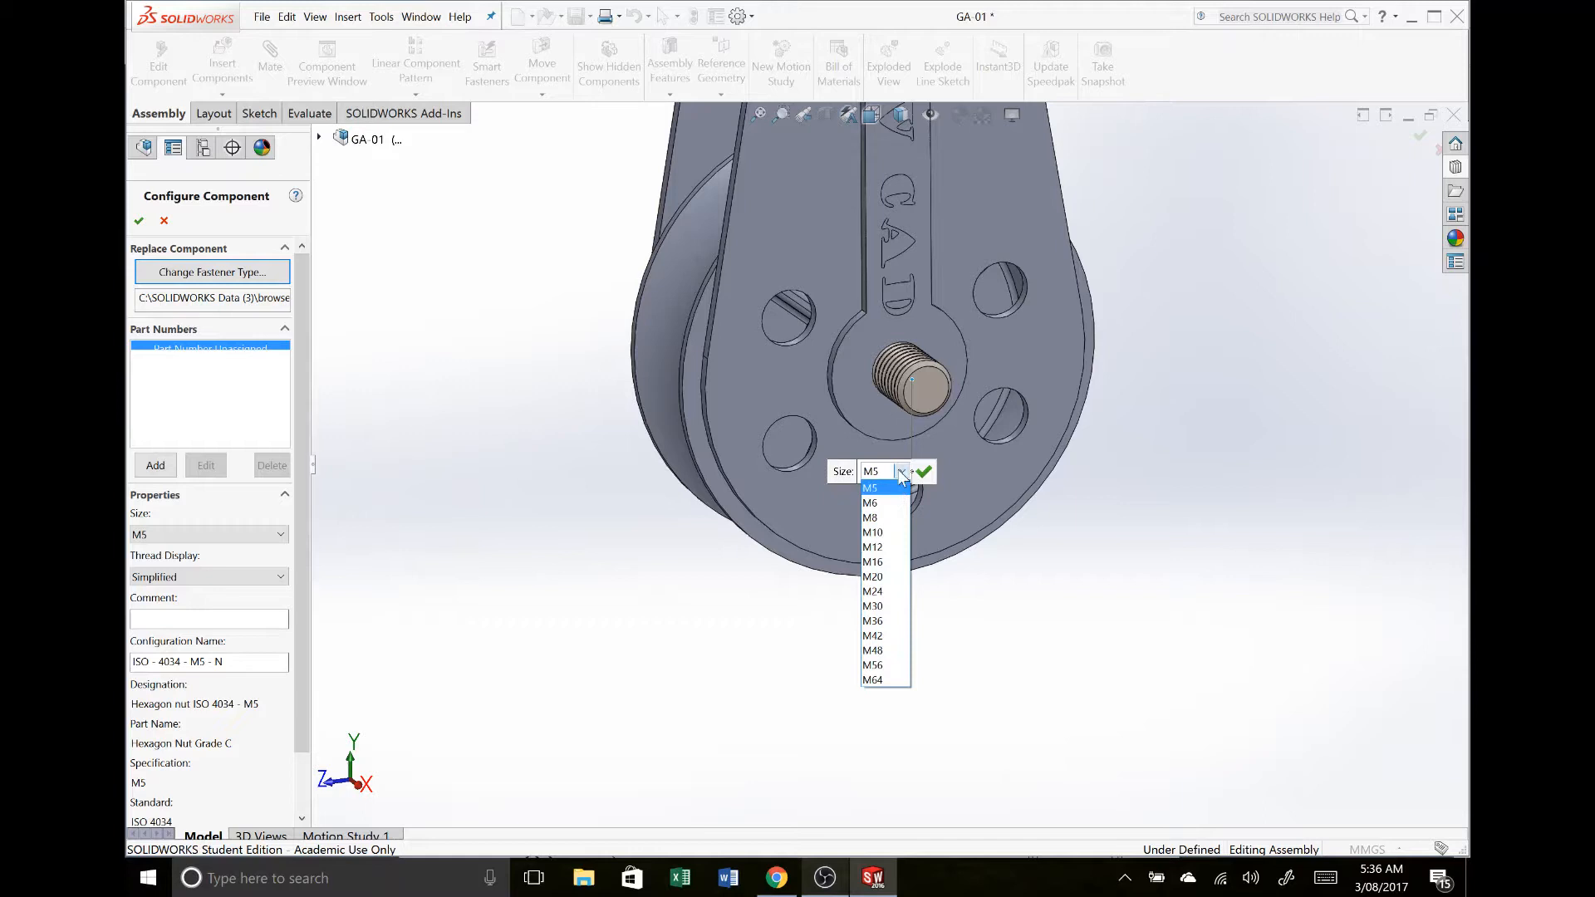
click(892, 533)
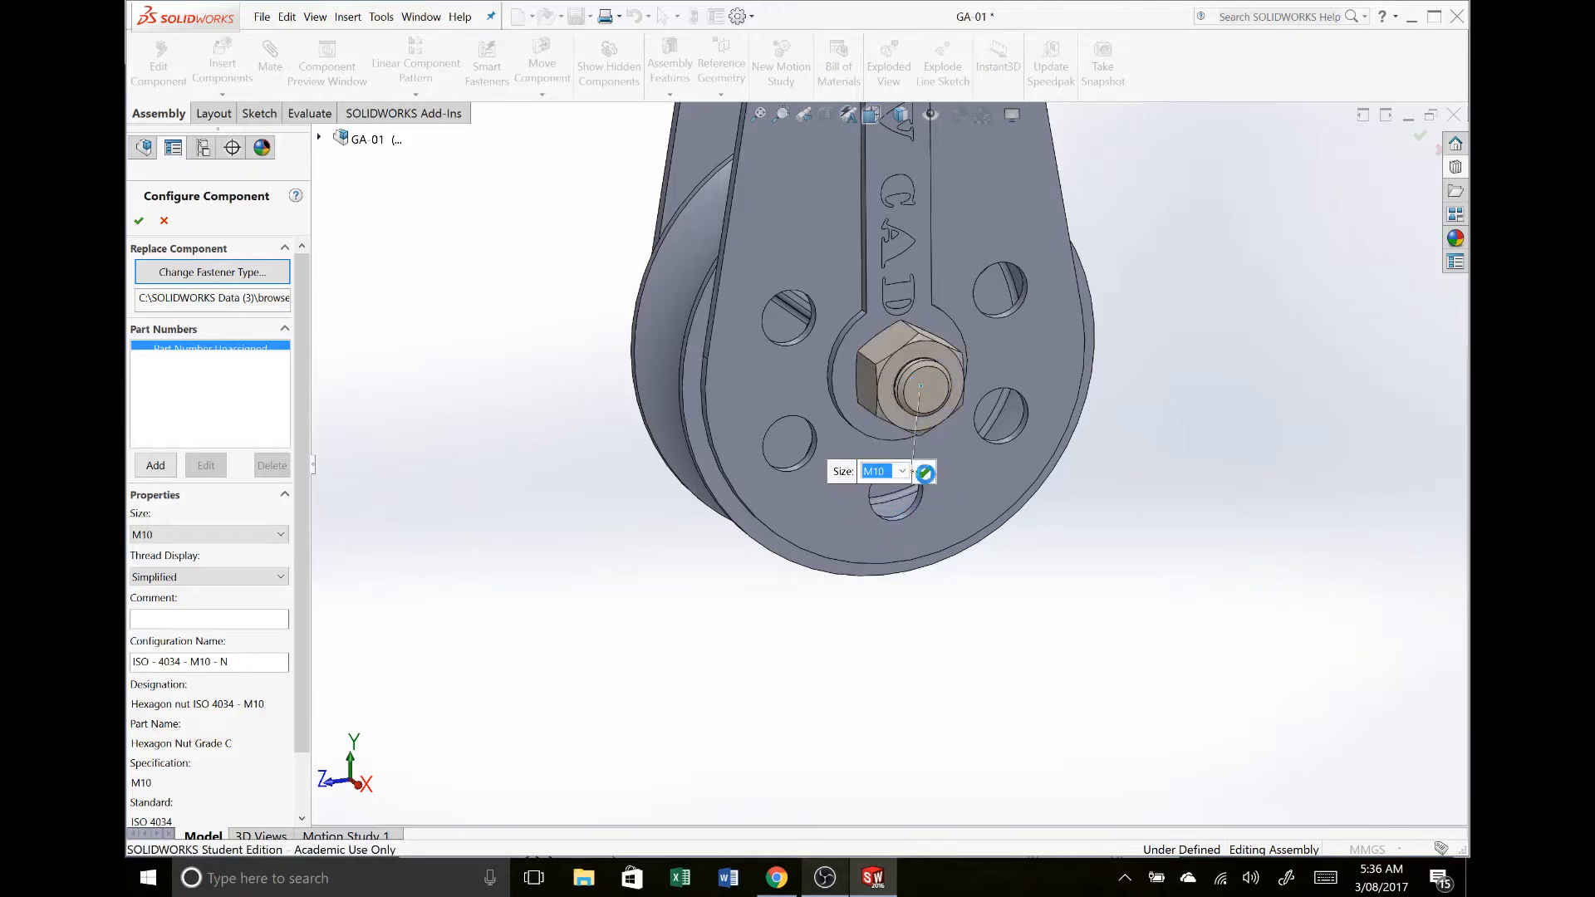
click(923, 472)
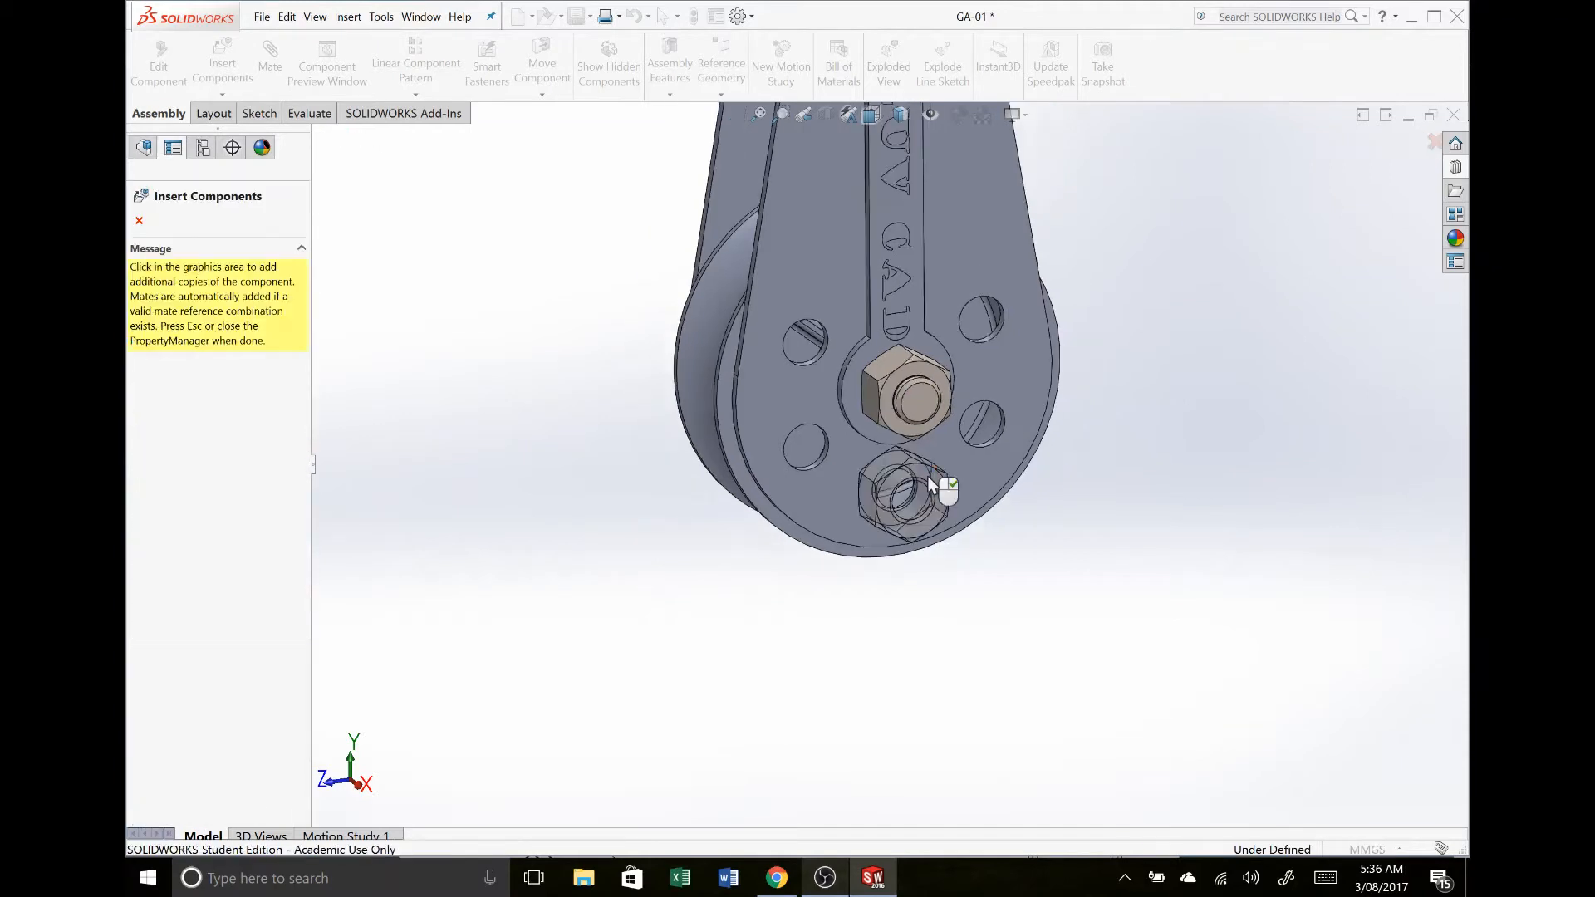
Step: Place a second copy of the M10 hex nut on the upper bolt's threaded end and end the insertion
scroll(927, 476, up, 5)
scroll(893, 329, down, 10)
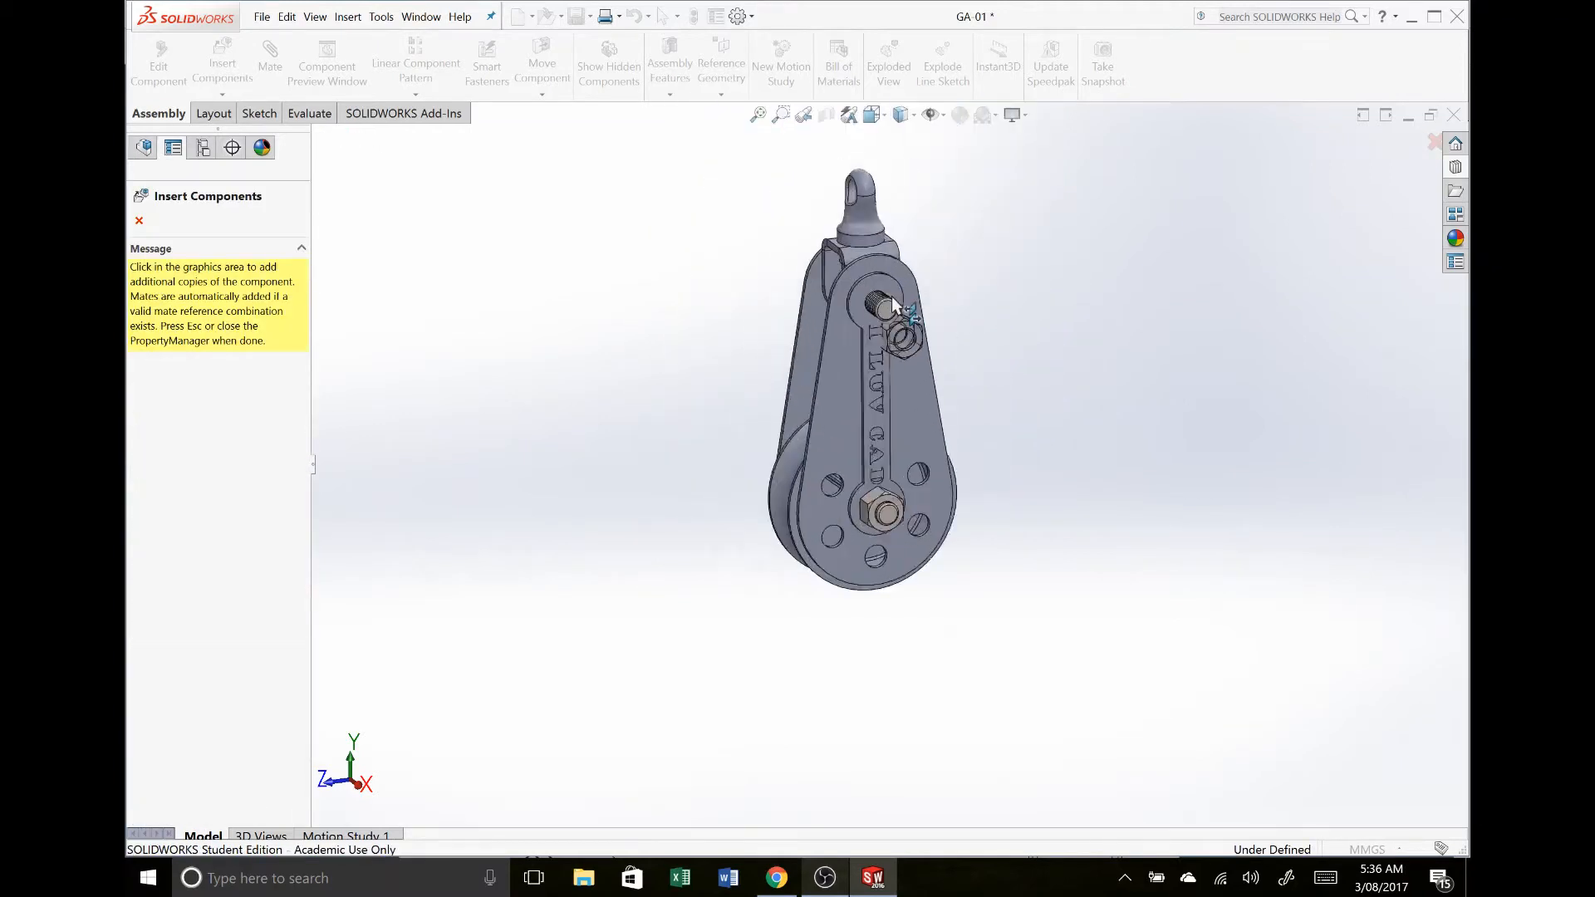
click(837, 394)
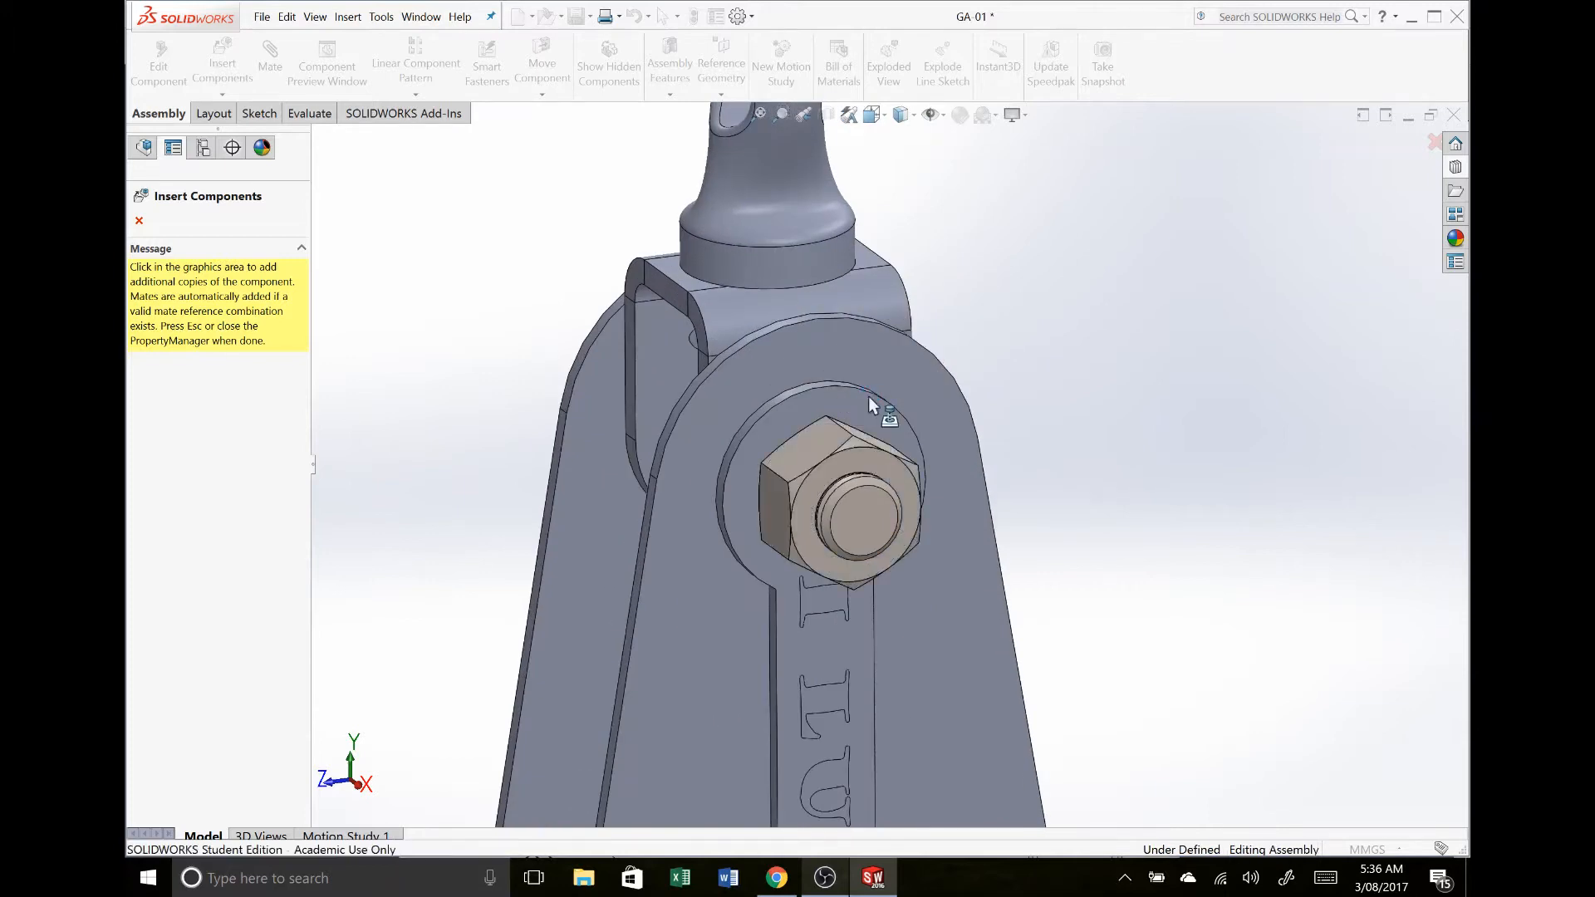
click(139, 223)
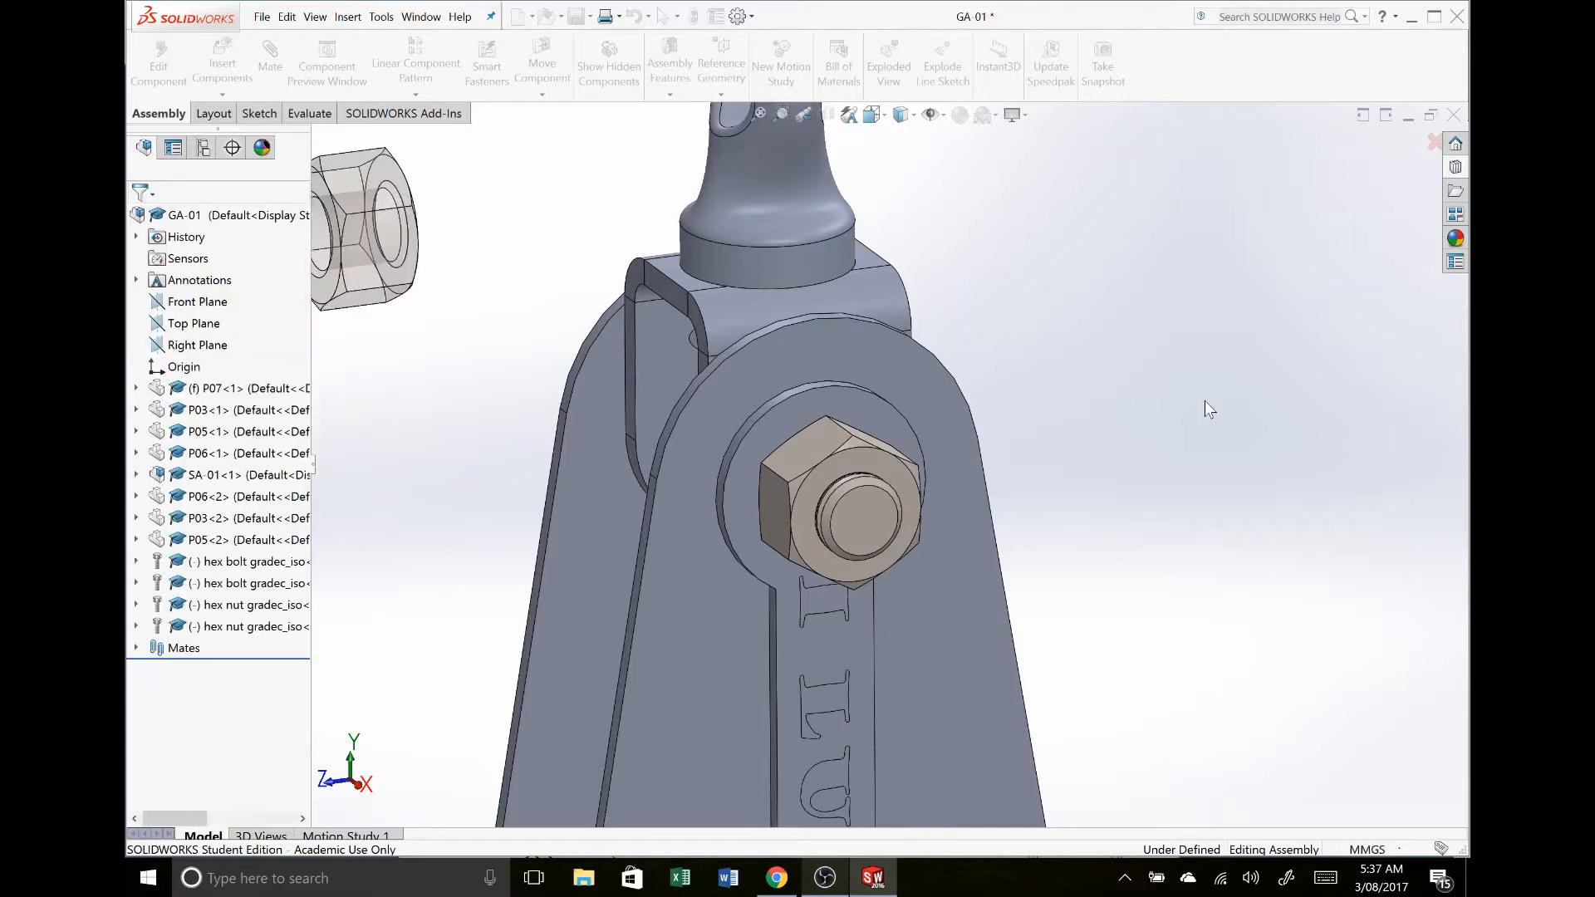
Step: Inspect the bolts and nuts on the pulley and test whether the upper nut can still rotate
scroll(836, 429, up, 5)
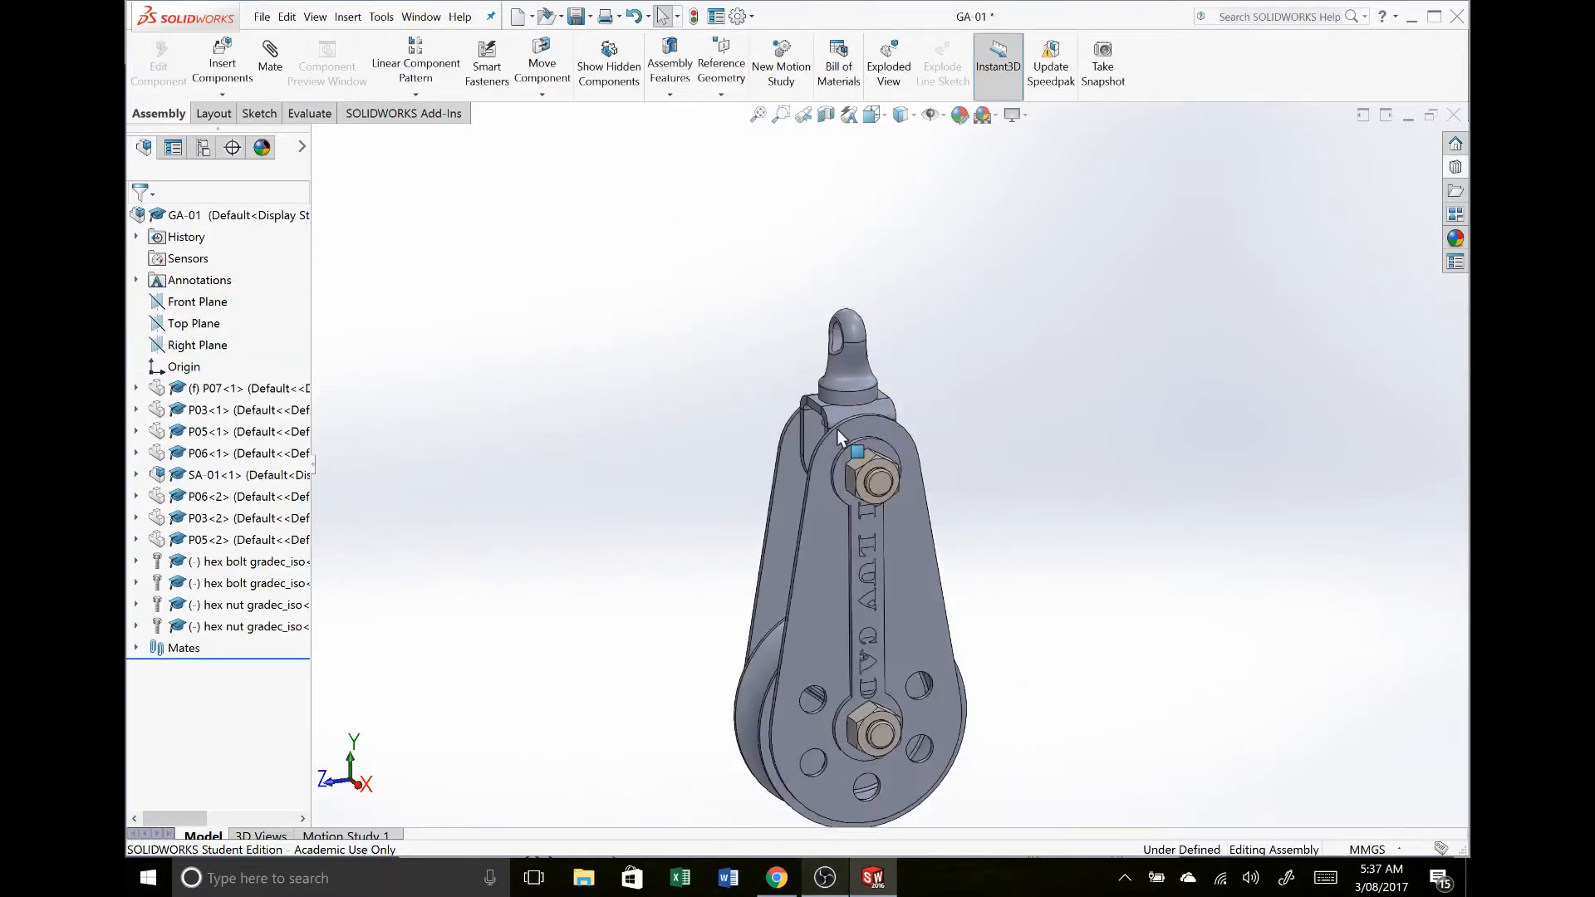
scroll(851, 554, down, 6)
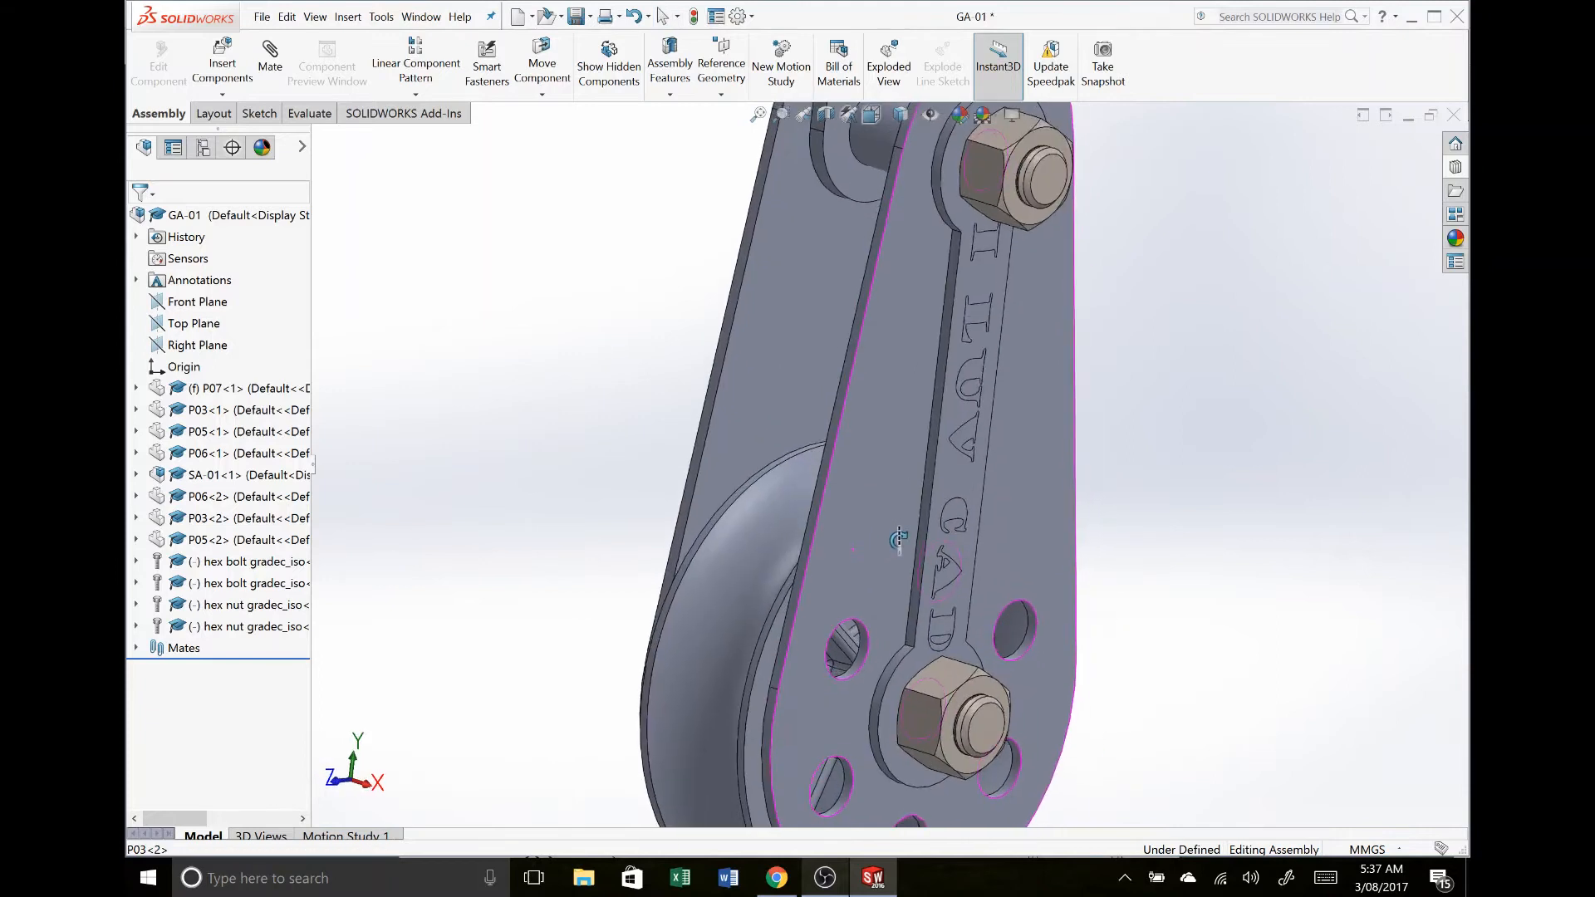
scroll(898, 540, up, 5)
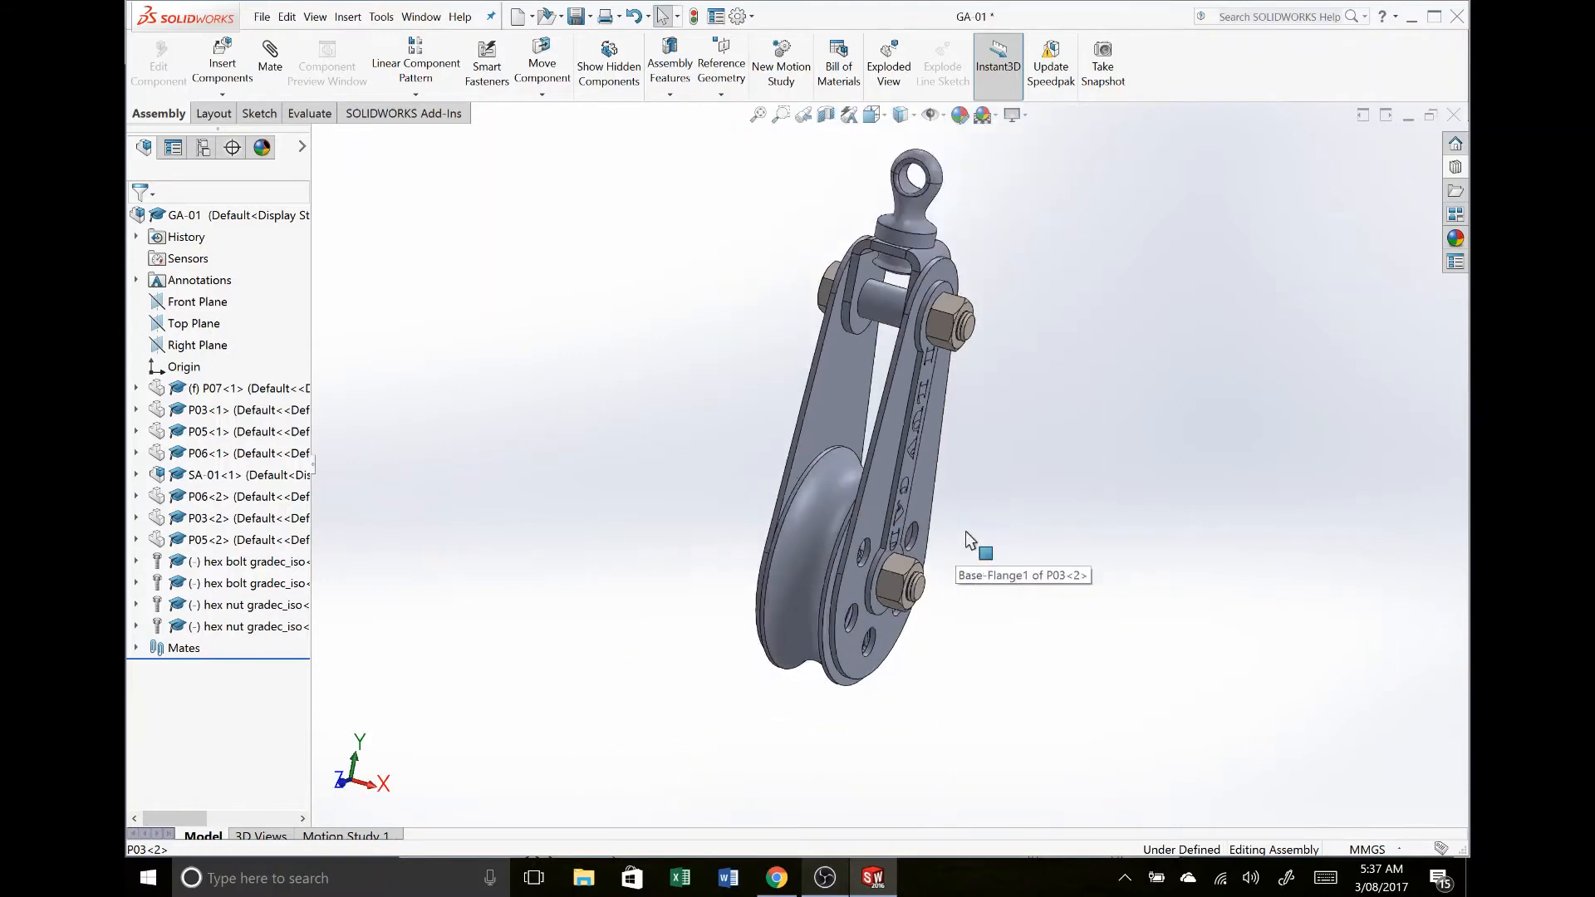
middle_drag(909, 416, 826, 440)
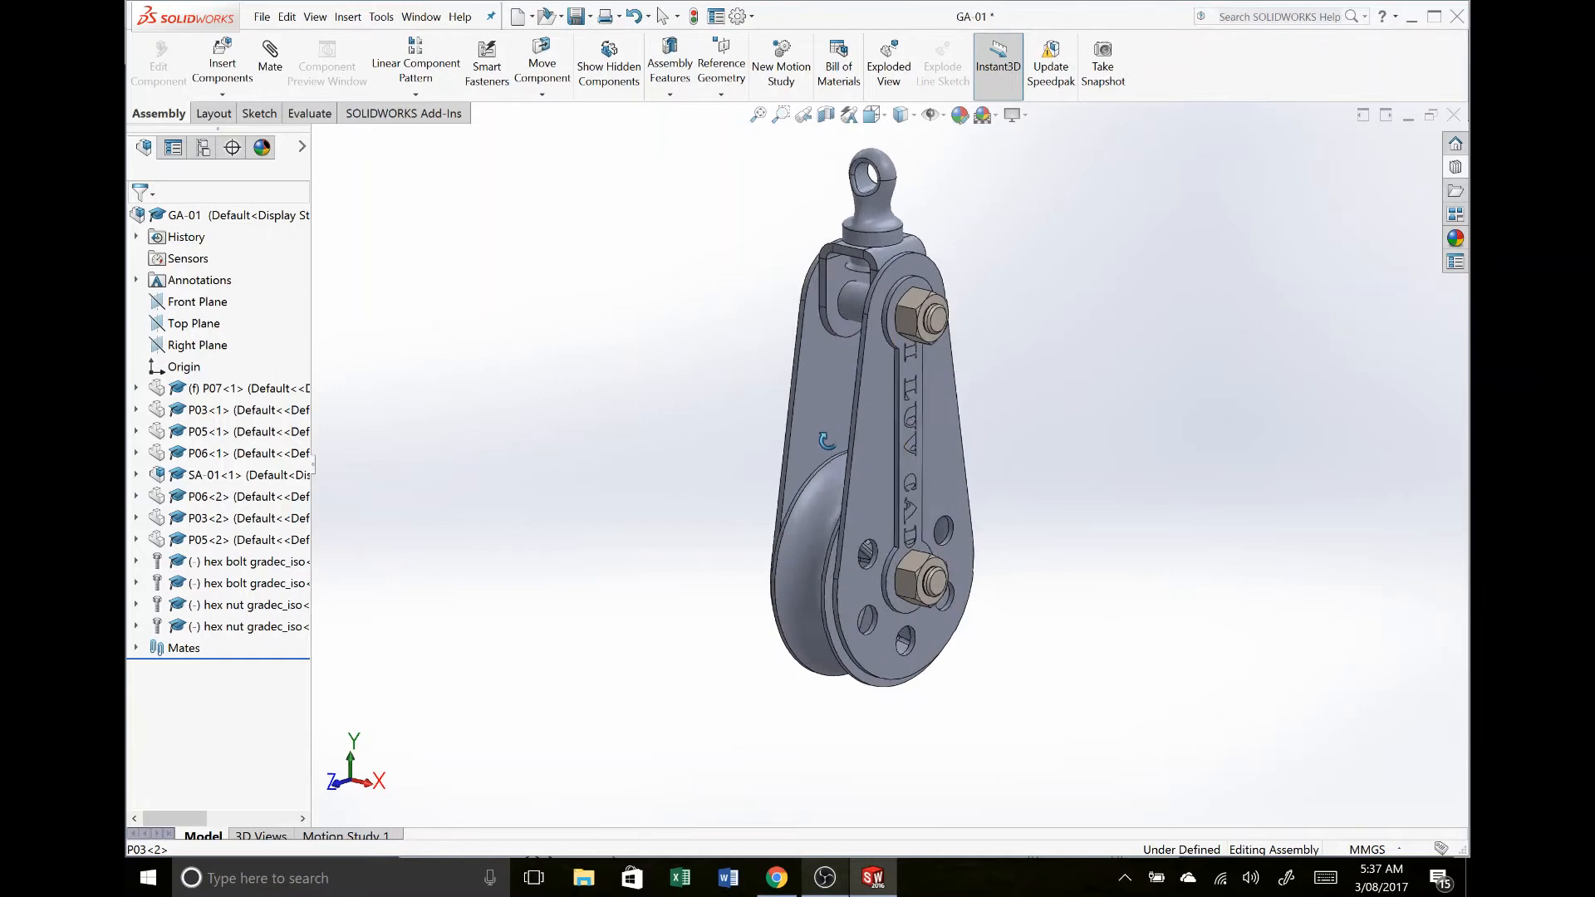
scroll(827, 440, down, 2)
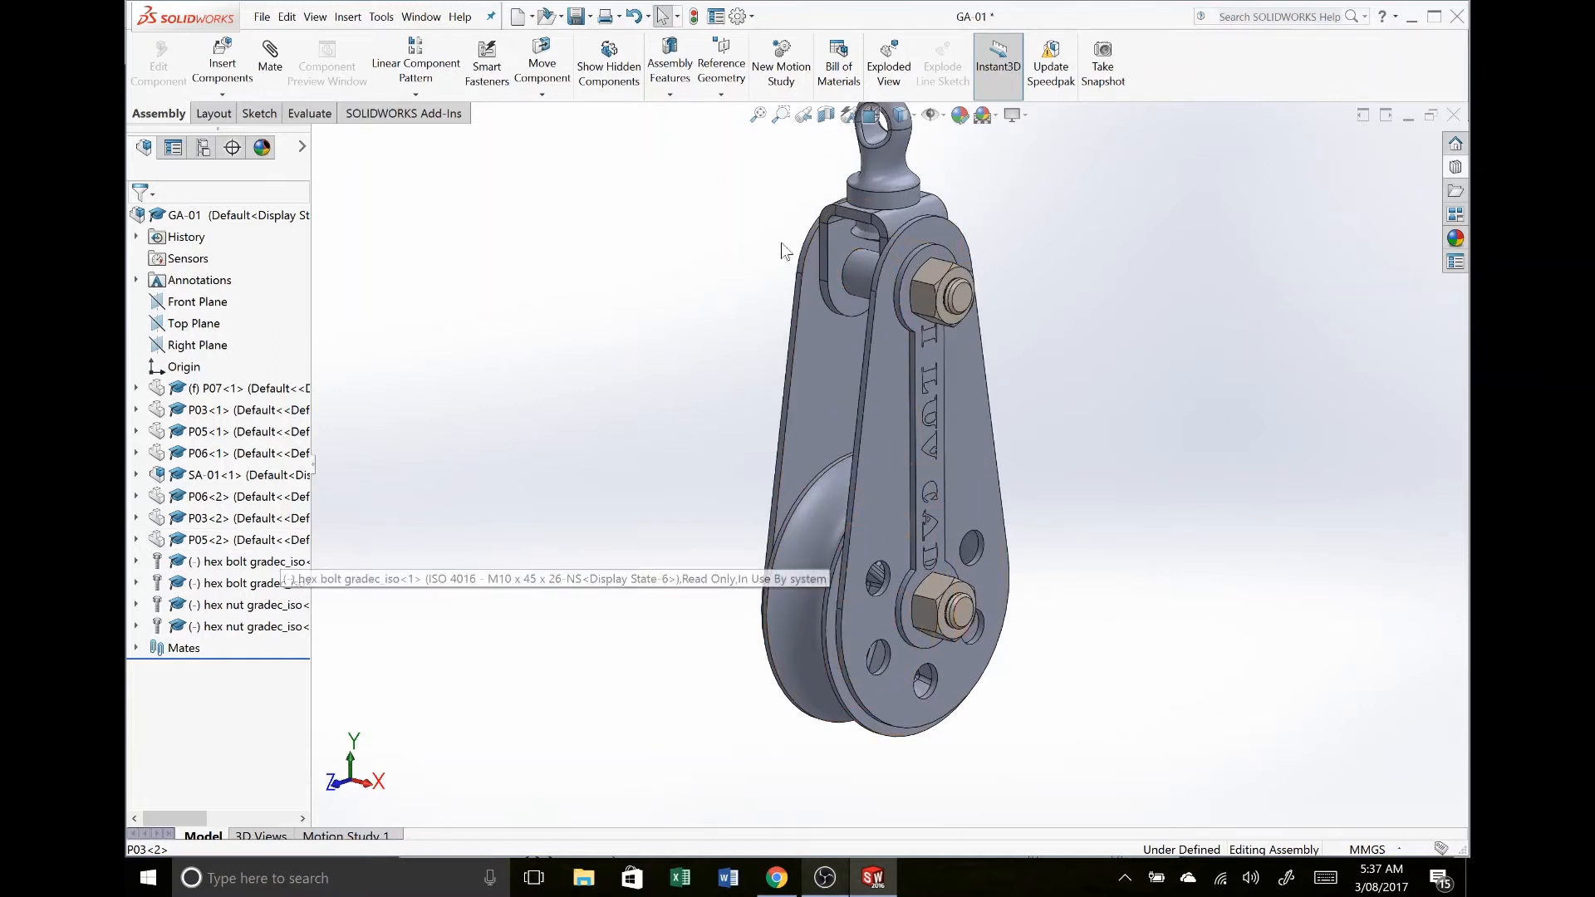
click(953, 299)
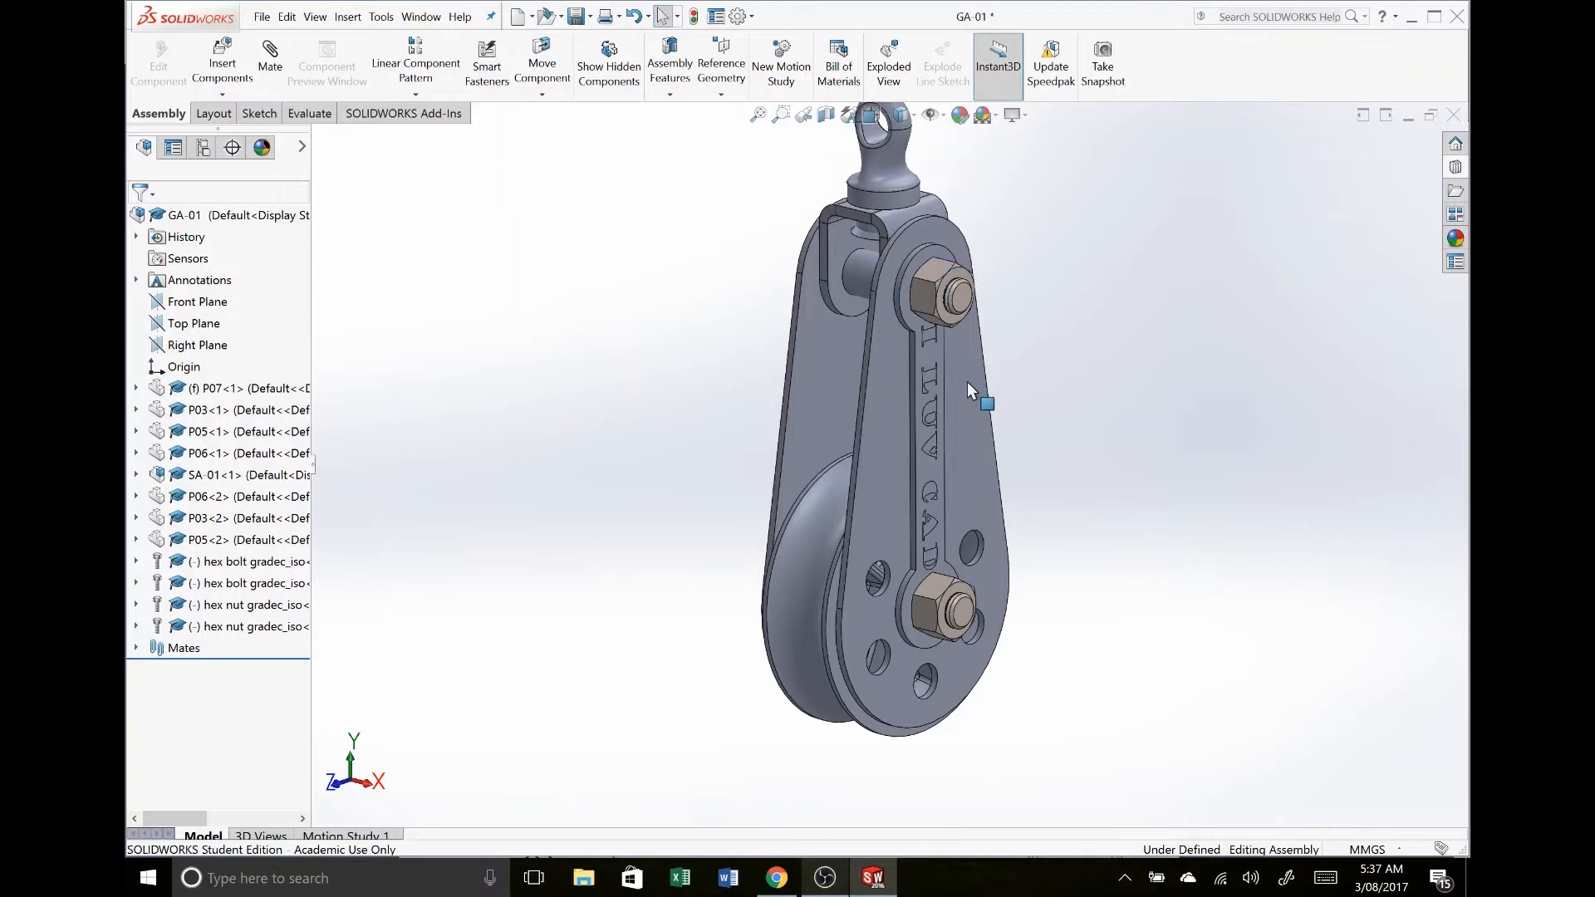
click(937, 270)
click(967, 282)
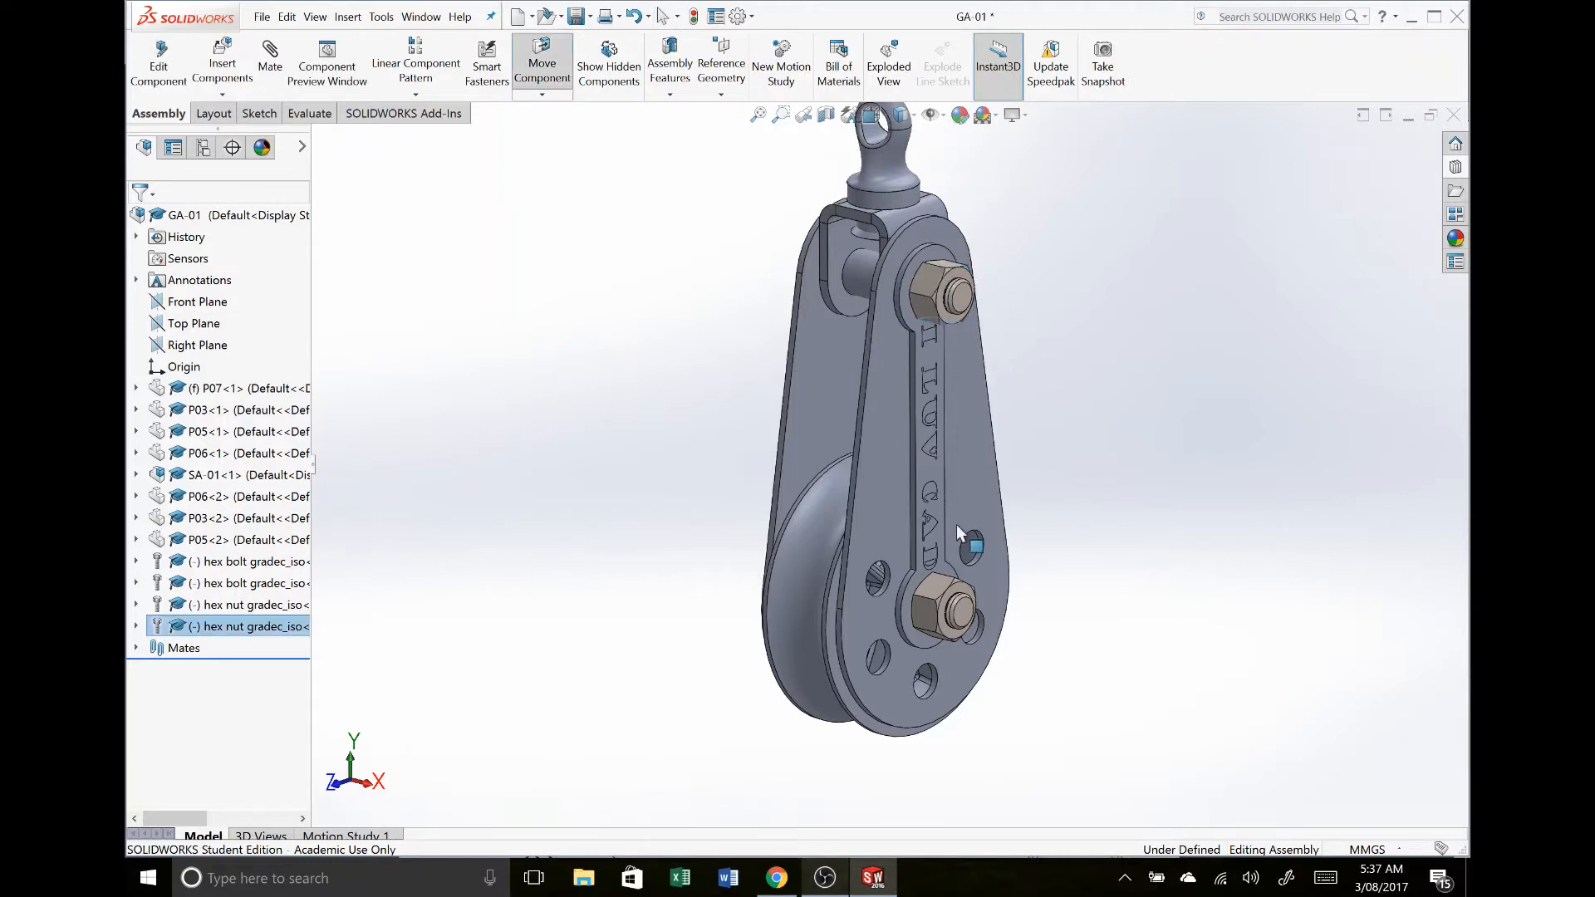
drag(955, 407, 962, 271)
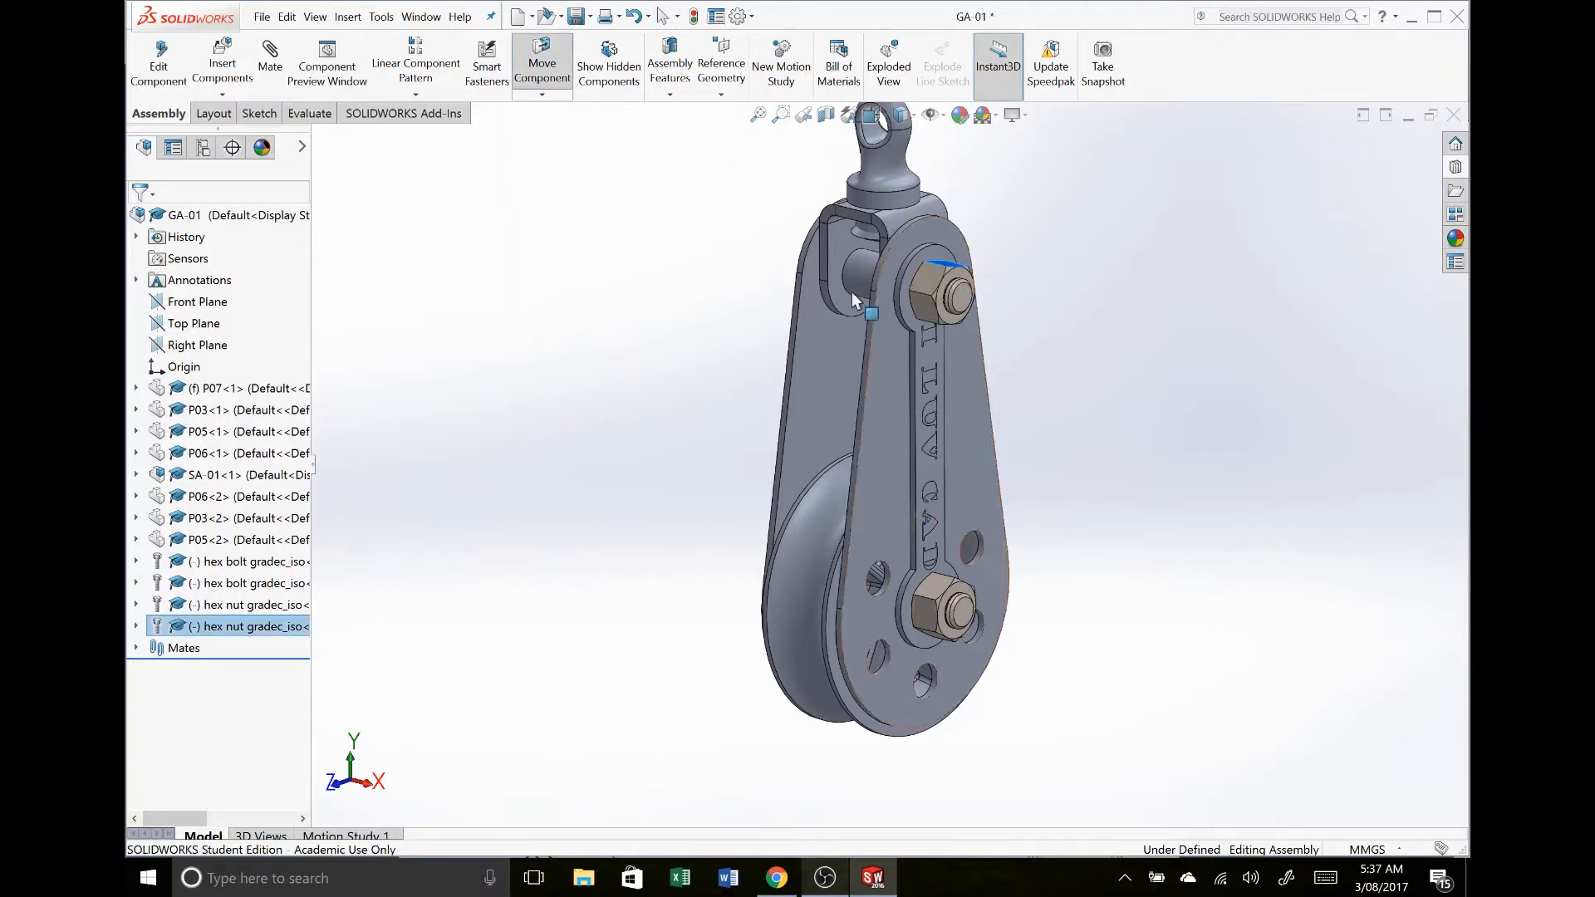
middle_drag(809, 304, 839, 275)
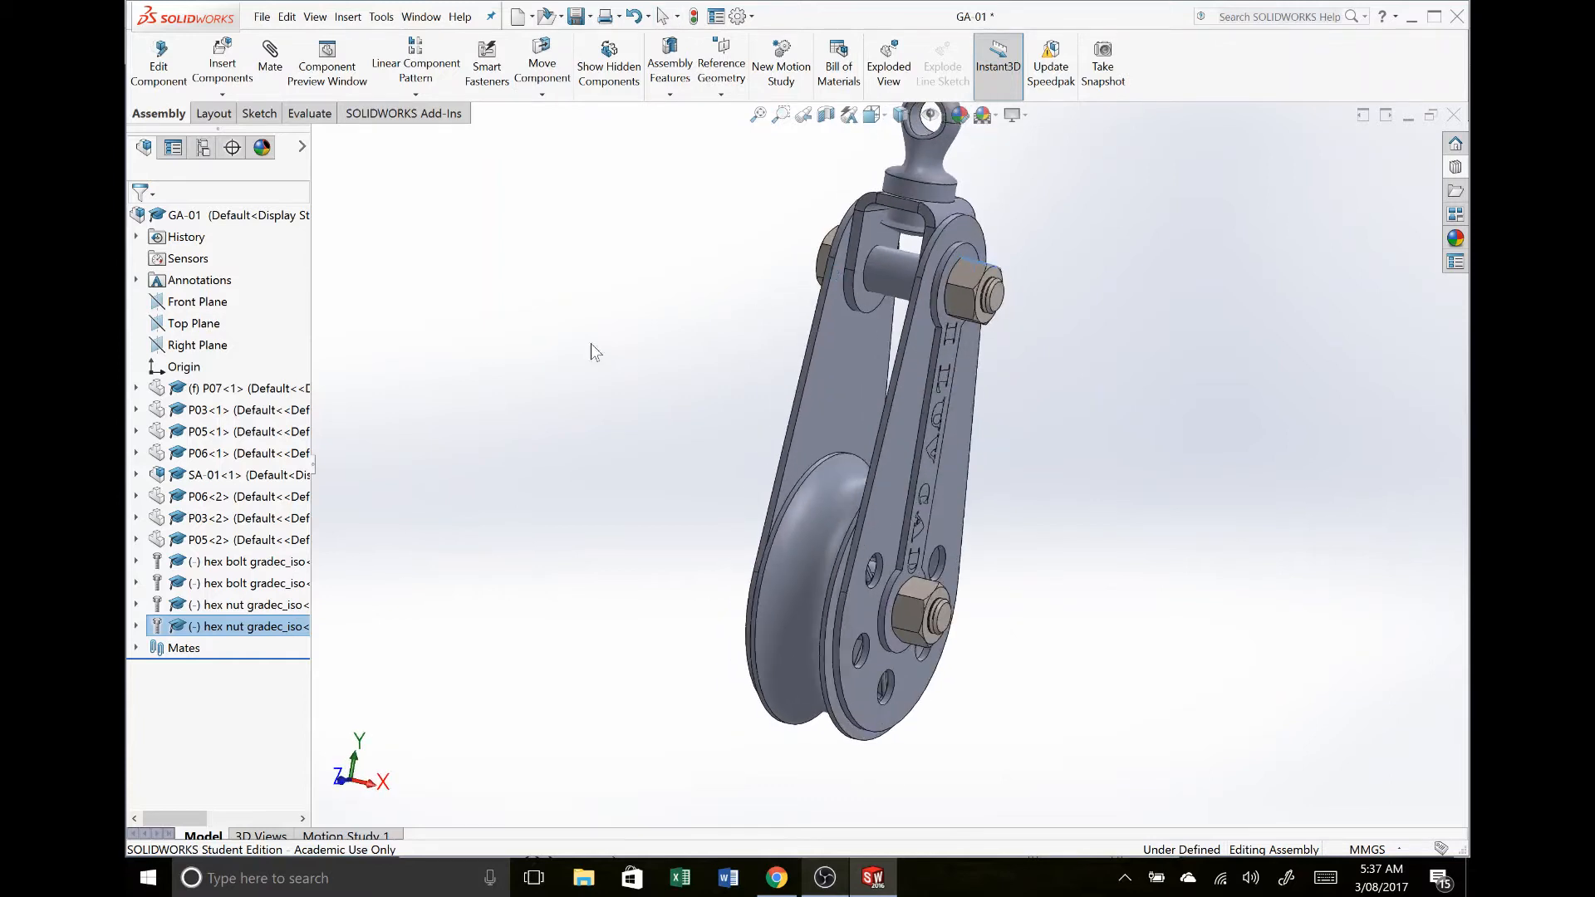
Step: Check which concentric mates hold the bolts and nuts, and lock the rotation of the upper nut's mate, Concentric14
click(137, 647)
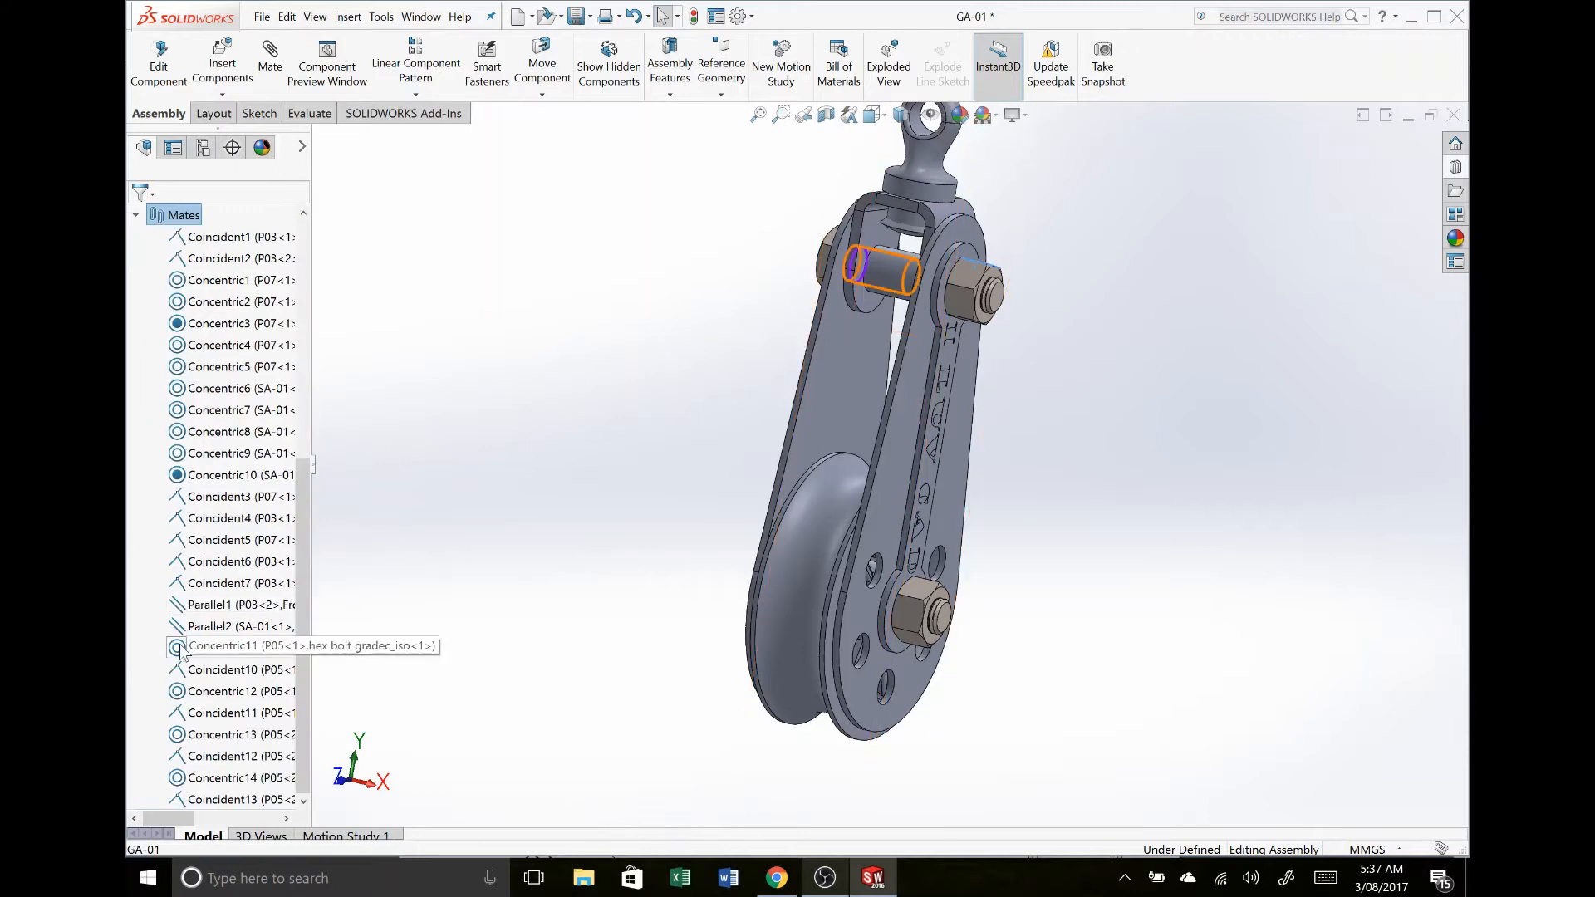
click(181, 648)
click(212, 691)
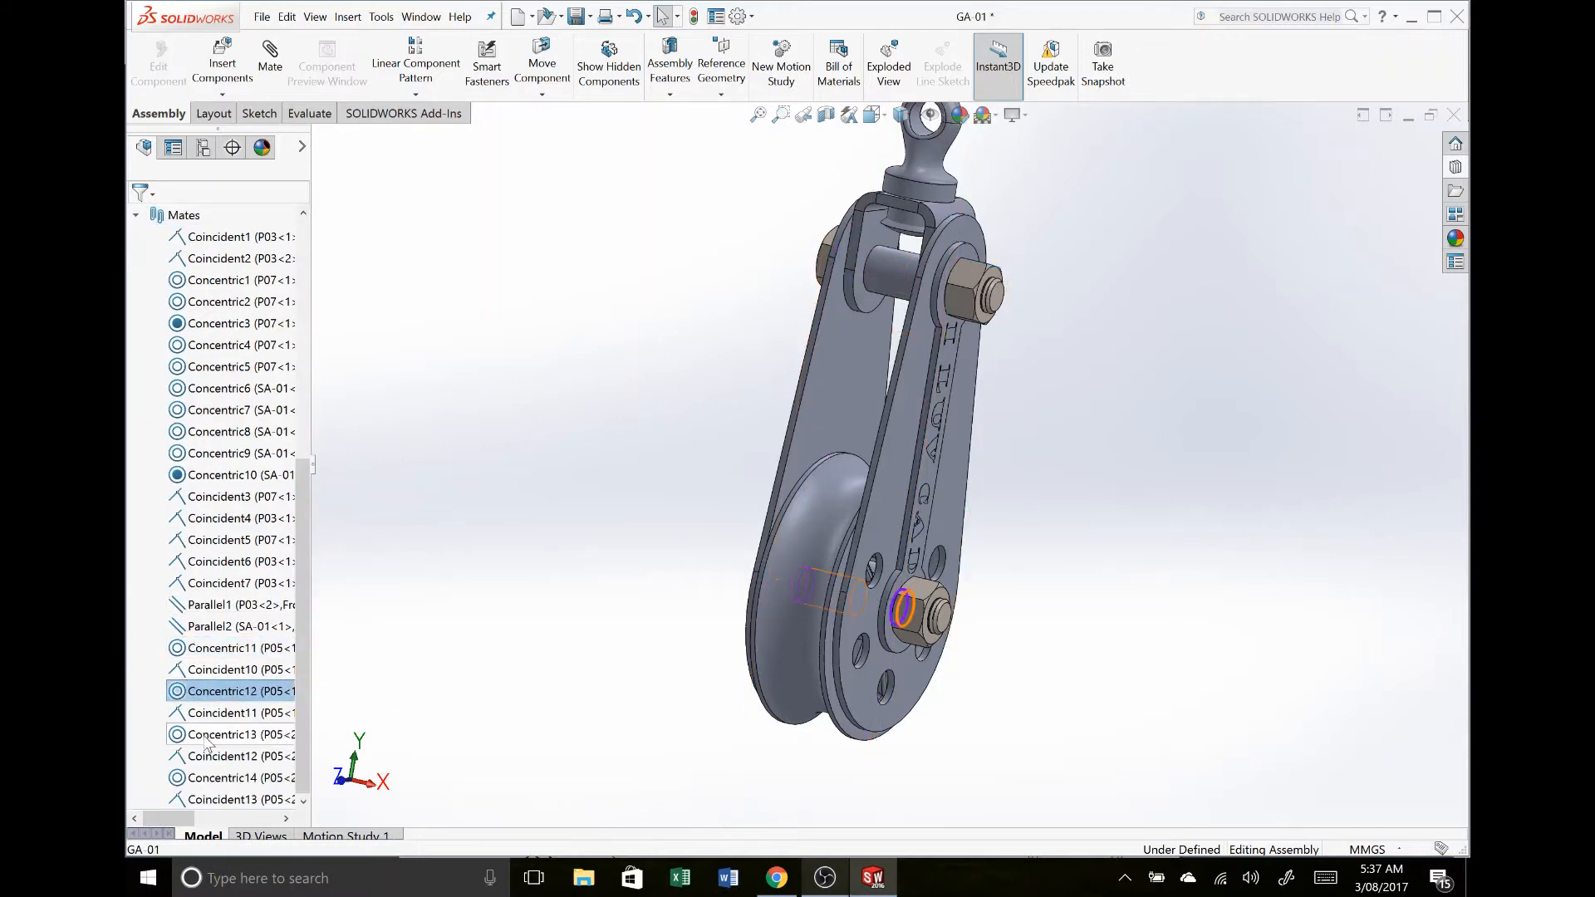
click(213, 779)
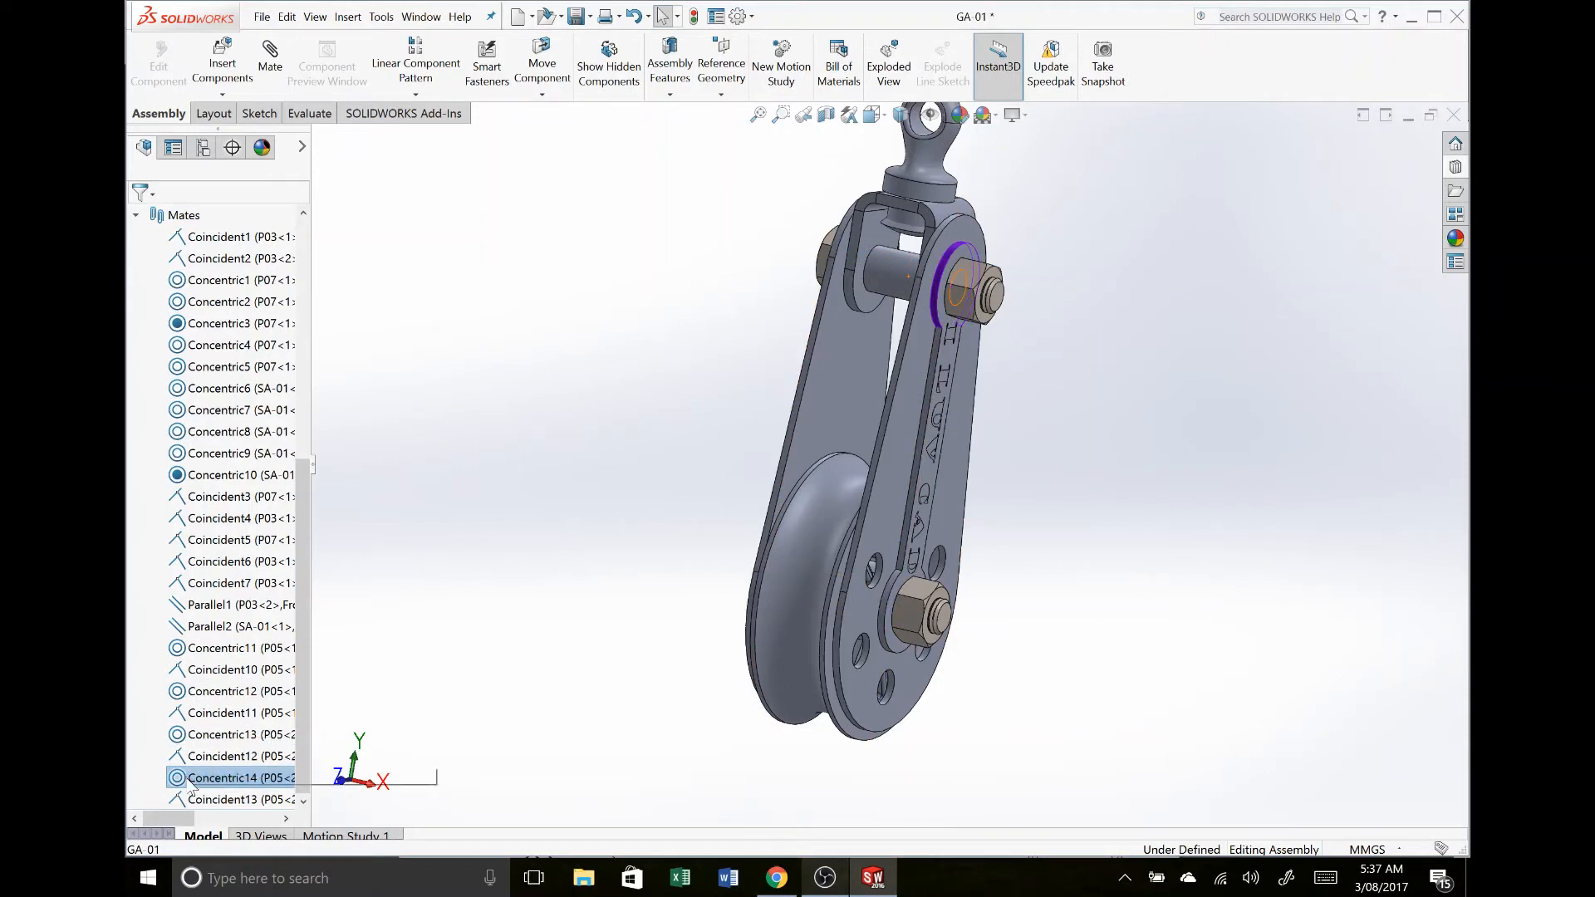
right_click(190, 781)
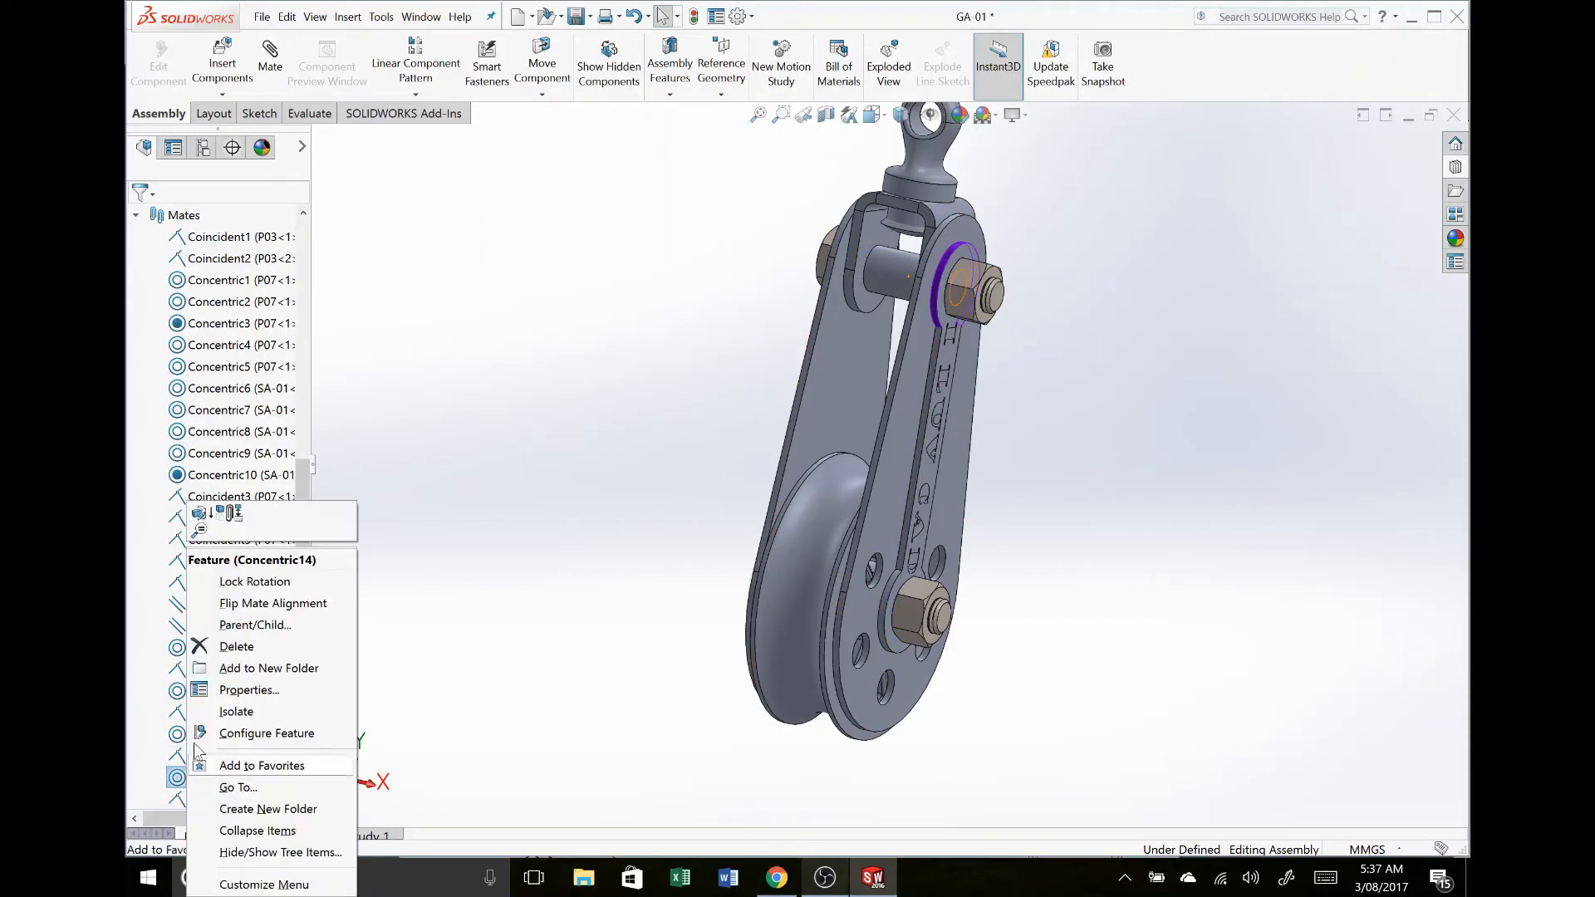
click(248, 591)
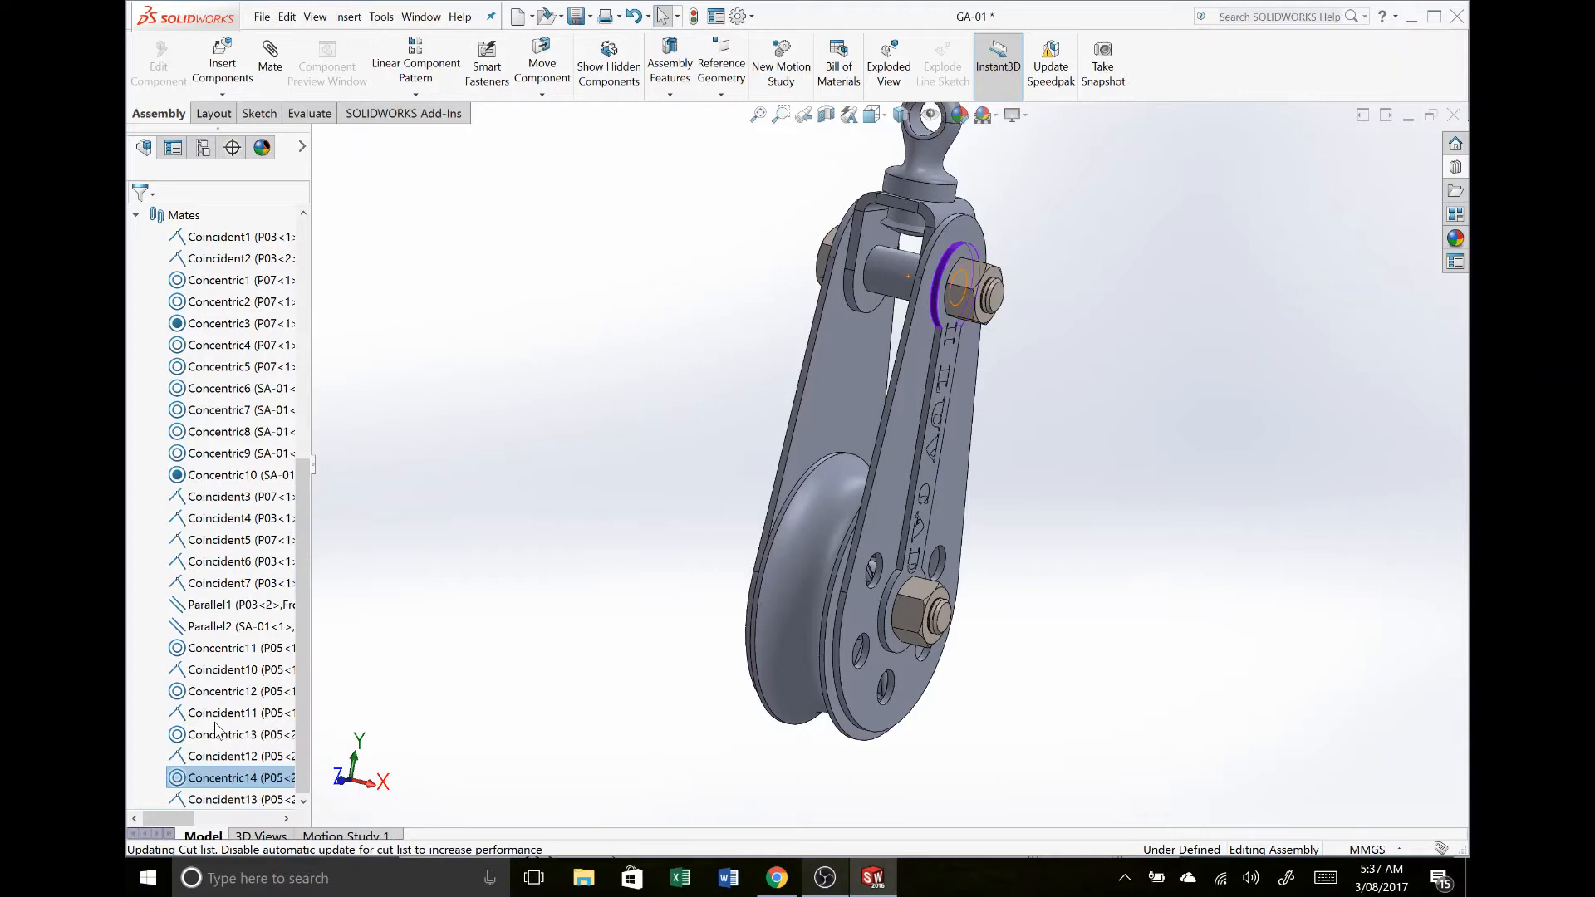
Step: Lock the rotation of the lower nut's concentric mate, Concentric13
click(213, 735)
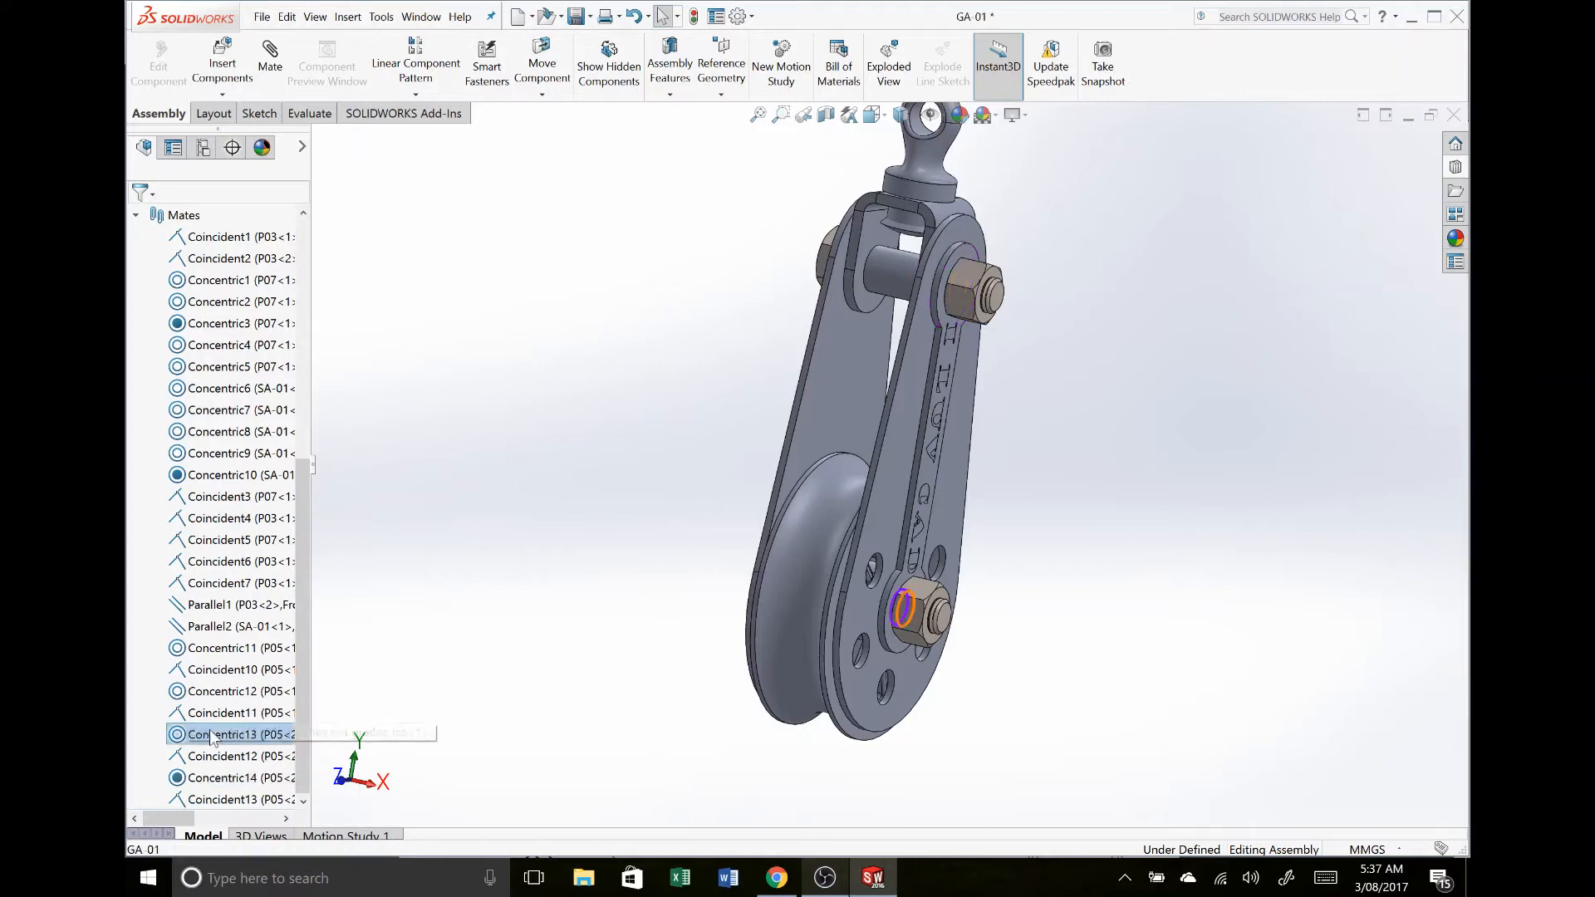
right_click(211, 738)
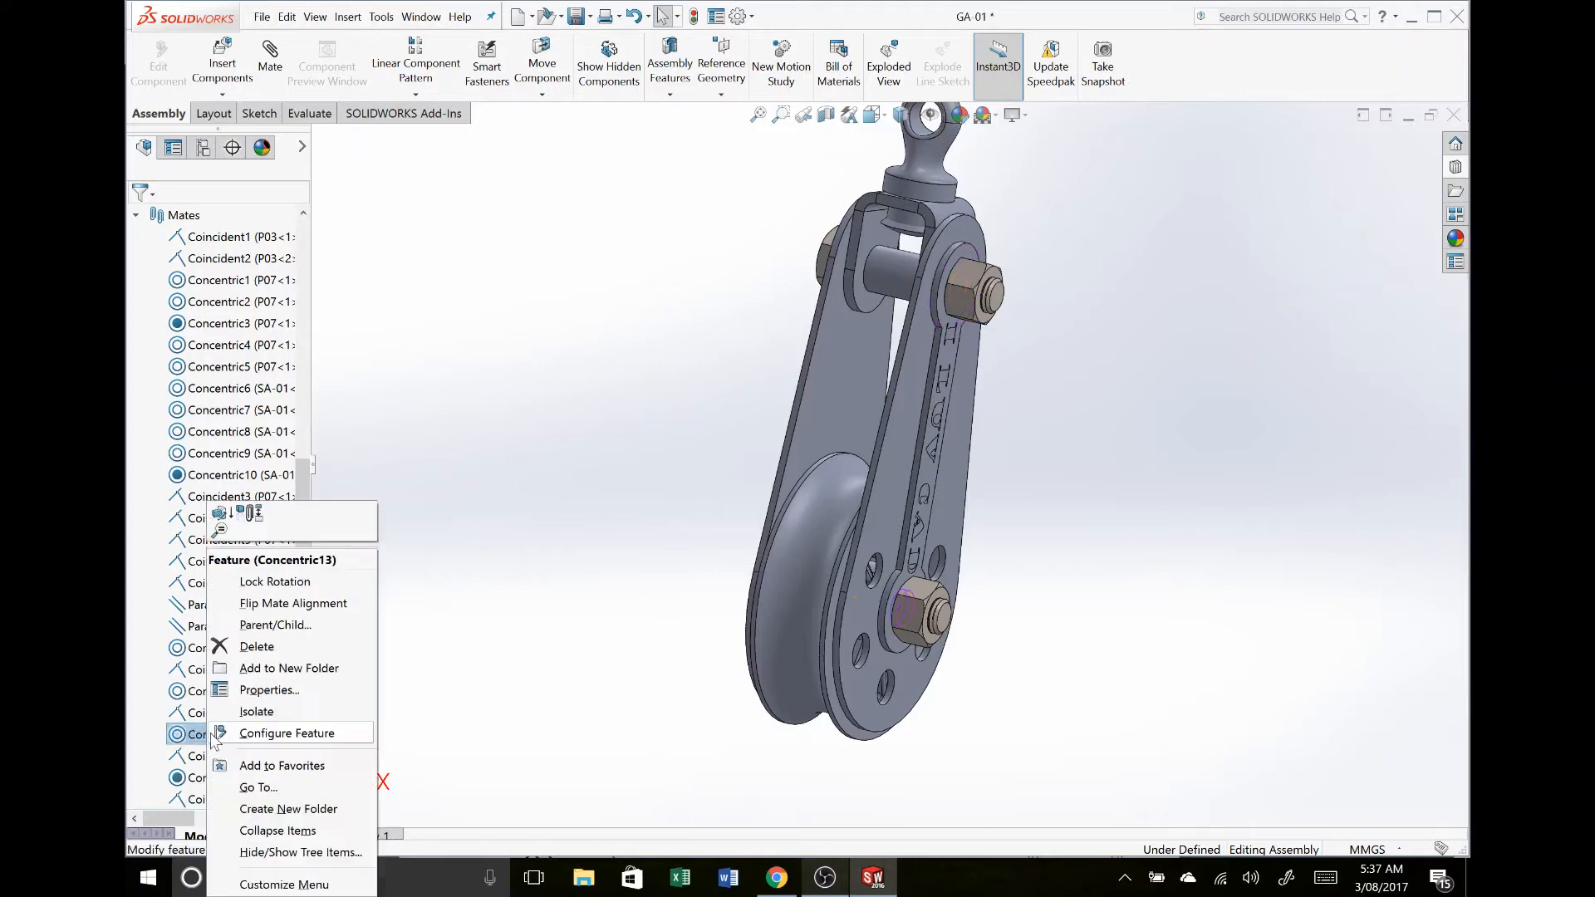
click(287, 588)
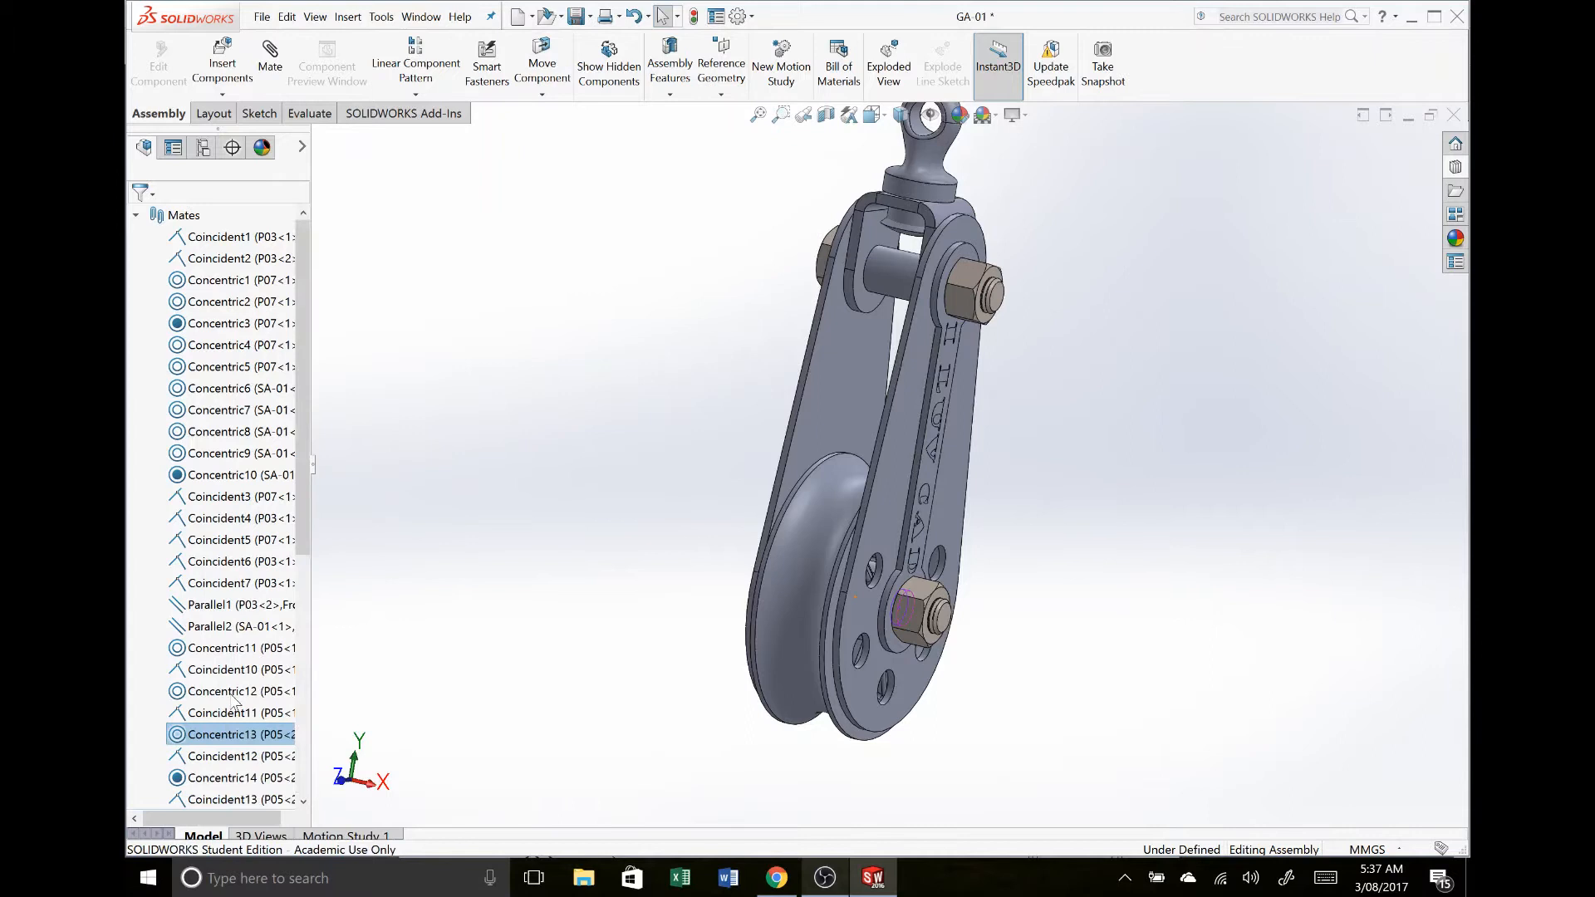
Step: Lock the rotation of the two bolts' concentric mates, Concentric12 and Concentric11, and save the assembly
click(233, 694)
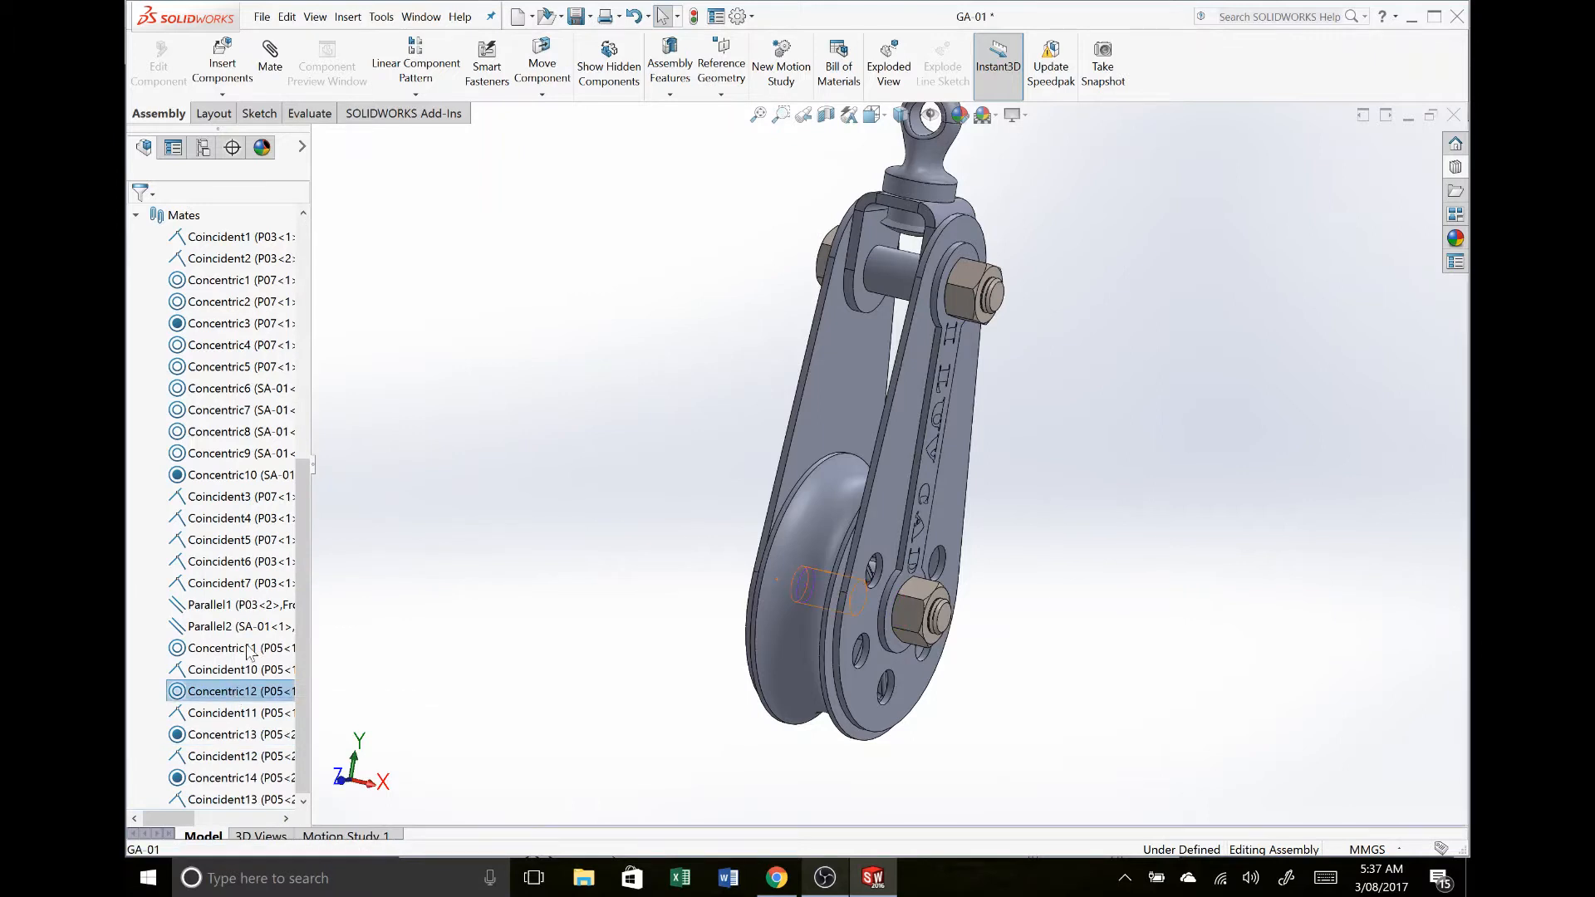
right_click(233, 691)
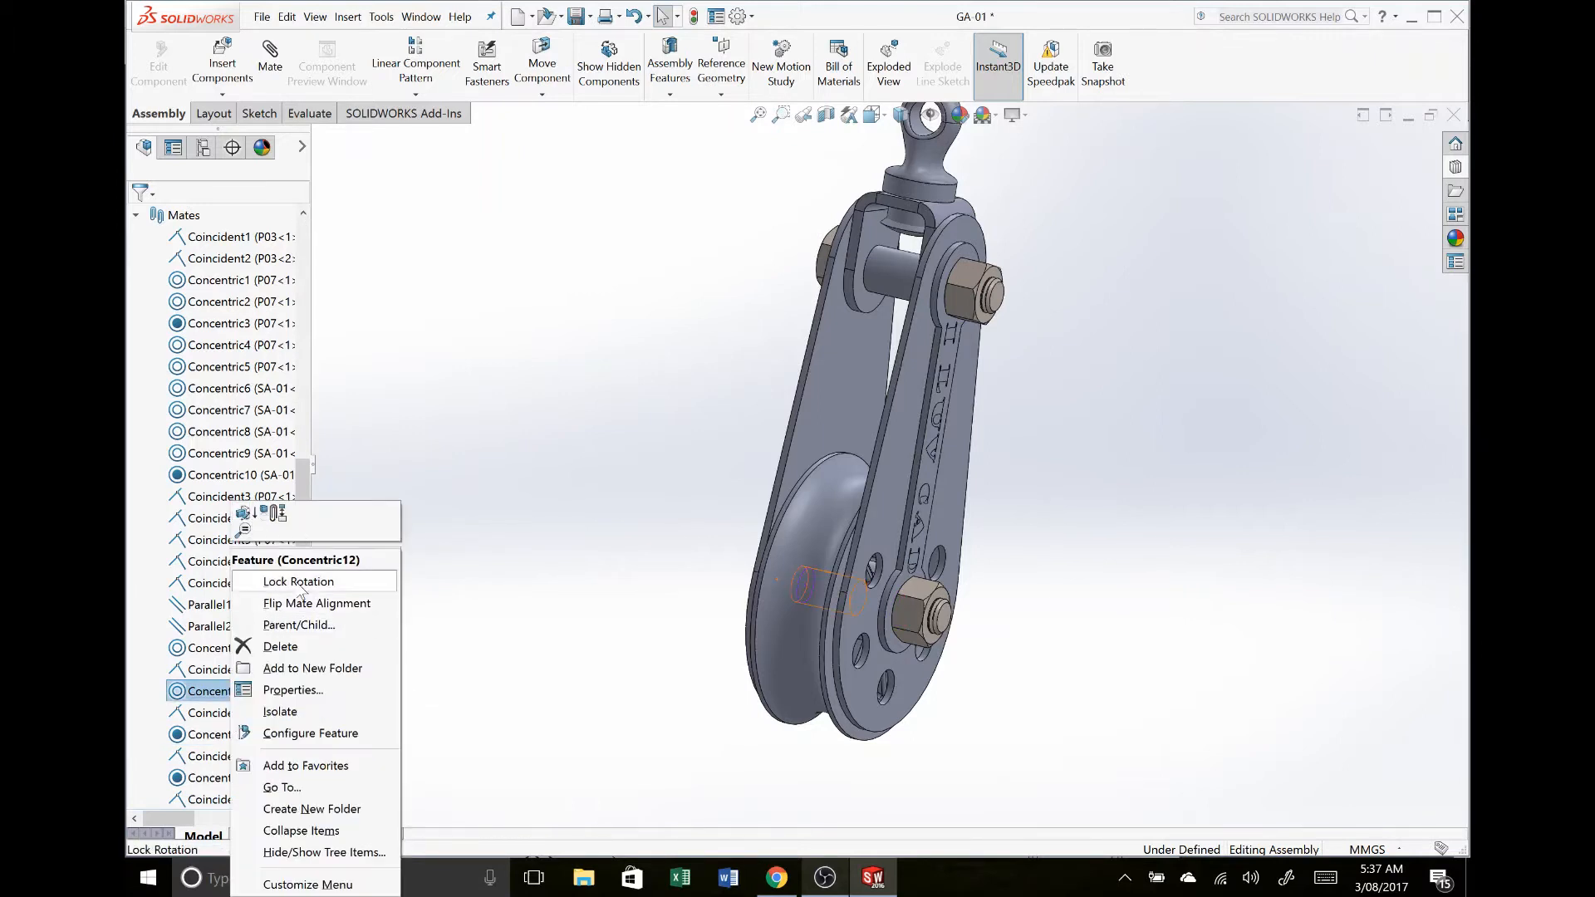
click(298, 583)
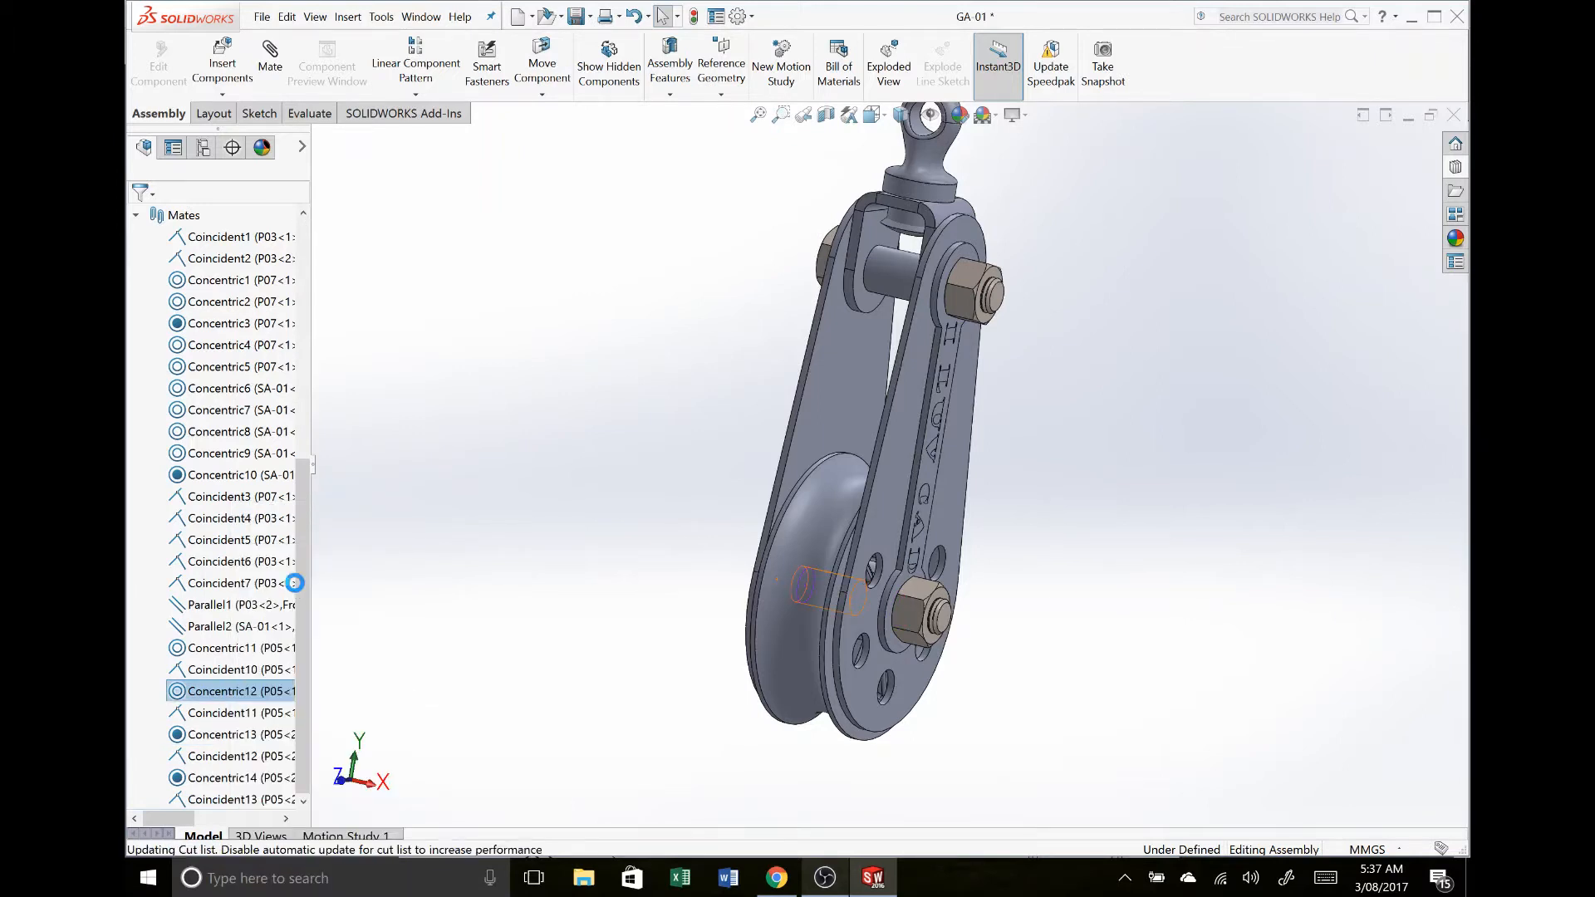
right_click(258, 654)
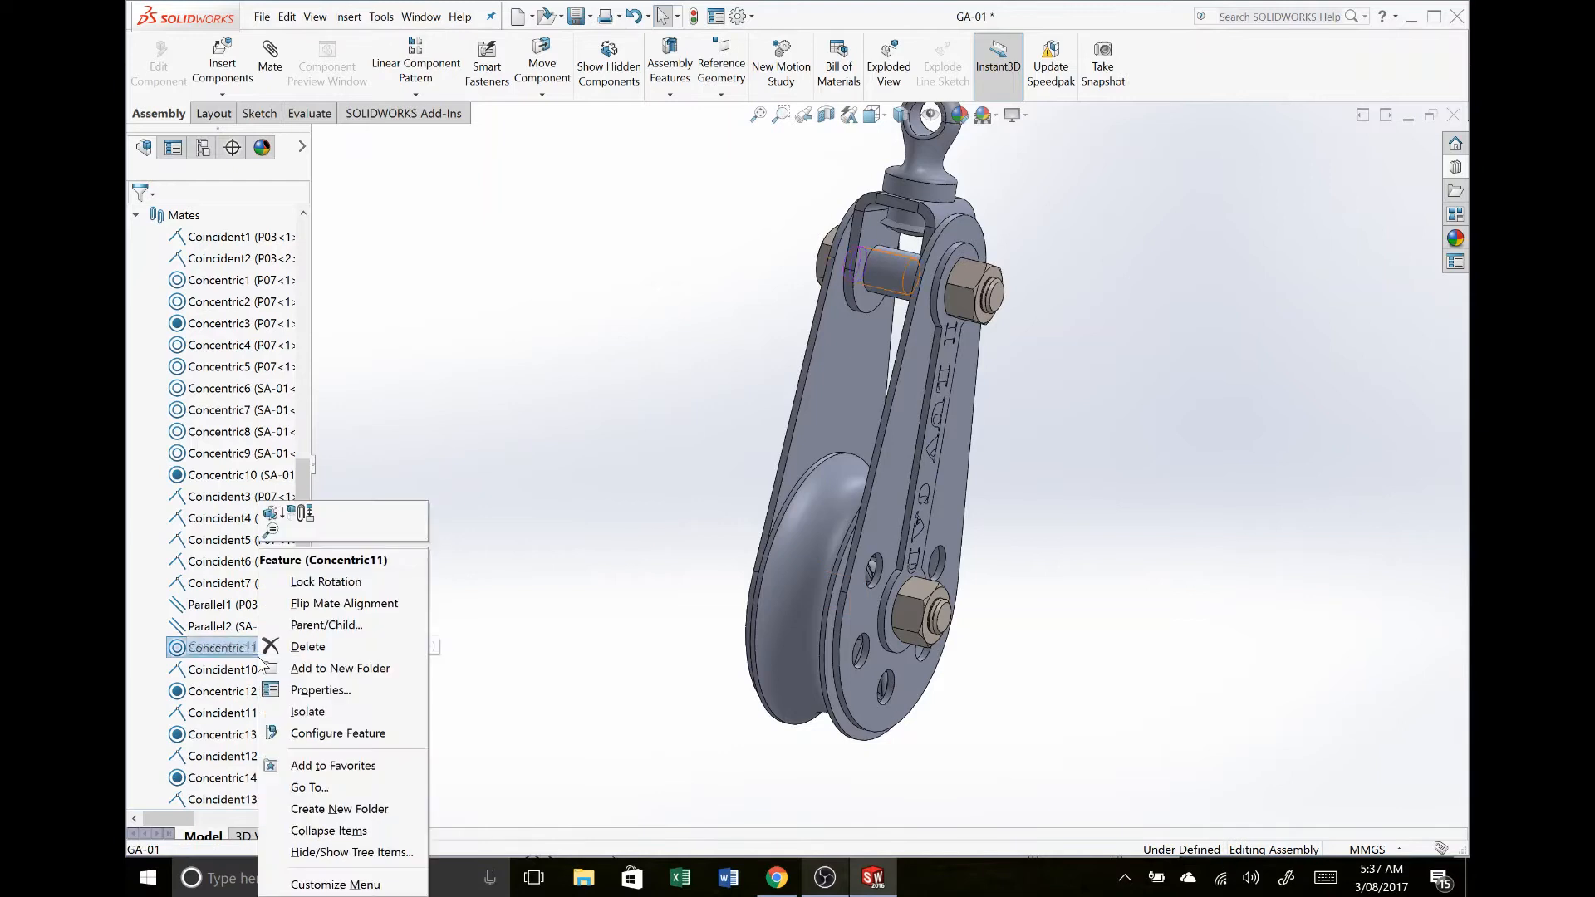
click(318, 582)
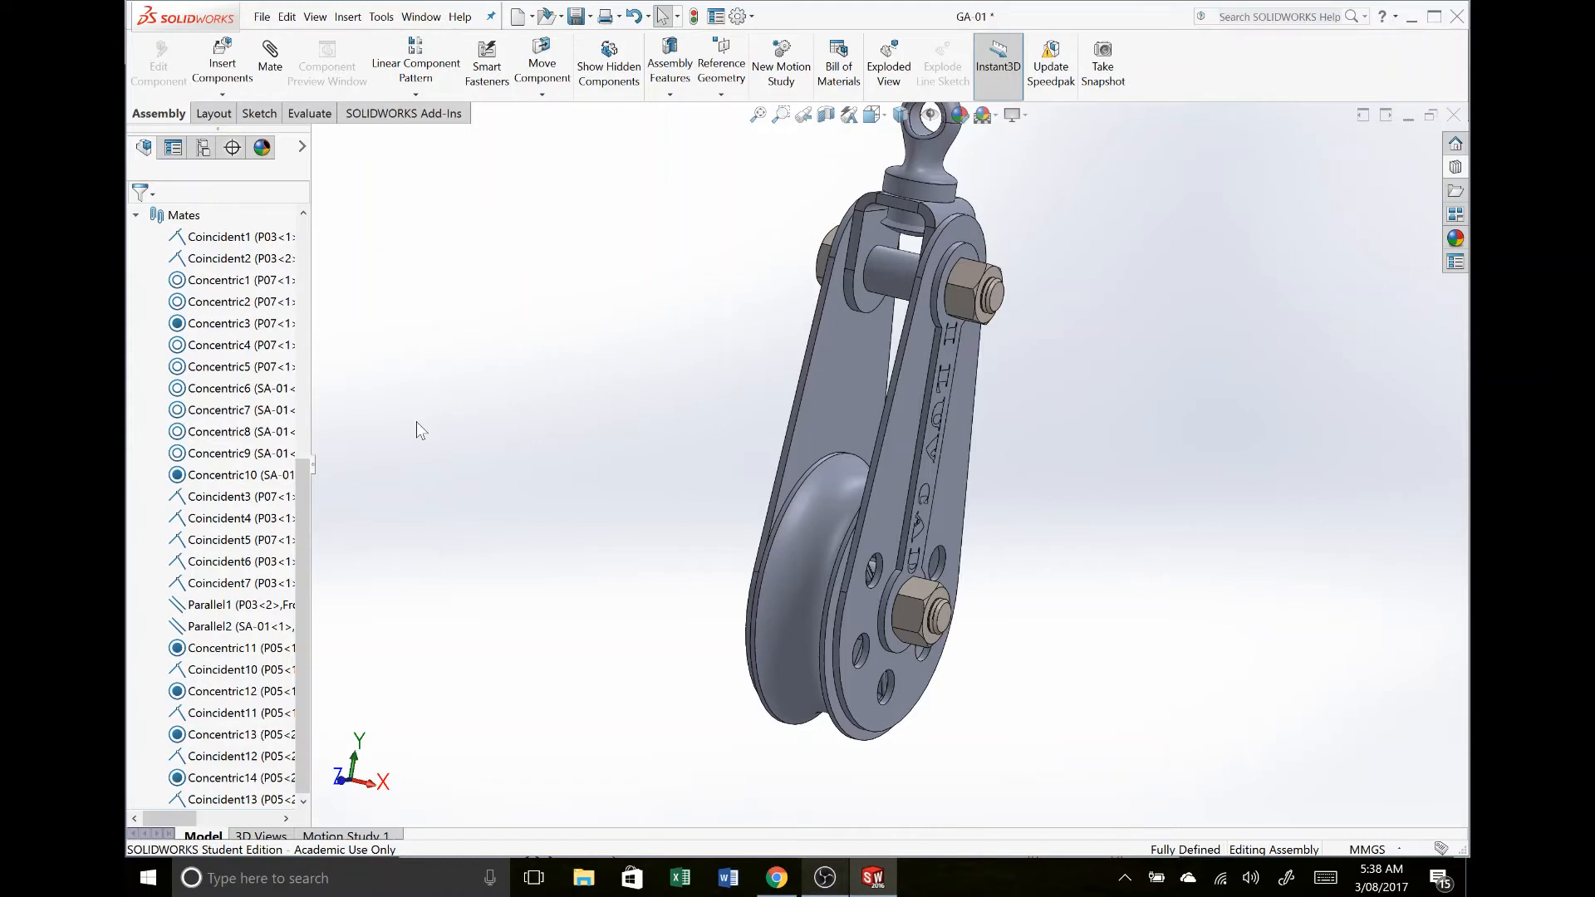
key(ctrl+s)
Step: Inspect the finished pulley from the bolt-head side and examine the washer beneath the formed bracket
scroll(721, 386, up, 4)
middle_drag(721, 386, 977, 416)
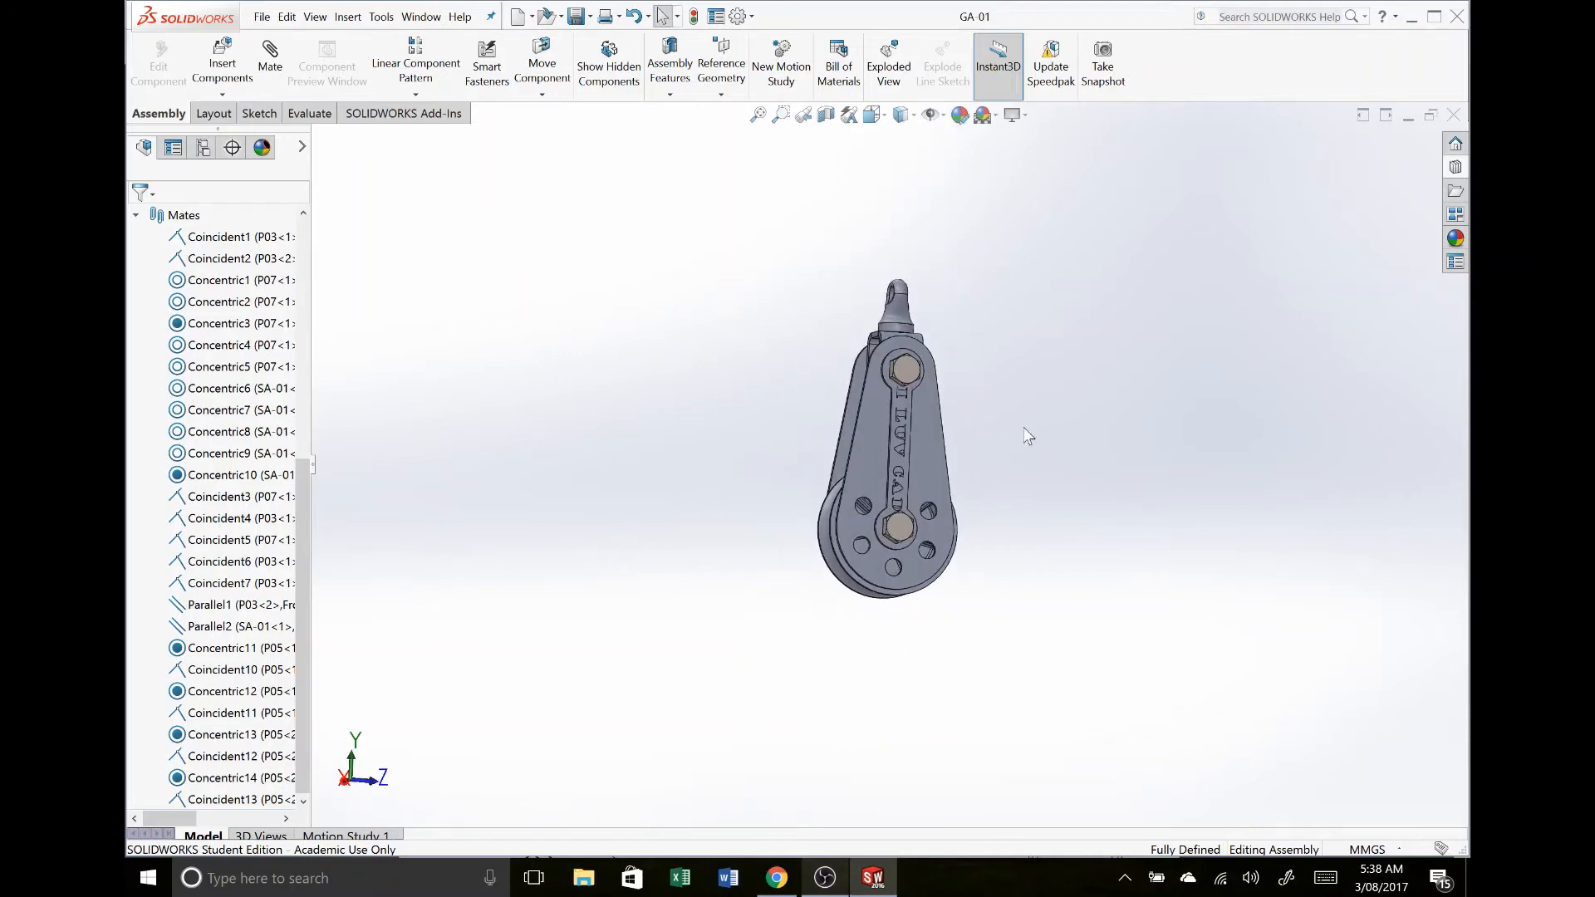
scroll(1009, 458, up, 1)
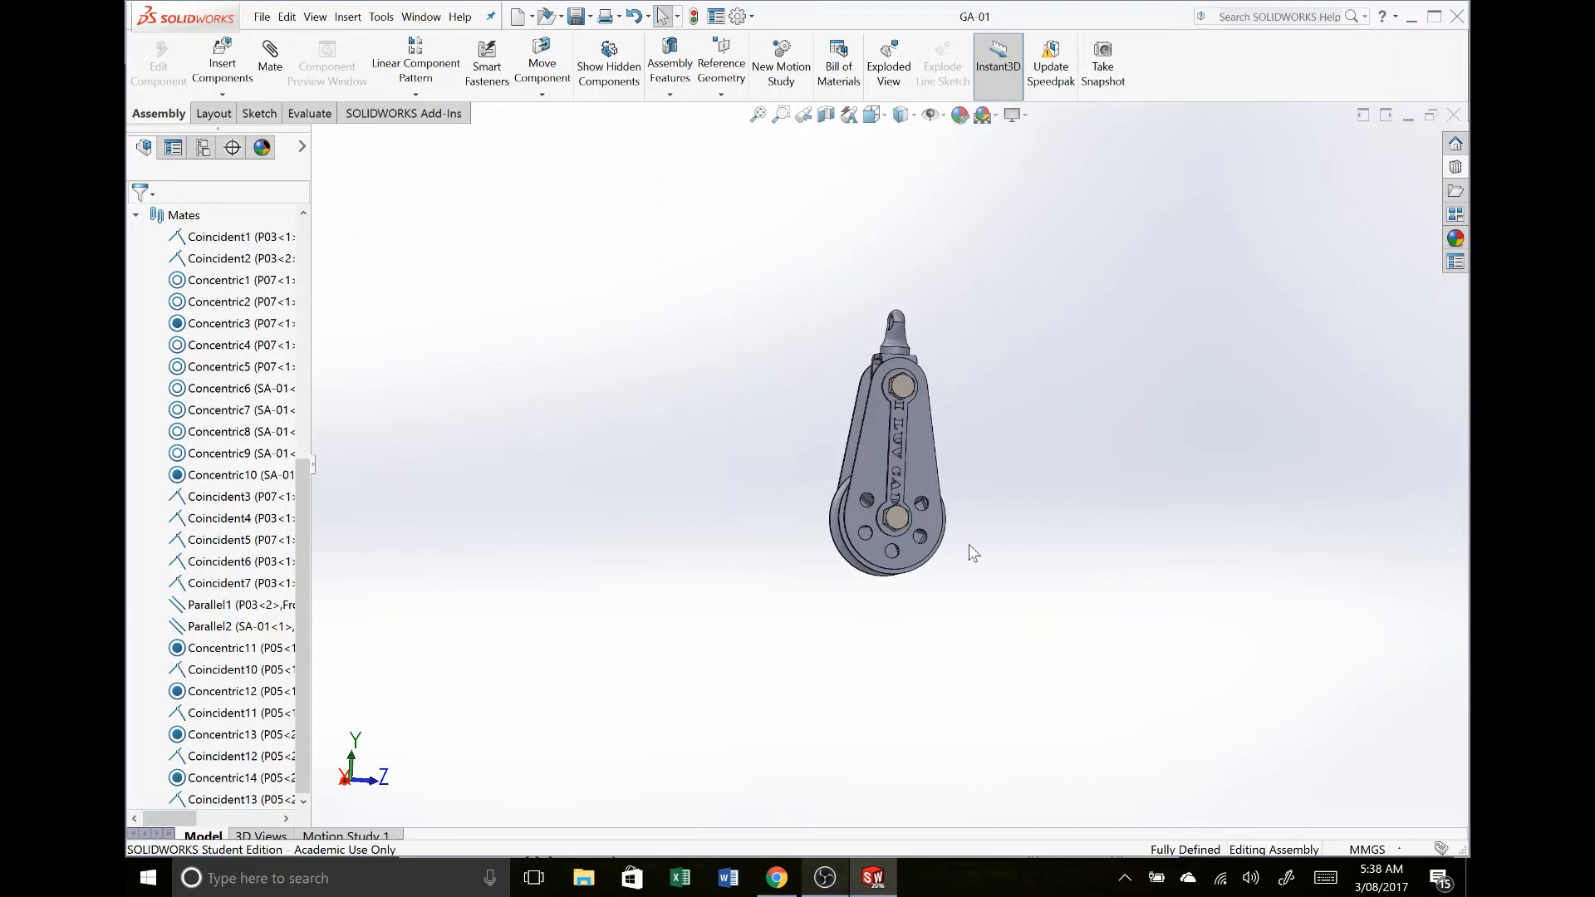
scroll(932, 457, down, 6)
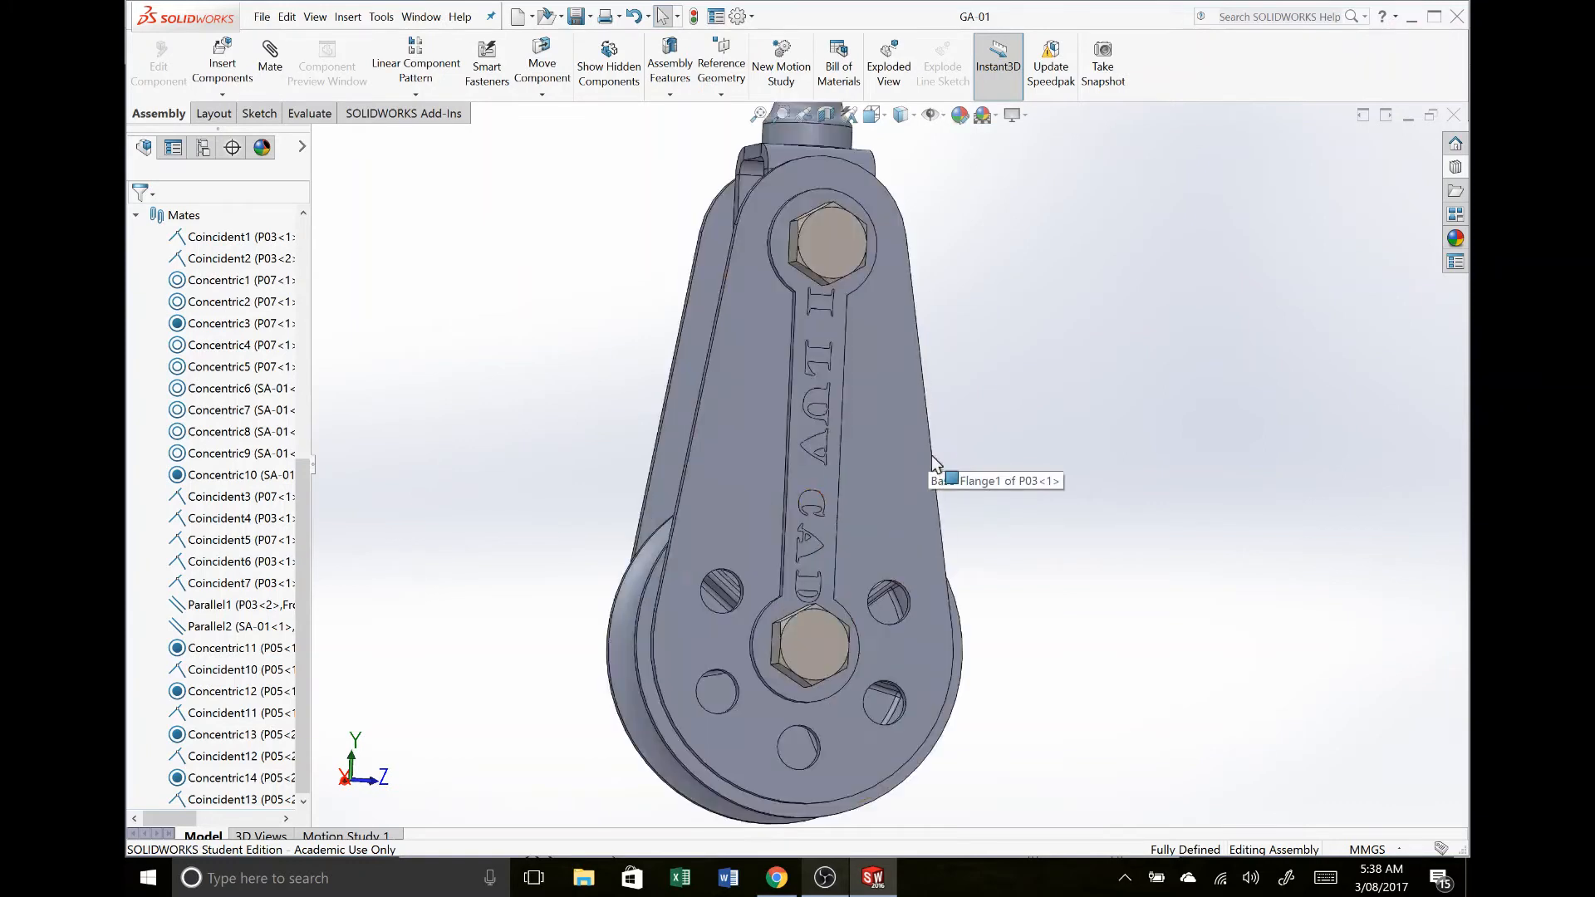
scroll(932, 459, up, 4)
scroll(932, 459, down, 4)
middle_drag(932, 459, 986, 581)
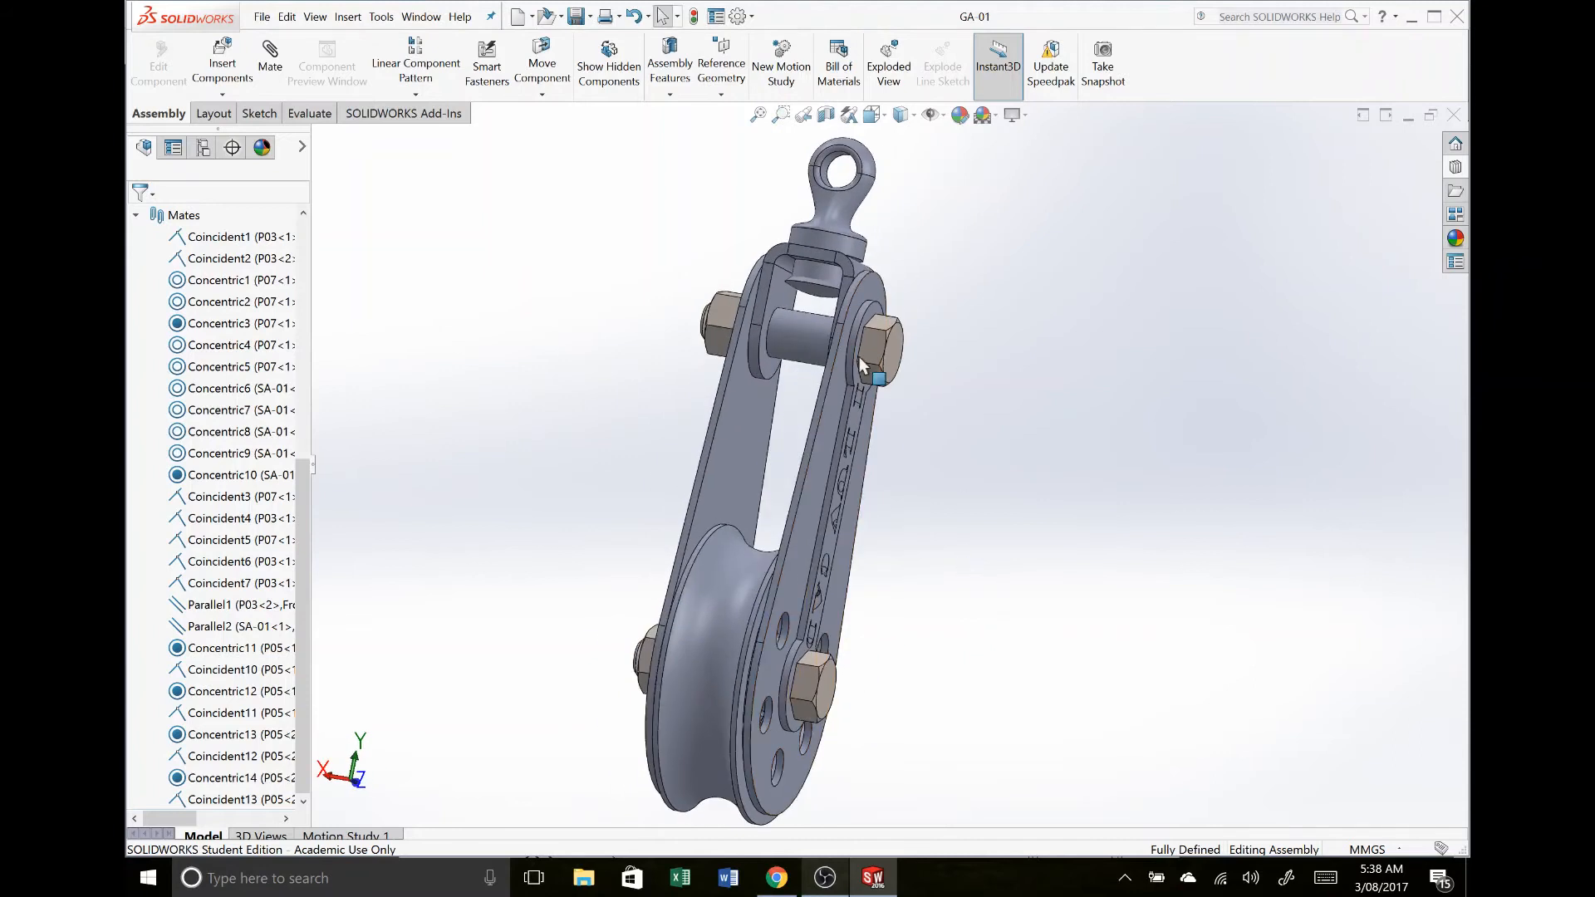
click(830, 280)
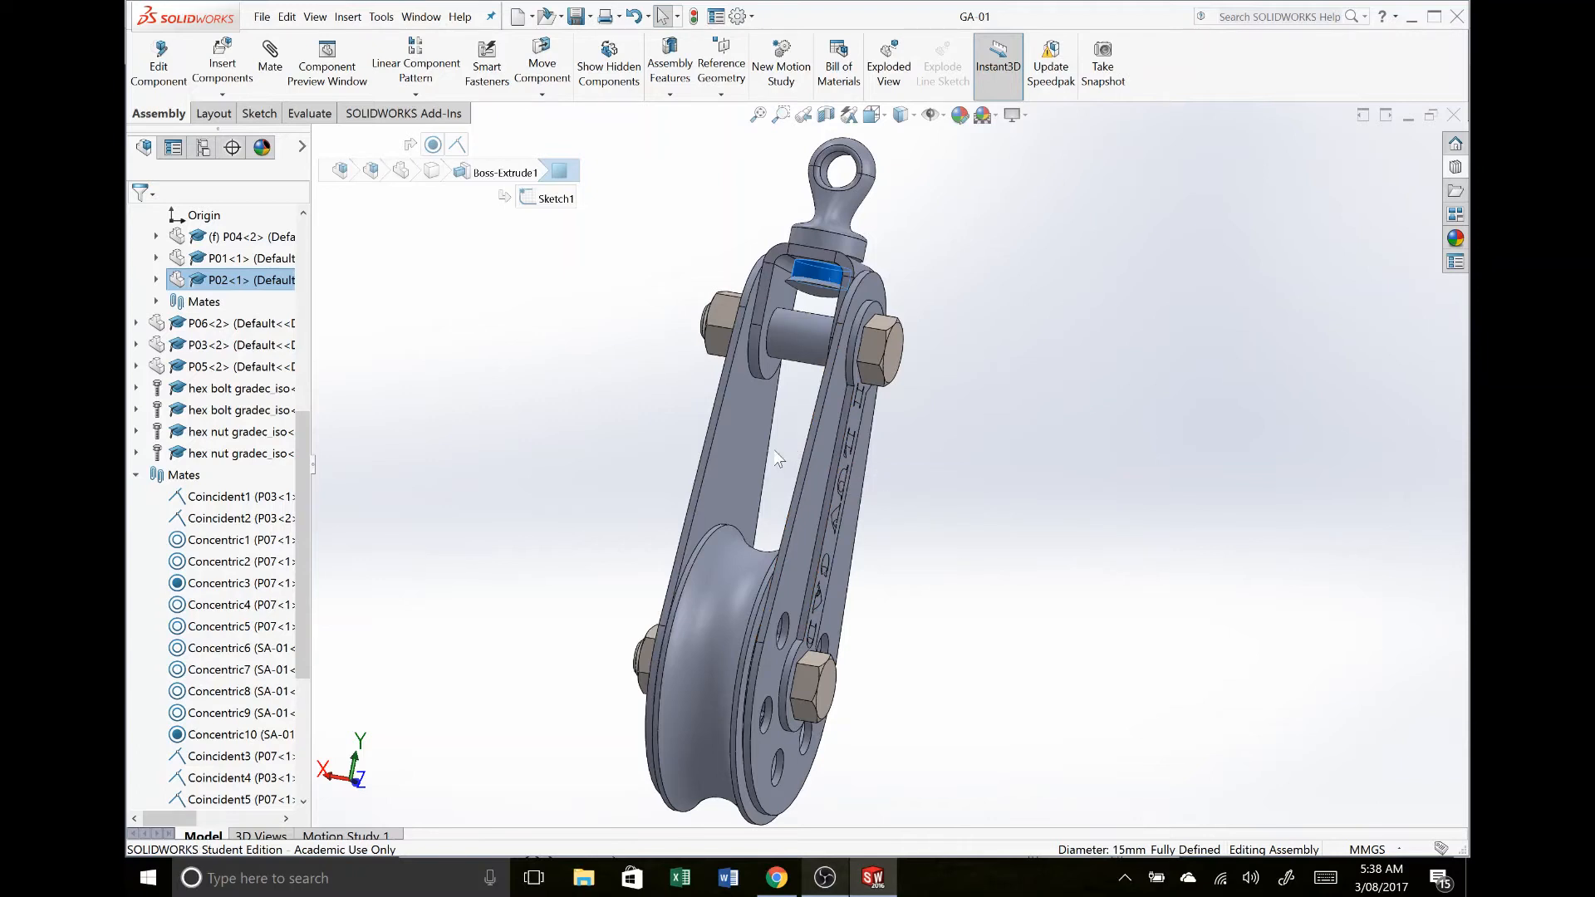
Step: Switch to the Summary Drawing PDF in the browser, examine the parts and the GA-01 General Assembly section, and return to SOLIDWORKS
key(alt+Tab)
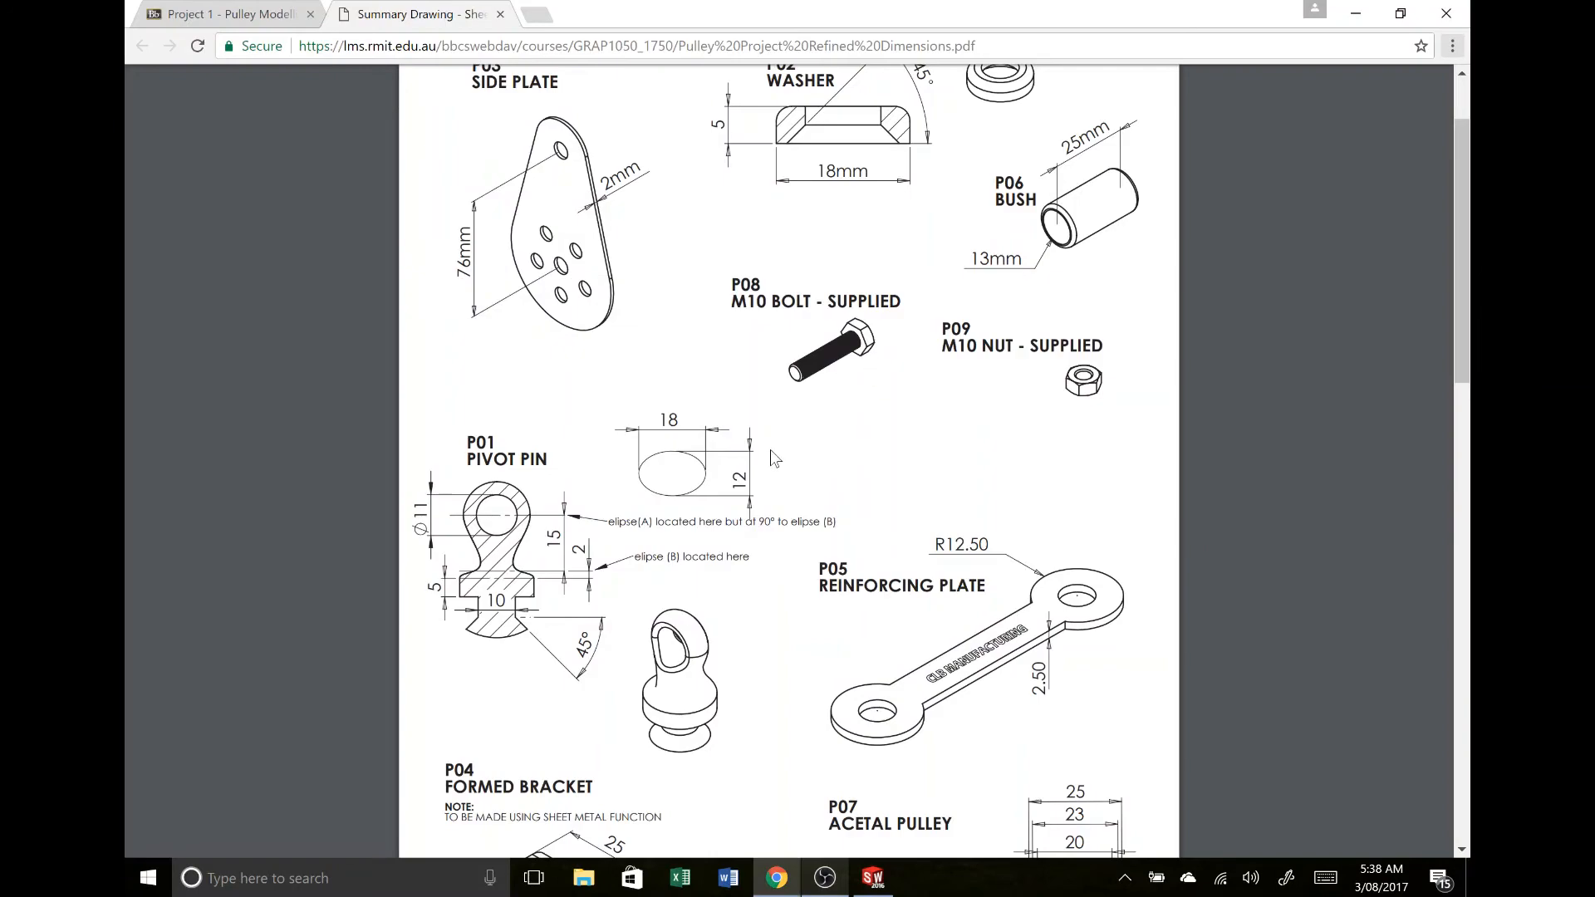
scroll(775, 573, up, 2)
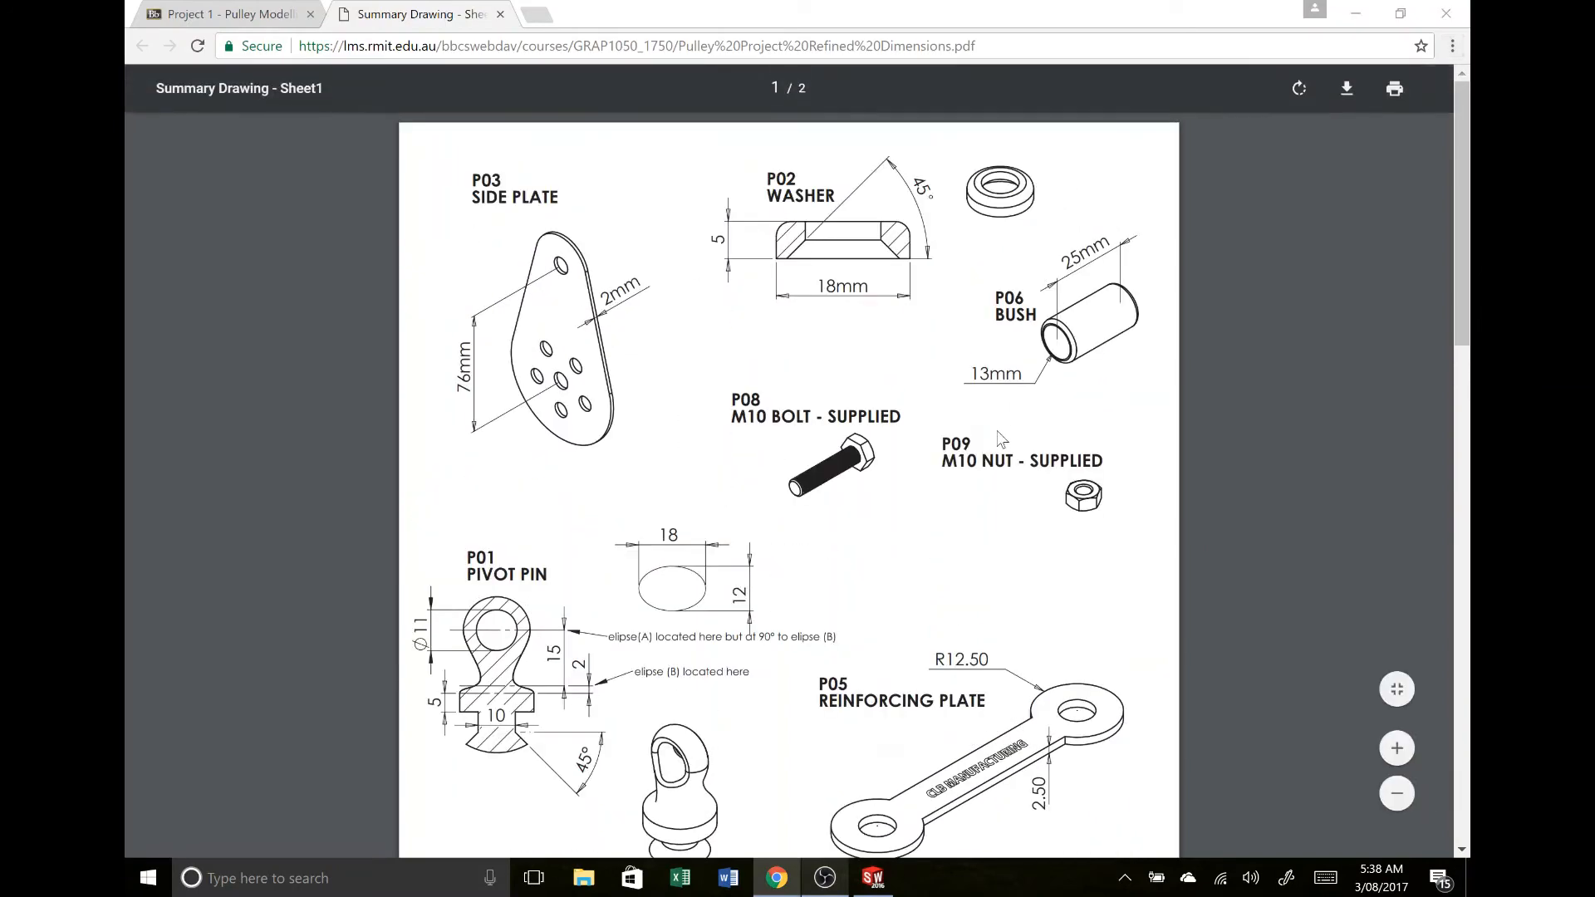
key(alt+Tab)
key(alt+Tab)
scroll(812, 440, down, 10)
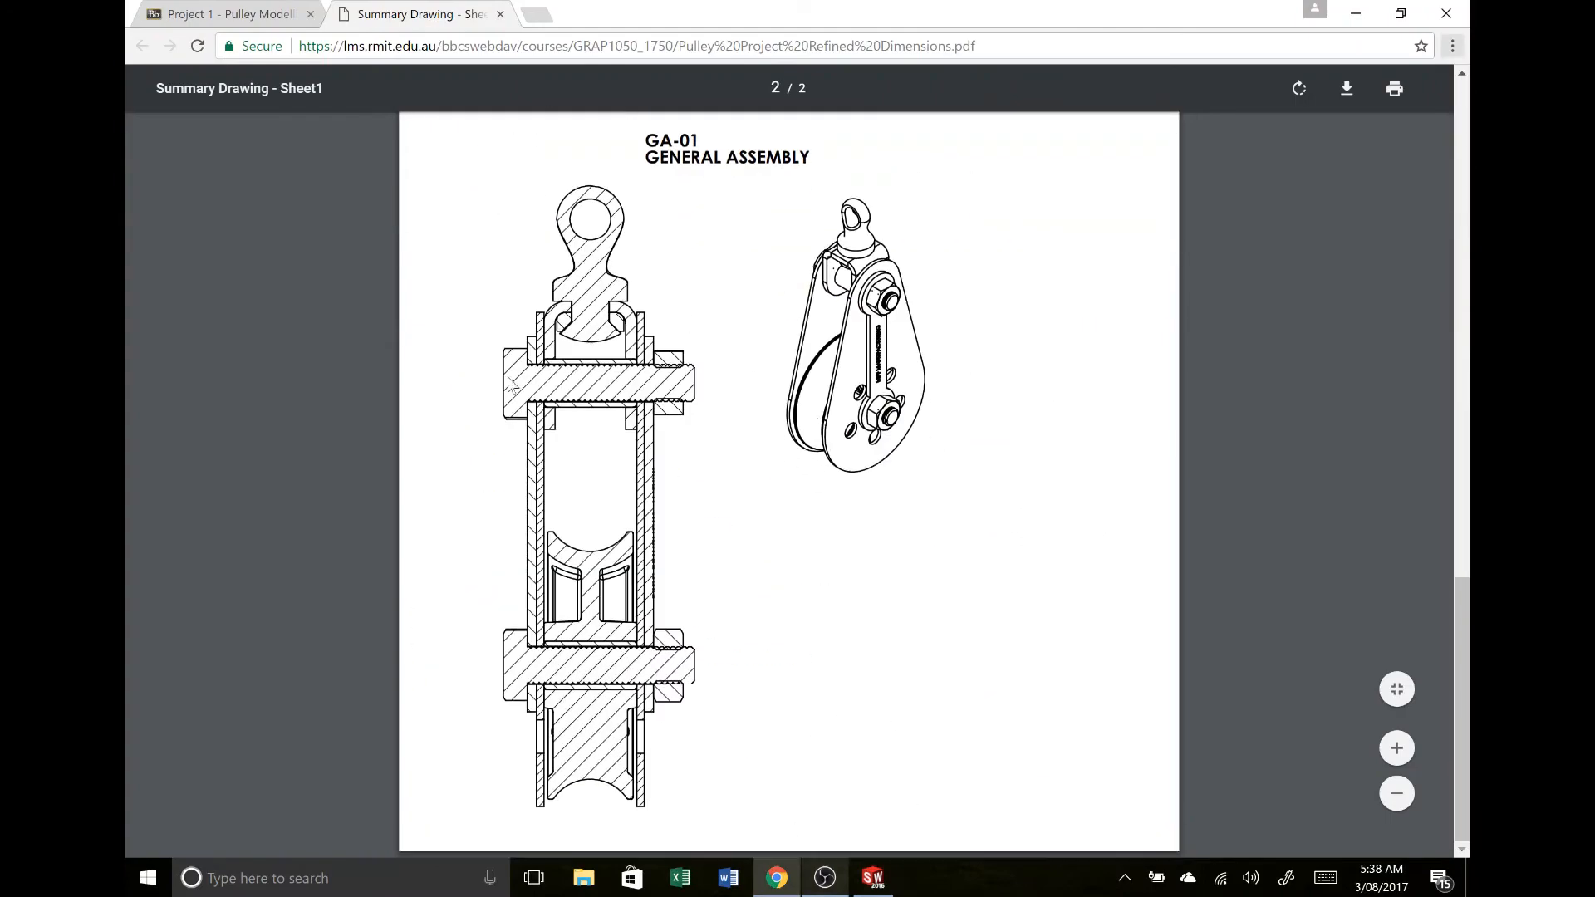
key(alt+Tab)
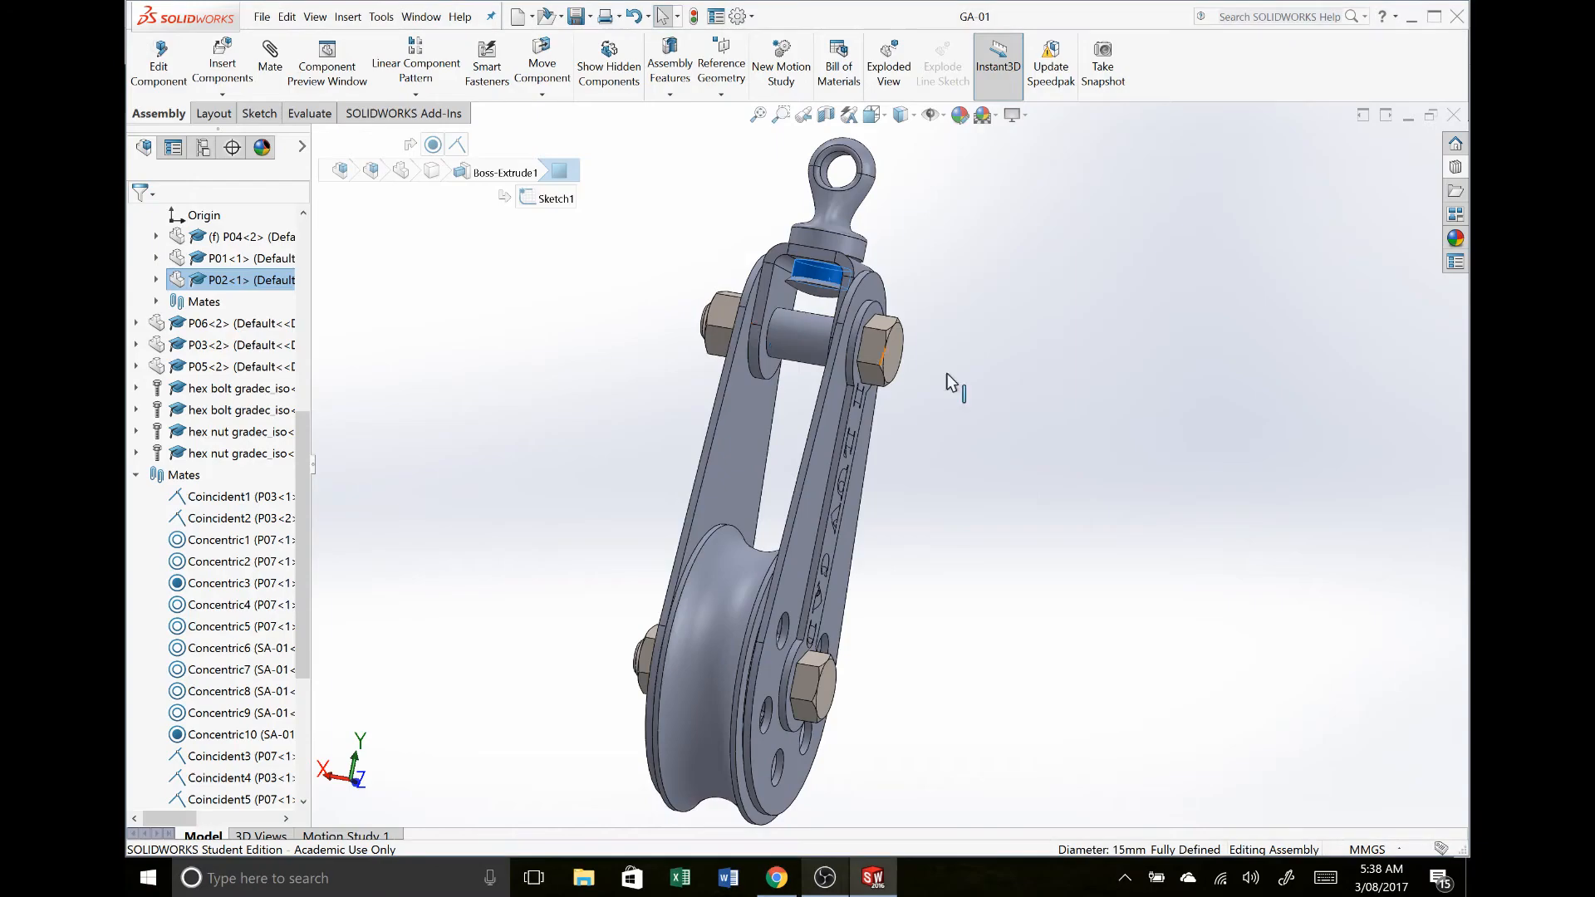
Step: Cut the assembly with a planar Section View on the Front Plane at an offset of 0 mm
click(905, 332)
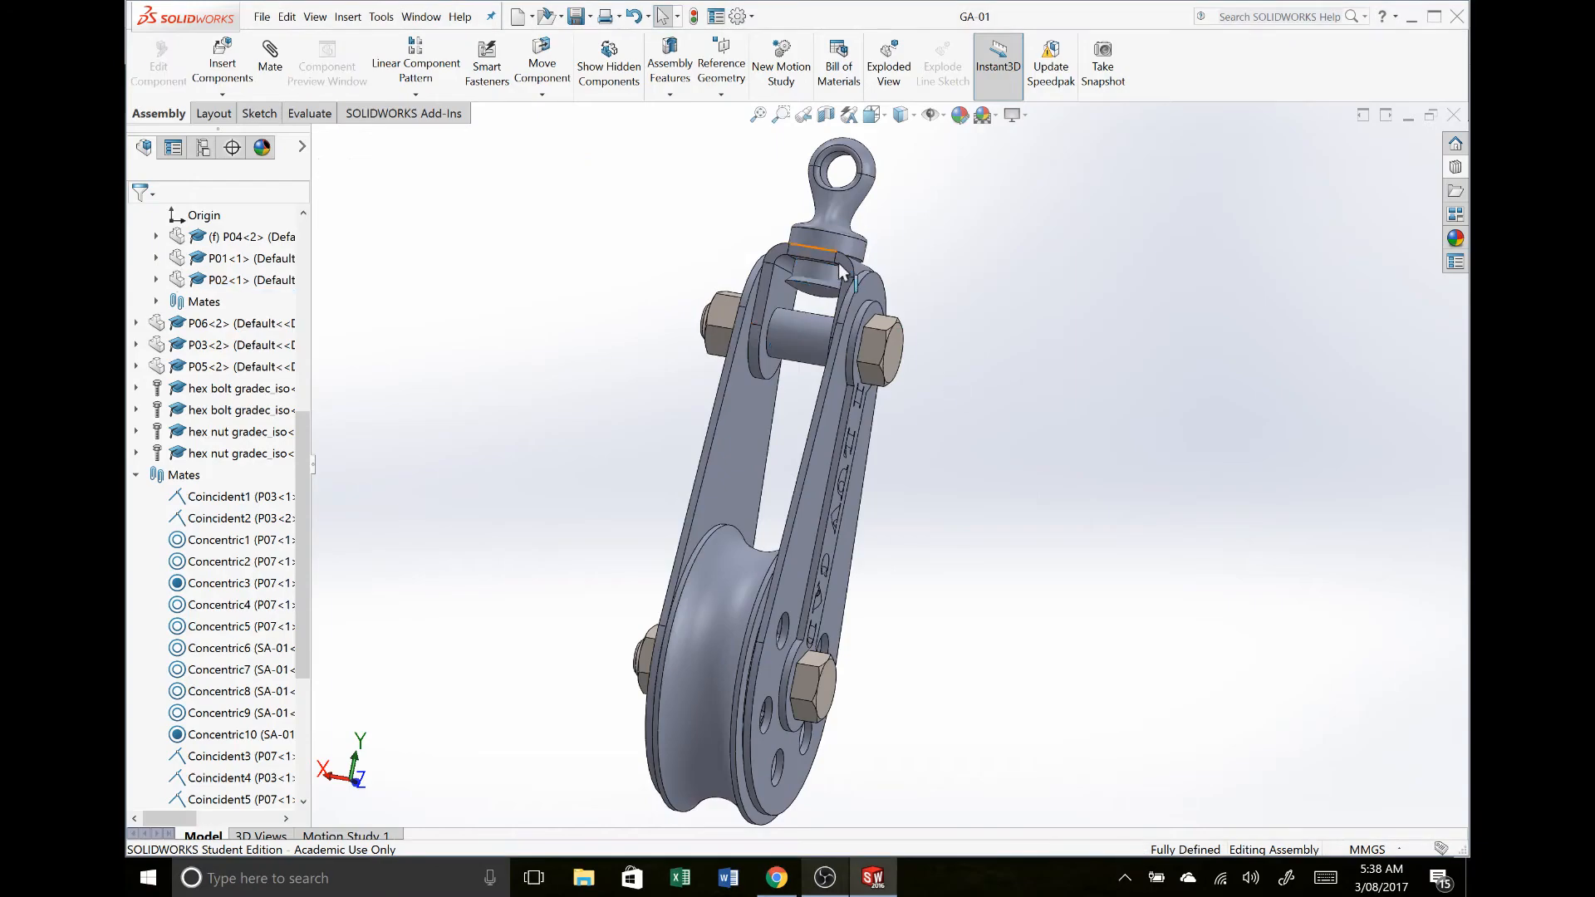
click(831, 116)
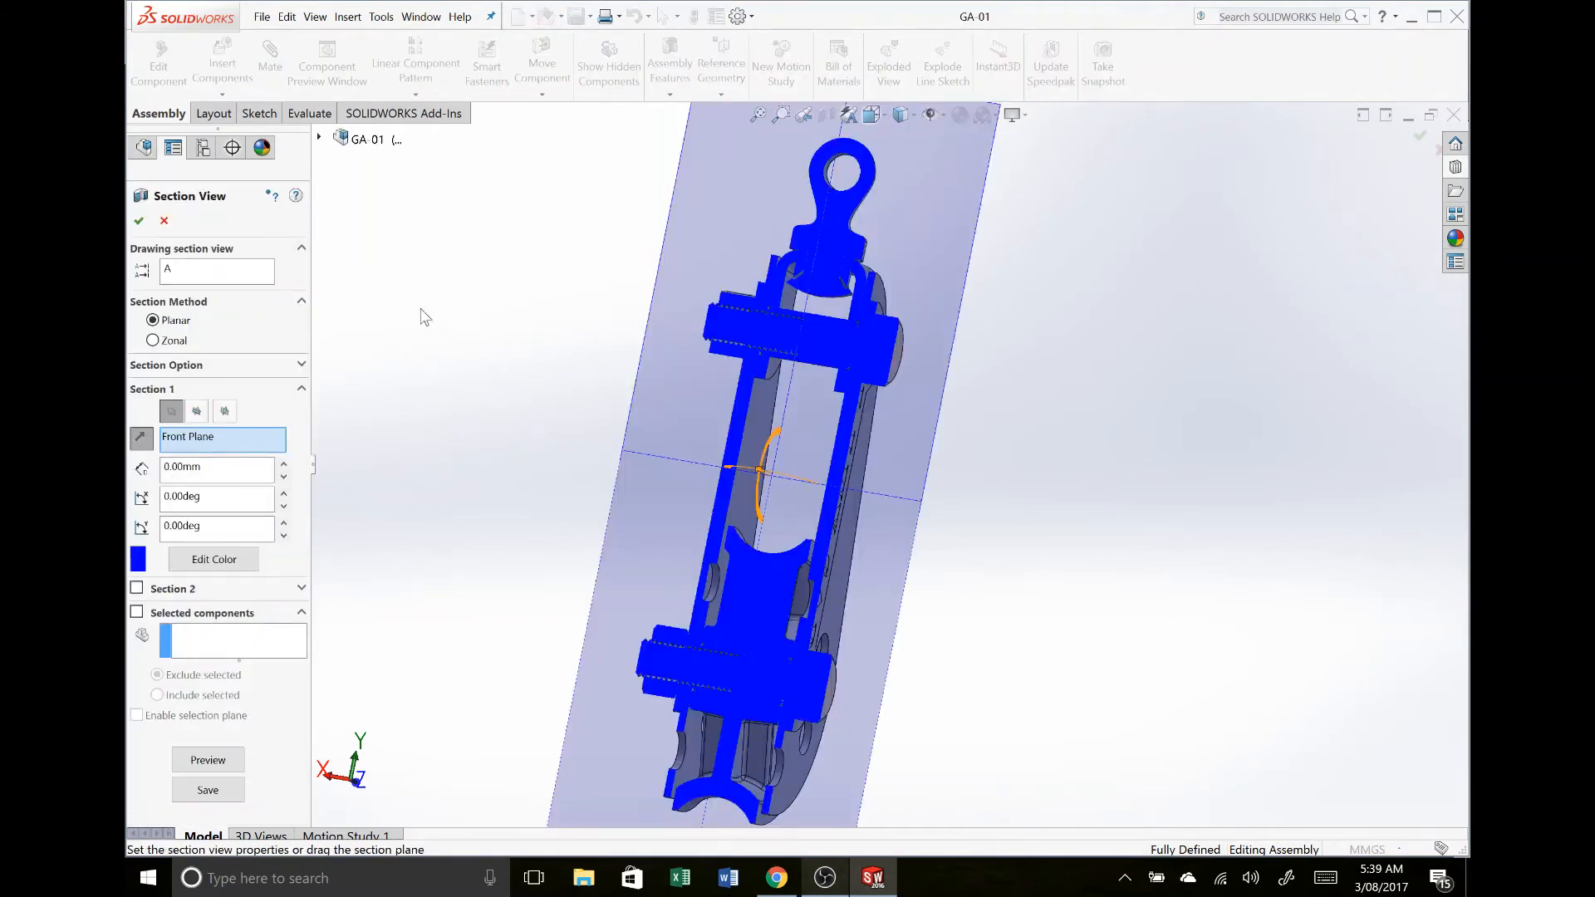
scroll(760, 493, up, 5)
middle_drag(753, 490, 712, 613)
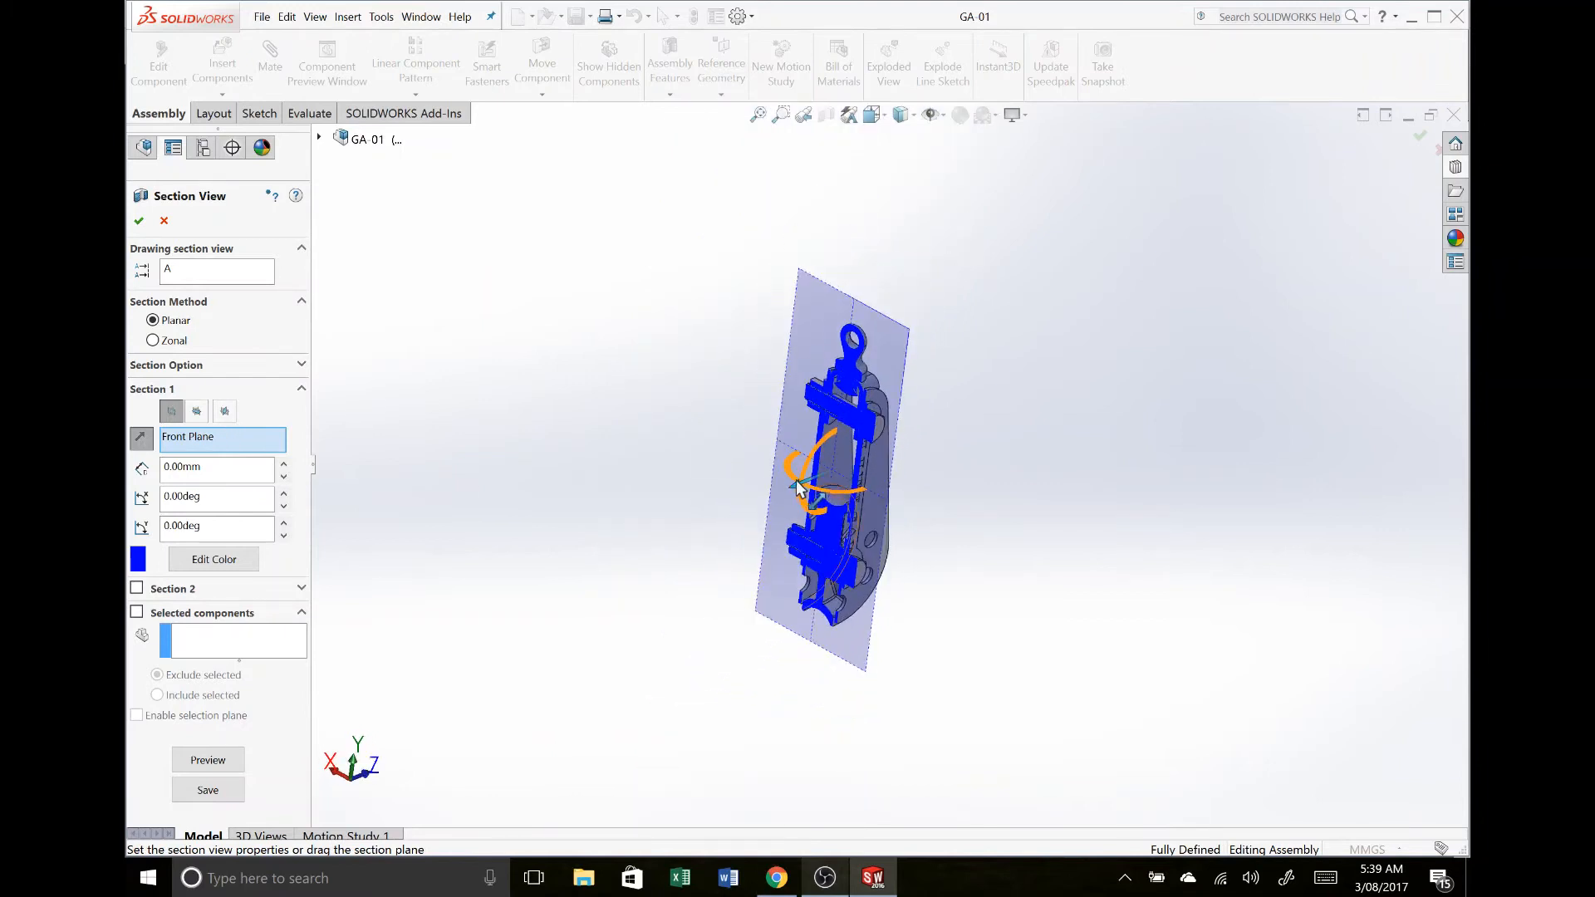
drag(796, 489, 800, 521)
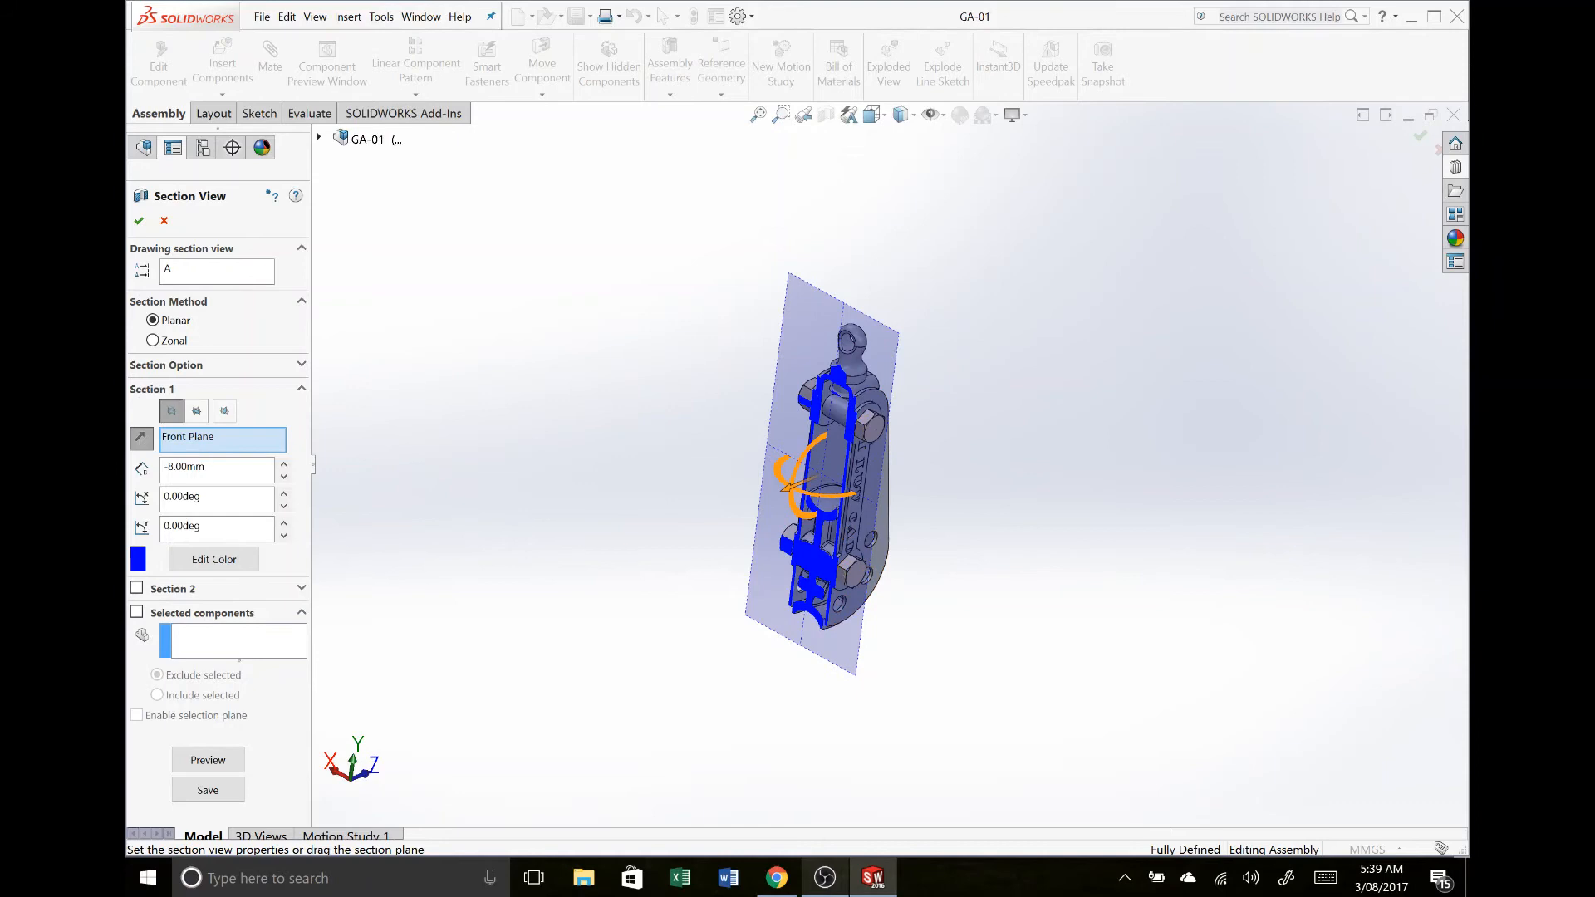
double_click(205, 467)
text(0)
key(Return)
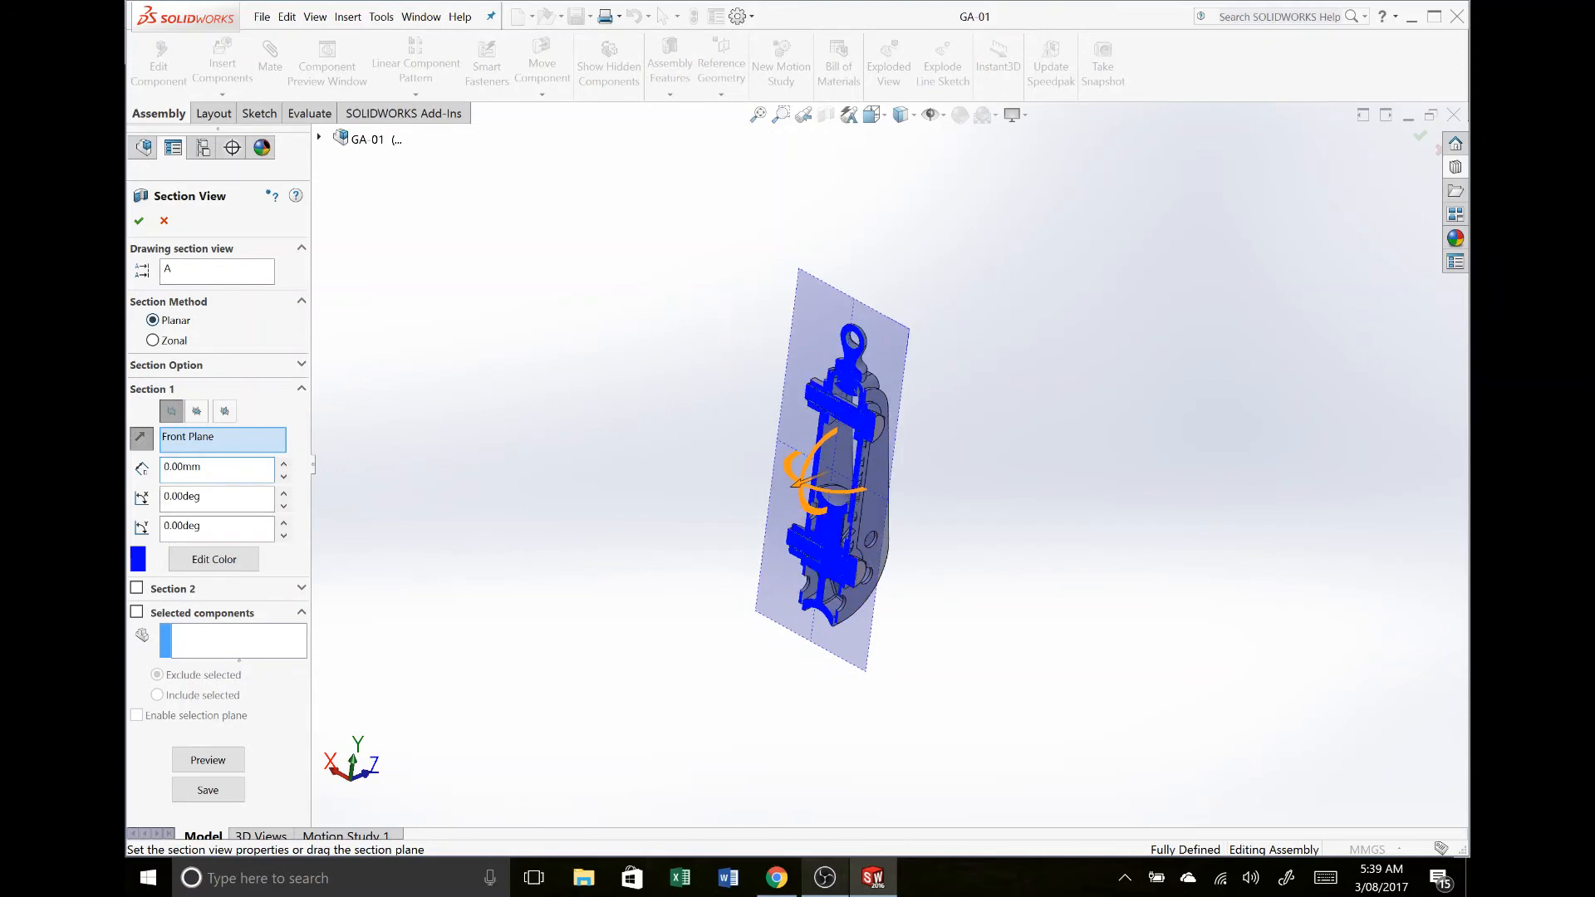
click(139, 220)
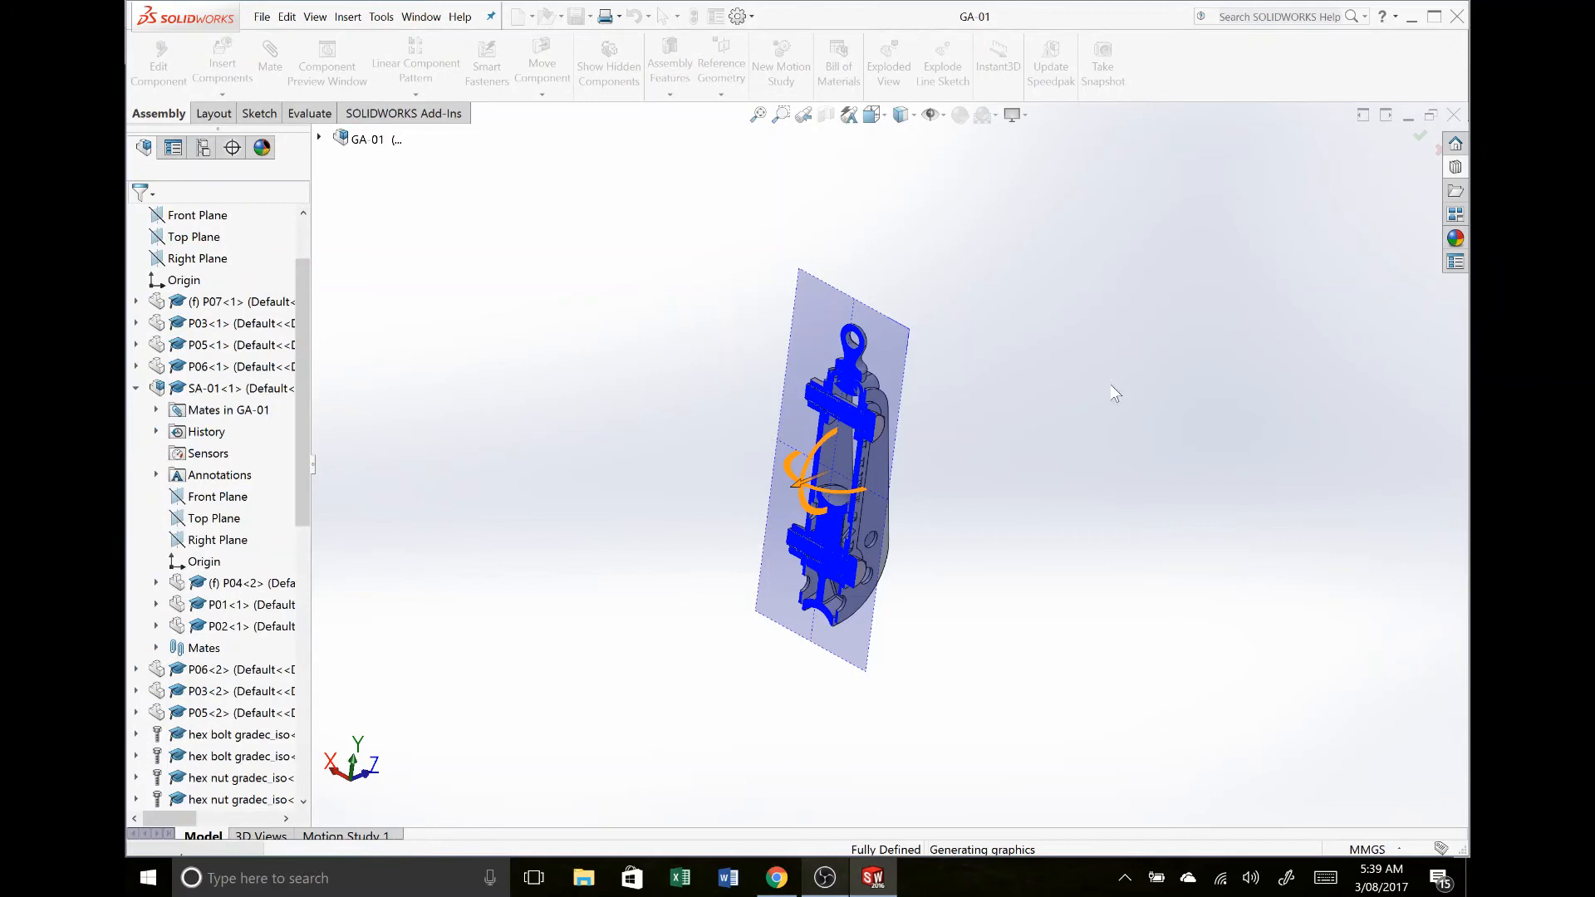
Step: View the sectioned pulley from the back and examine the upper bolt, bush, bracket and pivot pin up close
key(space)
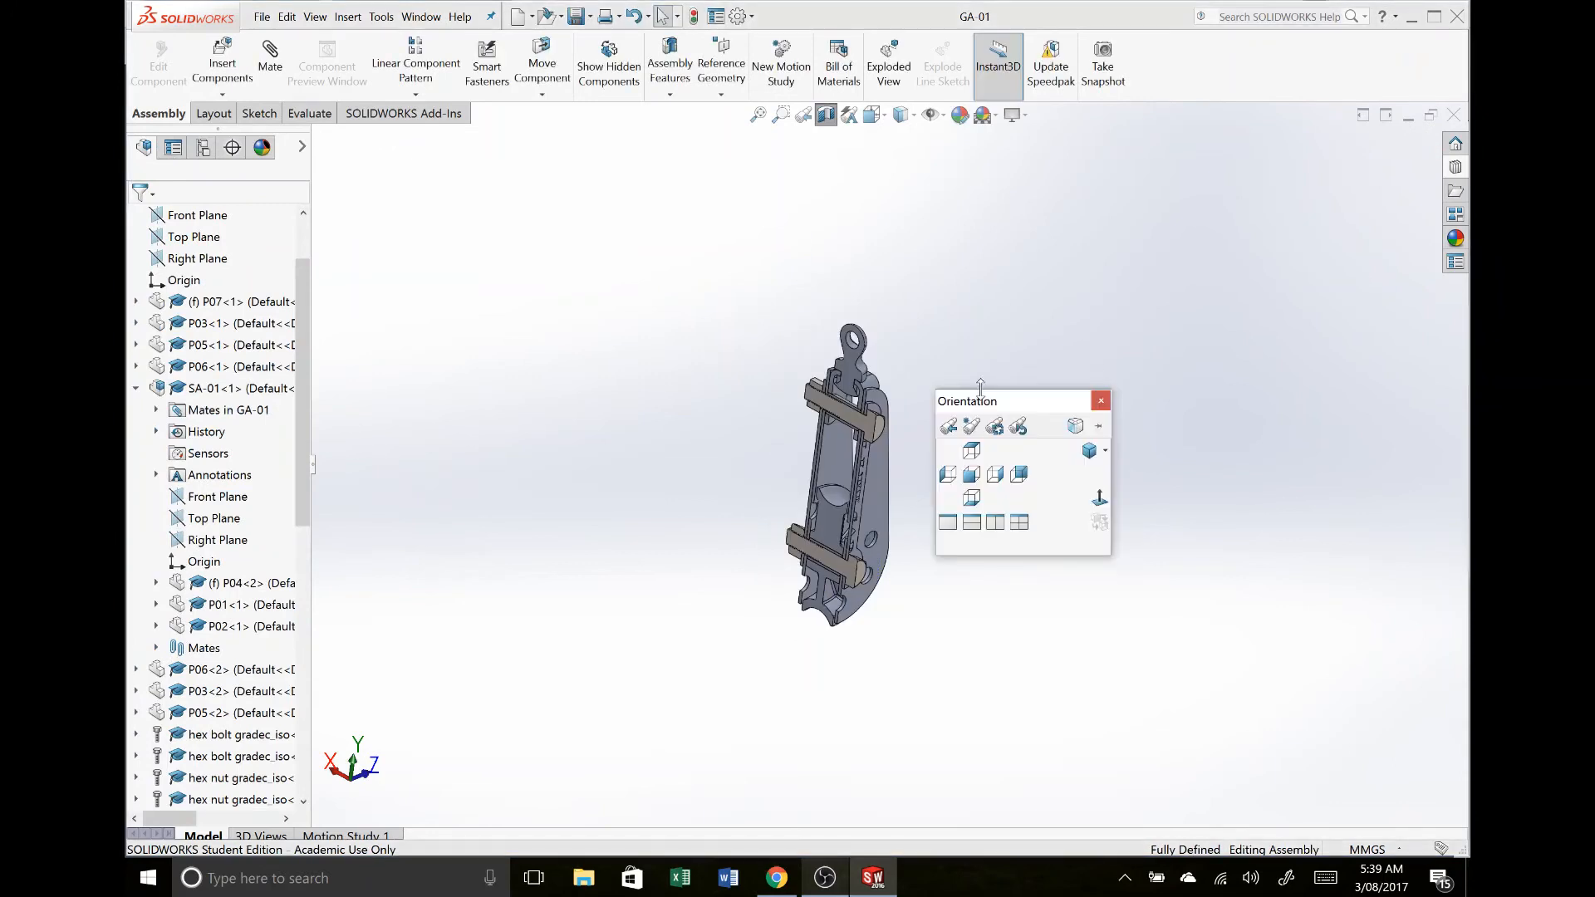
click(971, 472)
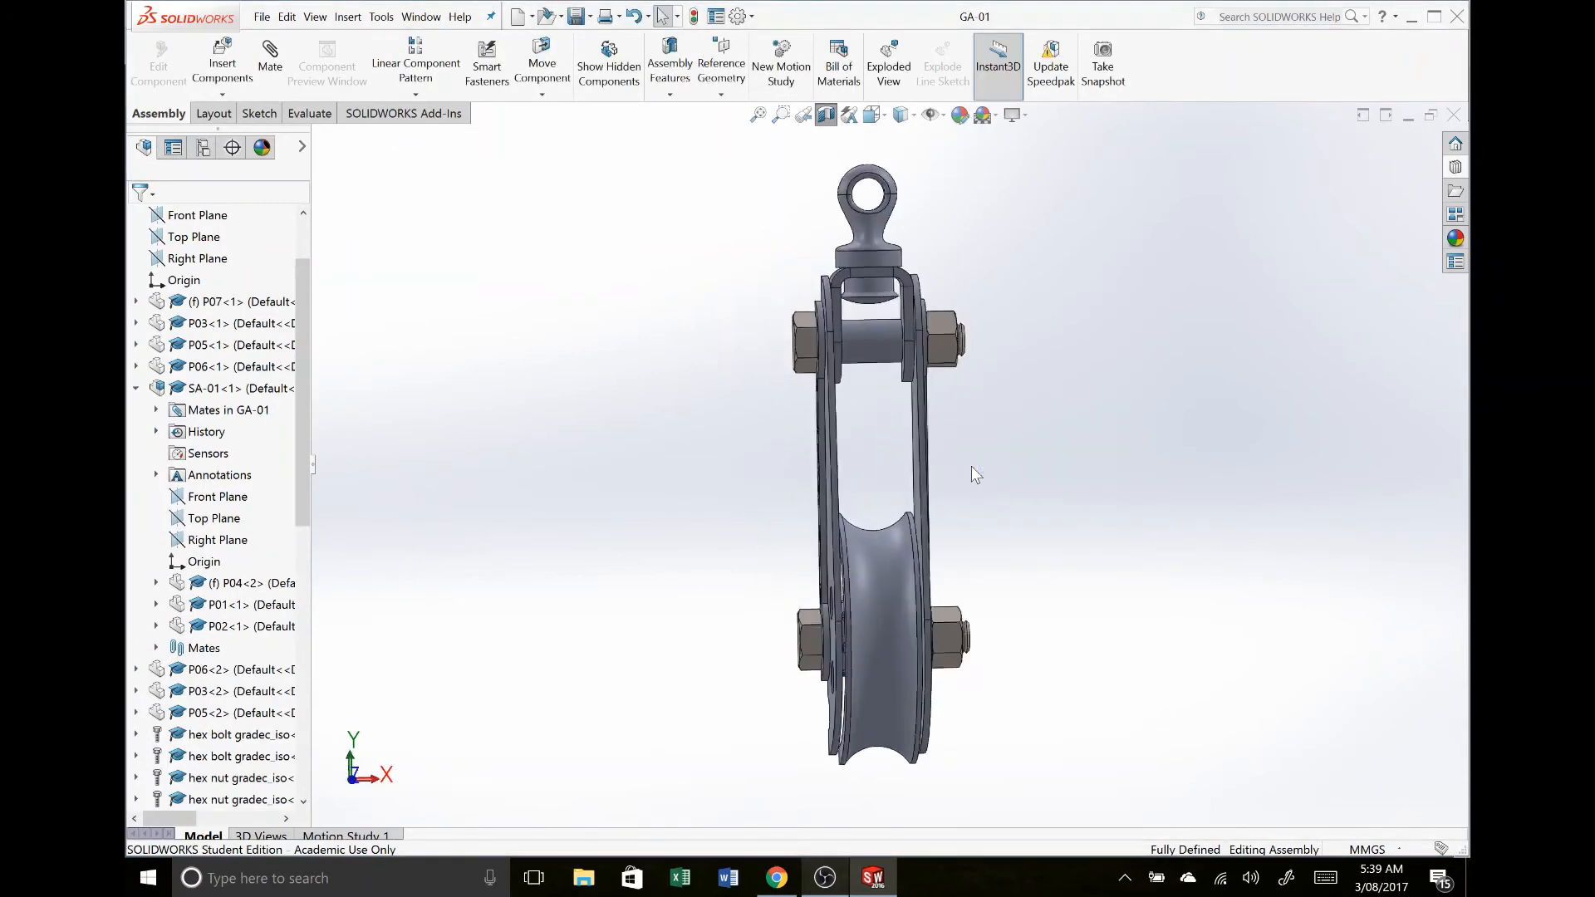
key(space)
click(983, 497)
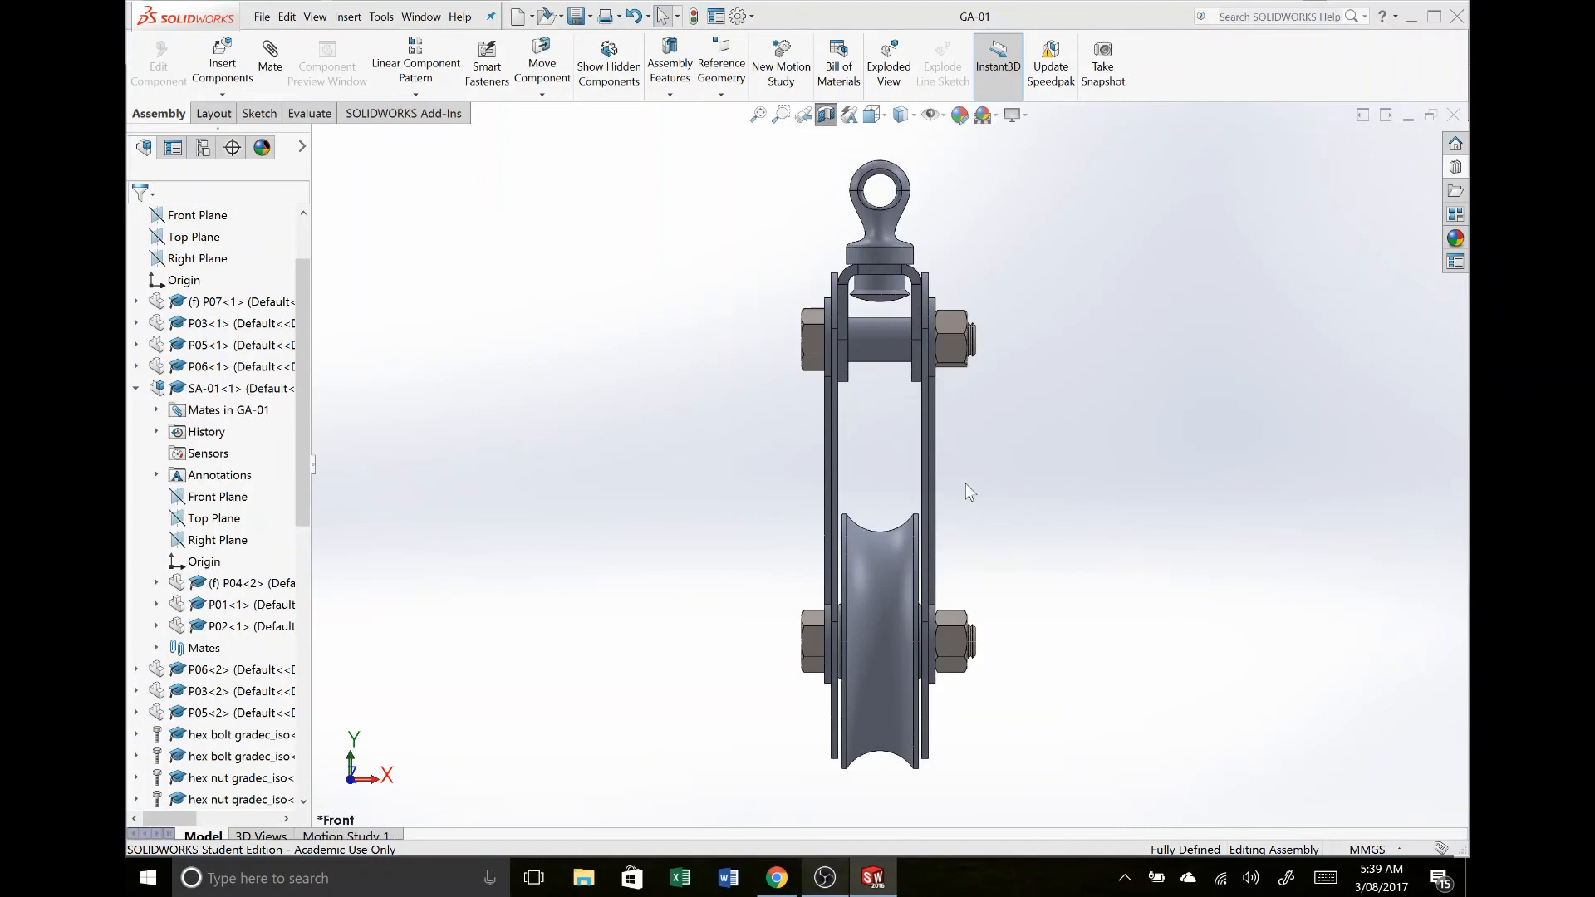
key(ctrl+2)
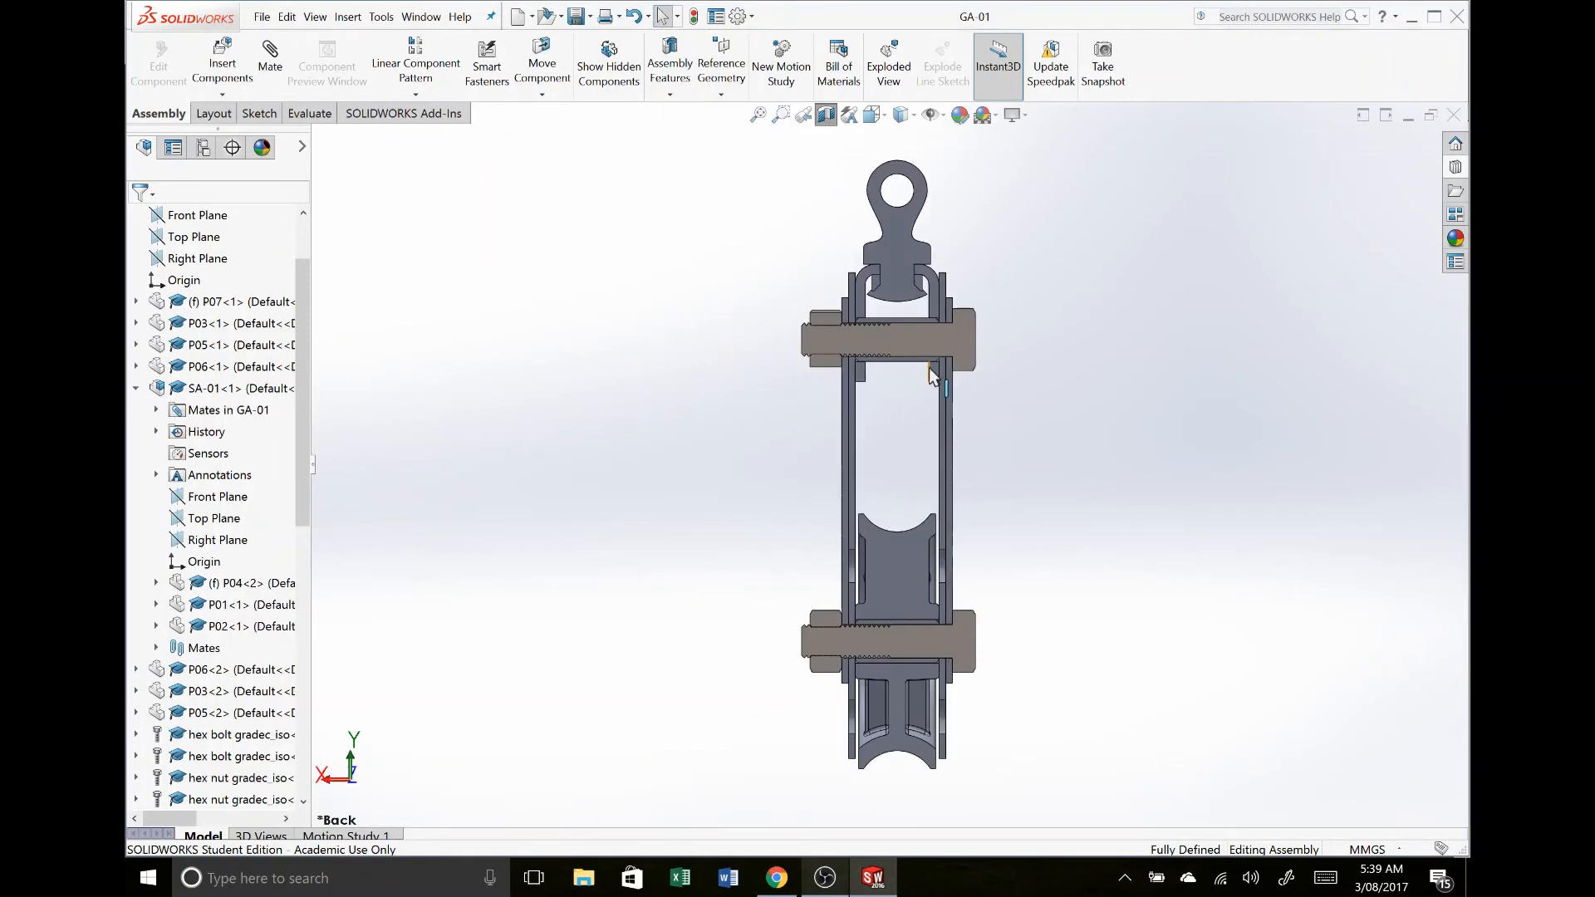
scroll(912, 351, down, 4)
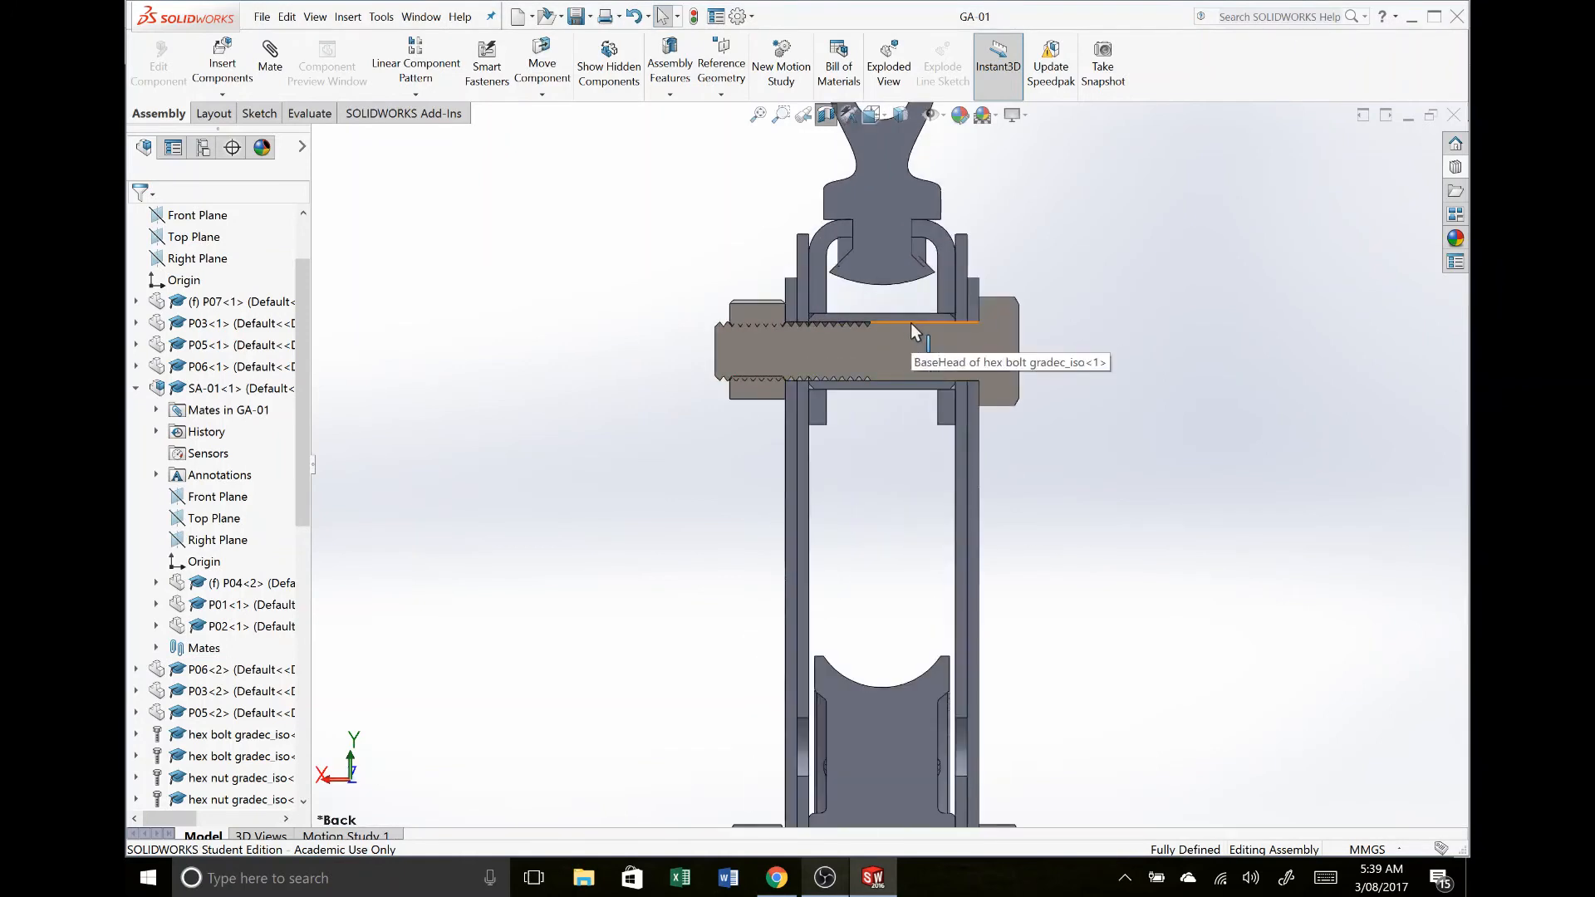
scroll(911, 324, up, 2)
scroll(907, 332, down, 6)
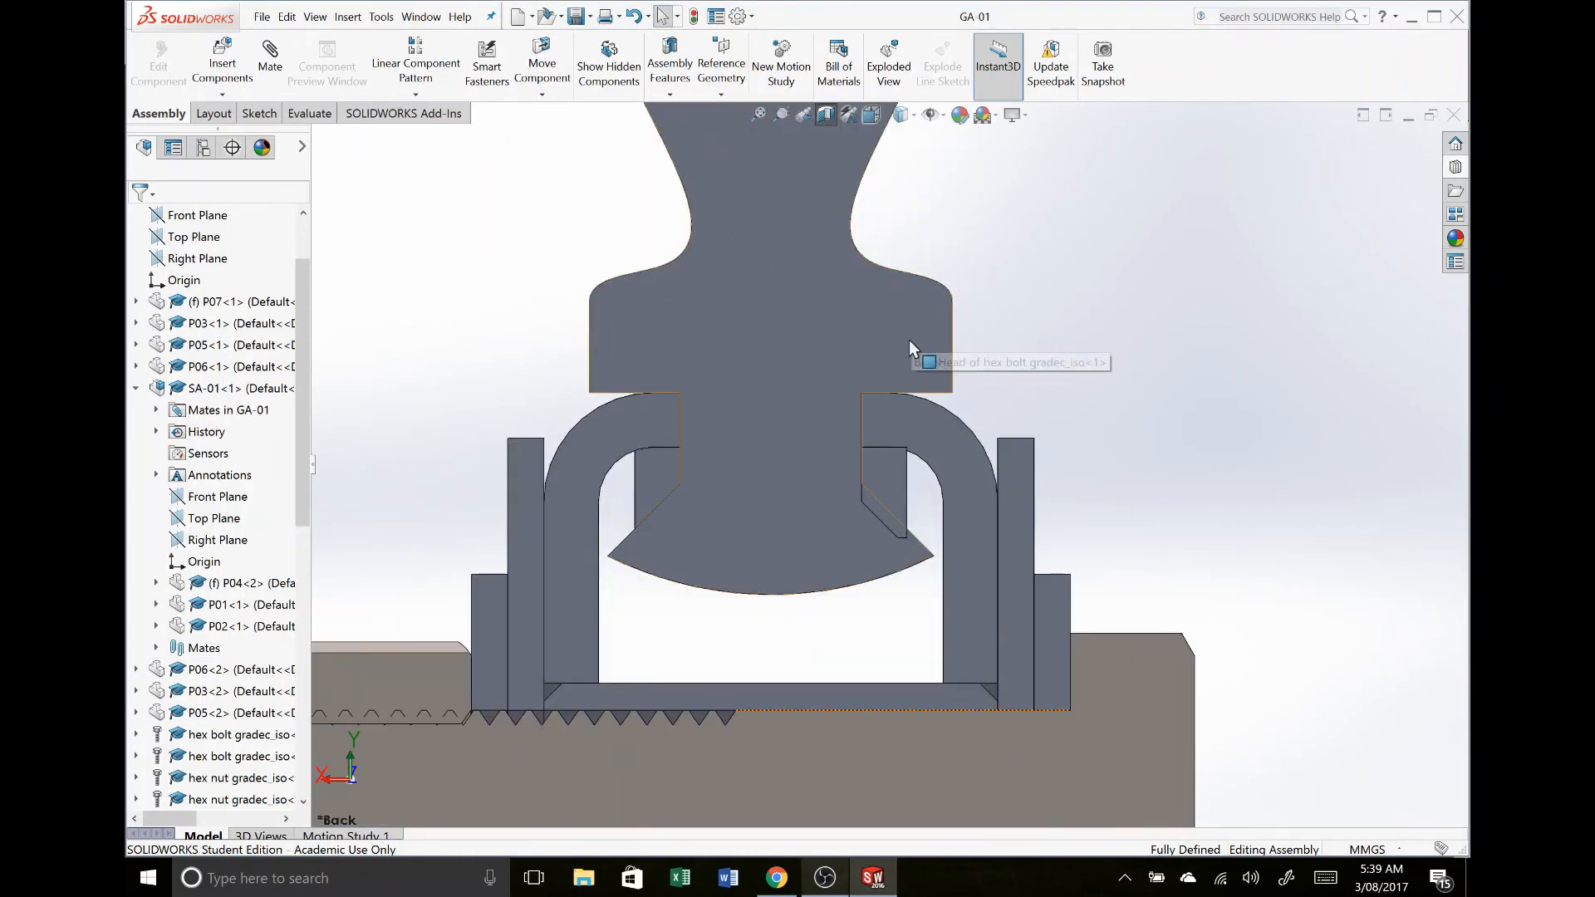
key(super)
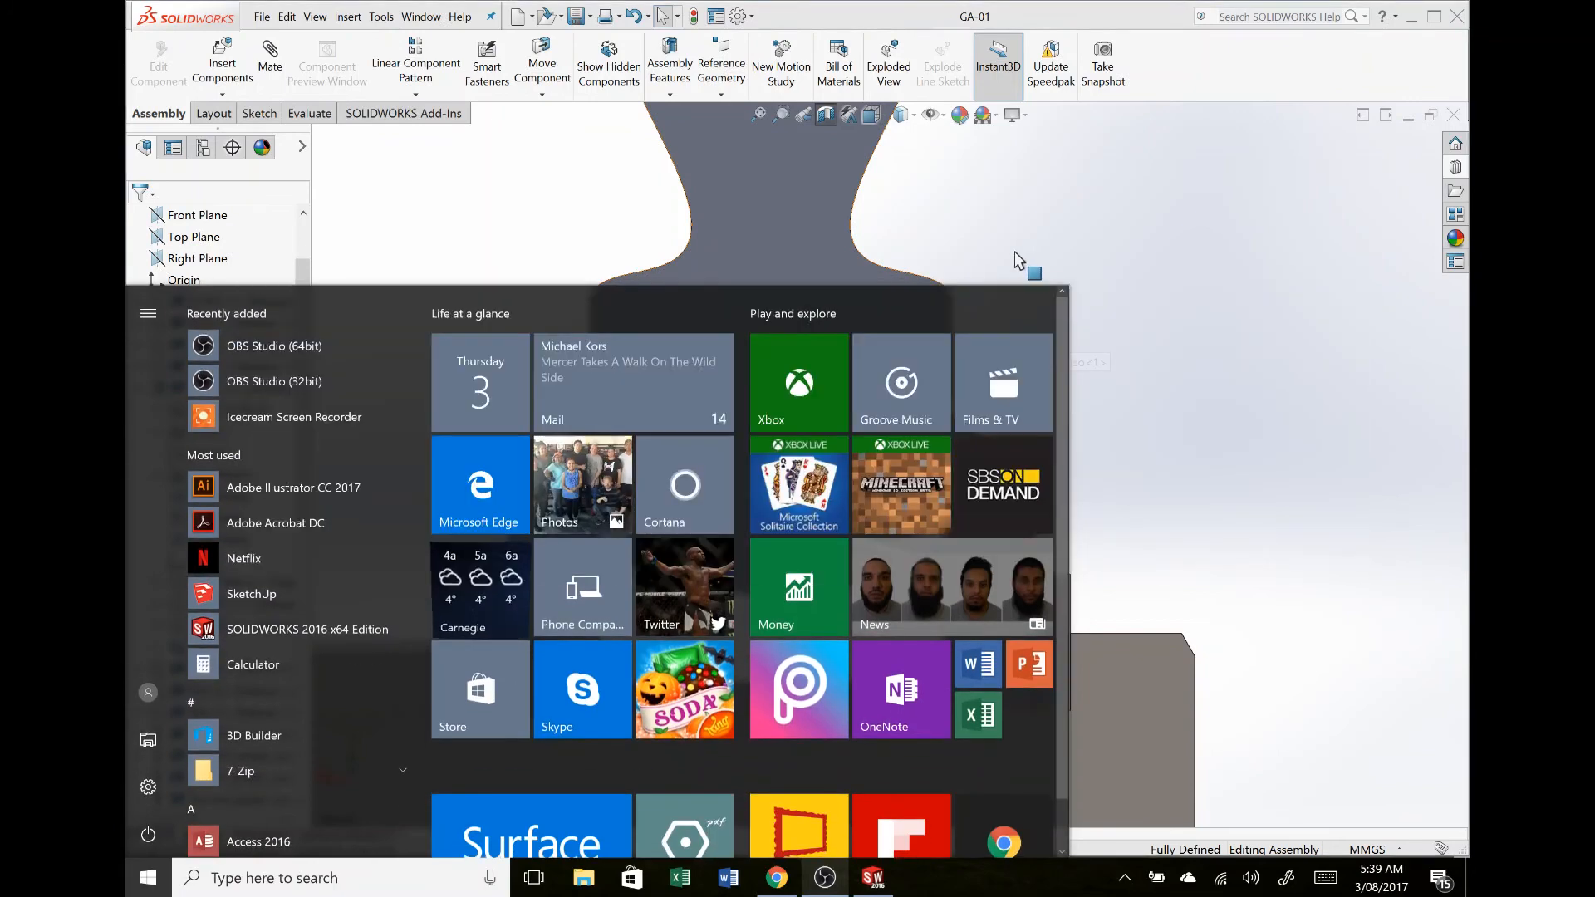
Step: Check the GA-01 General Assembly section in the browser PDF, return to SOLIDWORKS and examine the sectioned P02 part beneath the bracket
key(Escape)
key(alt+Tab)
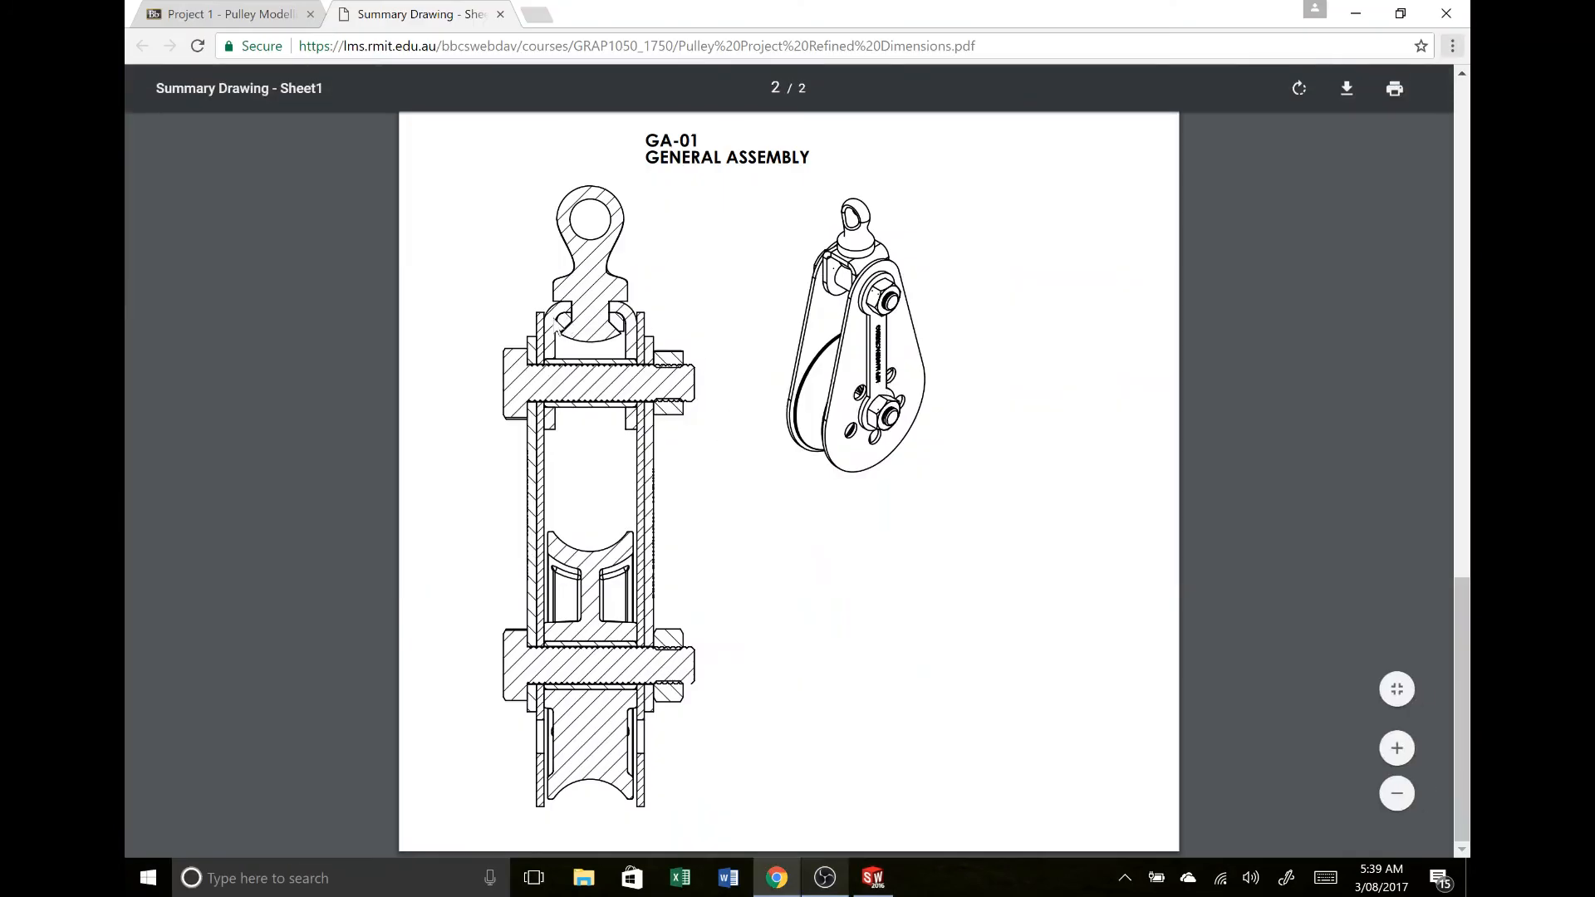
key(alt+Tab)
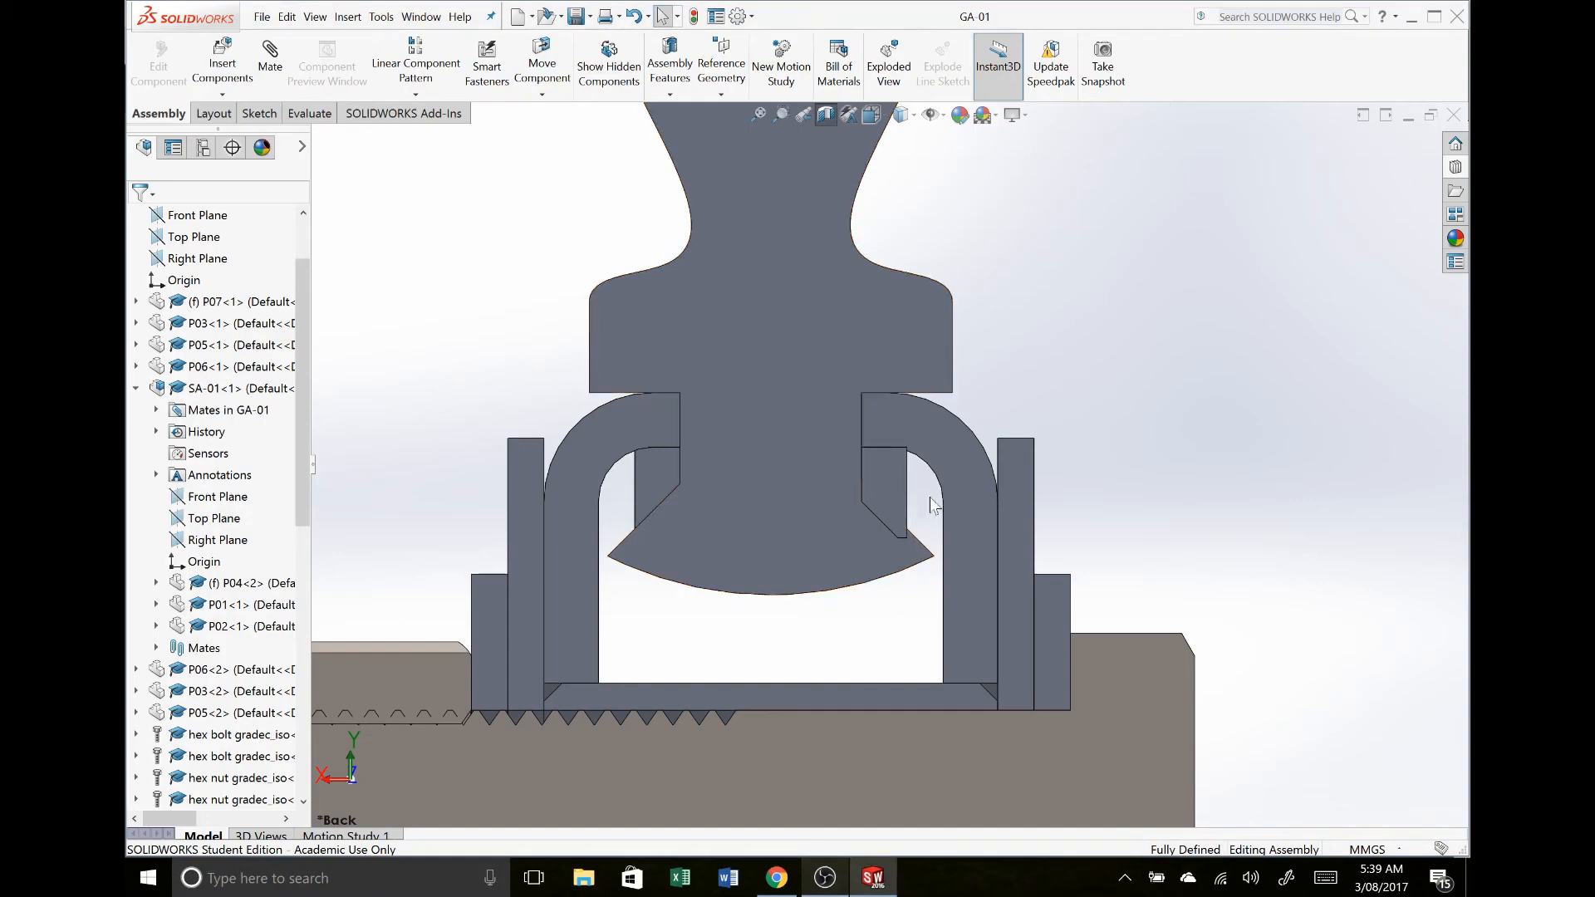
click(878, 503)
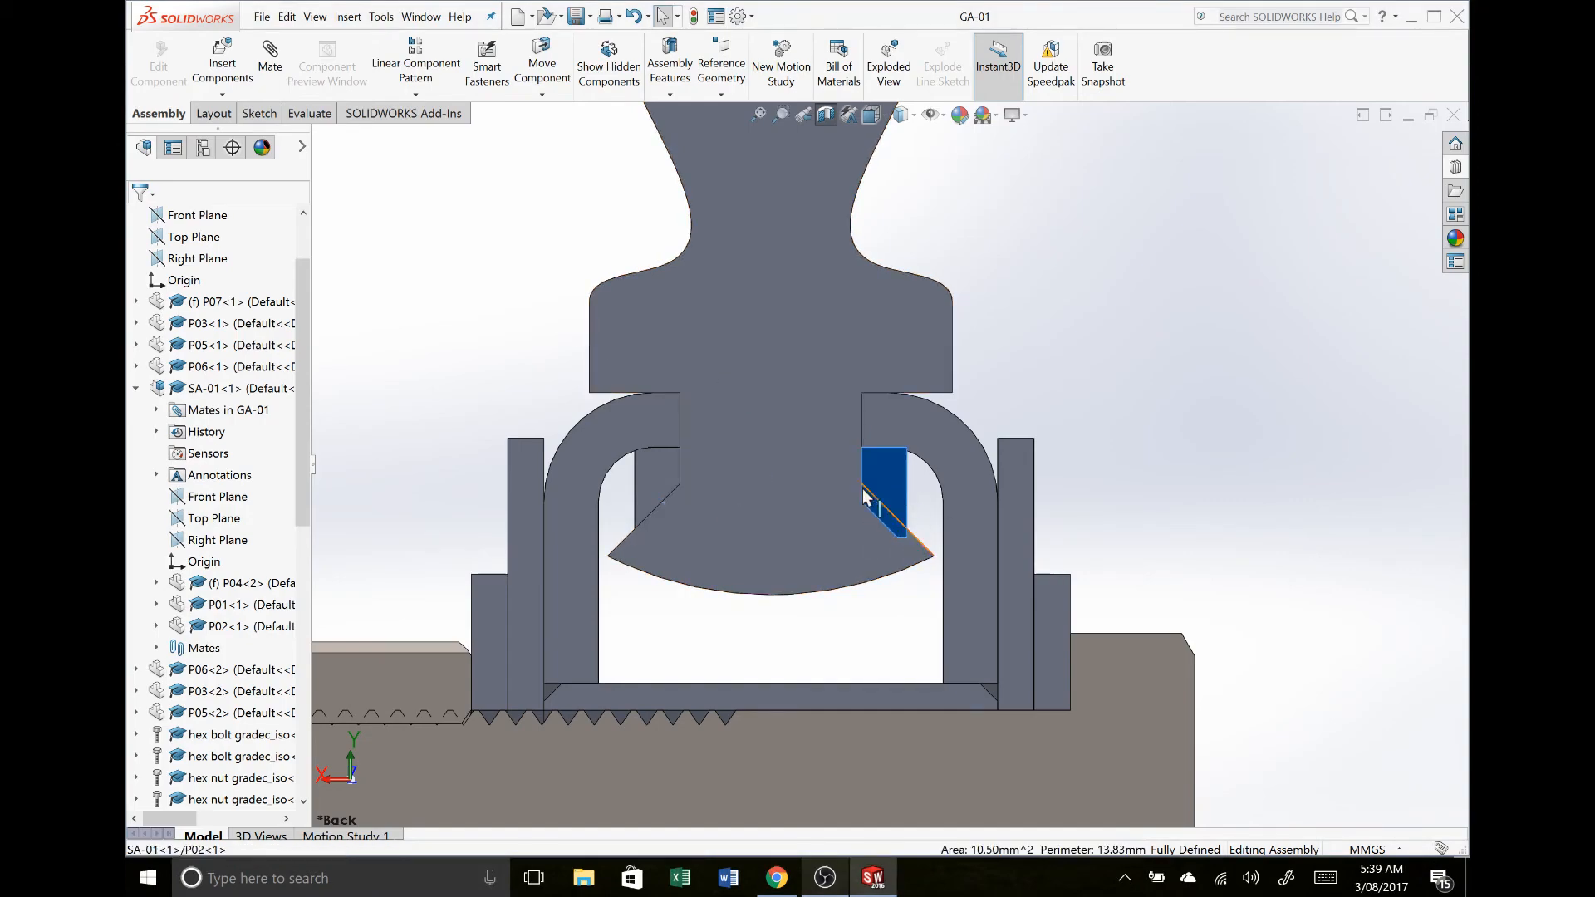
scroll(866, 498, up, 3)
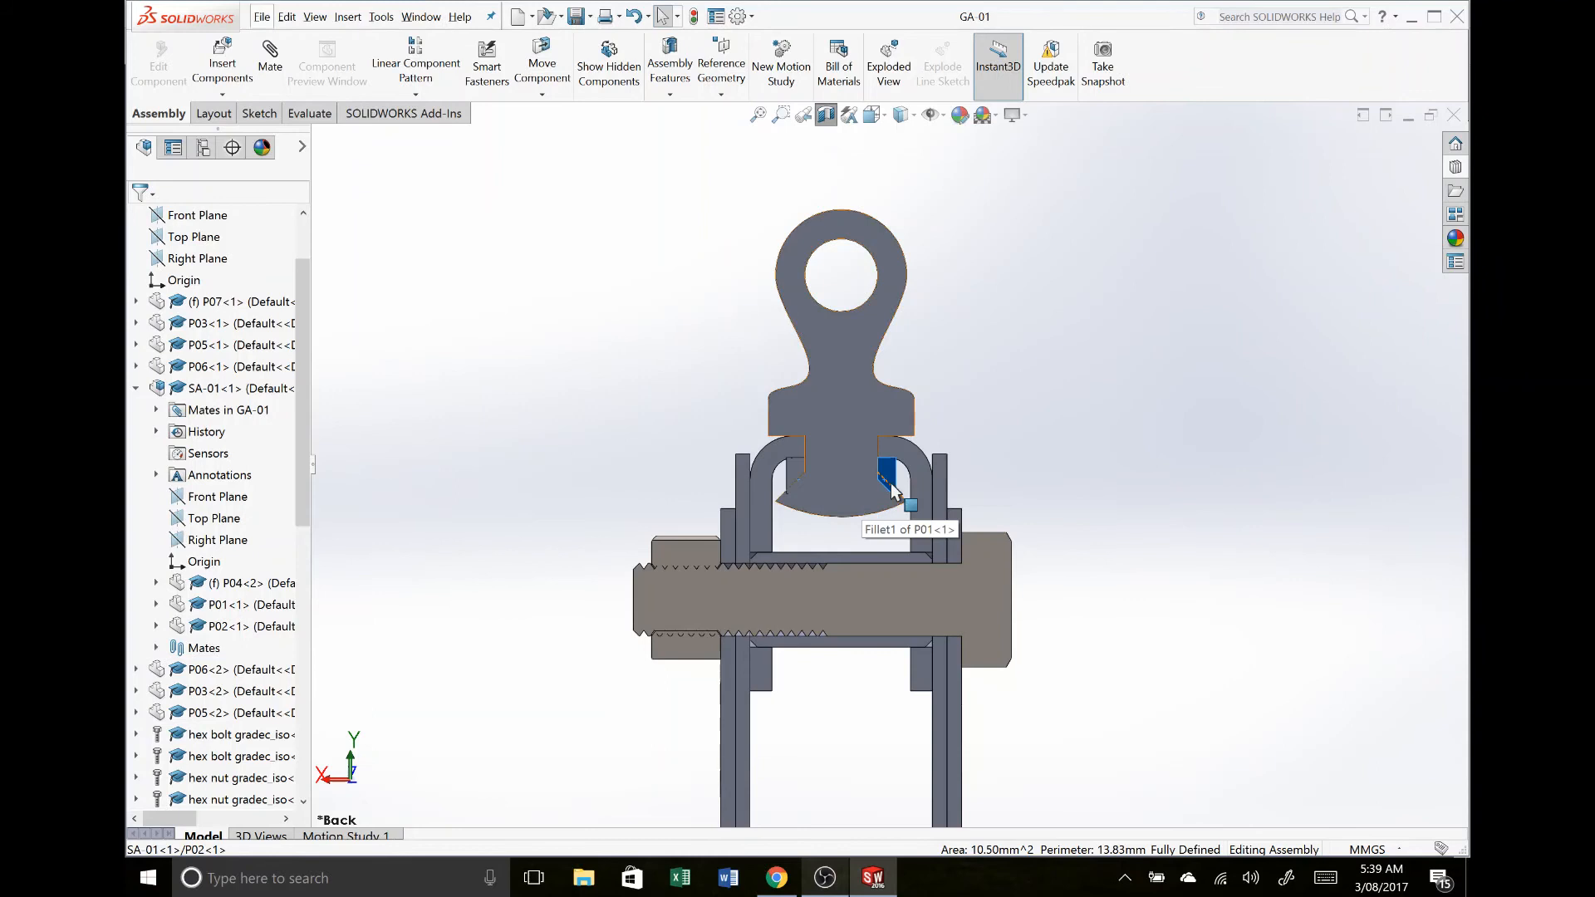
click(1141, 332)
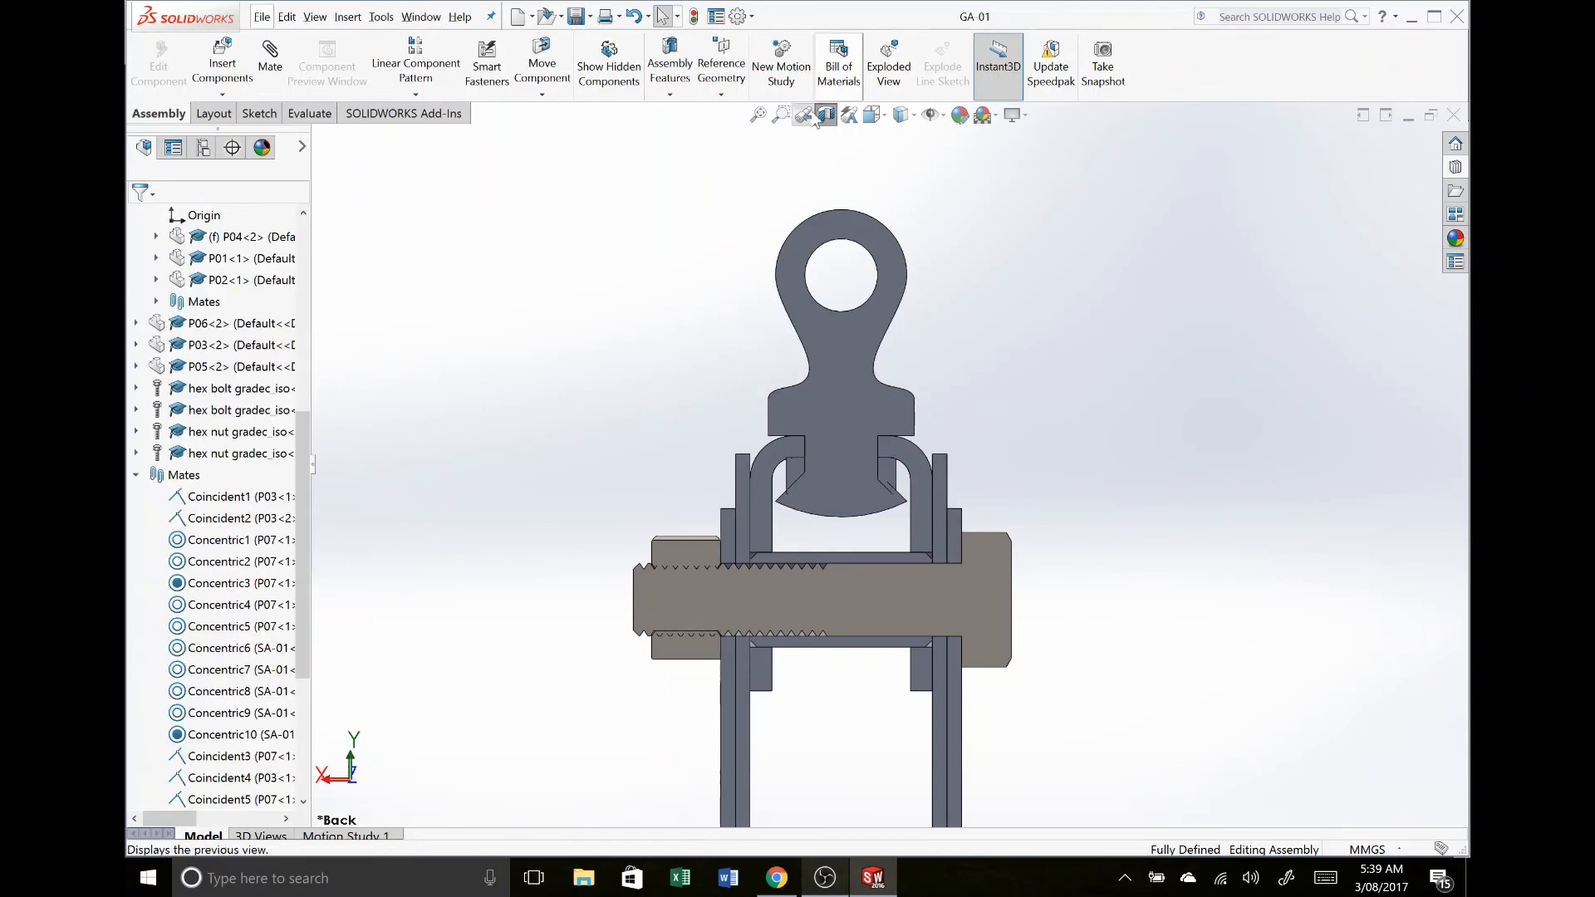
Step: Turn off the Section View and show the whole uncut pulley assembly from the back
click(826, 113)
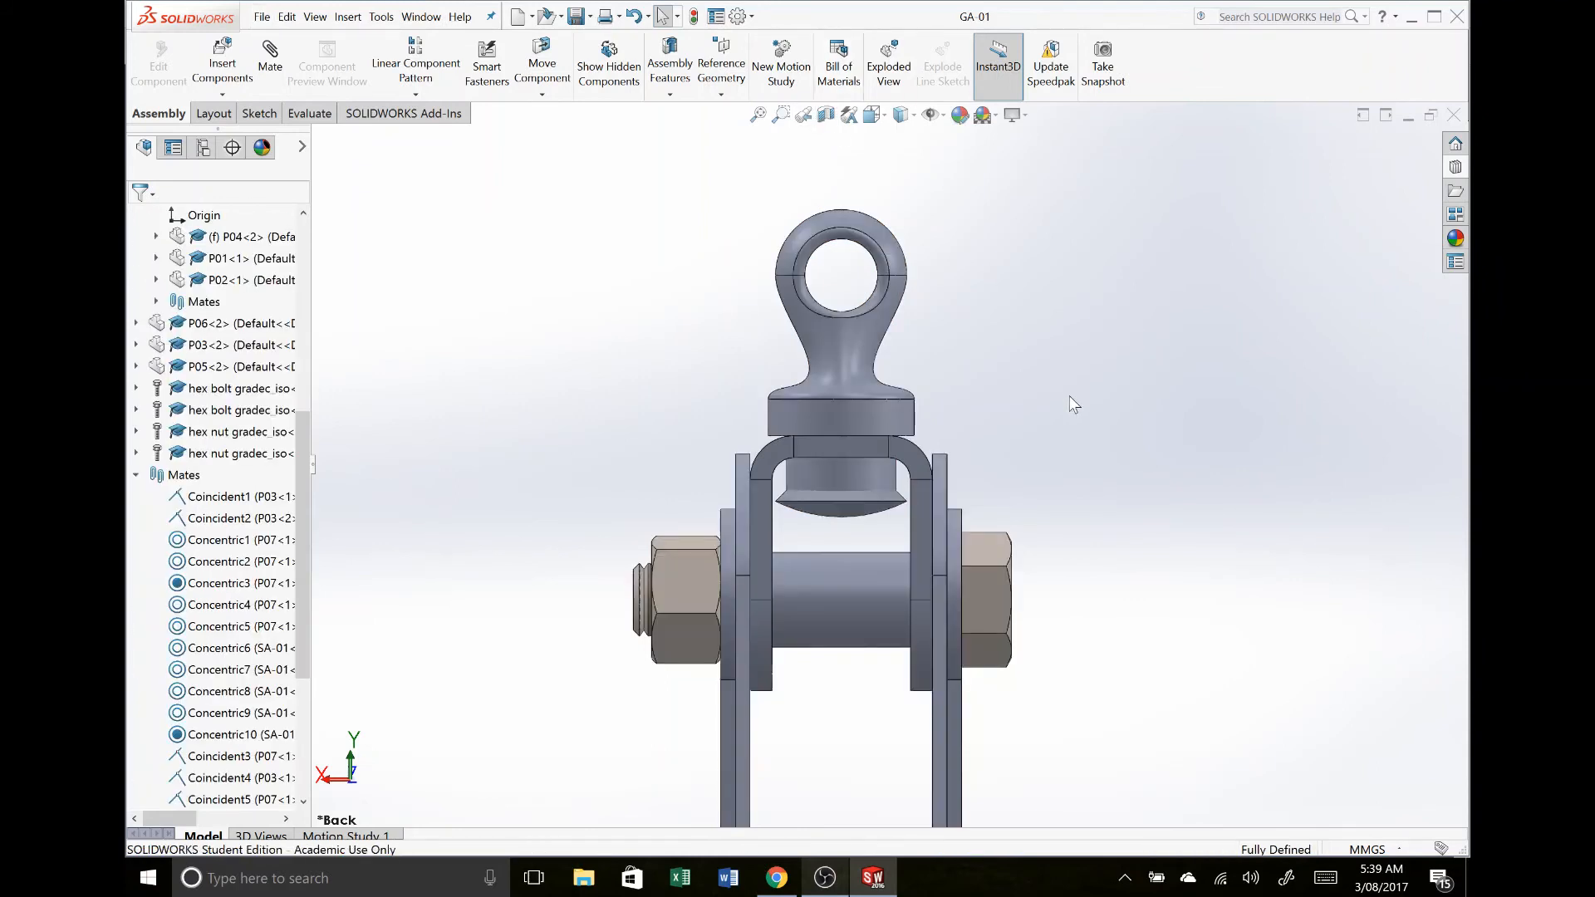
scroll(1070, 411, up, 3)
scroll(1051, 457, up, 3)
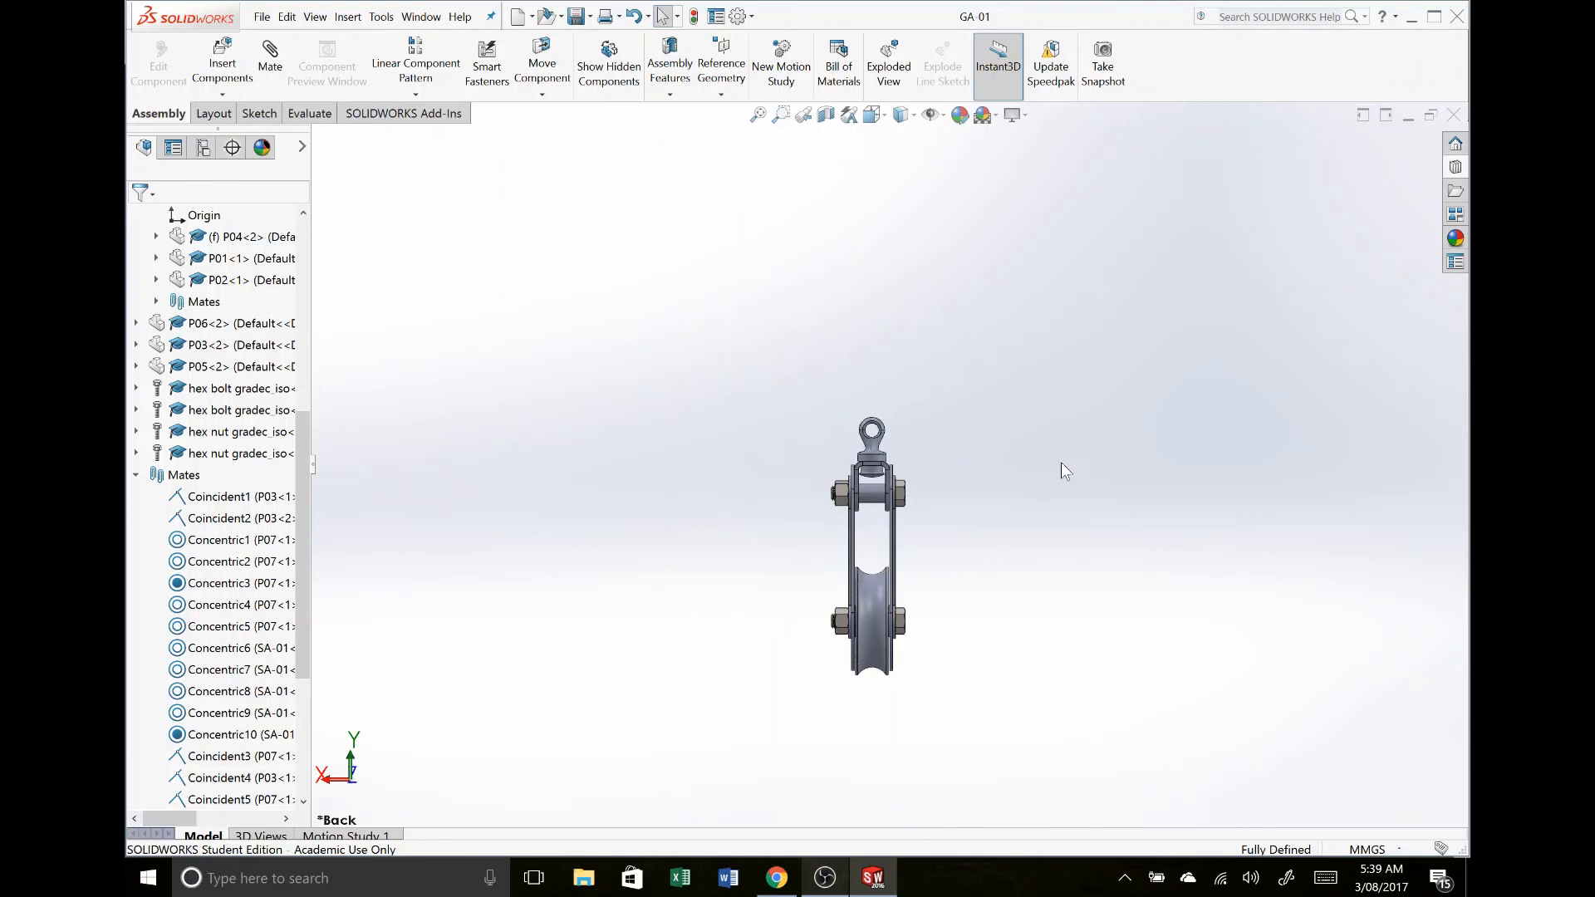